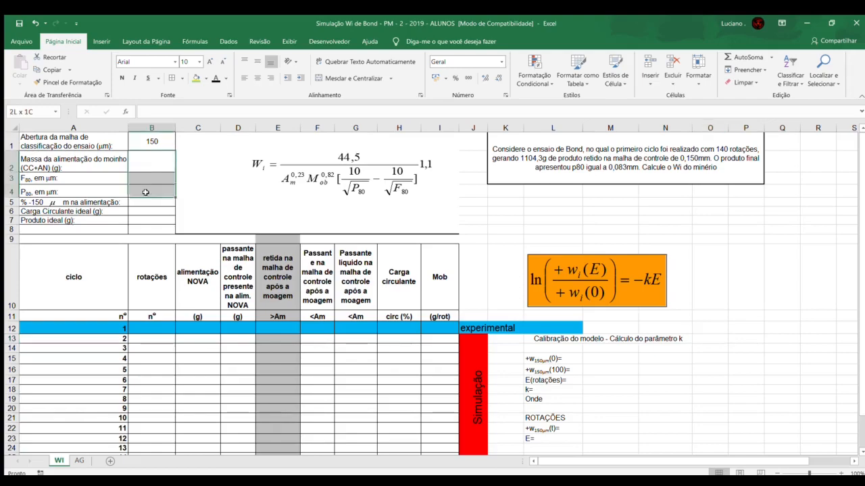
Step: Examine the WI sheet's input parameters, the Bond test problem statement, the experimental cycle row and the simulation area
left_click(107, 143)
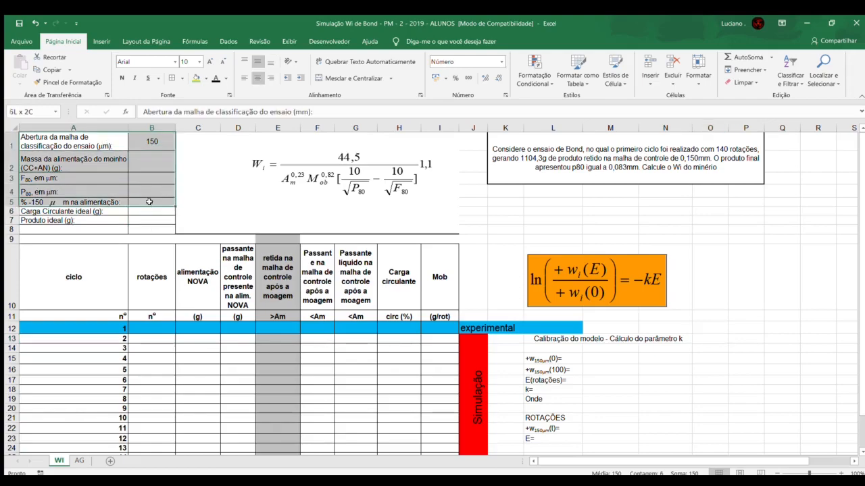
left_click(133, 143)
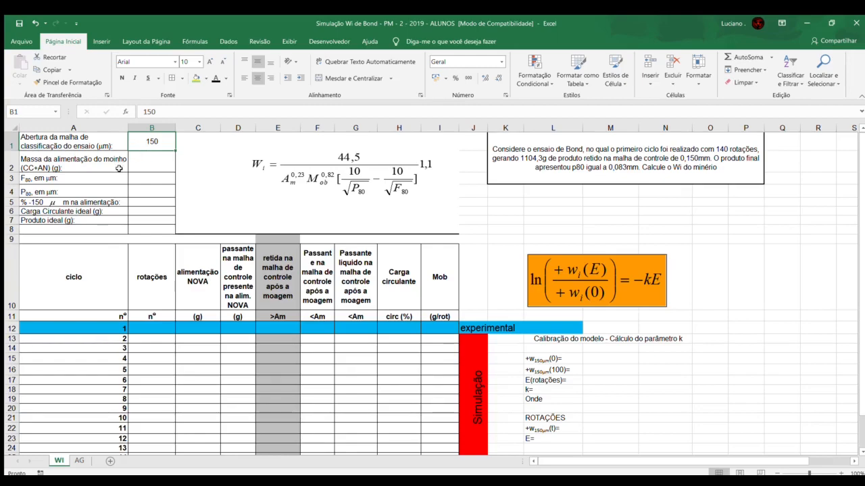
left_click_drag(137, 163, 149, 221)
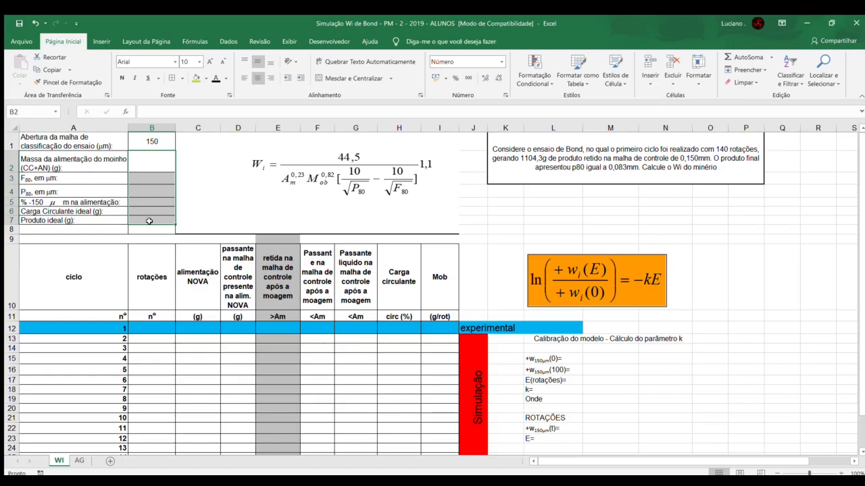
left_click(498, 163)
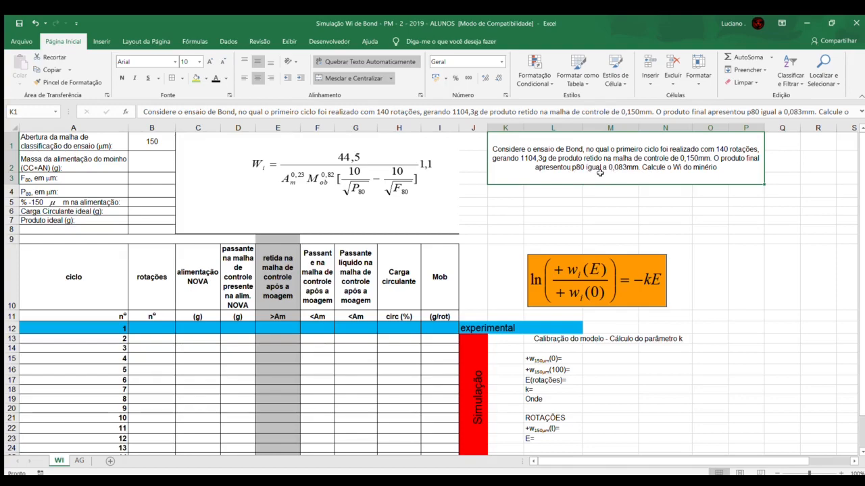
left_click(138, 193)
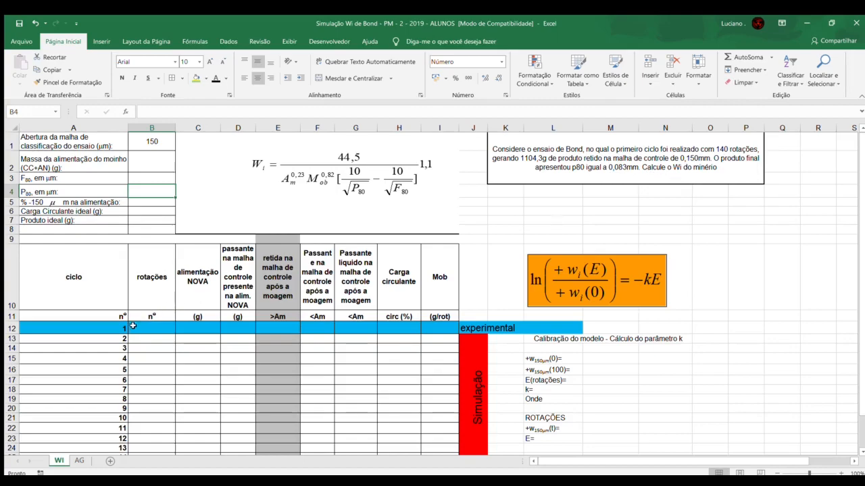
left_click_drag(133, 326, 433, 327)
left_click(483, 383)
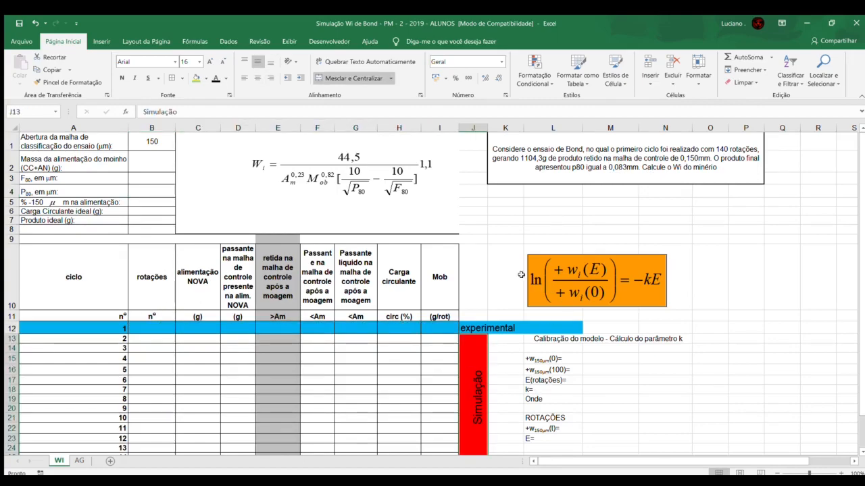
left_click(499, 277)
Step: Look up the initial mass on the AG sheet and enter 1851 as the mill feed mass in cell B2 of WI
left_click(79, 460)
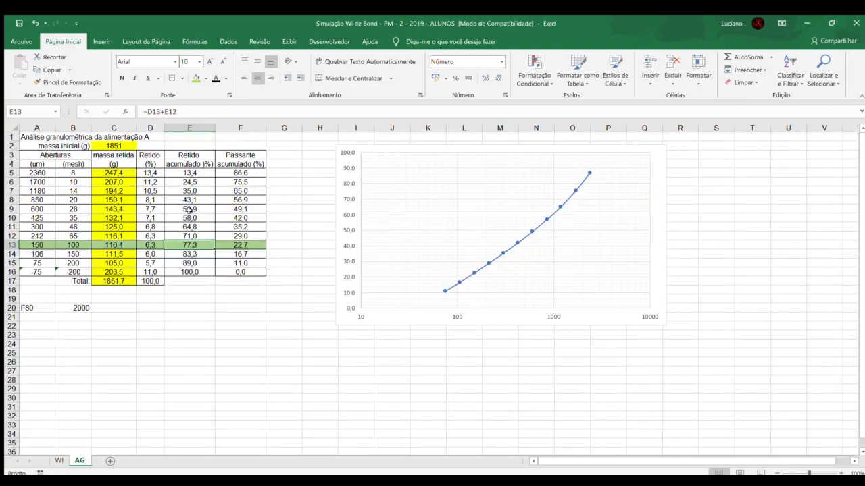
left_click(108, 147)
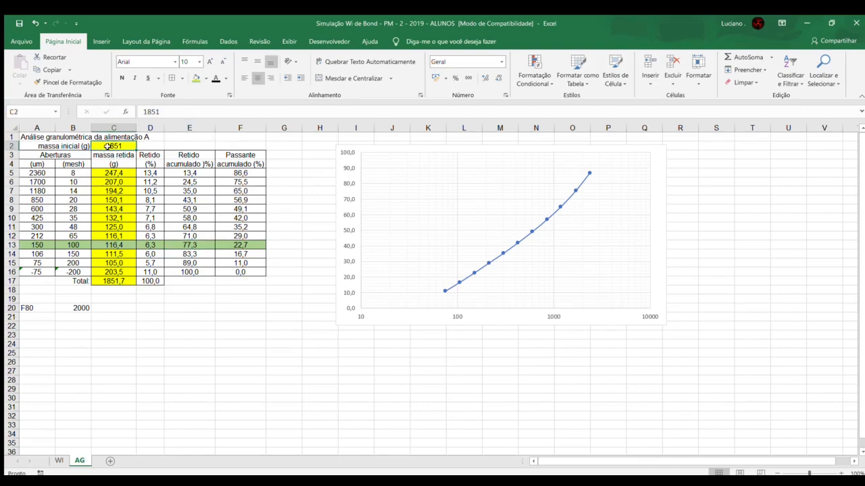
left_click(434, 224)
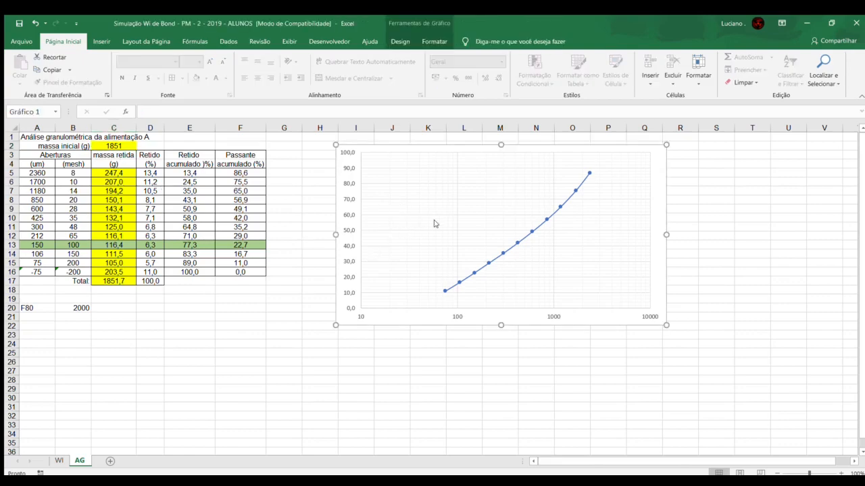
left_click(108, 146)
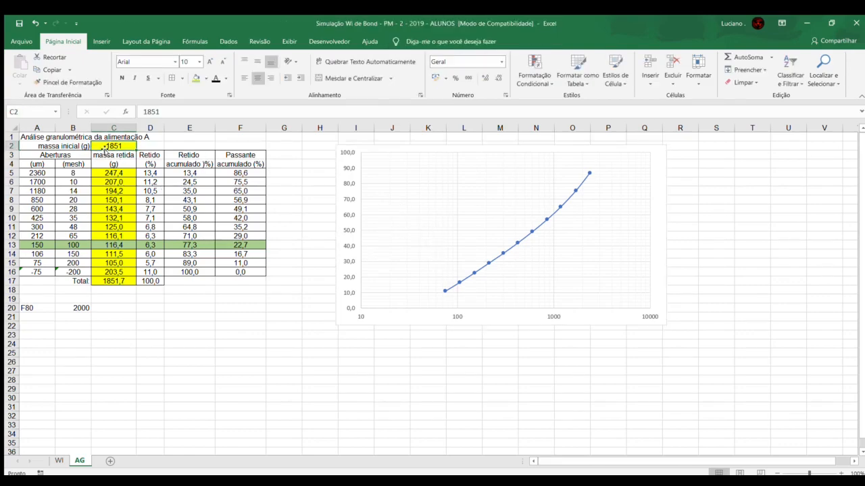
left_click(59, 460)
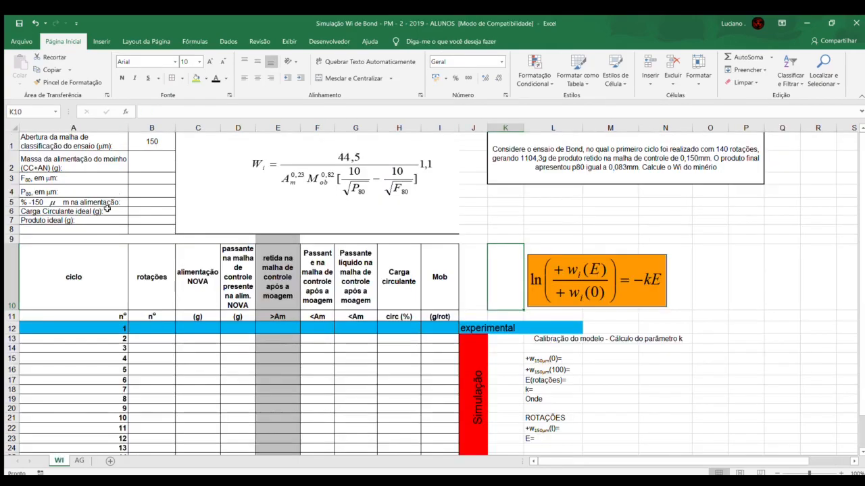
left_click(147, 164)
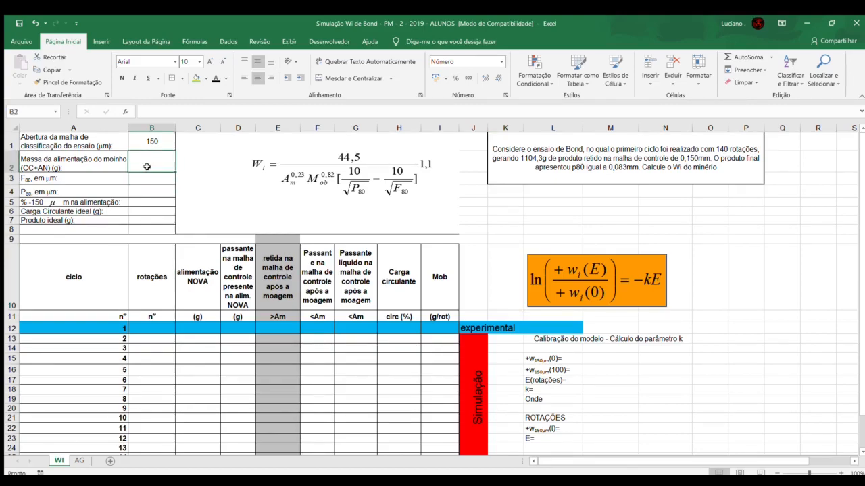
type("1851")
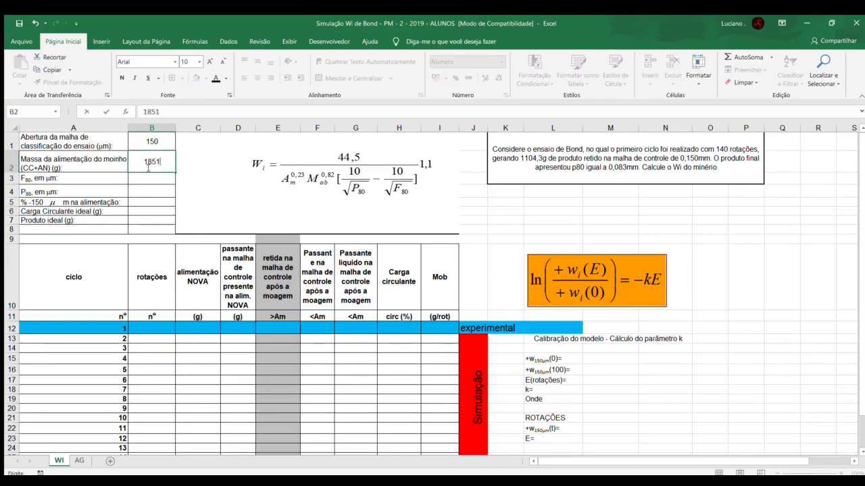
key("Return")
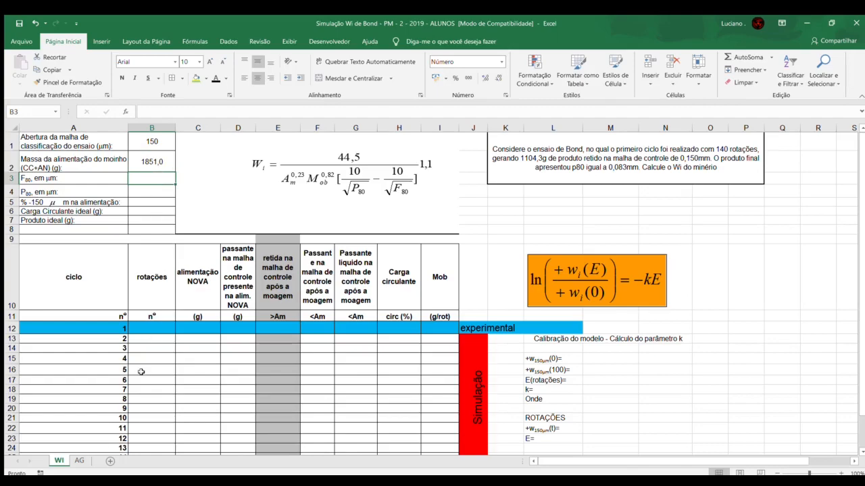
Step: Consult the feed size analysis on AG, and enter 2000 for F80 and 83 for P80 on the WI sheet
left_click(80, 460)
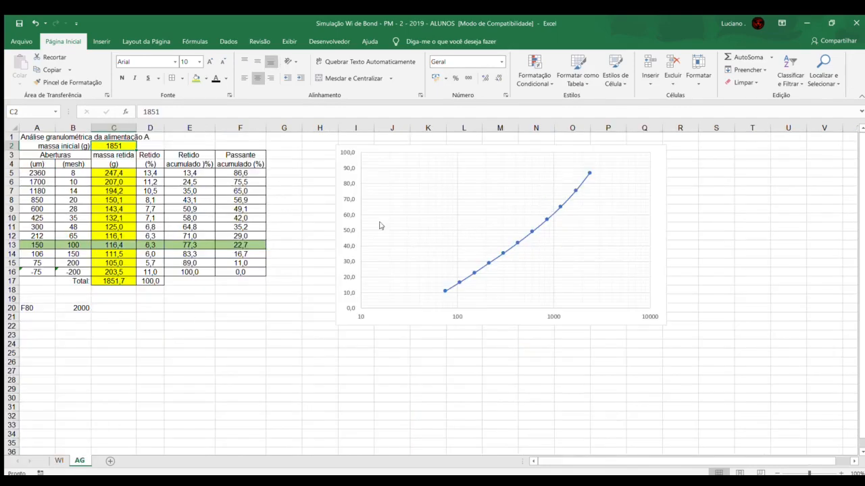
left_click(373, 210)
left_click_drag(37, 172, 34, 271)
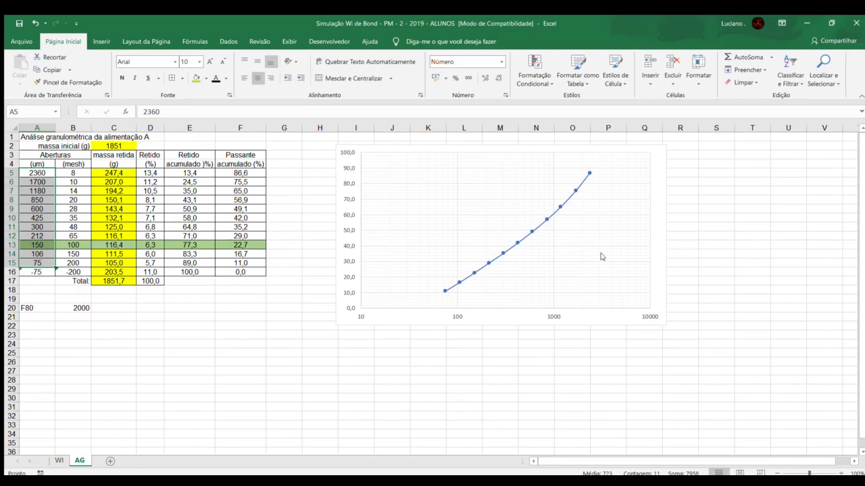
left_click(59, 460)
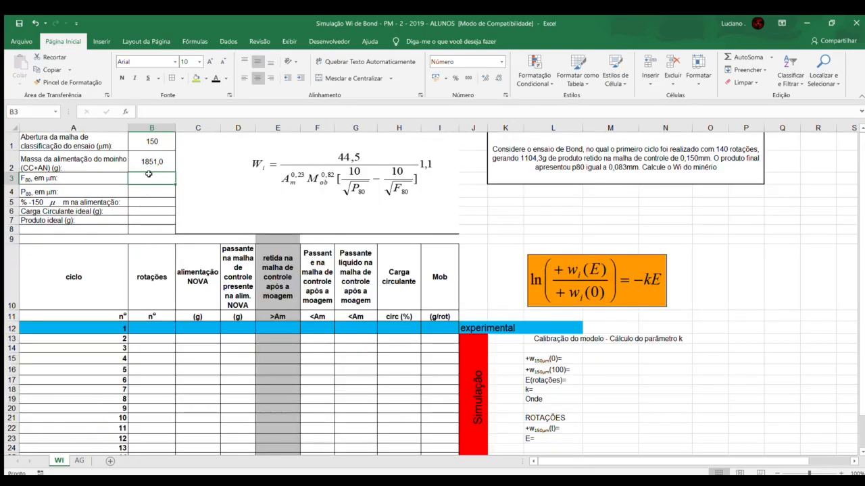
type("2000")
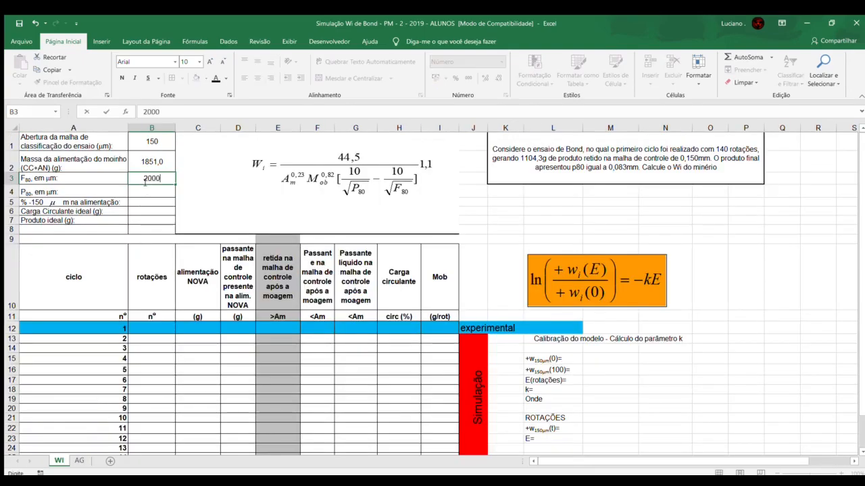
key("Return")
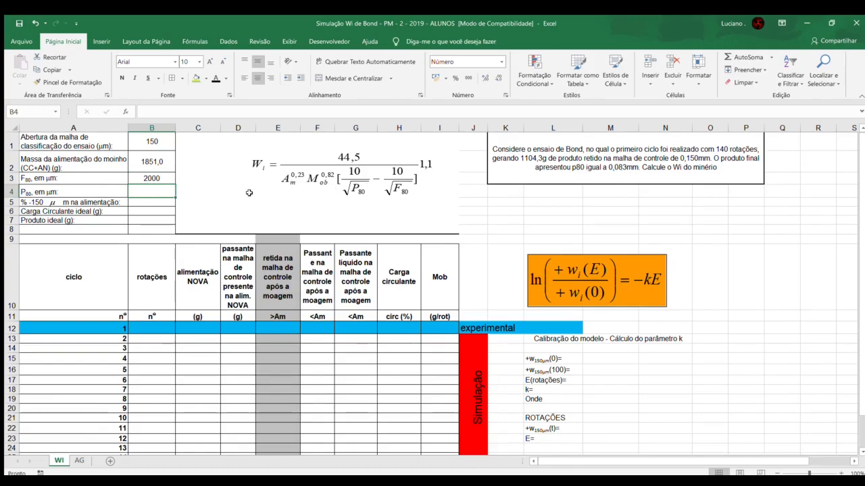
type("83")
key("Return")
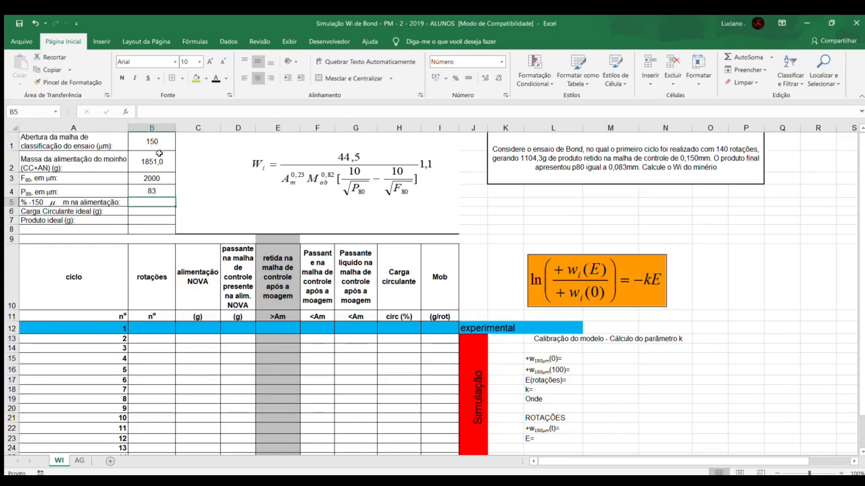
Step: Look up the cumulative passing at 150 µm on AG and enter 0,227 in WI cell B5, displayed with three decimals
left_click(80, 461)
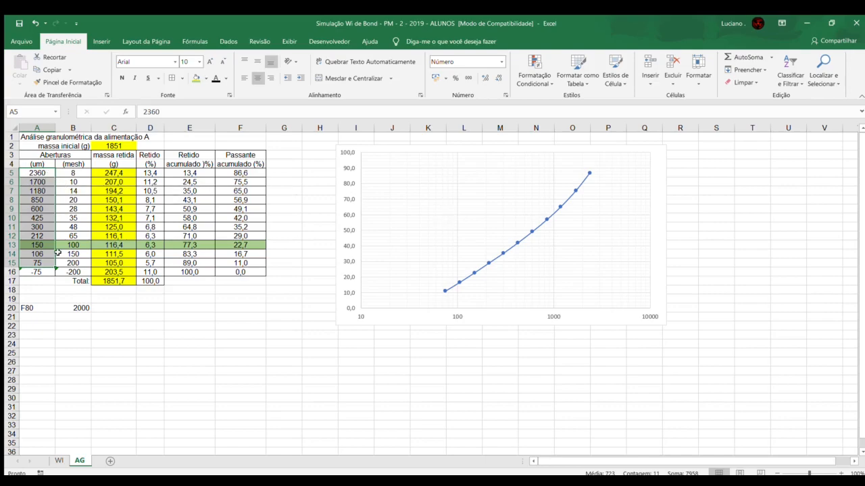
left_click(32, 245)
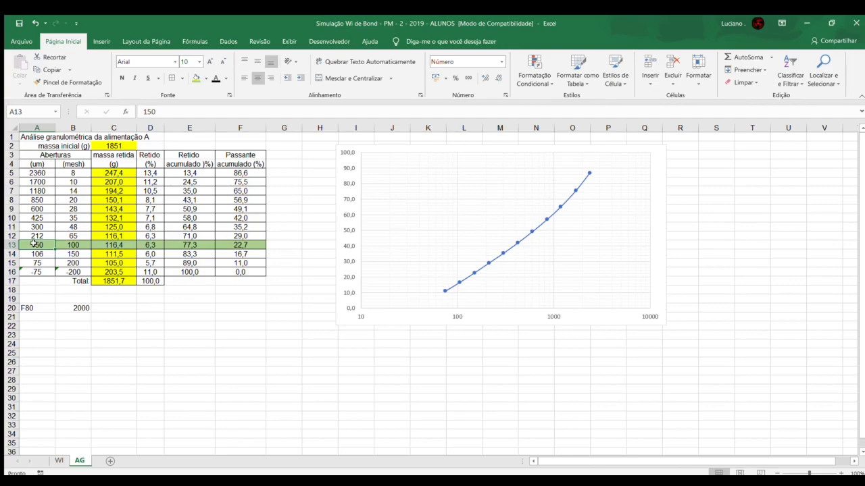
left_click_drag(32, 245, 239, 246)
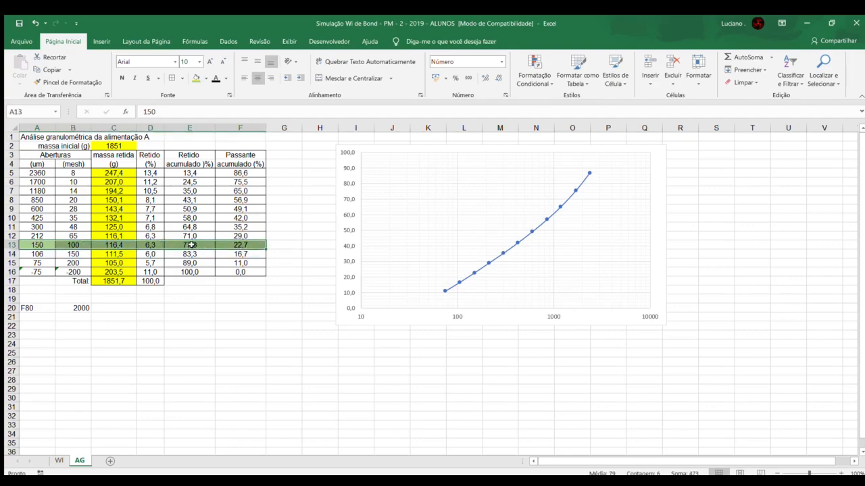
left_click(233, 246)
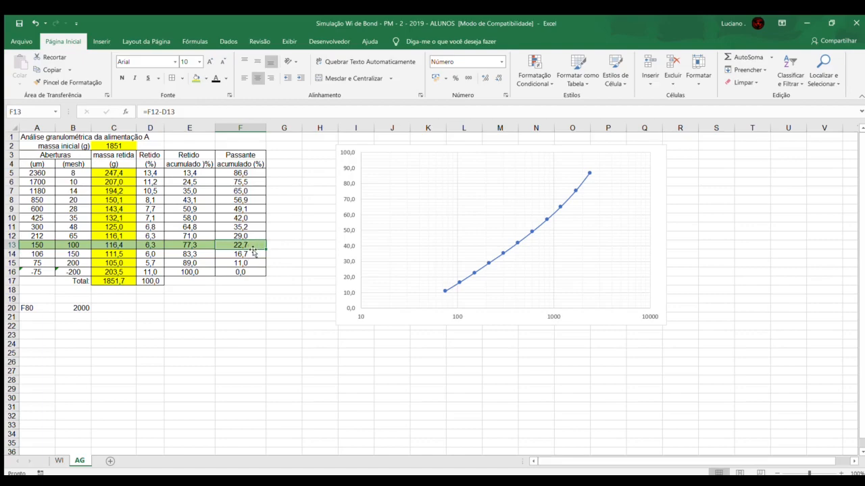
left_click(59, 461)
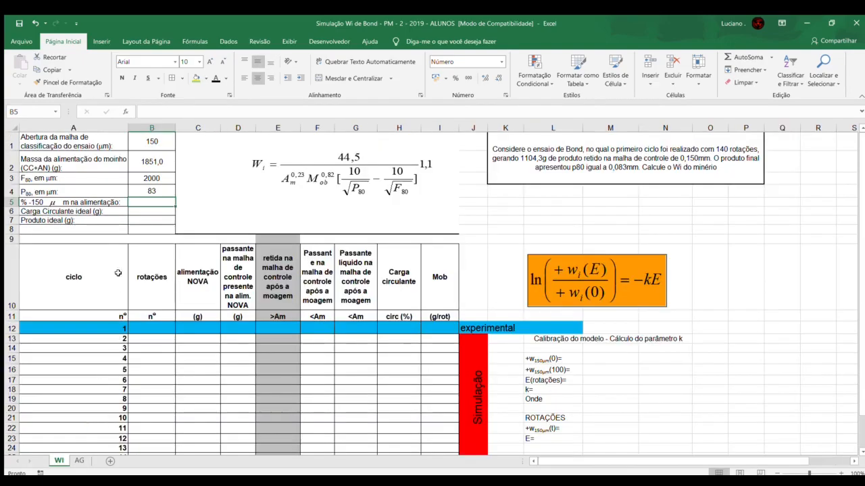
type("0,22")
key("Return")
left_click(152, 202)
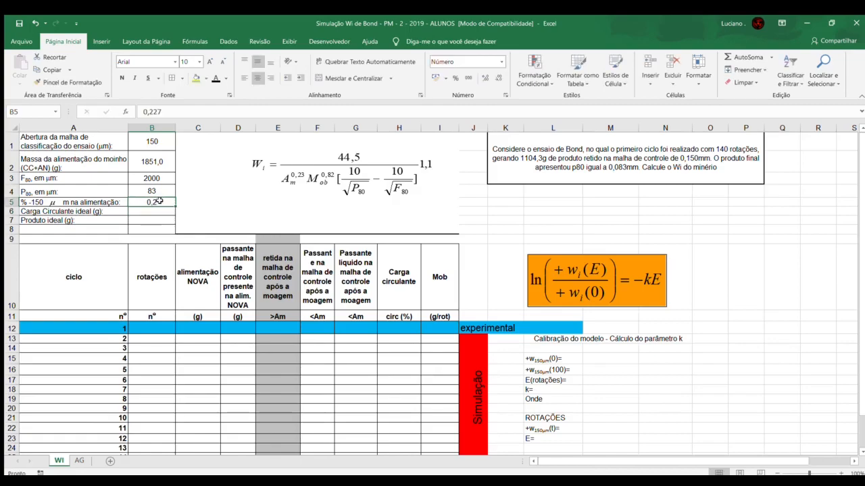
left_click(484, 77)
left_click(483, 77)
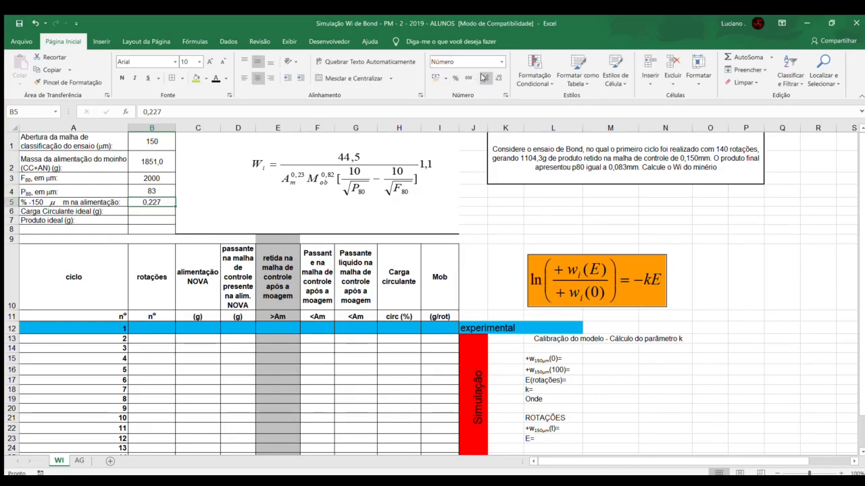
Step: Write the note AN=A/3,5 in cell N6, below the problem statement, as the basis for the ideal circulating load
left_click(154, 211)
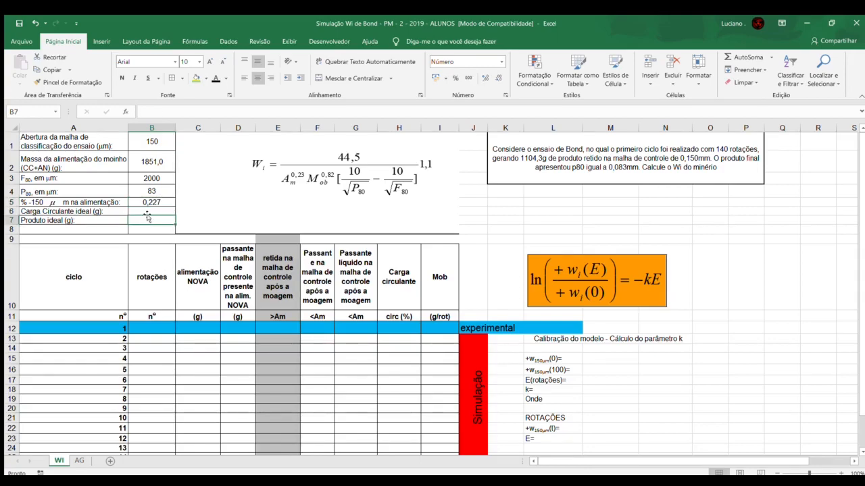
left_click(145, 217)
left_click(706, 212)
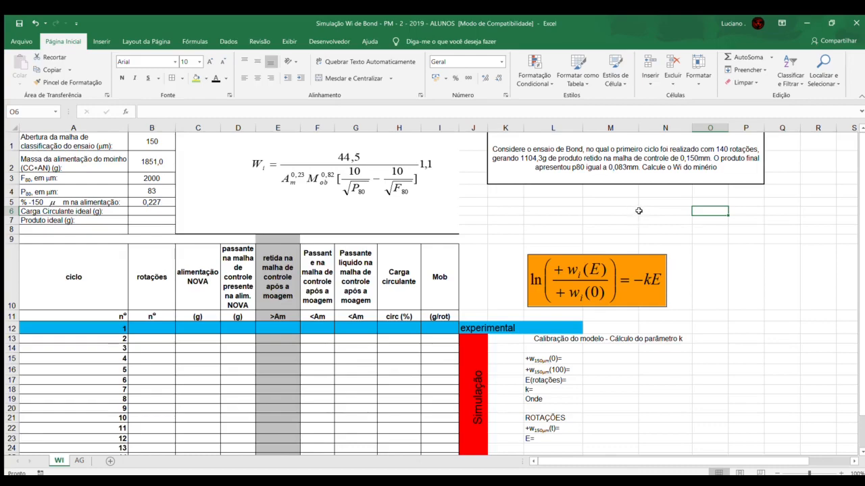
left_click(666, 211)
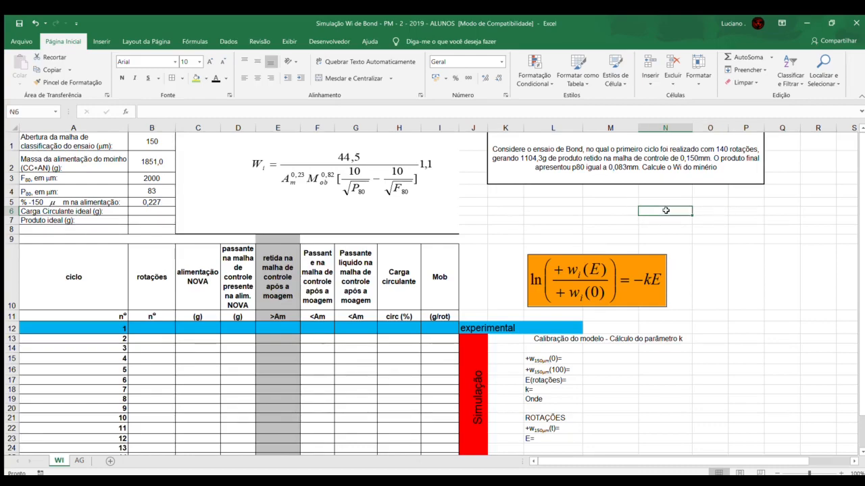
type("A")
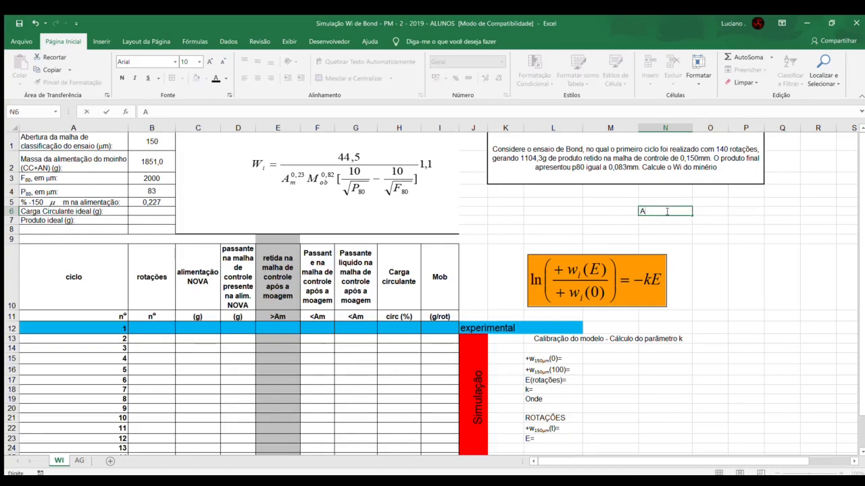
type("N=")
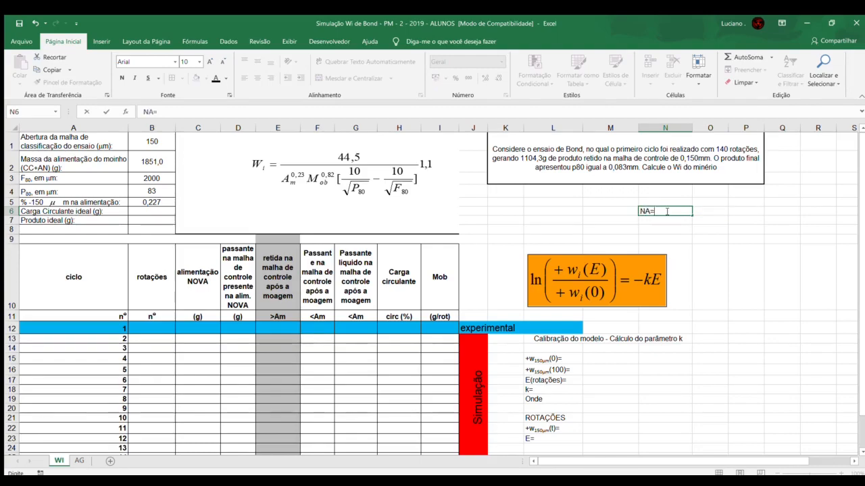
type("A/3,5")
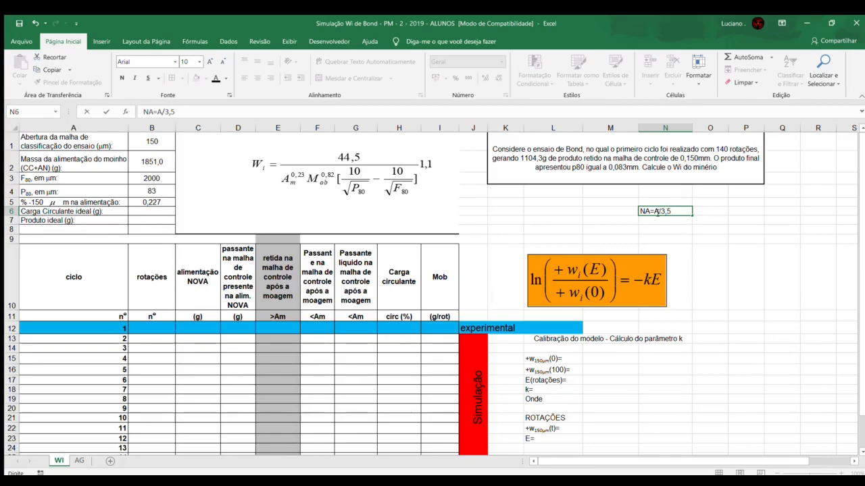
double_click(649, 211)
type("A")
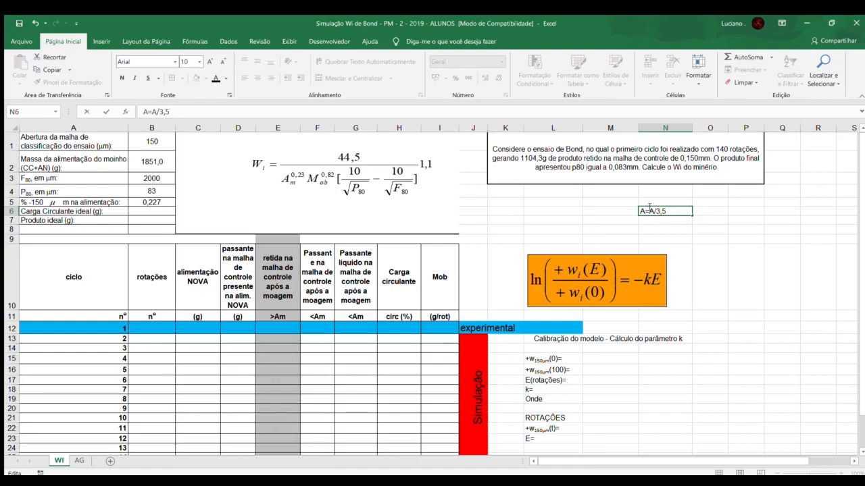
type("N")
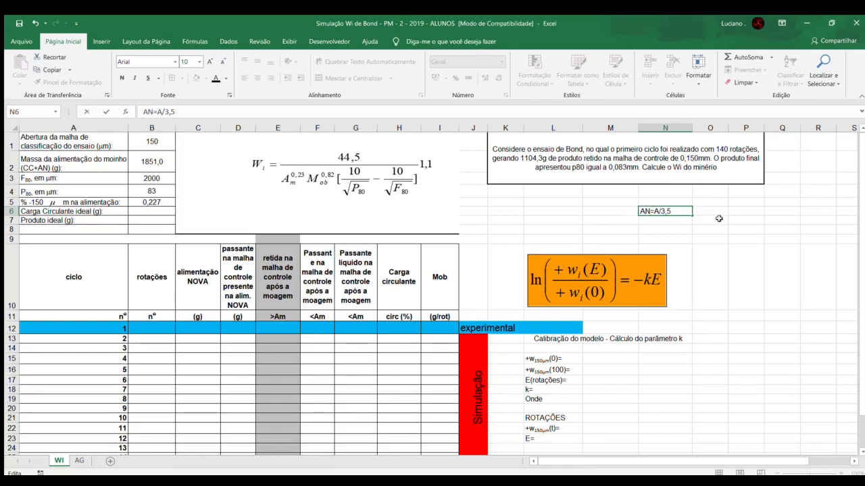
key("ctrl+Return")
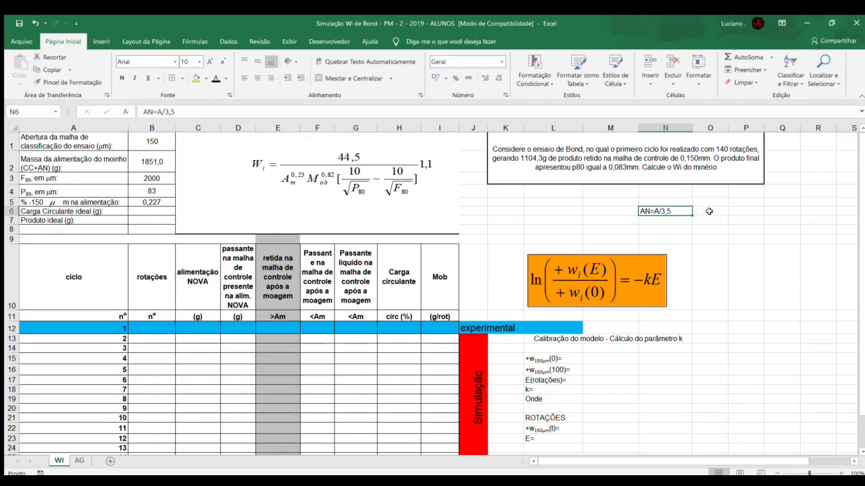
left_click(705, 210)
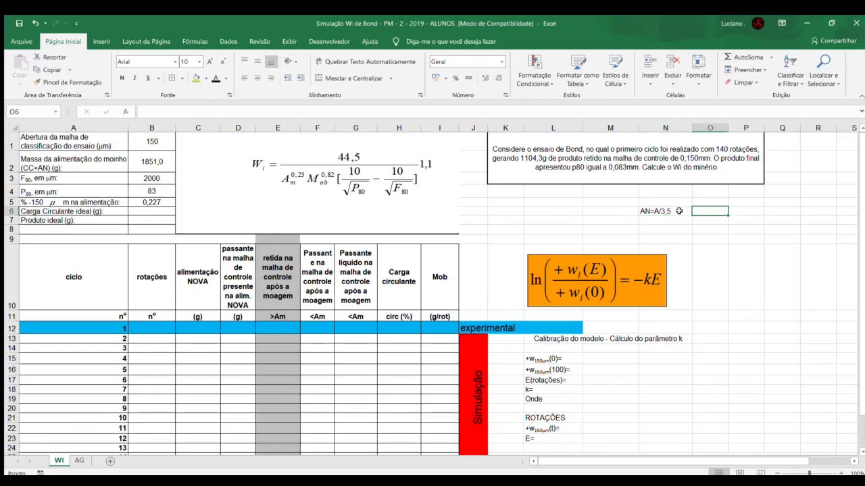
Step: Calculate the ideal product in cell B7 with the formula =B2/3,5, following the AN=A/3,5 note
left_click(678, 211)
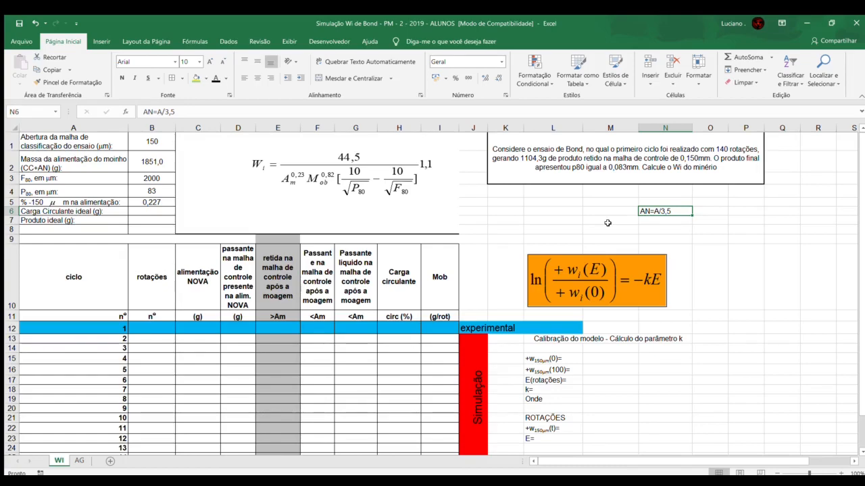
left_click(135, 219)
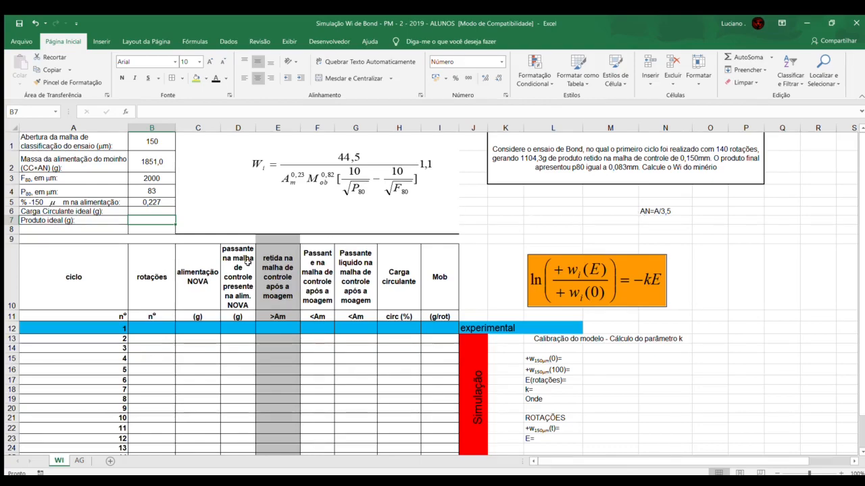
type("=")
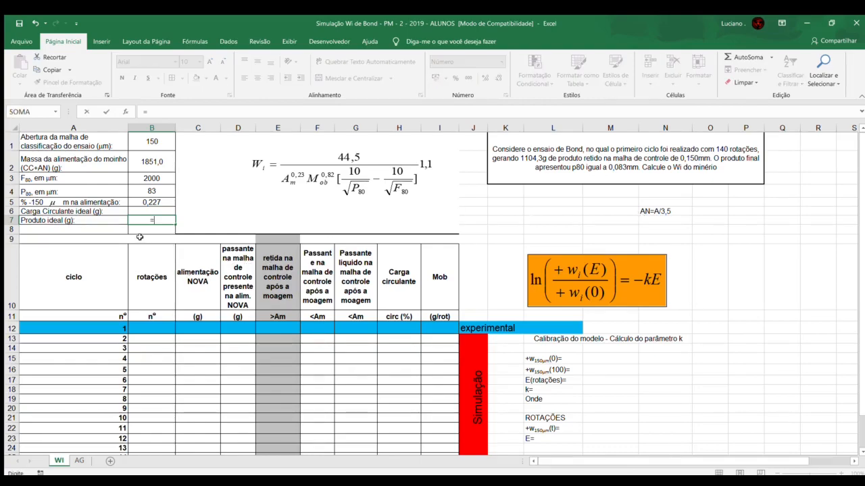
left_click(151, 161)
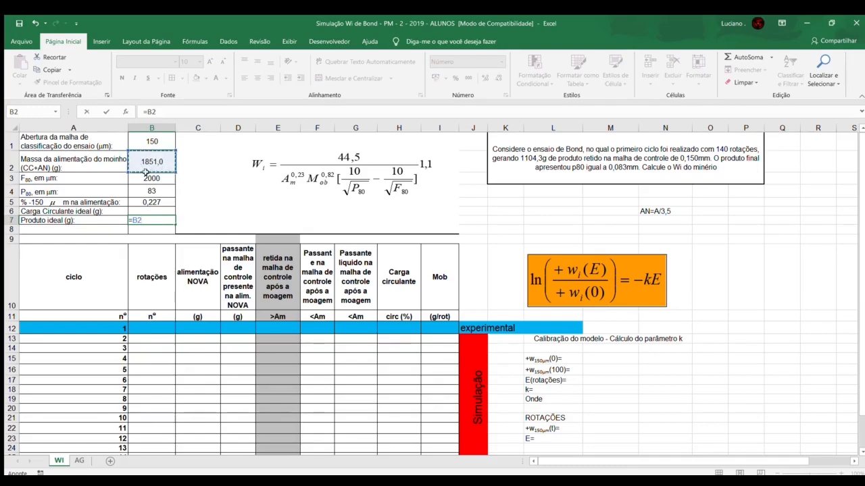
type("/3,5")
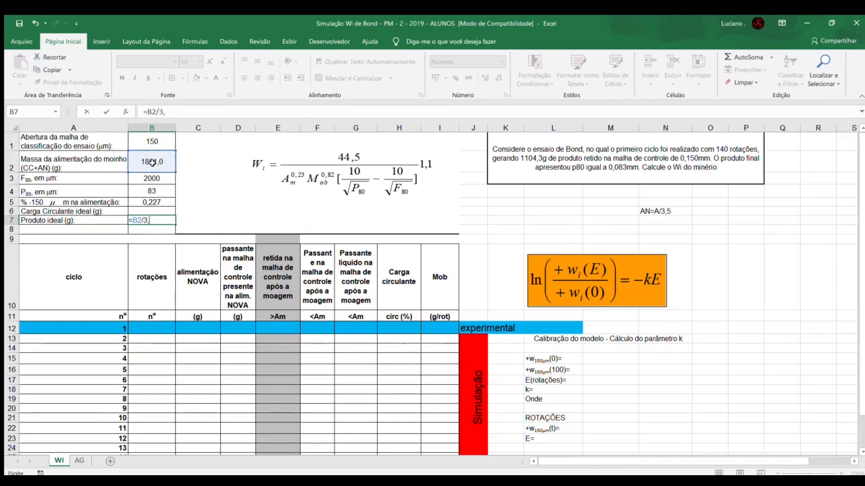
key("Return")
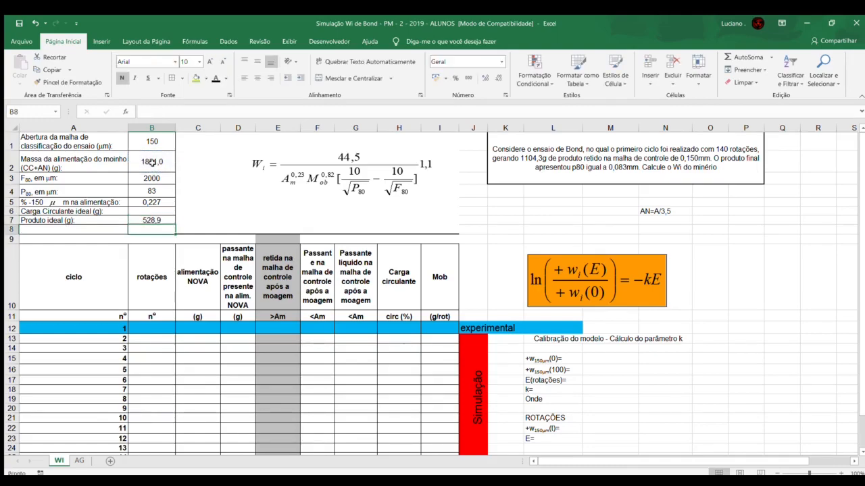
left_click(136, 220)
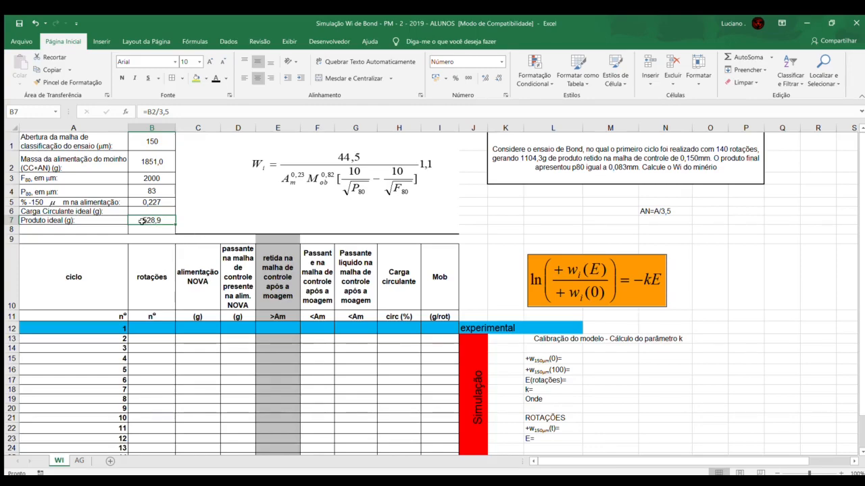
Step: Calculate the ideal circulating load in cell B6 as mill feed mass minus ideal product, =B2-B7, and review both ideal values
left_click(140, 212)
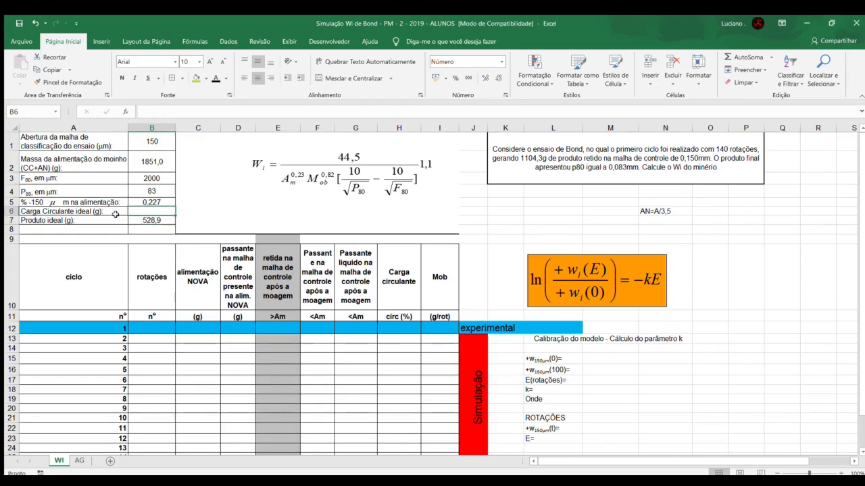
type("=")
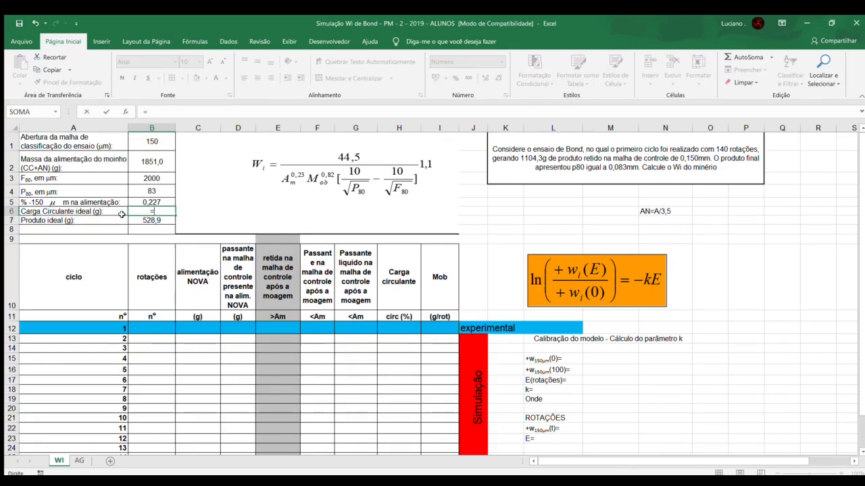
left_click(146, 162)
type("-")
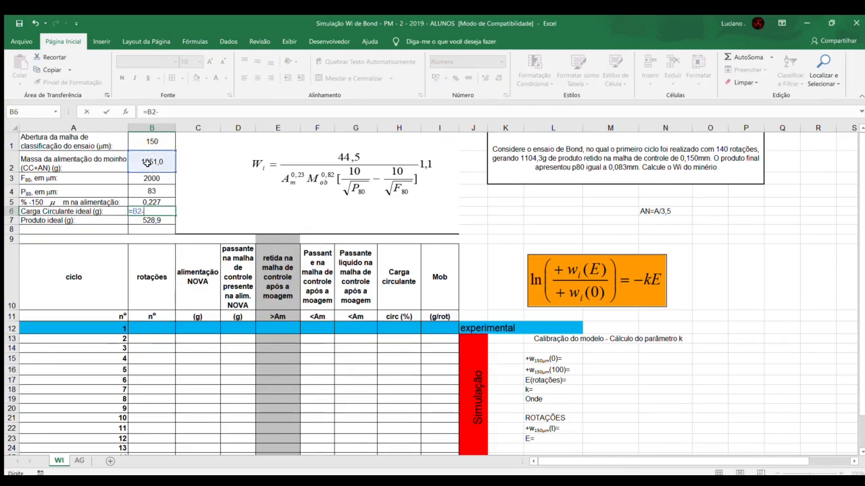
left_click(153, 220)
key("Return")
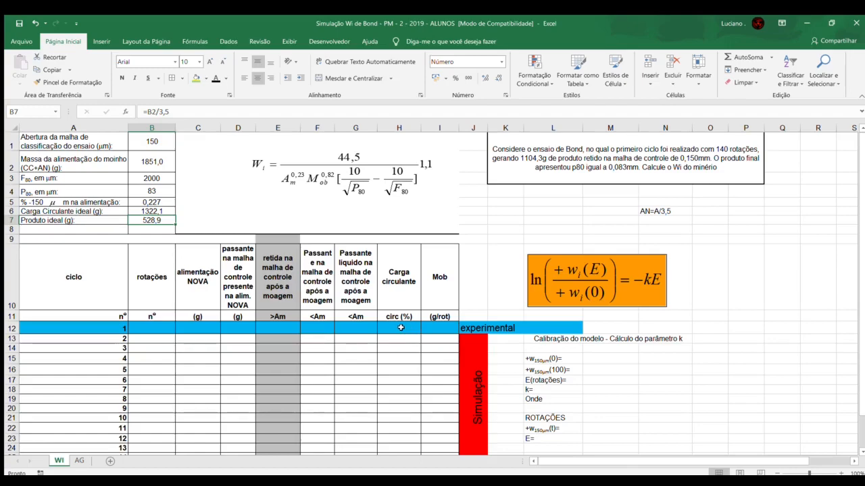
left_click_drag(135, 211, 136, 220)
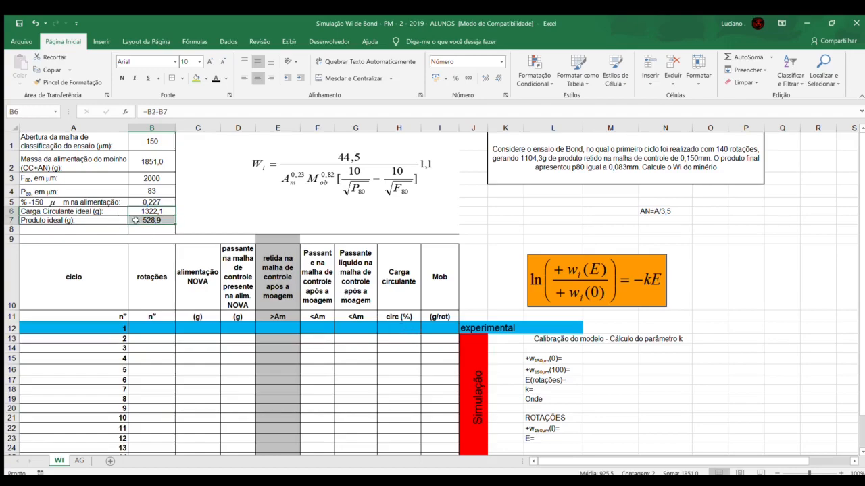
left_click(136, 220)
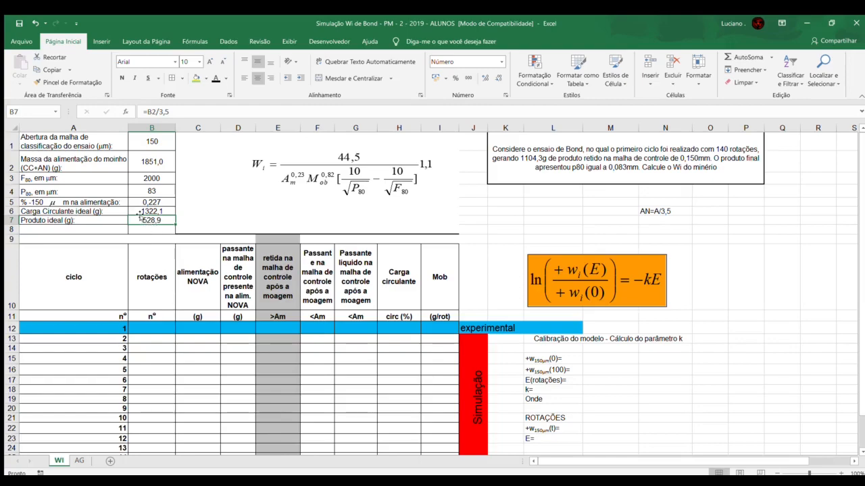
left_click(136, 211)
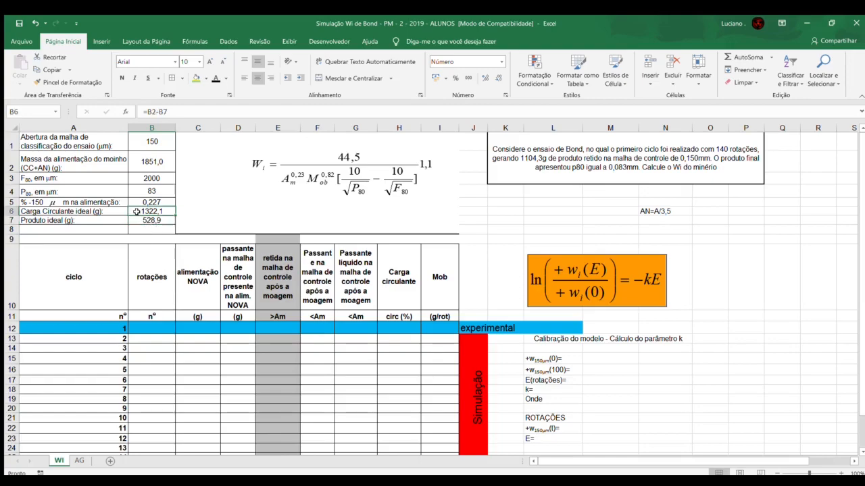
Step: Consult the problem statement for the first cycle's rotations and enter 140 in cell B12
left_click(154, 328)
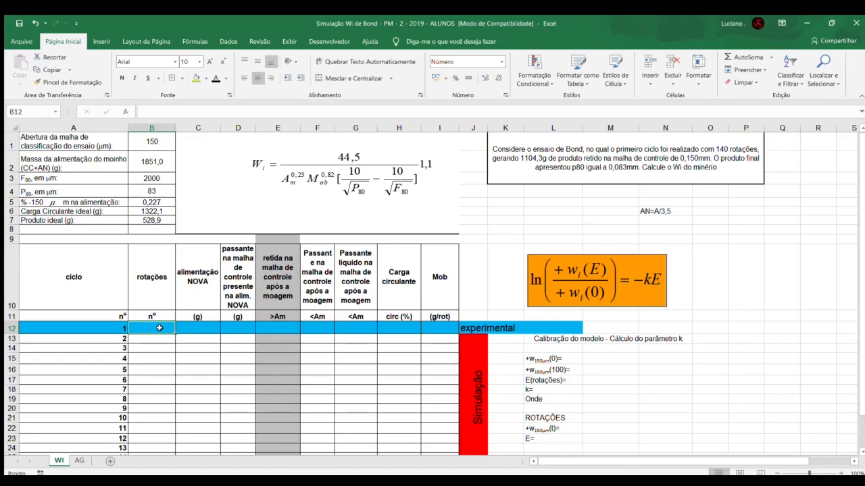
left_click(400, 381)
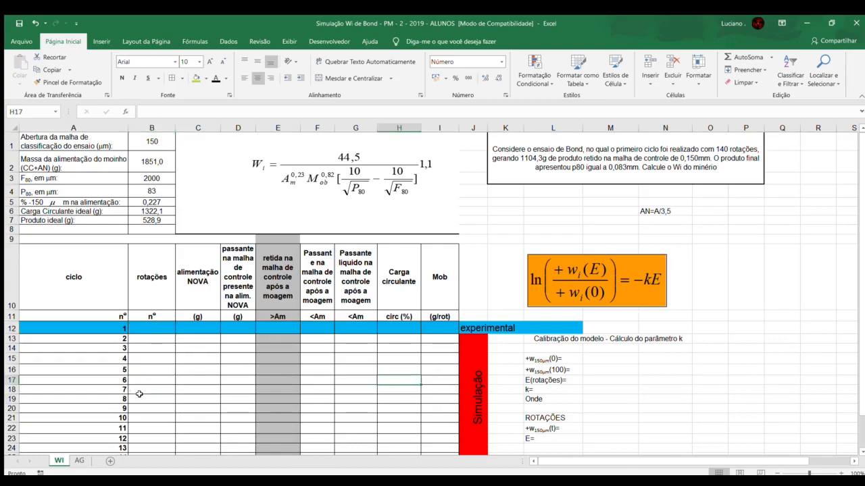
left_click(150, 398)
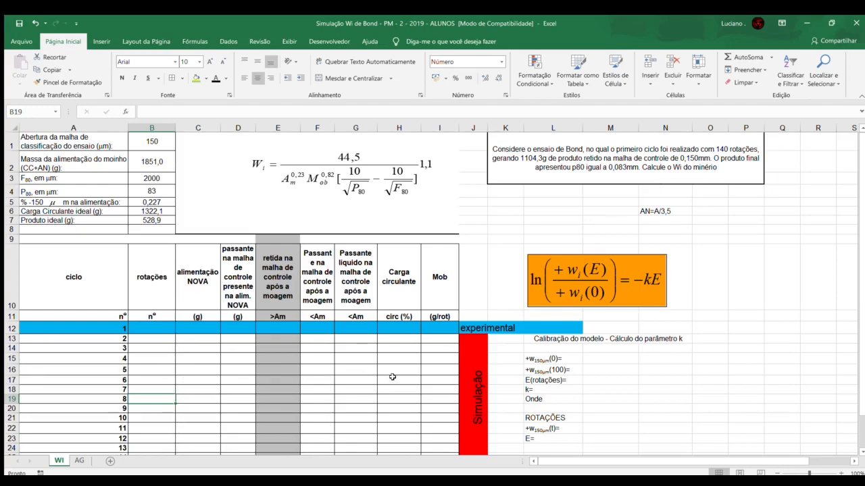
left_click(725, 156)
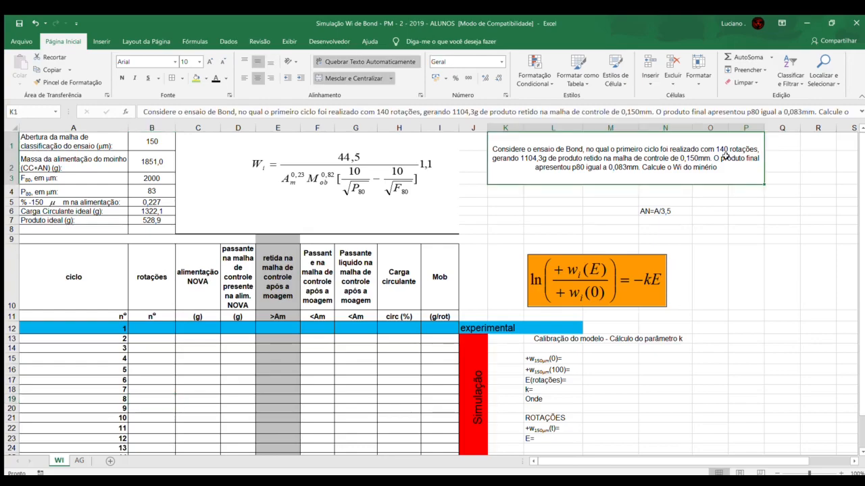
left_click(789, 156)
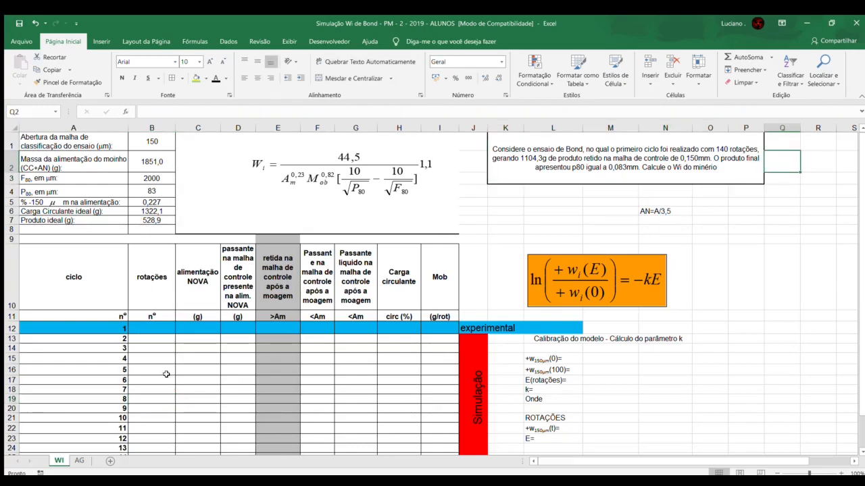
left_click(152, 428)
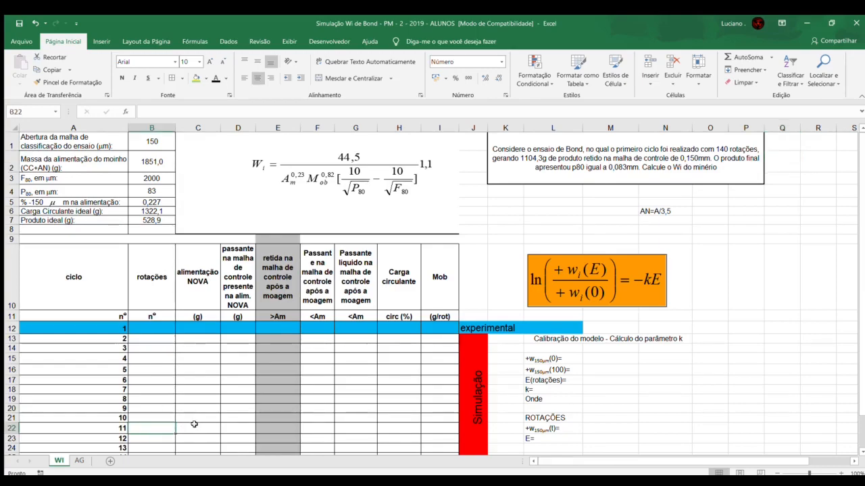
left_click(155, 330)
type("140")
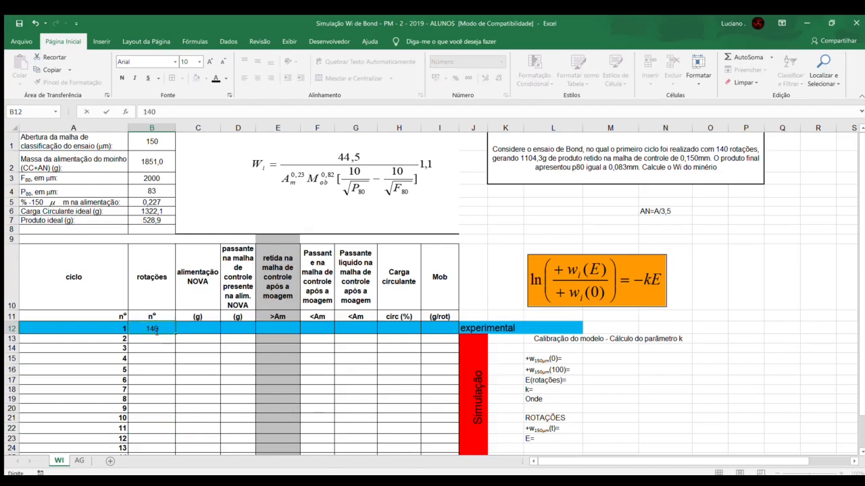
key("Tab")
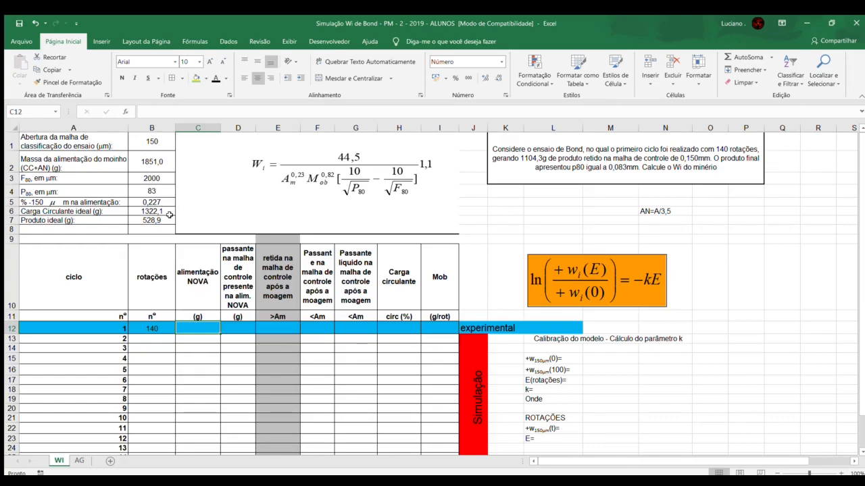
Step: Link the new feed of cycle 1 in cell C12 to the mill feed mass with =B2
type("=")
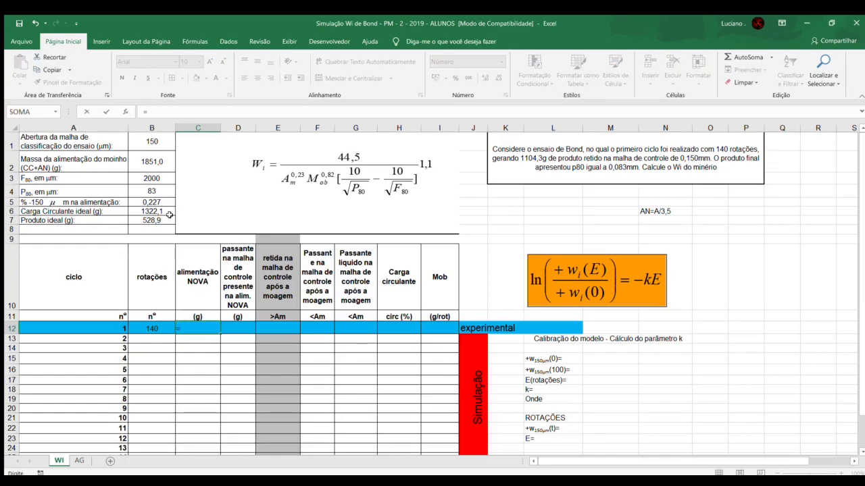
left_click(139, 159)
key("Return")
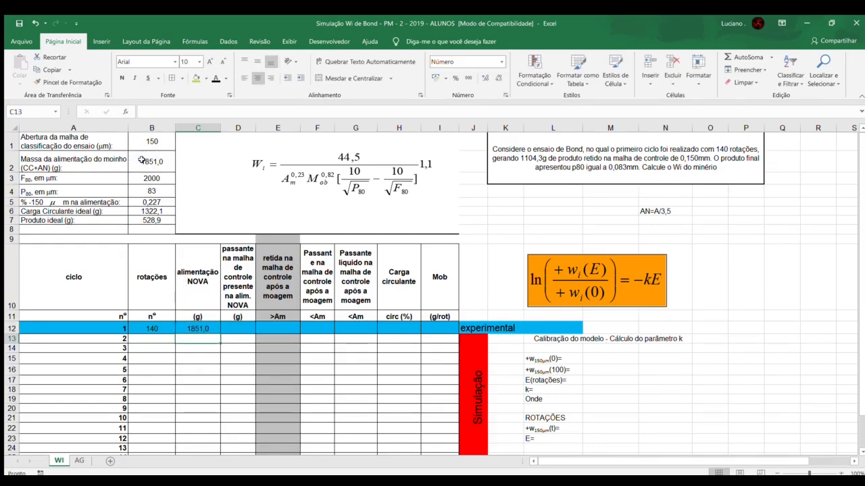
key("Up")
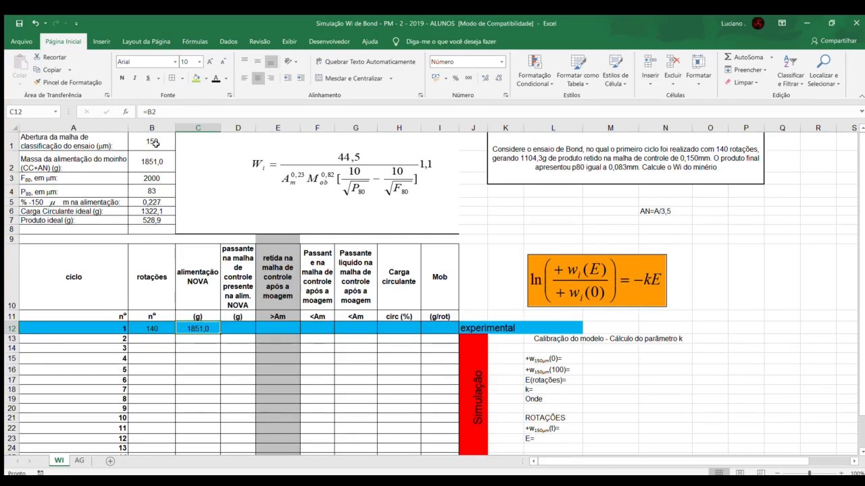
Step: Calculate the undersize present in cycle 1's new feed in cell D12 with =$C$12*$B$5, and check the result against the feed
left_click(237, 329)
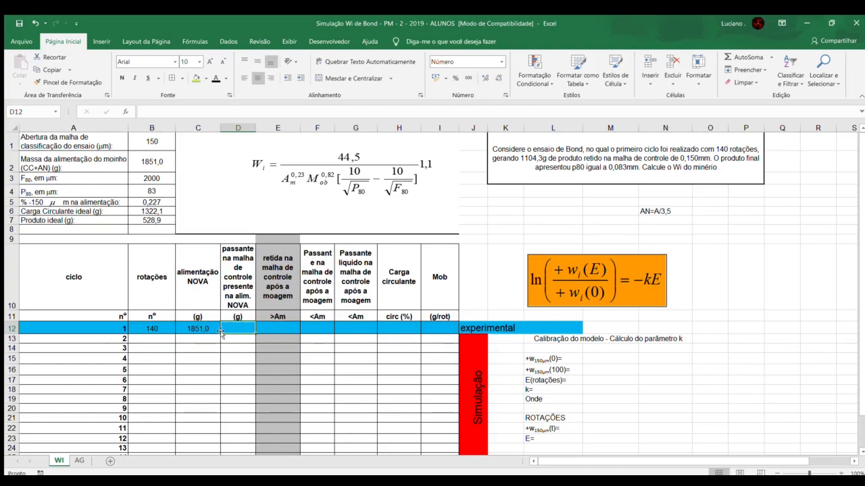
type("=")
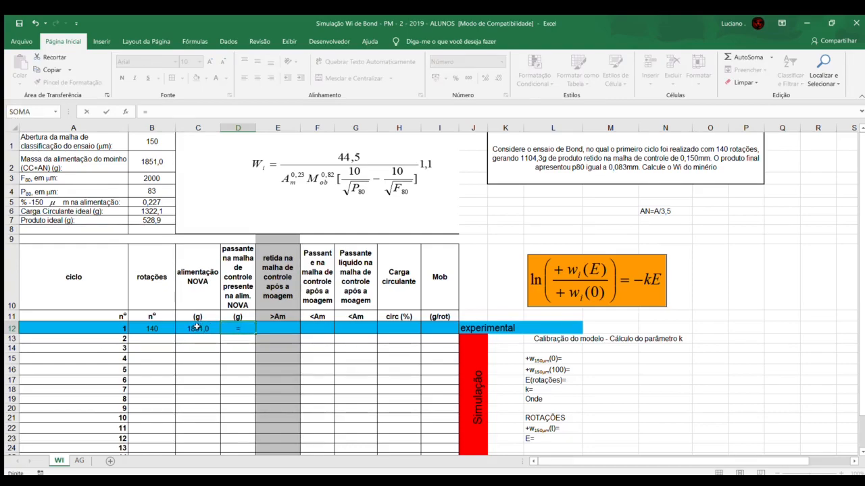
left_click(198, 327)
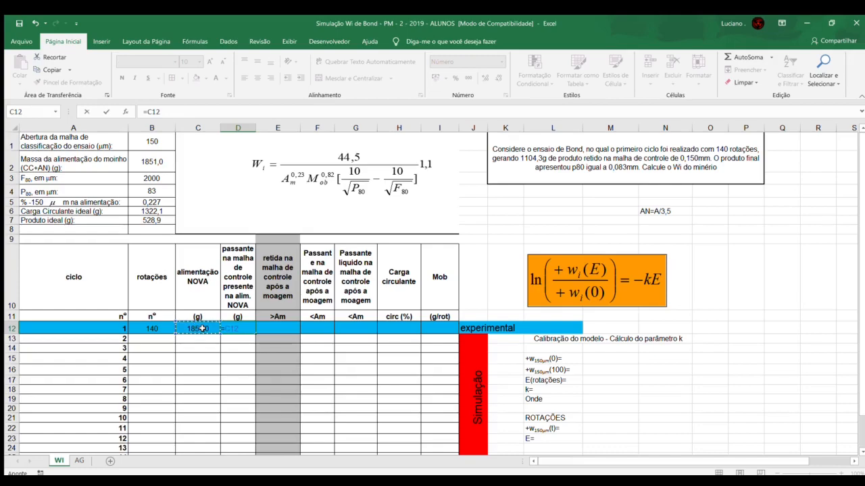
key("F4")
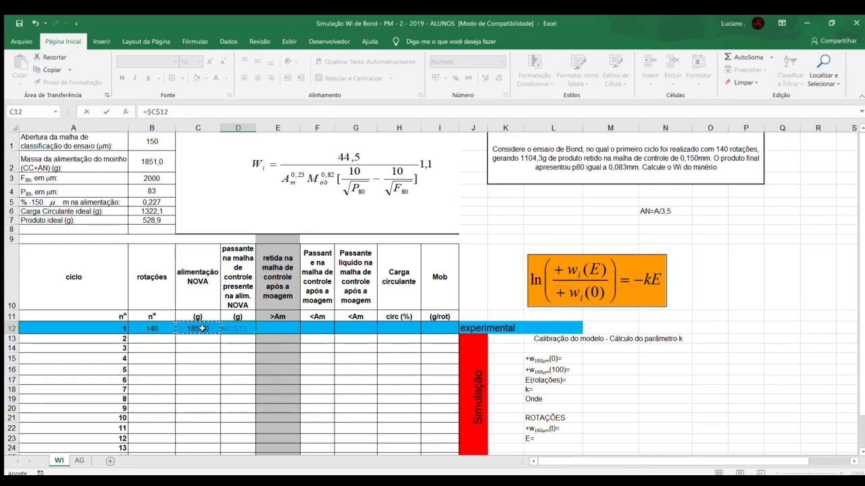
type("*")
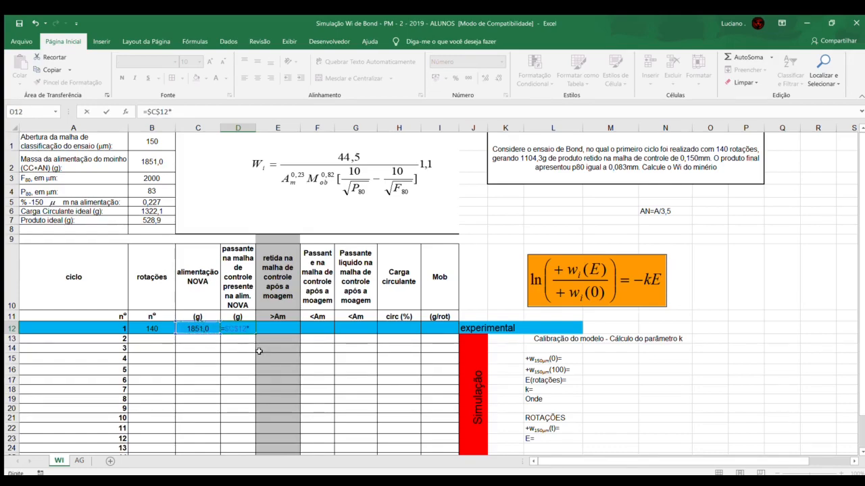
left_click(160, 202)
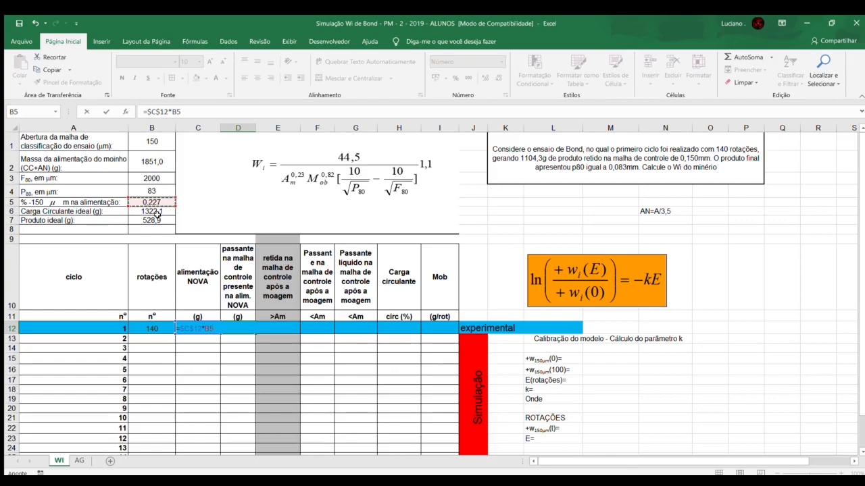
key("F4")
key("Return")
left_click(200, 329)
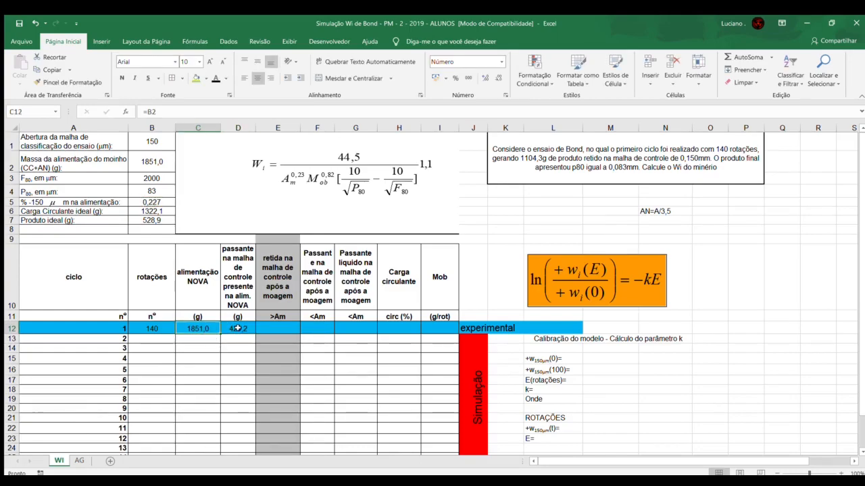
left_click(238, 328)
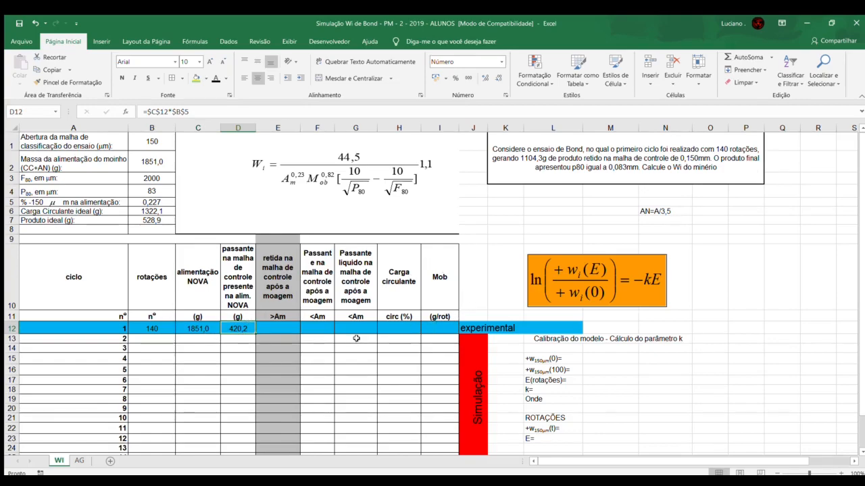
Step: Enter 1104,3 as cycle 1's mass retained on the control mesh after grinding in cell E12
left_click(279, 329)
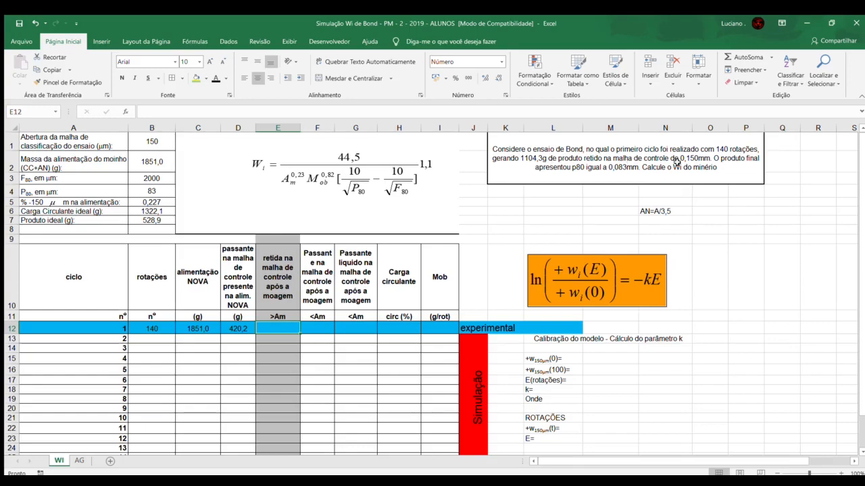
type("1104")
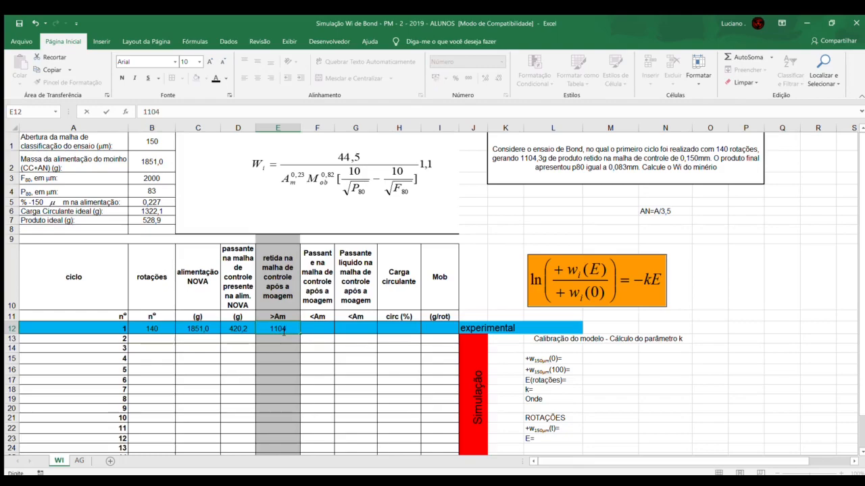
type(",3")
key("Return")
Step: Calculate cycle 1's mass passing the control mesh after grinding in cell F12 with =$B$2-E12, and check the formula
left_click(310, 326)
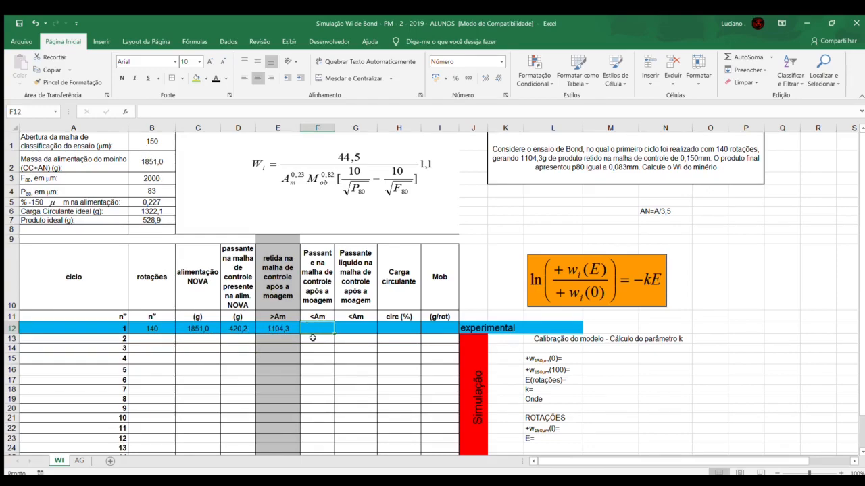
type("=")
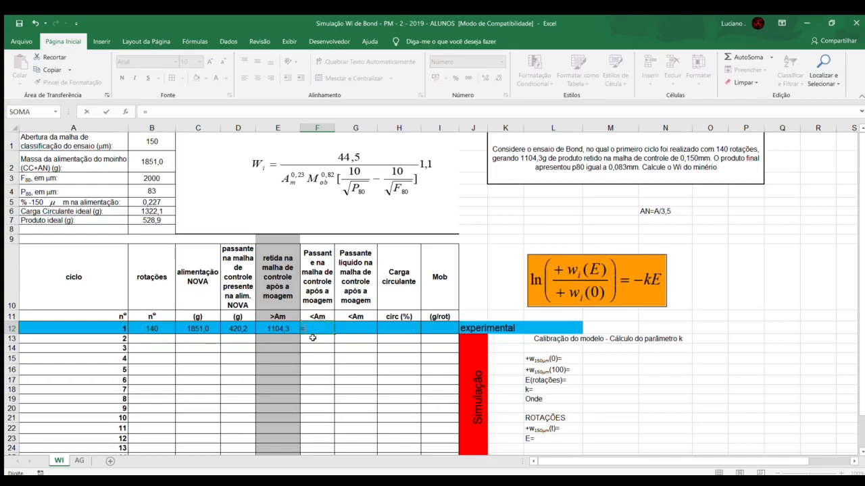
left_click(154, 162)
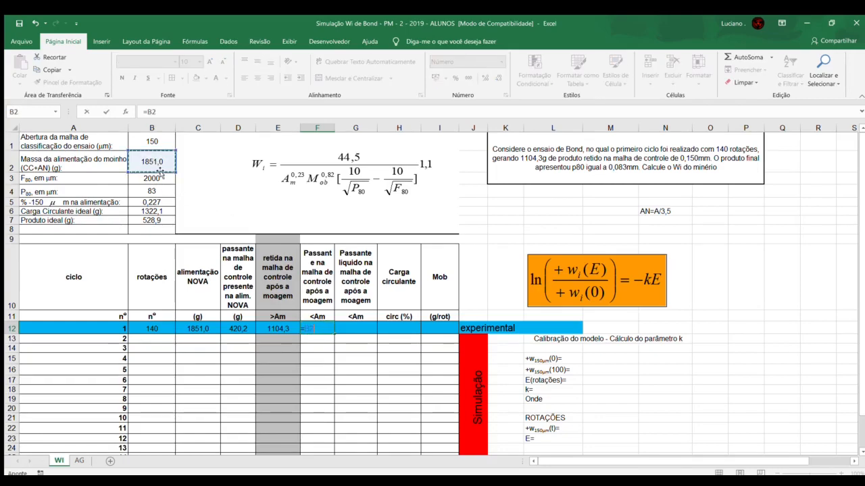
key("F4")
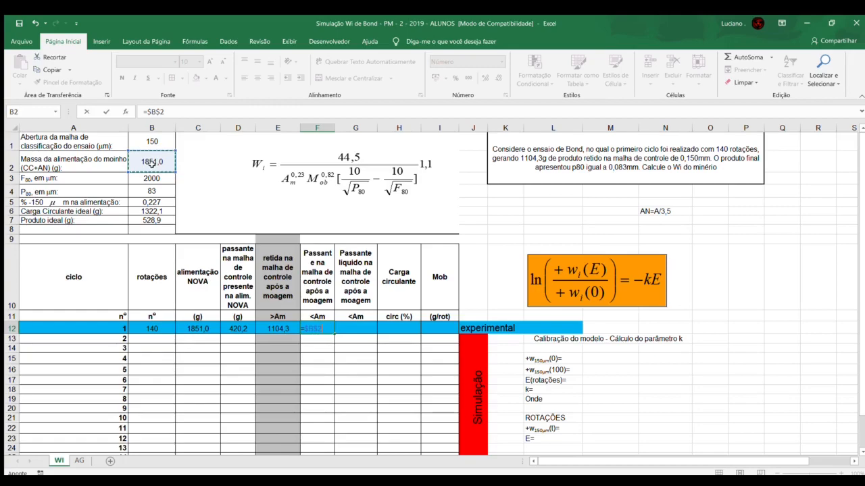
type("-")
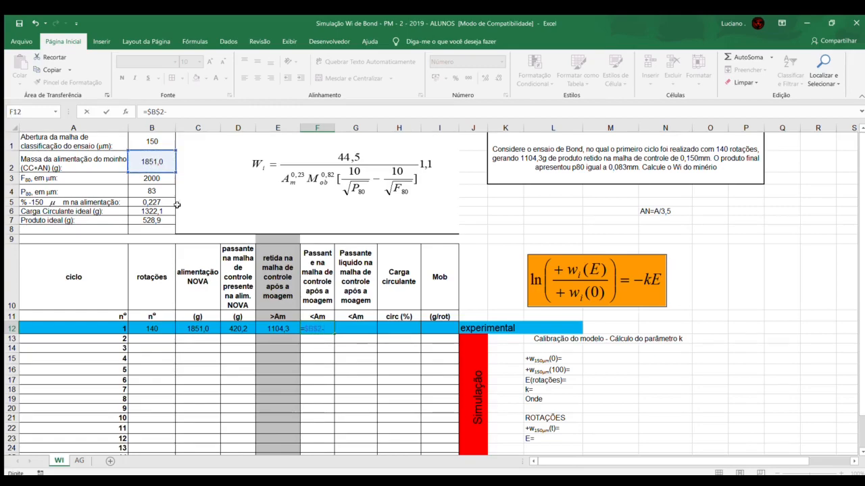
left_click(276, 328)
key("Return")
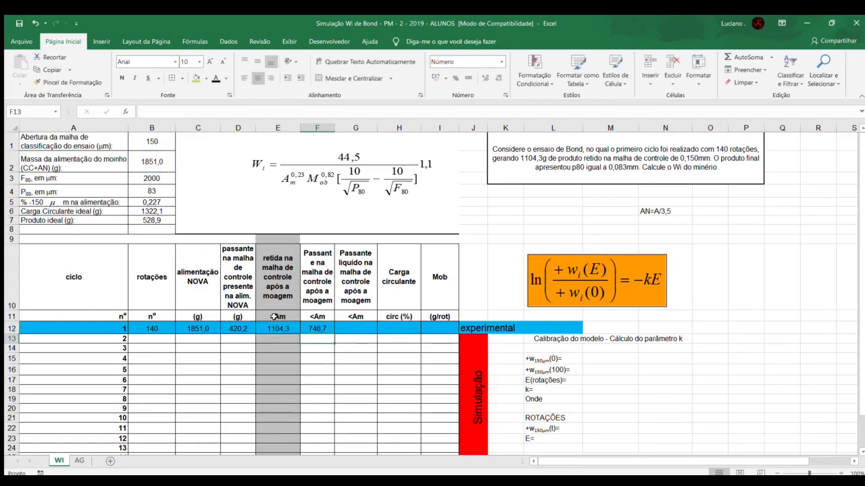
left_click(325, 328)
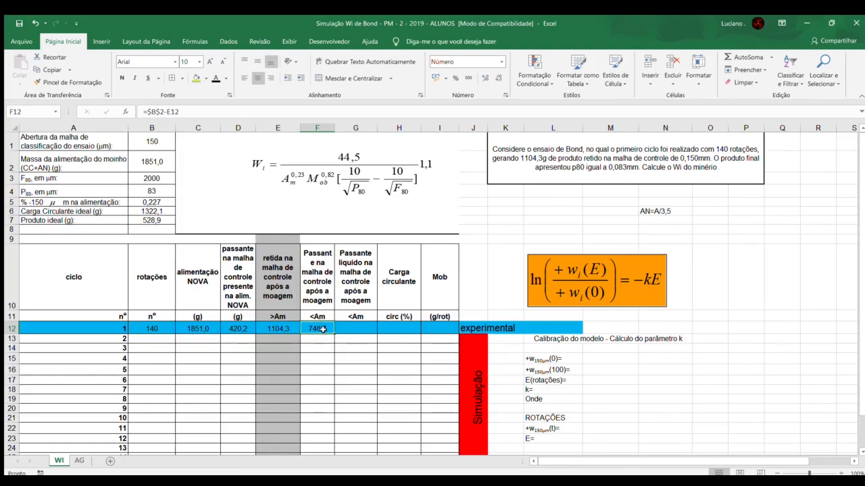
Step: Calculate cycle 1's net passing mass in cell G12 by subtracting the feed's undersize, =F12-D12, and check the formula
left_click(227, 331)
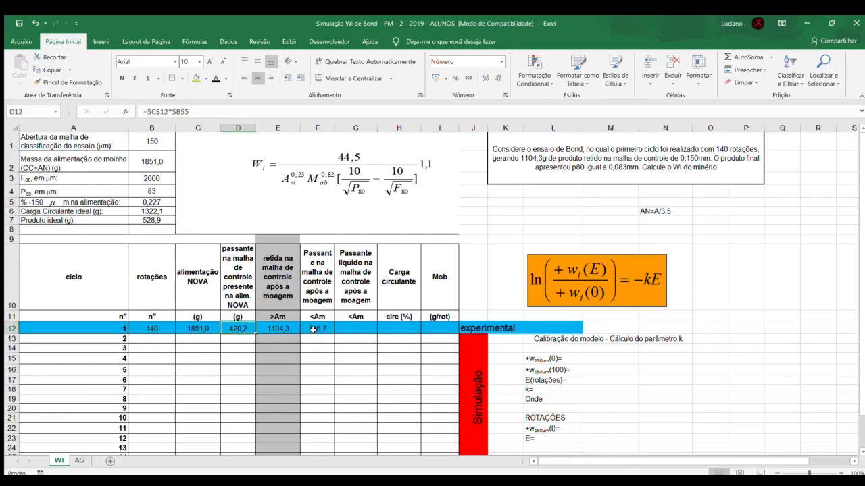
left_click(340, 328)
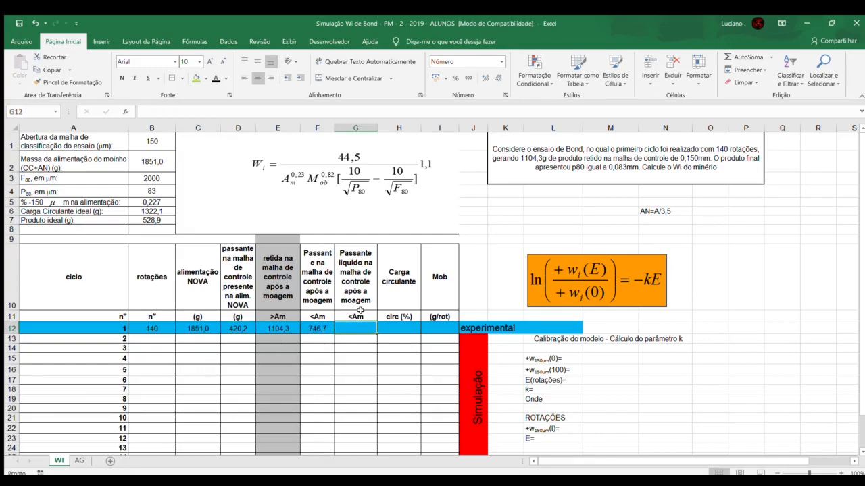
type("=")
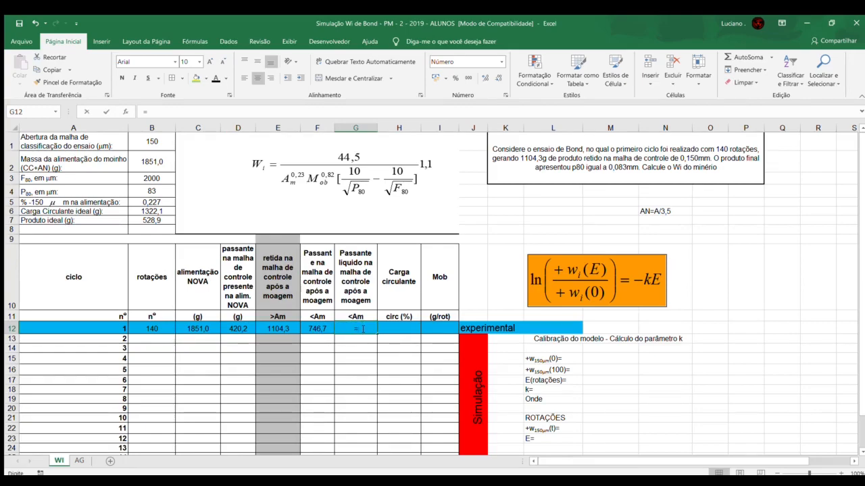
left_click(322, 328)
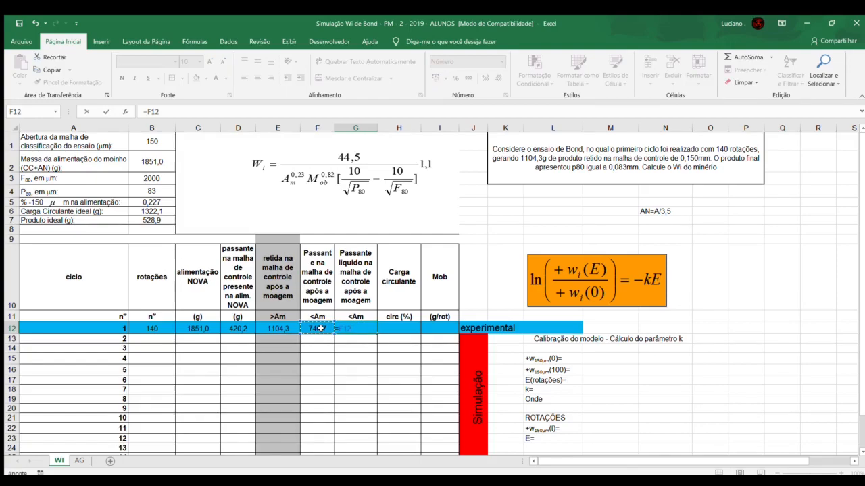
type("-")
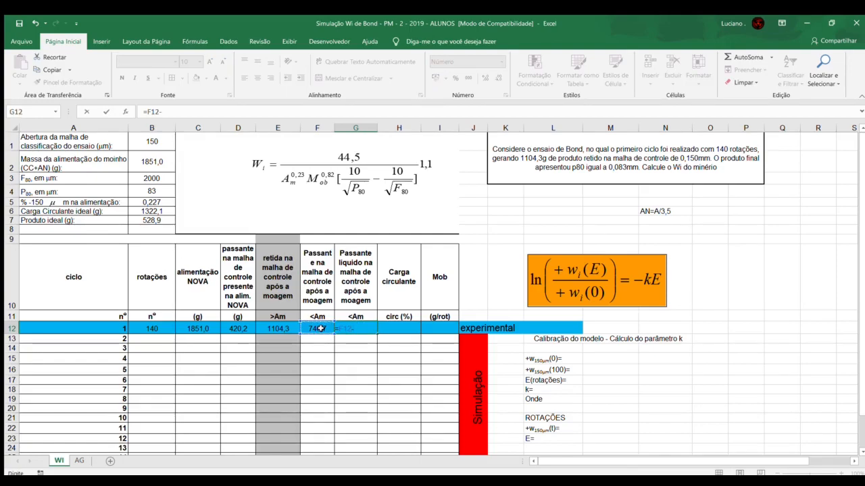
left_click(238, 329)
key("Return")
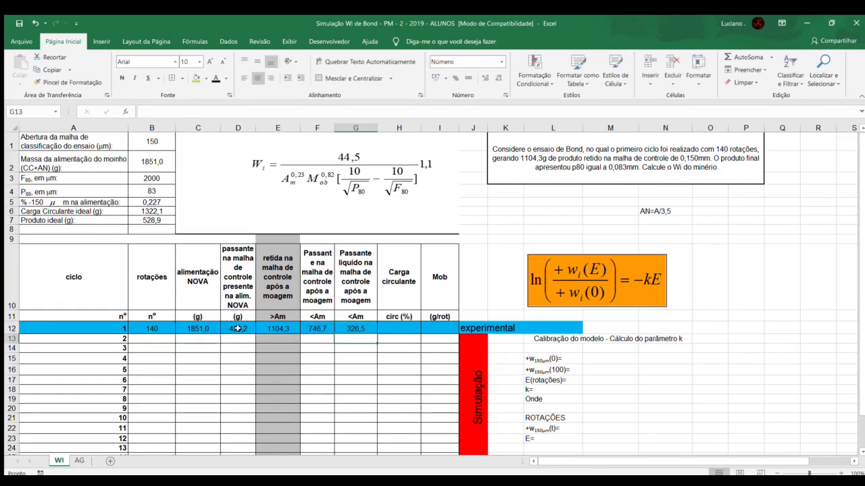
left_click(350, 328)
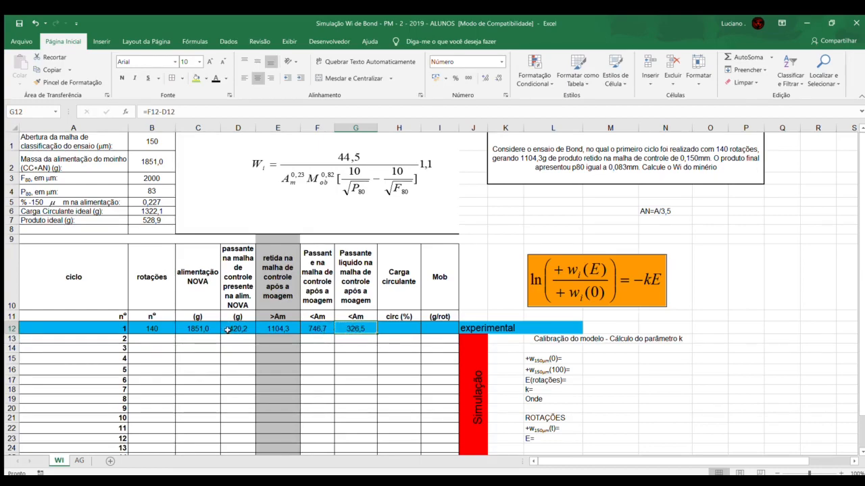
Step: Review the masses needed for the circulating load and begin its formula in cell H12 with the retained mass as numerator, =E12/
left_click(408, 330)
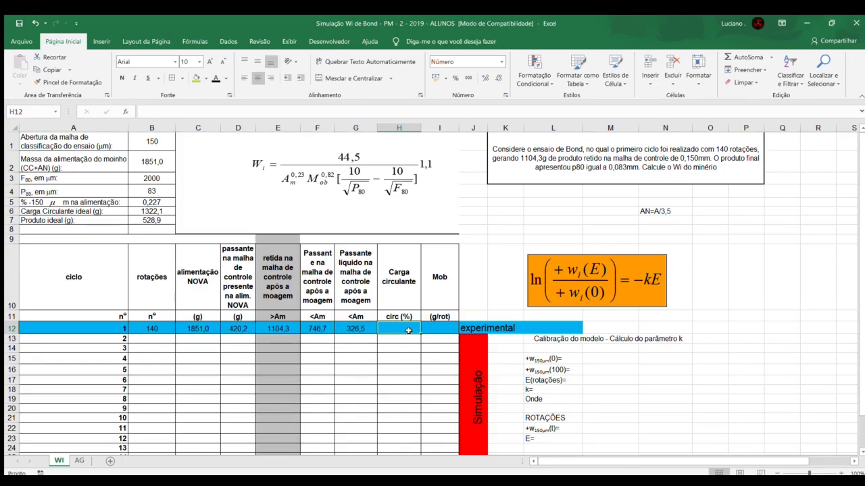
left_click(281, 328)
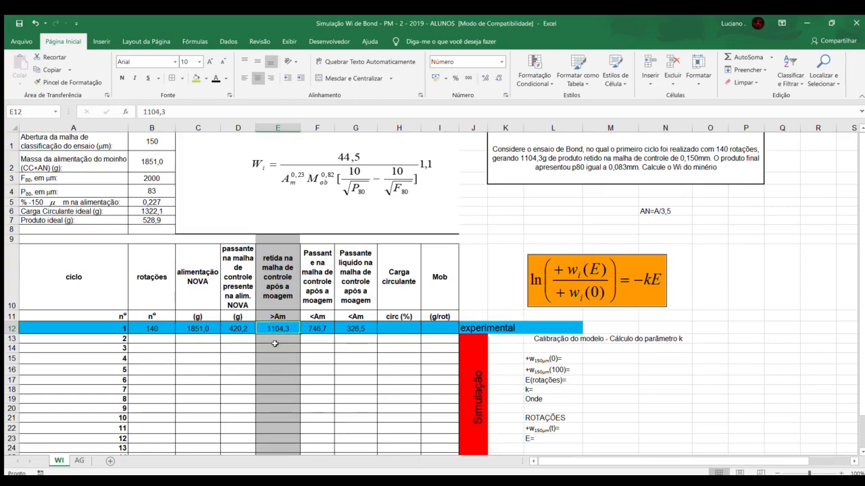
left_click(194, 329)
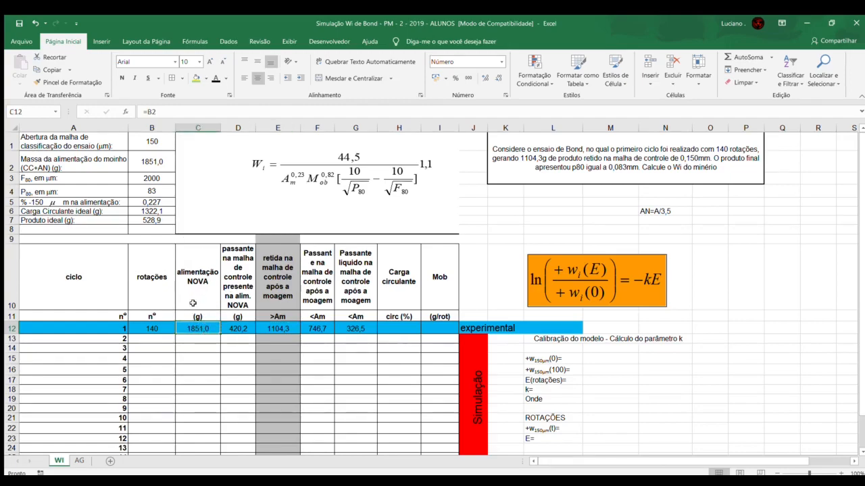
left_click(136, 220)
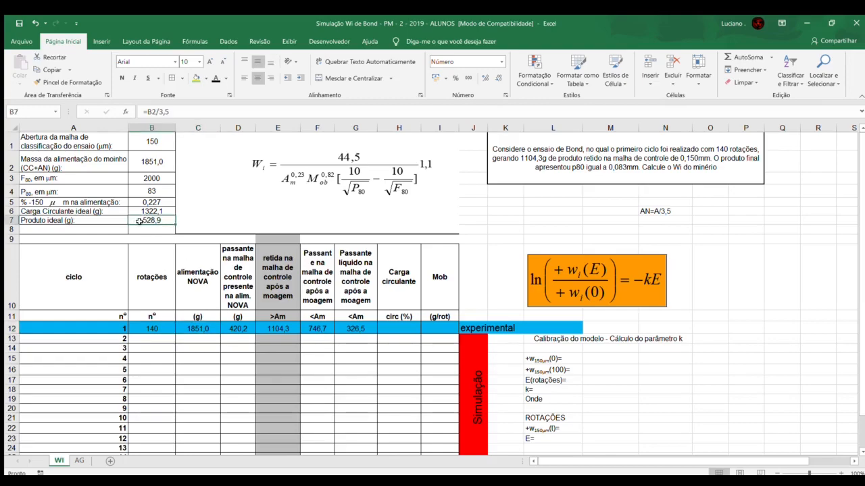
left_click(398, 328)
type("=")
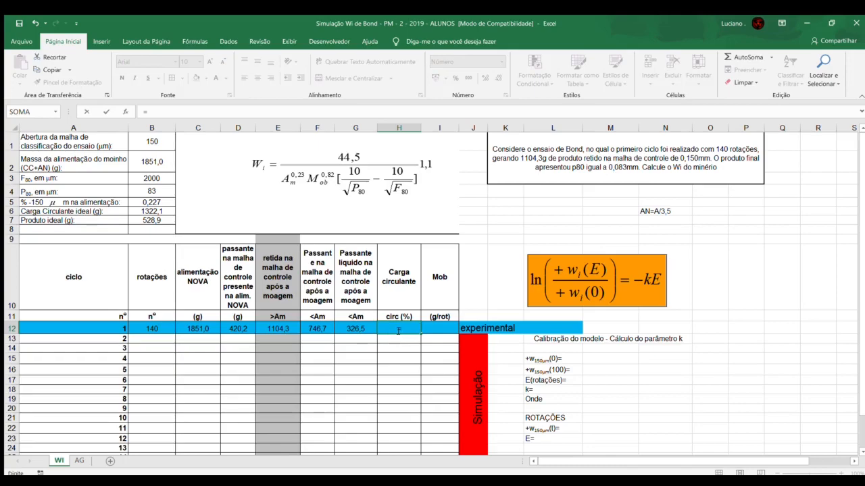
left_click(289, 328)
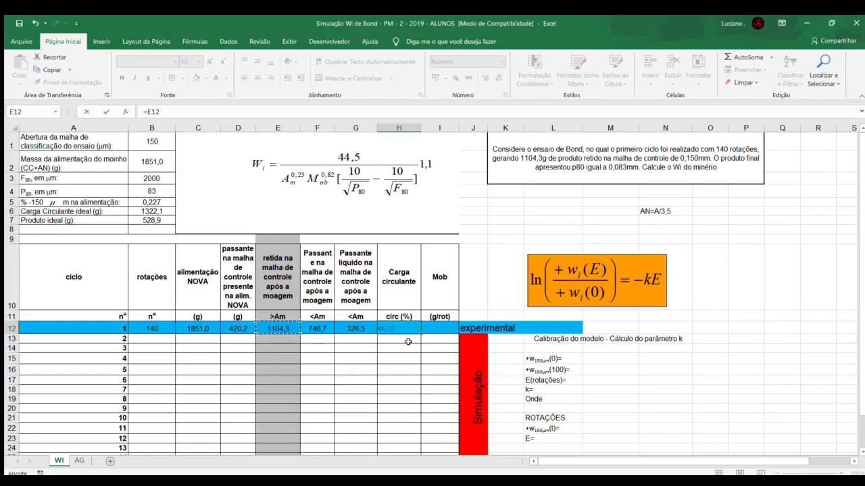
type("/(")
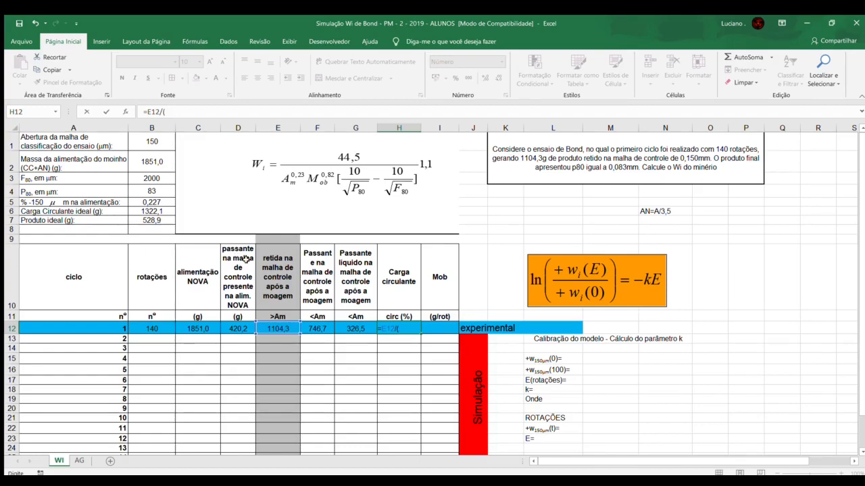
left_click(143, 161)
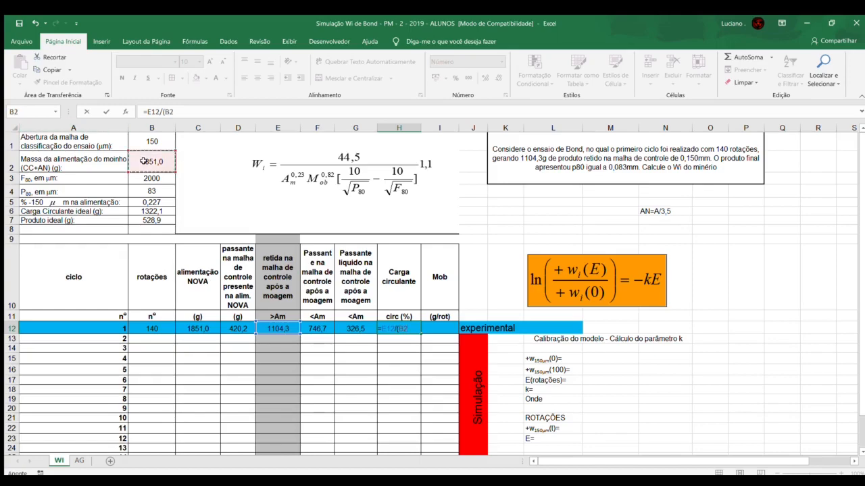
type("/3,5)")
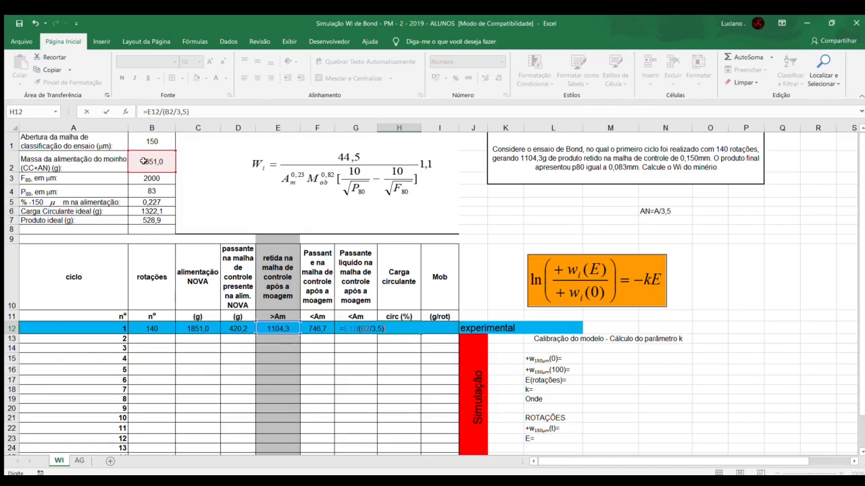
key("BackSpace")
key("BackSpace")
key("BackSpace")
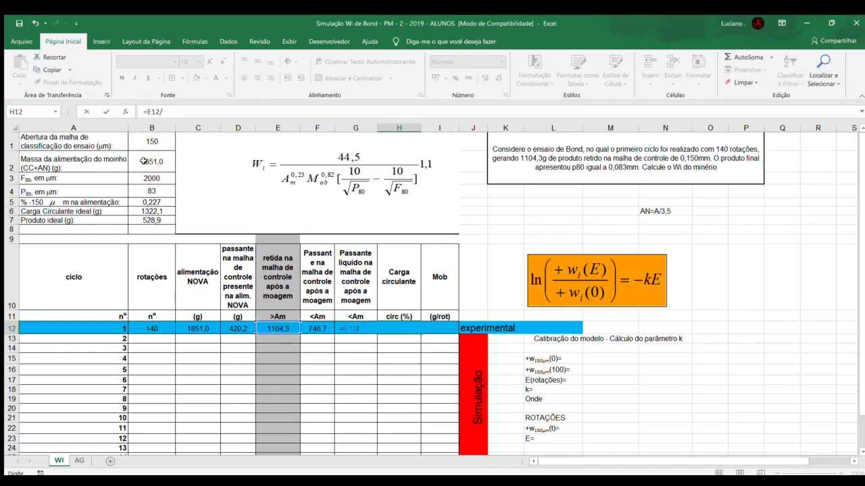
Step: Complete cycle 1's circulating load formula with the ideal product as absolute divisor, =E12/$B$7, and check it
left_click(150, 221)
key("Return")
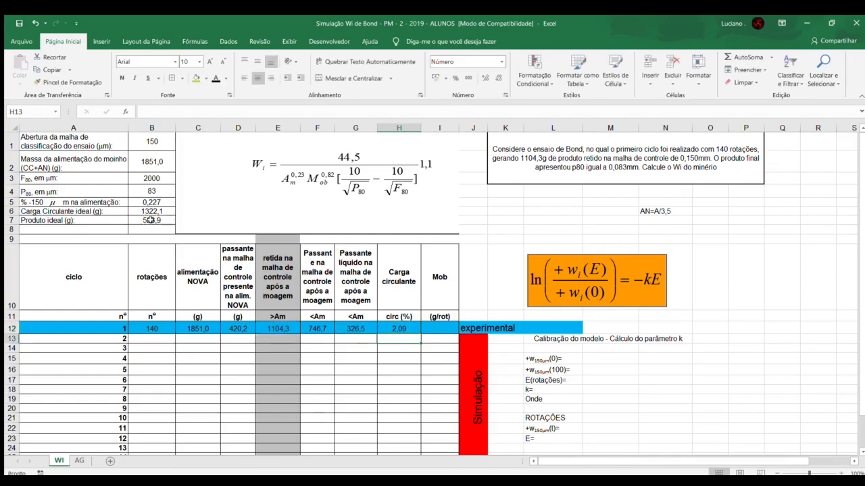
left_click(414, 328)
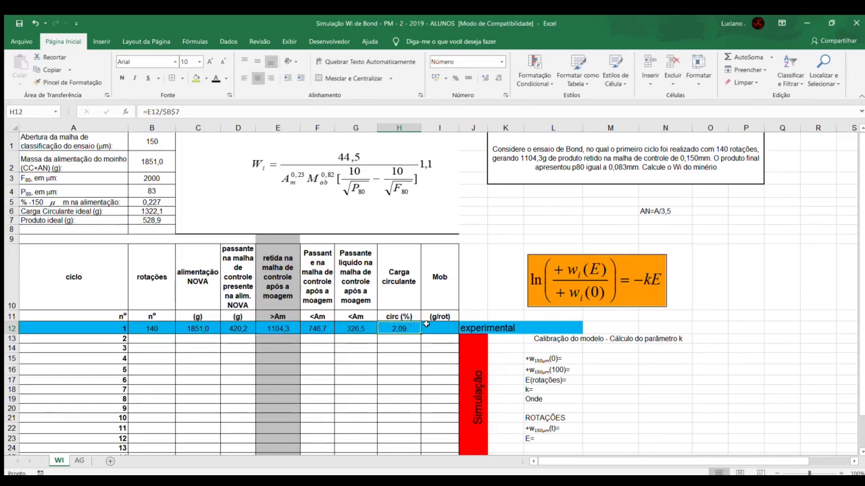
Step: Calculate cycle 1's Mob in cell I12 as net passing mass per rotation, =G12/B12, and check the formula
left_click(431, 329)
type("=")
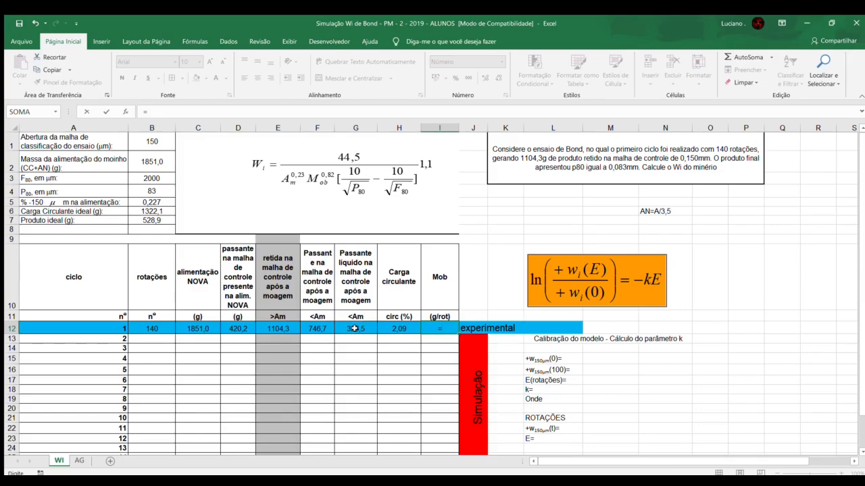
left_click(354, 328)
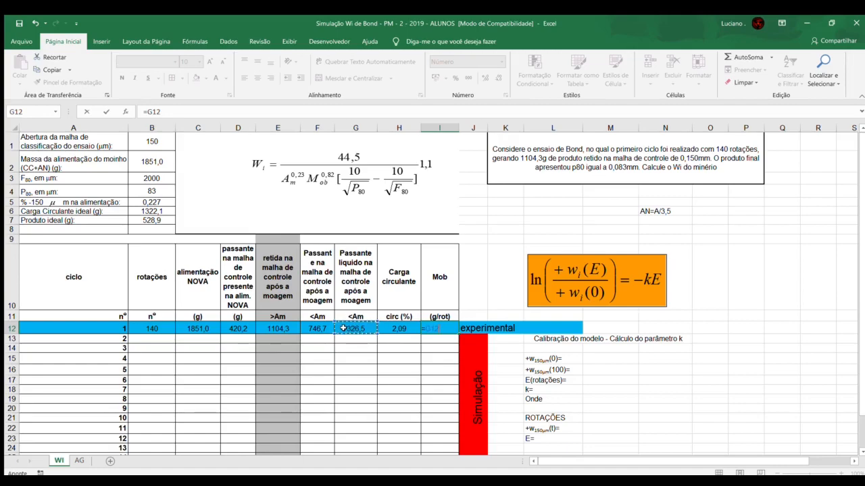
type("/")
left_click(162, 328)
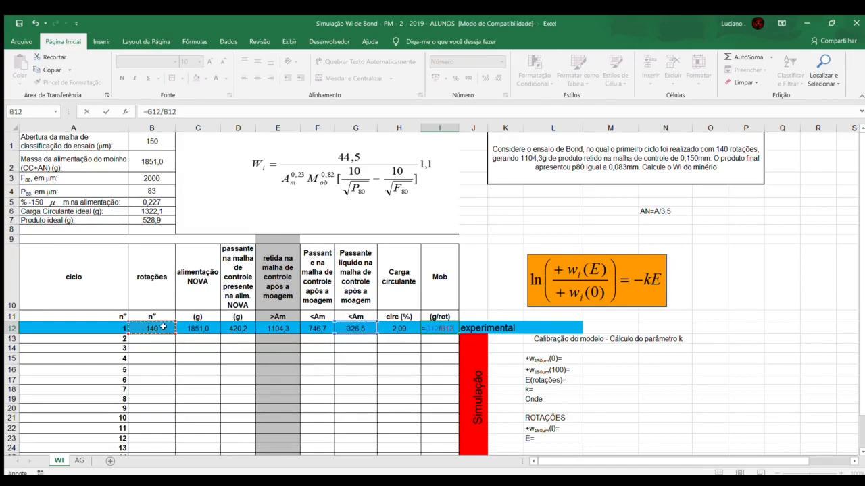
key("Return")
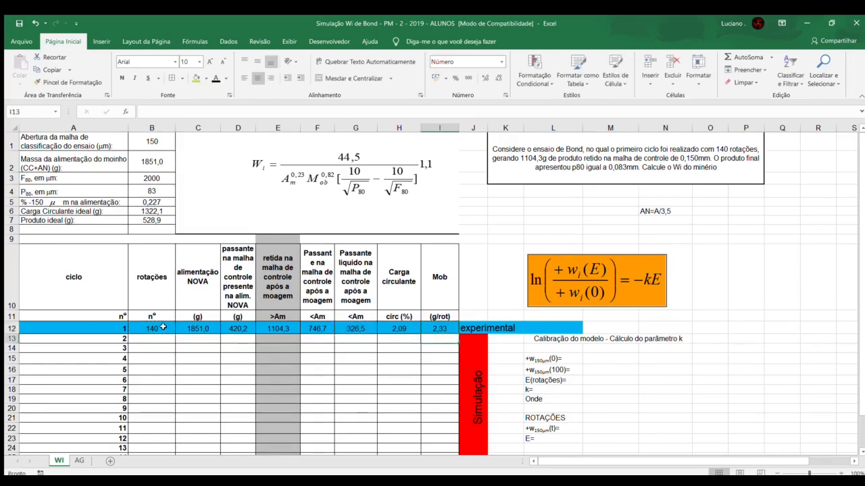
left_click(425, 327)
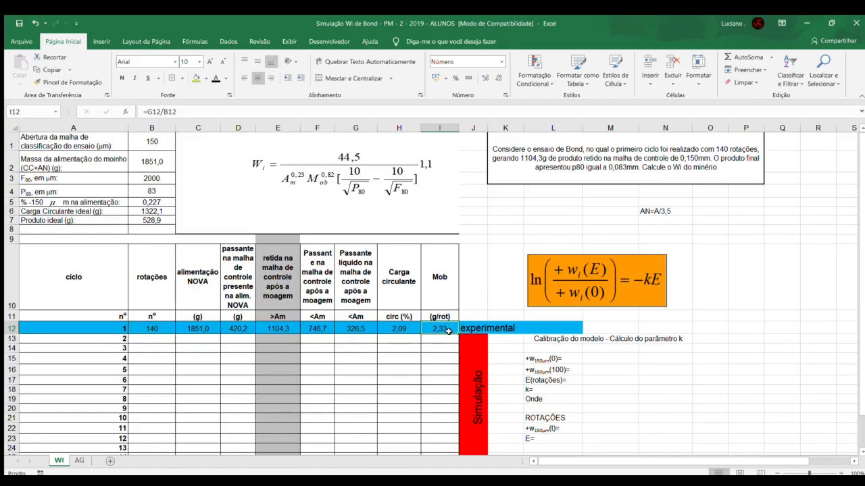
Step: Review the completed experimental cycle 1 row and compare its new feed cell with the empty one of cycle 2
left_click(209, 338)
left_click_drag(169, 327, 456, 331)
left_click(192, 340)
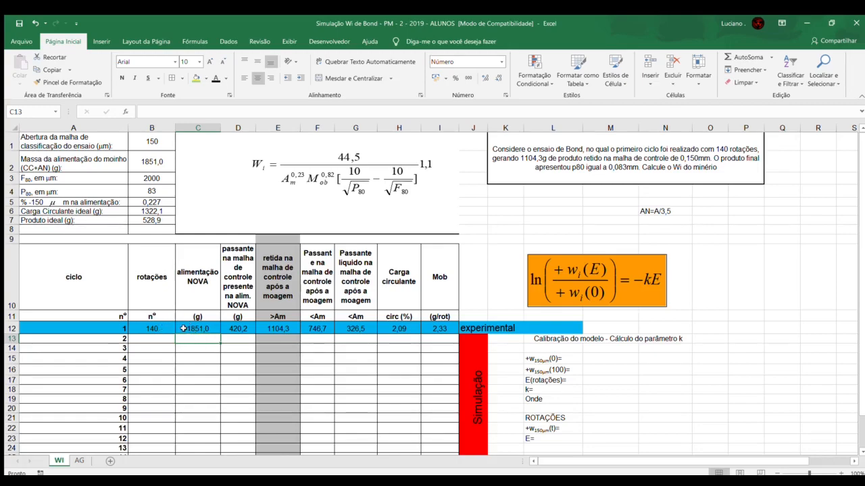
left_click(183, 328)
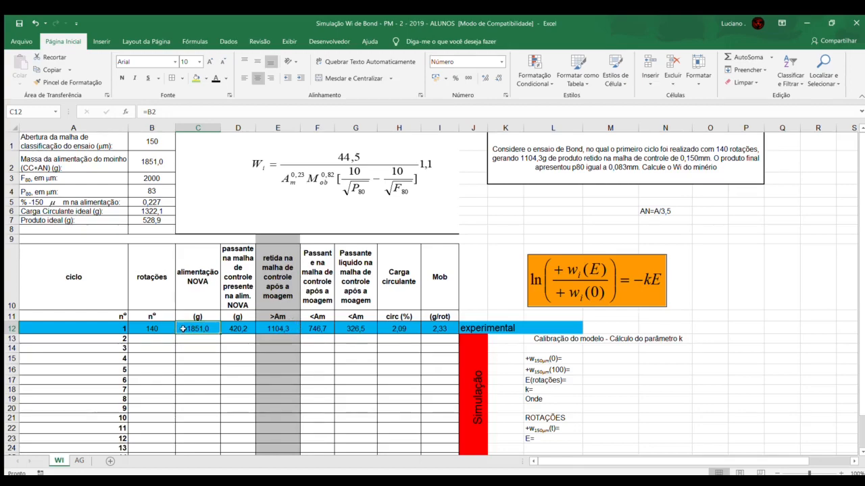
Step: Set cycle 2's new feed in cell C13 to cycle 1's passing mass, =F12, and check the formula
left_click(318, 329)
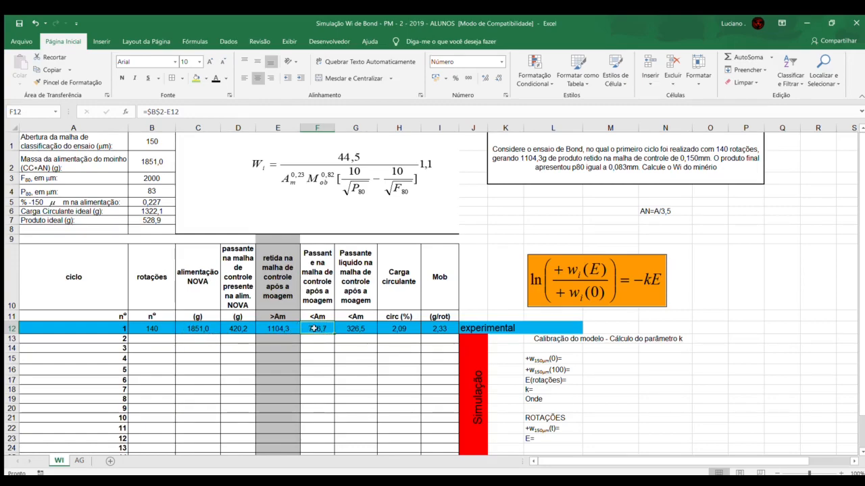
left_click(198, 339)
type("=")
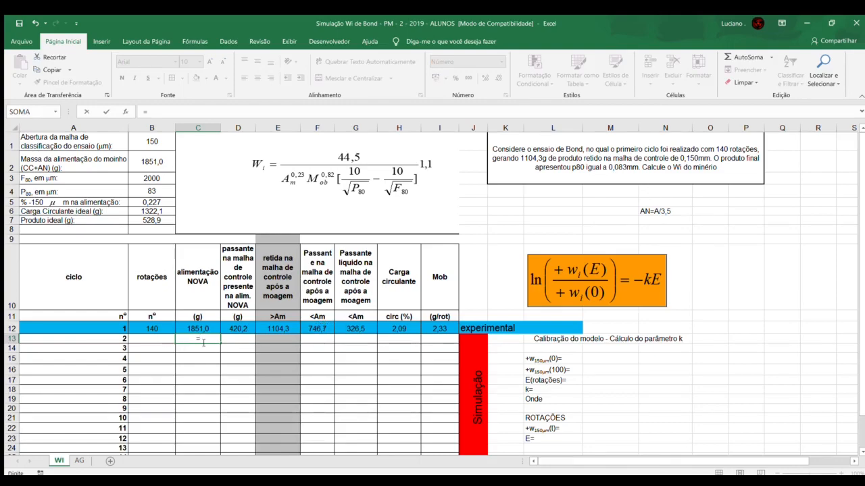
left_click(319, 329)
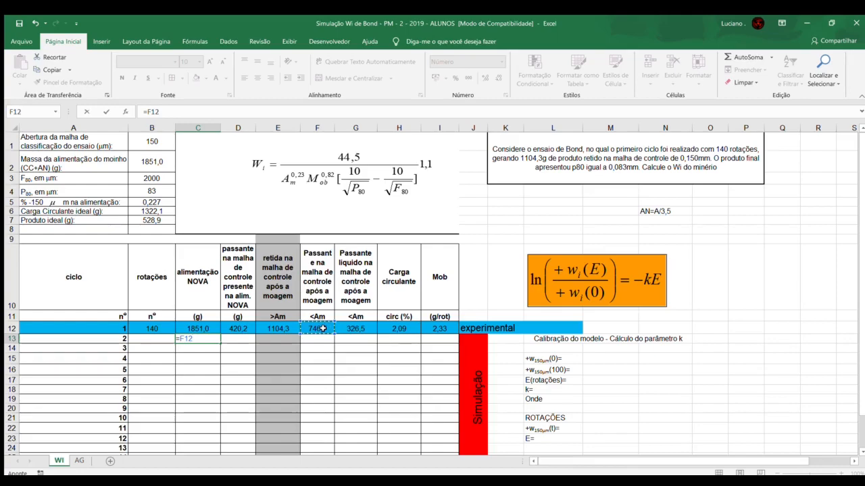
key("Return")
left_click(237, 338)
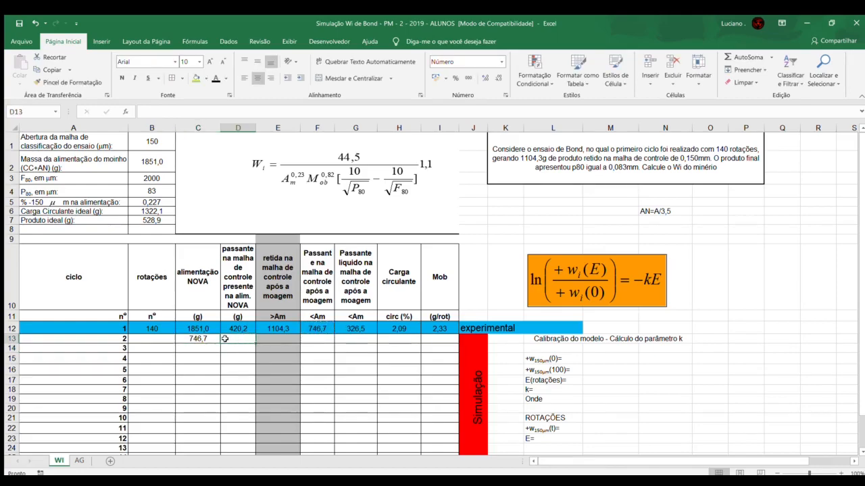
left_click(211, 339)
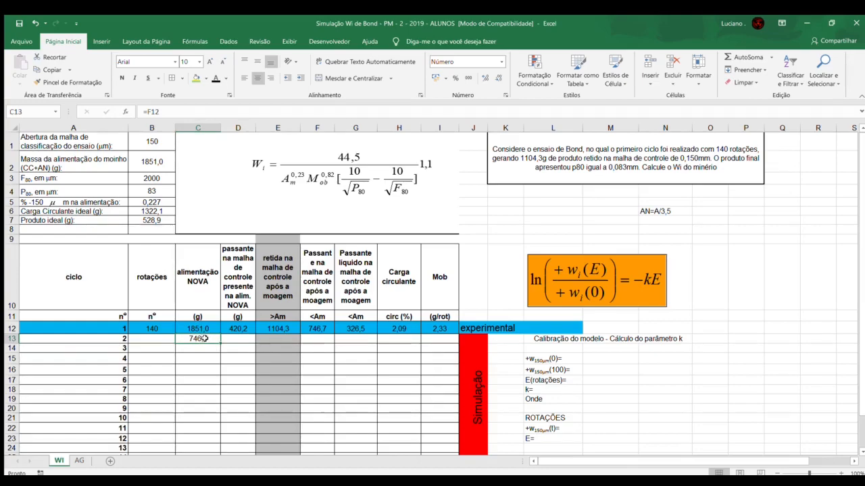
Step: Calculate cycle 2's passing mass in the new feed in cell D13 as =C13*B5 and check the formula
left_click(227, 338)
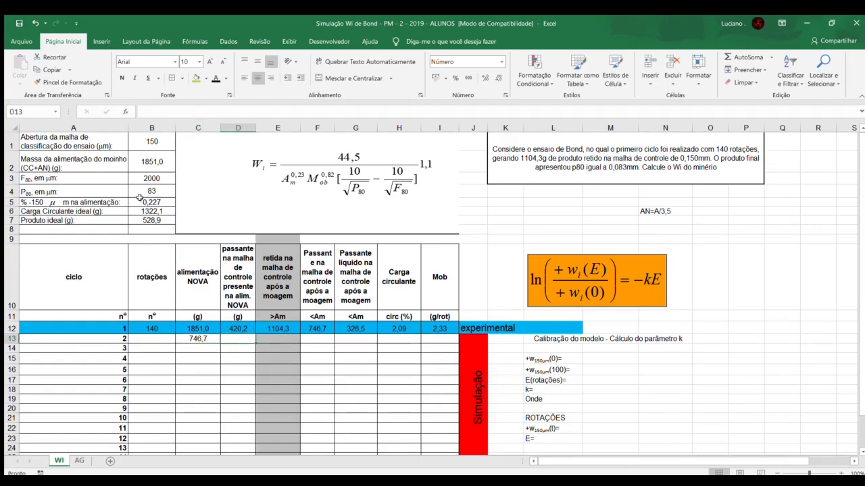
left_click(191, 339)
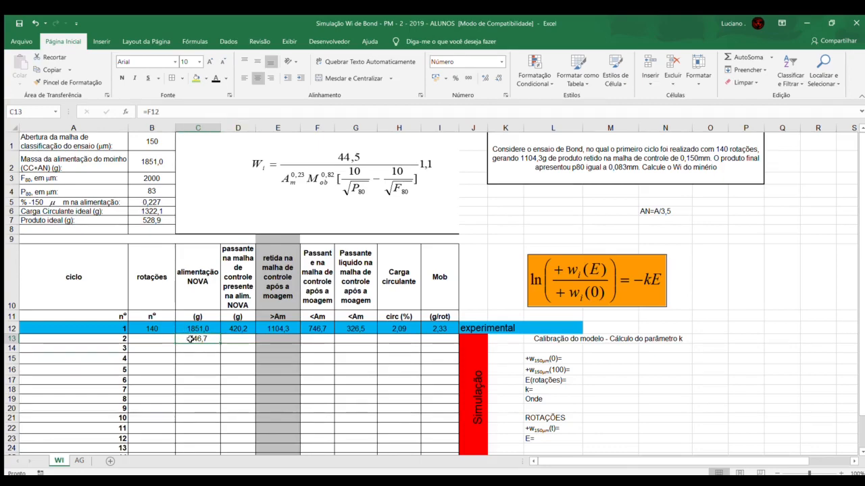
left_click(240, 338)
type("=")
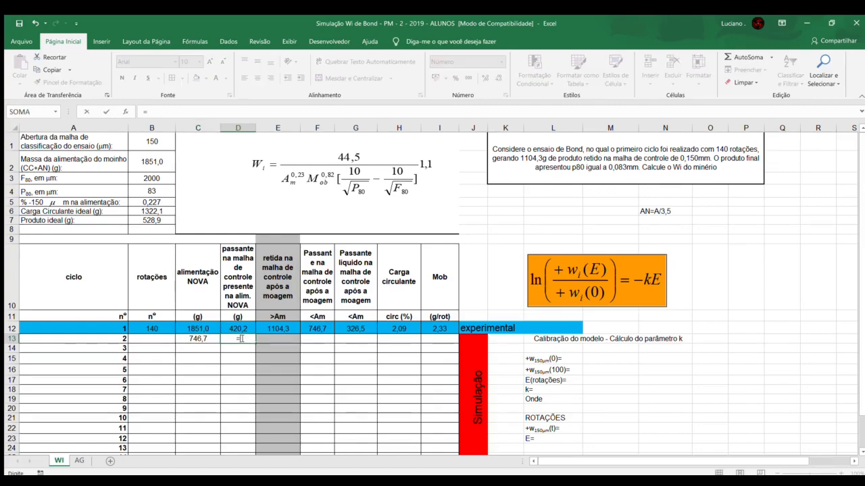
left_click(182, 338)
type("*")
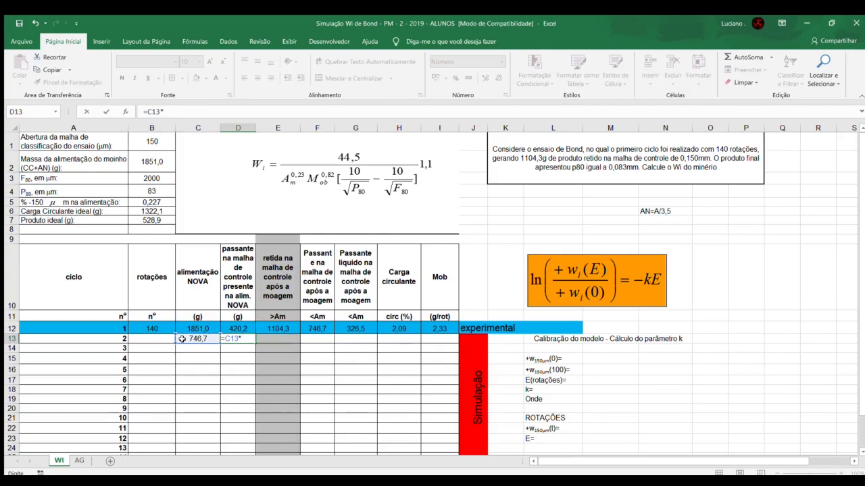
left_click(135, 202)
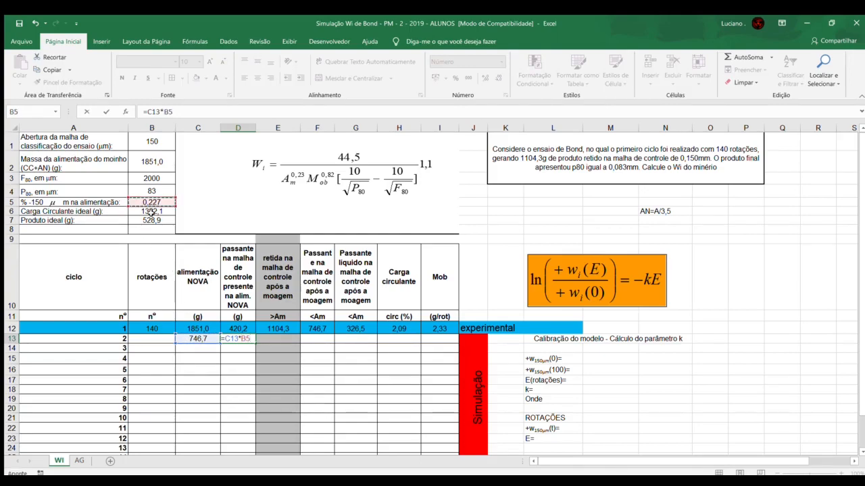
key("Return")
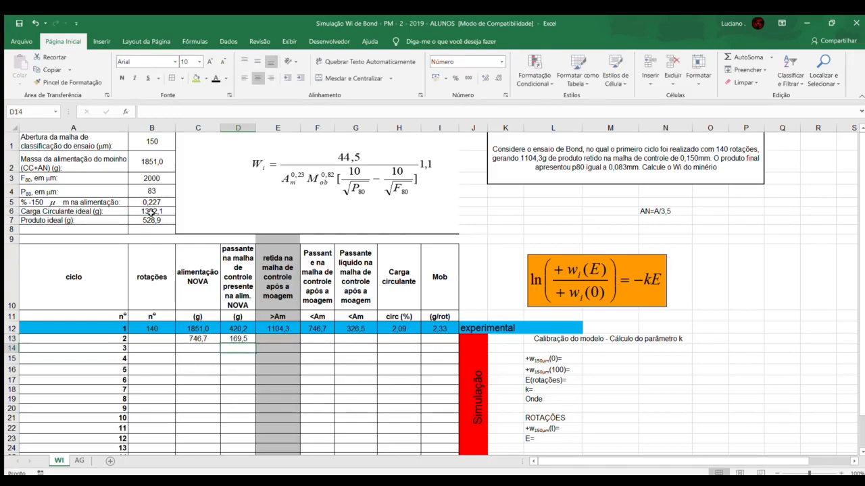
left_click(233, 338)
left_click(207, 339)
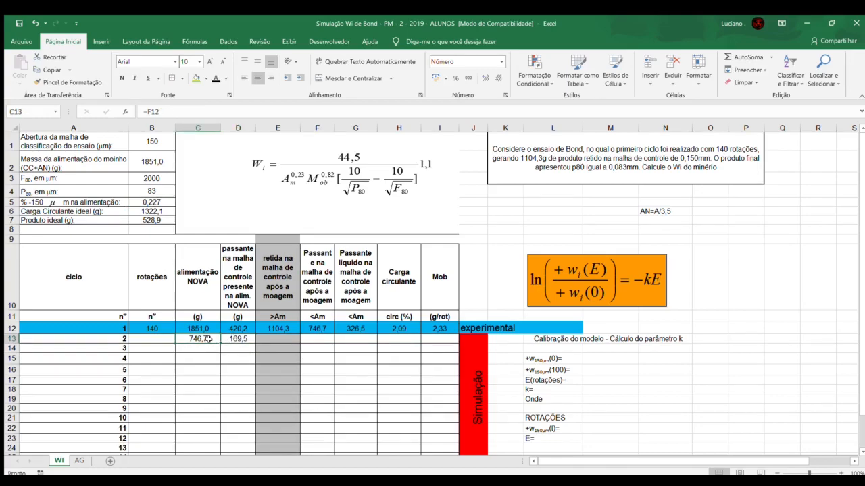
left_click(233, 338)
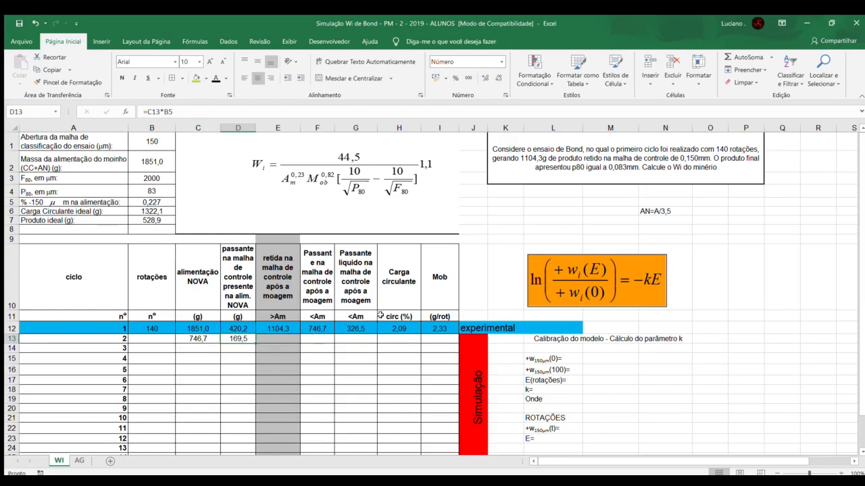
Step: Calculate cycle 2's rotations in cell B13 from ideal product, passing feed and previous Mob, =(B7-D13)/I12, and check the formula
left_click(155, 338)
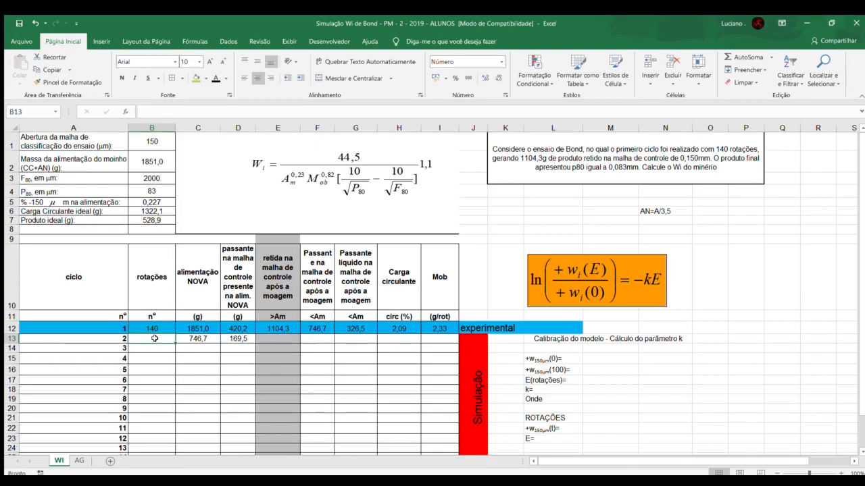
type("=(")
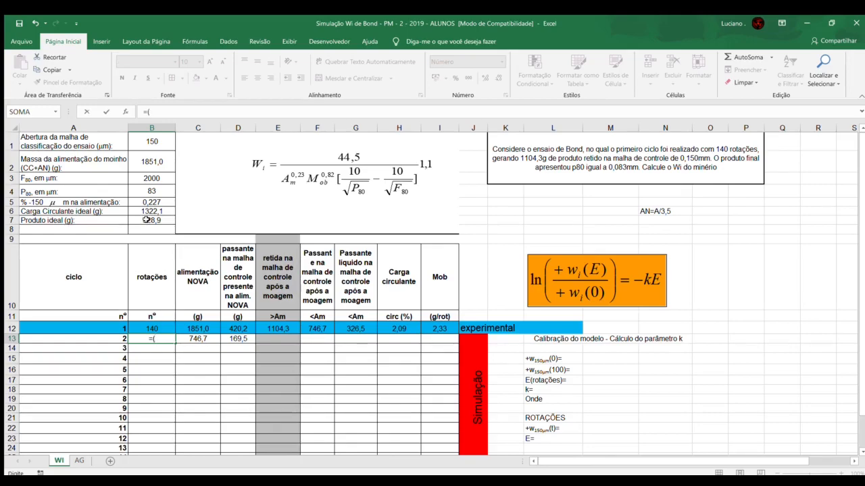
left_click(146, 220)
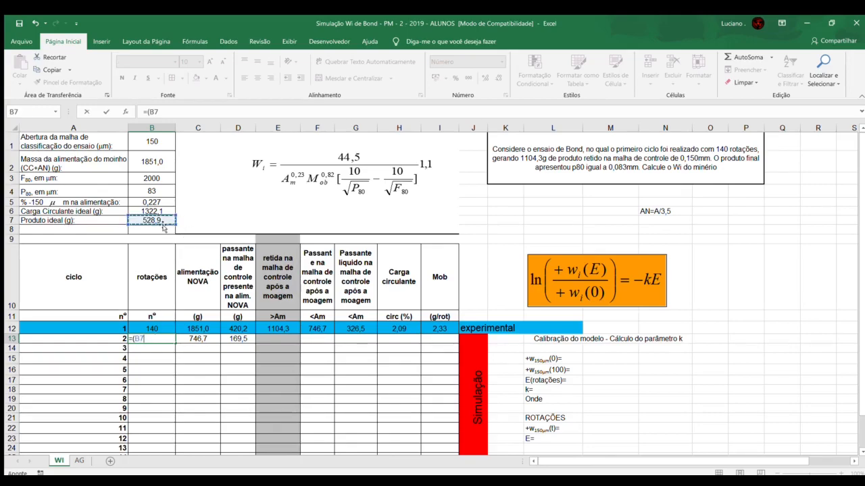
type("-")
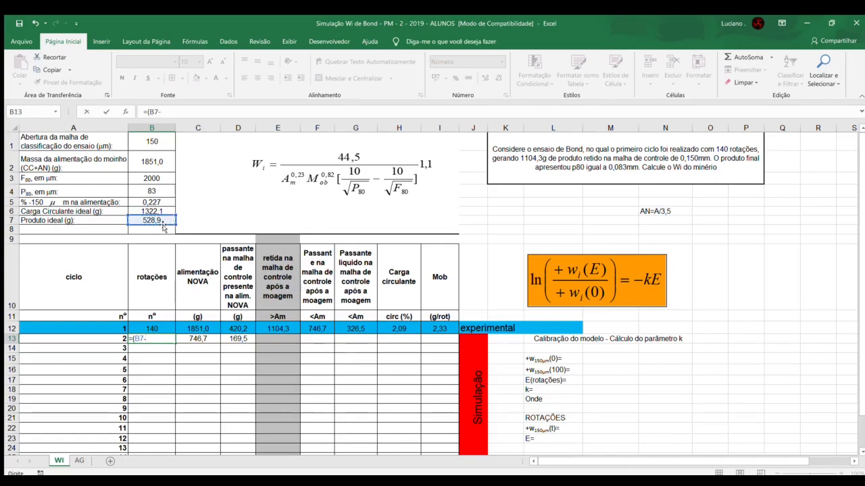
left_click(249, 339)
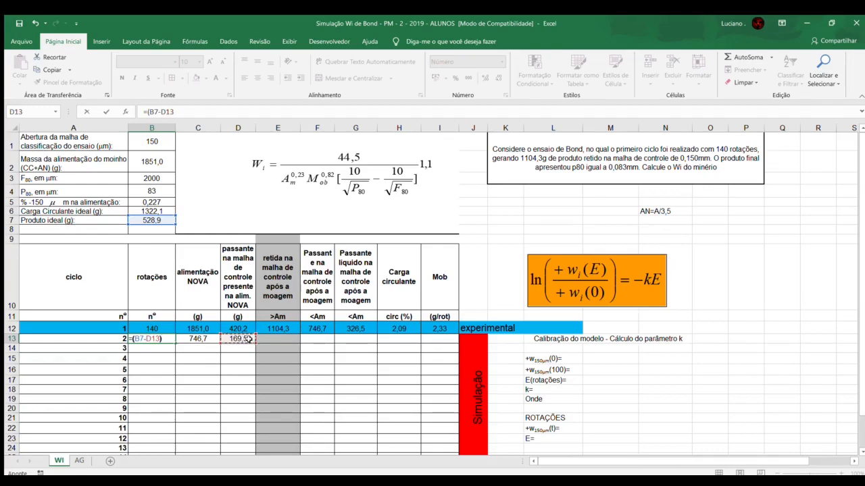
type(")")
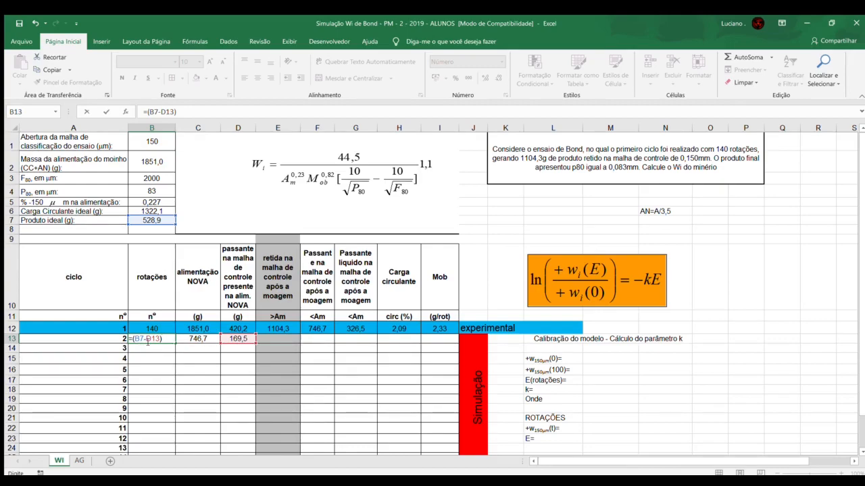
type("/")
left_click(431, 328)
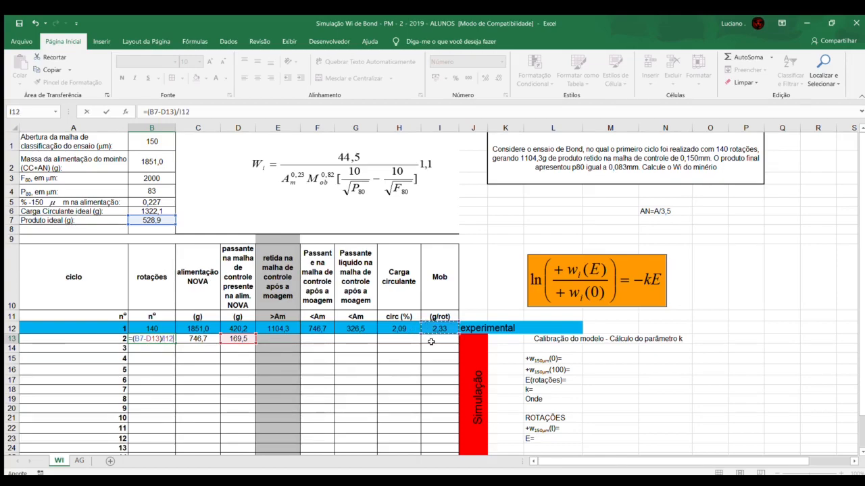
key("Return")
left_click(166, 342)
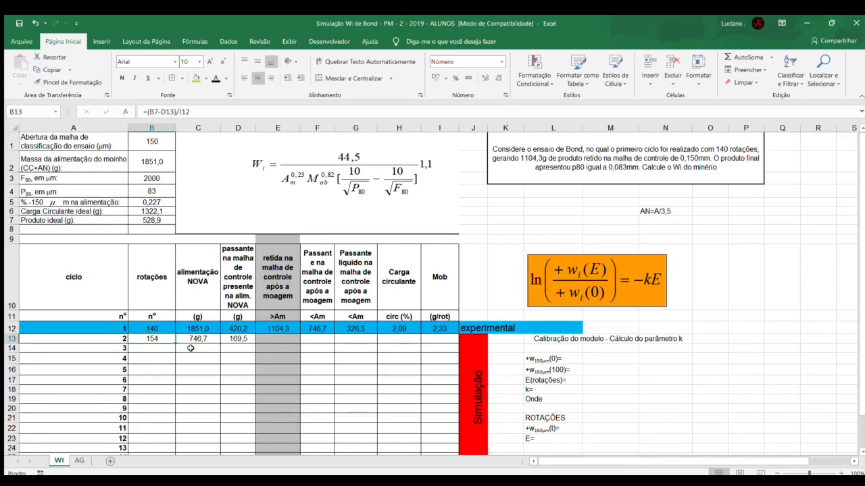
Step: Review cycle 2's rotations and feed against its empty retained mass cell, and the remaining cycles to simulate
left_click(265, 339)
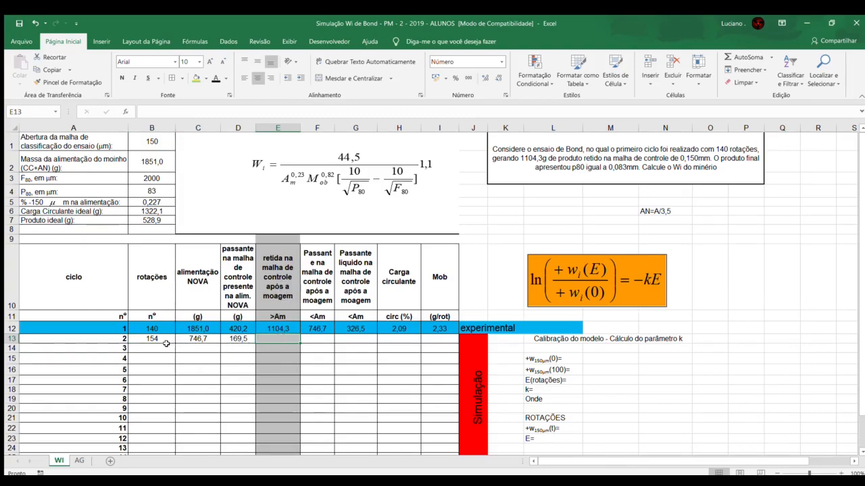
left_click_drag(166, 340, 436, 339)
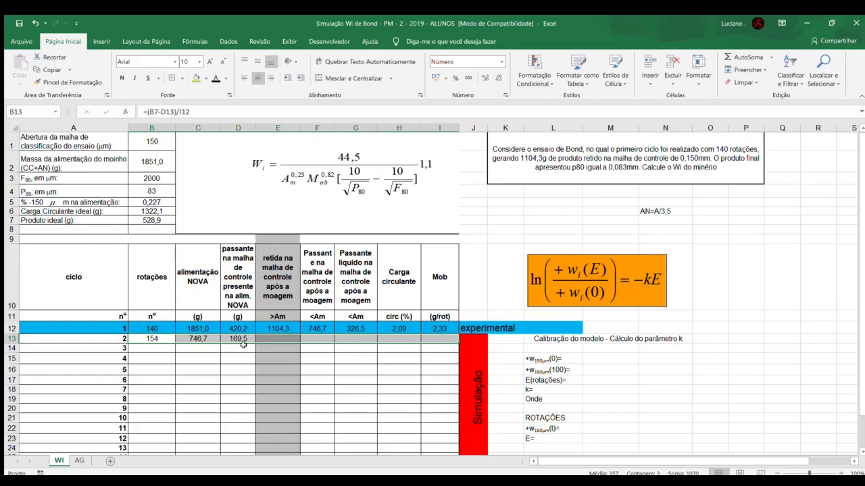
left_click(274, 339)
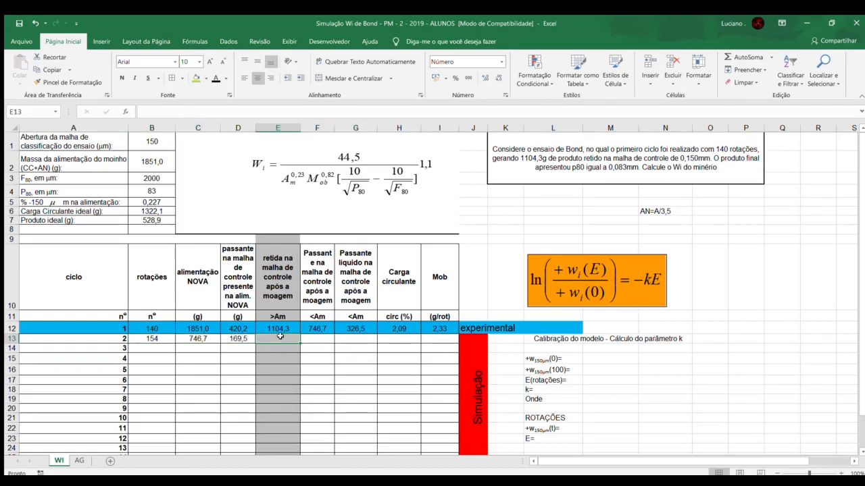
left_click(166, 338)
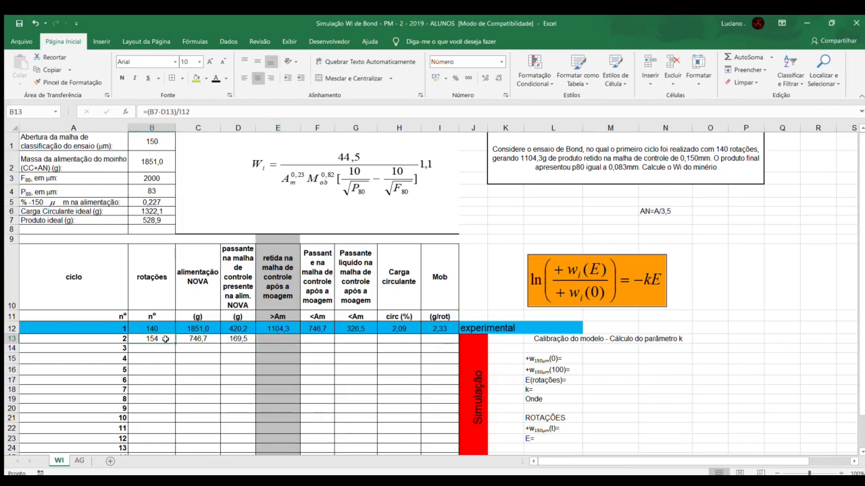
left_click(201, 339)
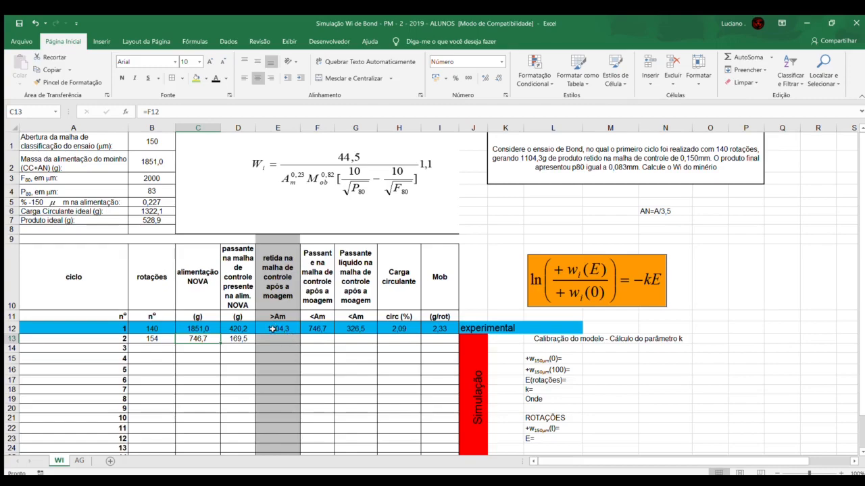
left_click(157, 339)
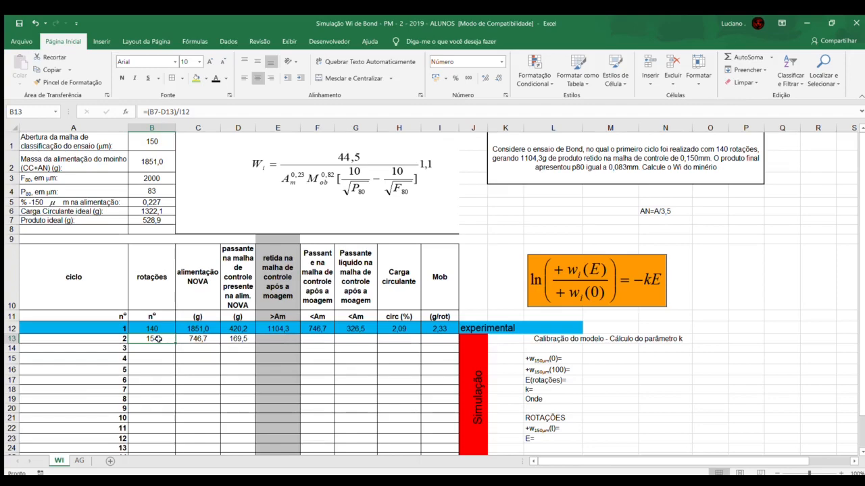
left_click(270, 340)
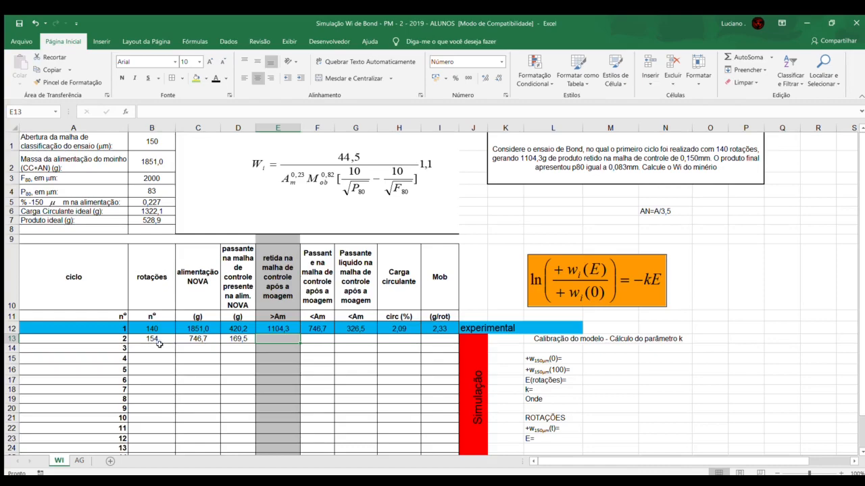
left_click_drag(157, 347, 427, 443)
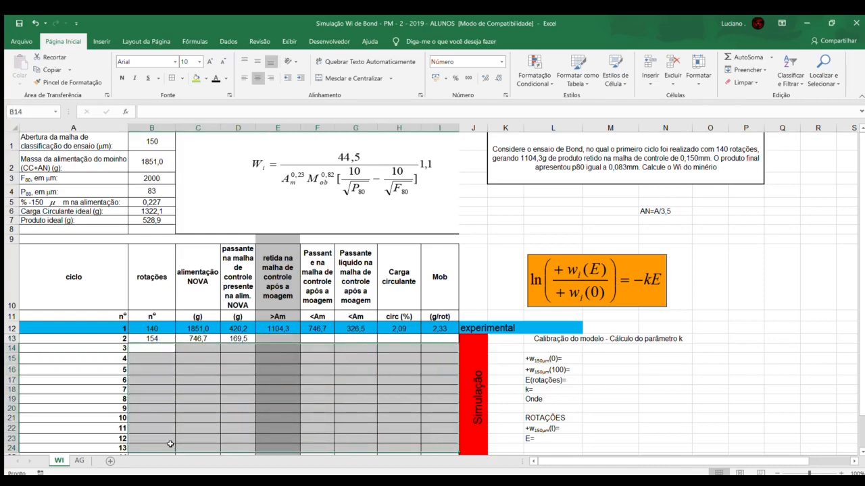
left_click(197, 419)
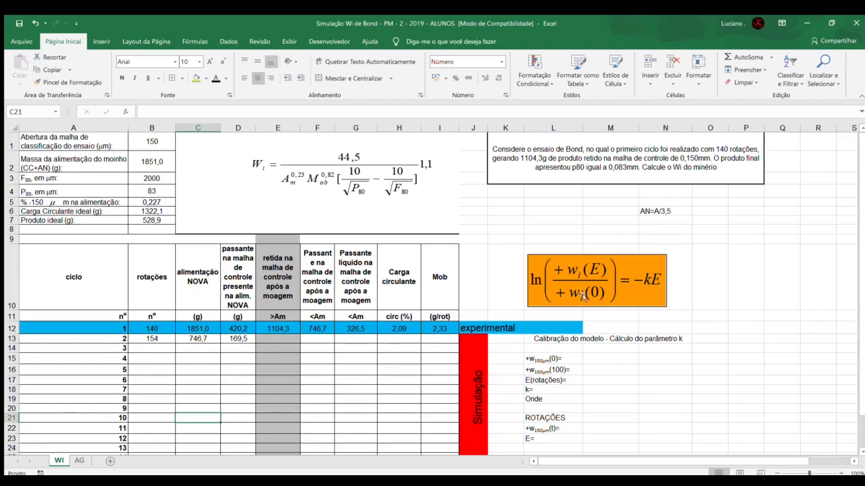
Step: Examine the logarithmic and exponential grinding model equations and the calibration fields for parameter k
scroll(622, 329, "down", 2)
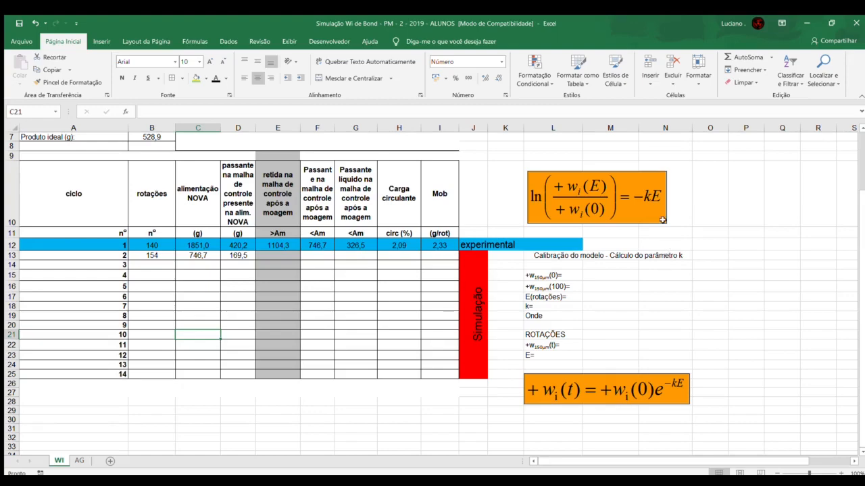
left_click(574, 192)
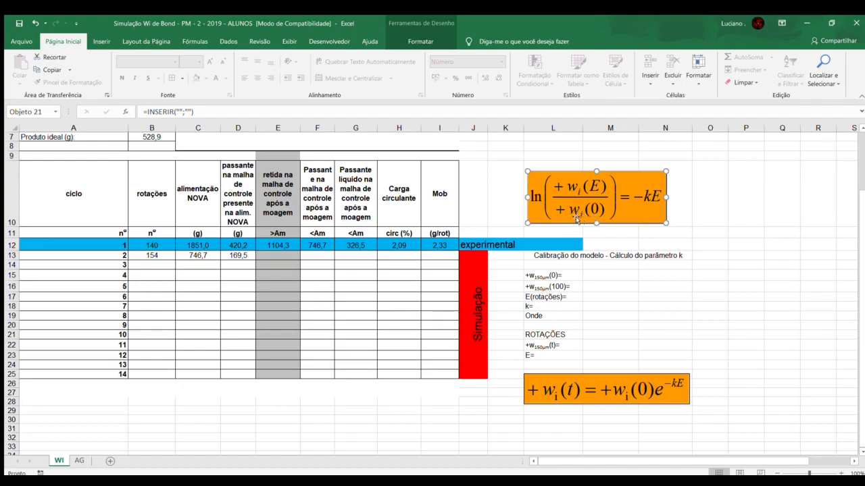
scroll(575, 231, "up", 2)
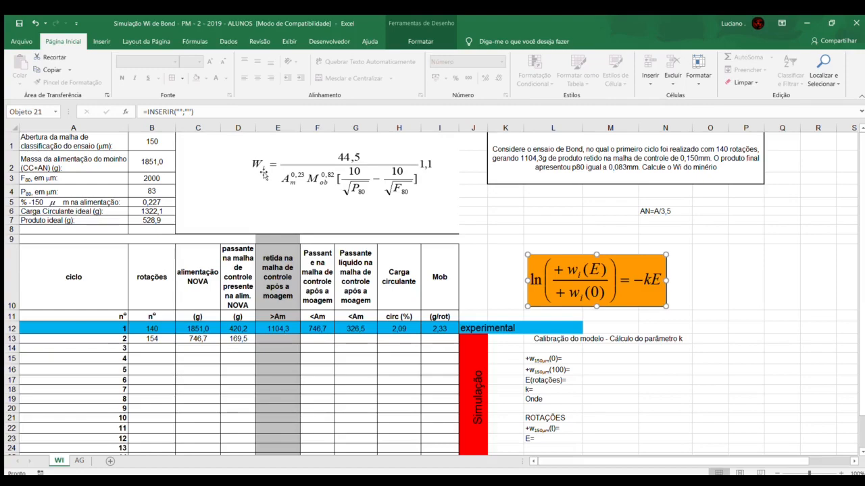
scroll(607, 258, "down", 1)
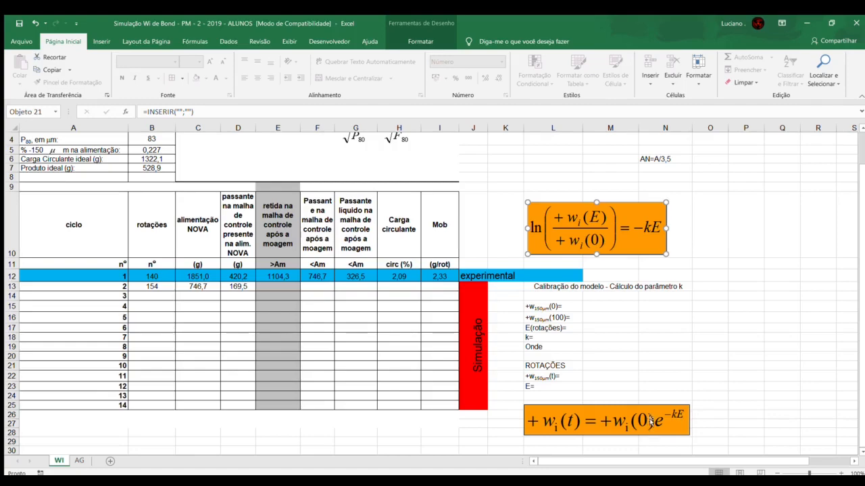
Step: Check the feed's passing fraction in B5 against the 150 µm row and its accumulated retained percentage on sheet AG, and return to sheet WI
left_click(608, 307)
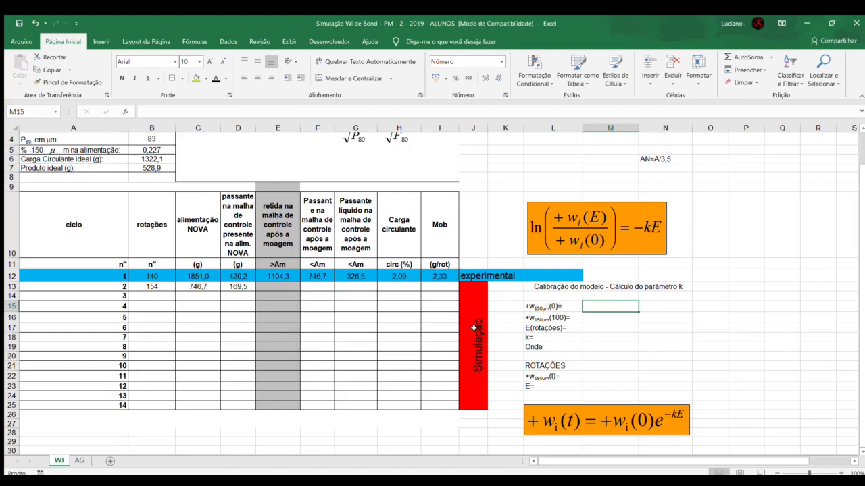
scroll(486, 327, "up", 1)
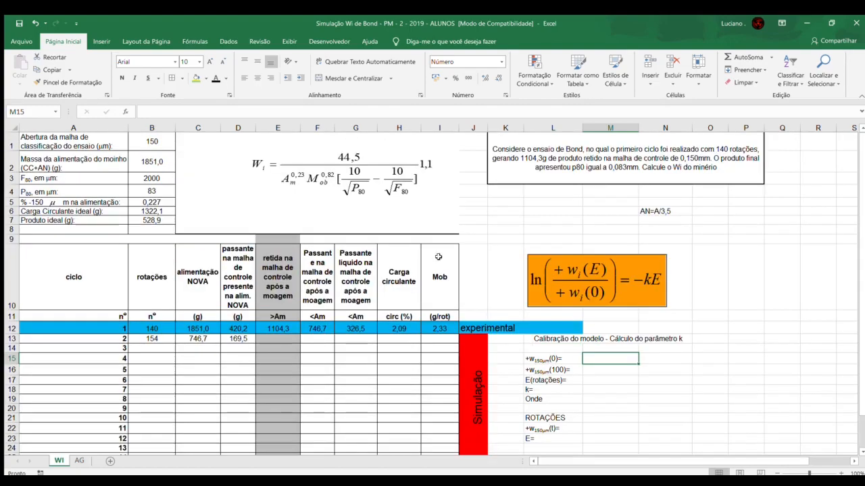
left_click(135, 202)
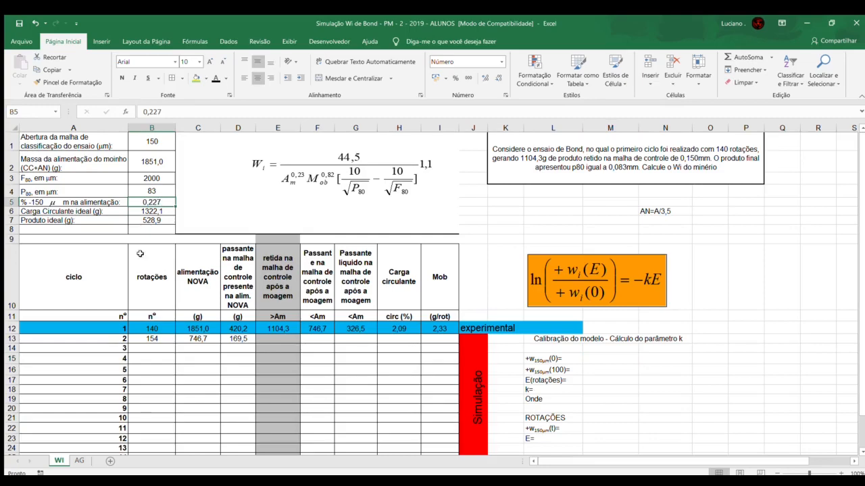
left_click(79, 460)
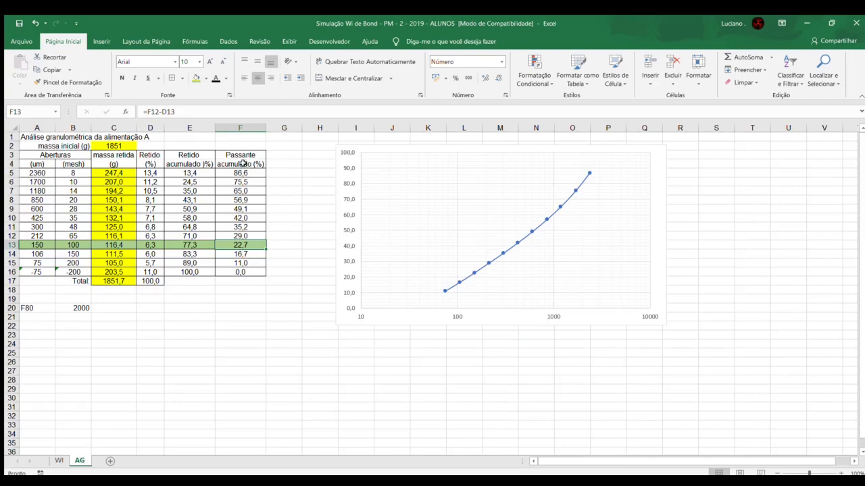
left_click_drag(42, 245, 235, 247)
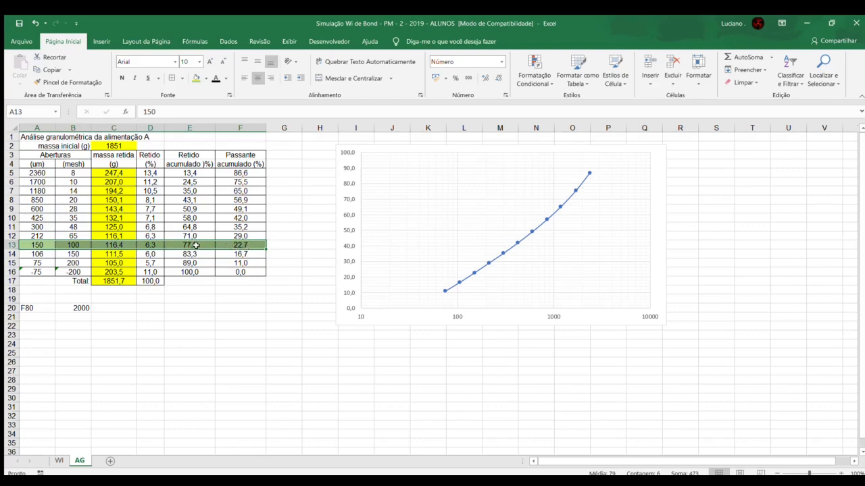
left_click(195, 245)
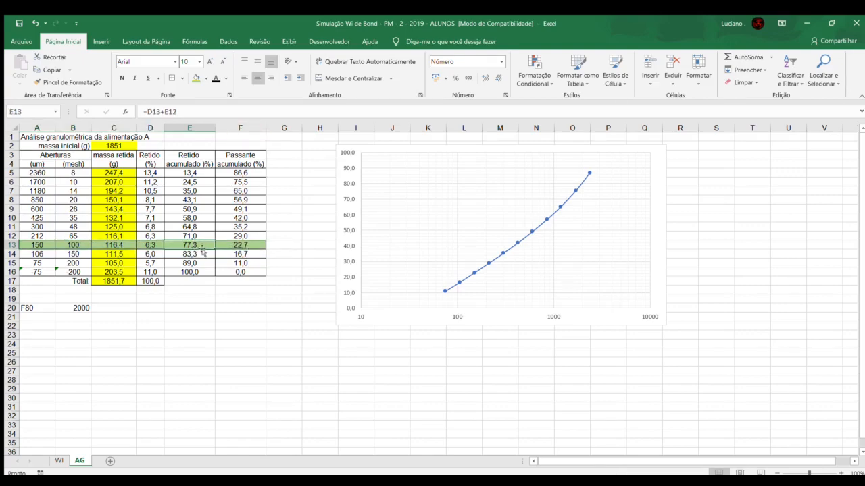
left_click(58, 461)
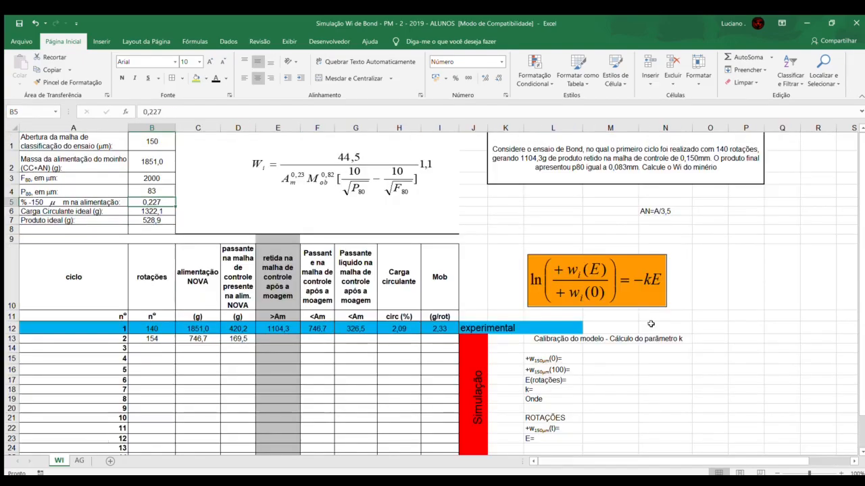
Step: Calculate the initial retained mass +w150µm(0) in cell M15 as =0,773*B2 and check the formula
left_click(600, 358)
type("=")
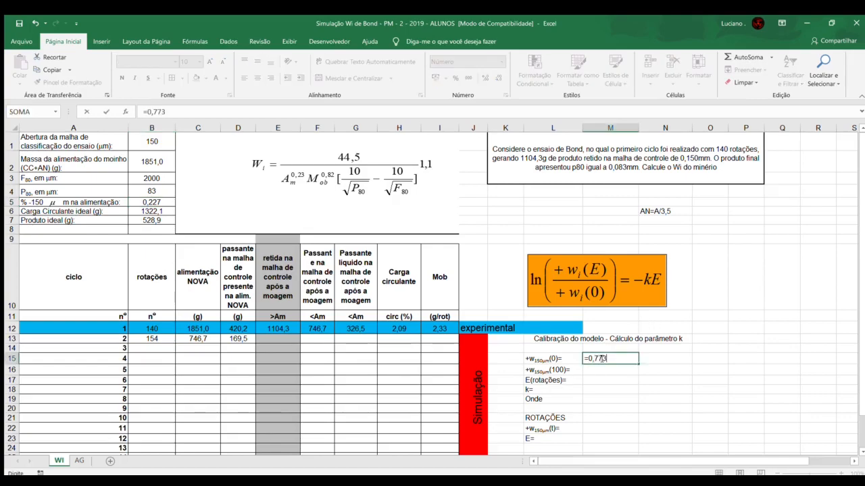
type("0,773*")
left_click(167, 164)
key("Return")
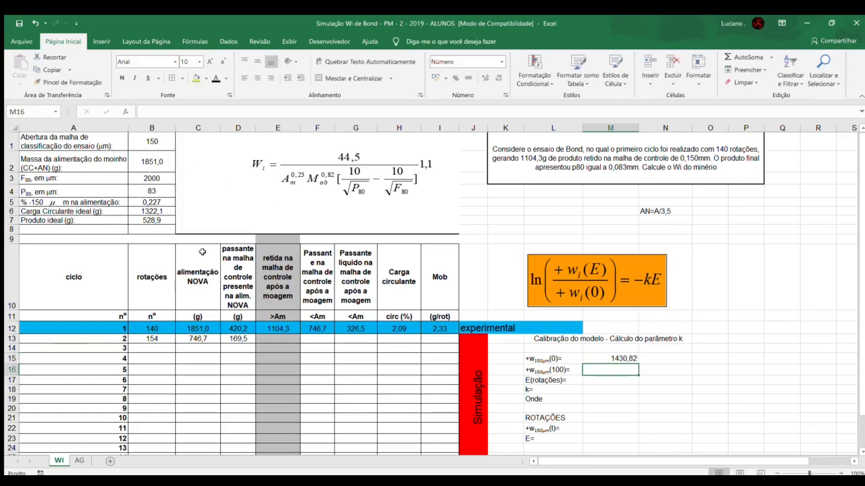
left_click(600, 356)
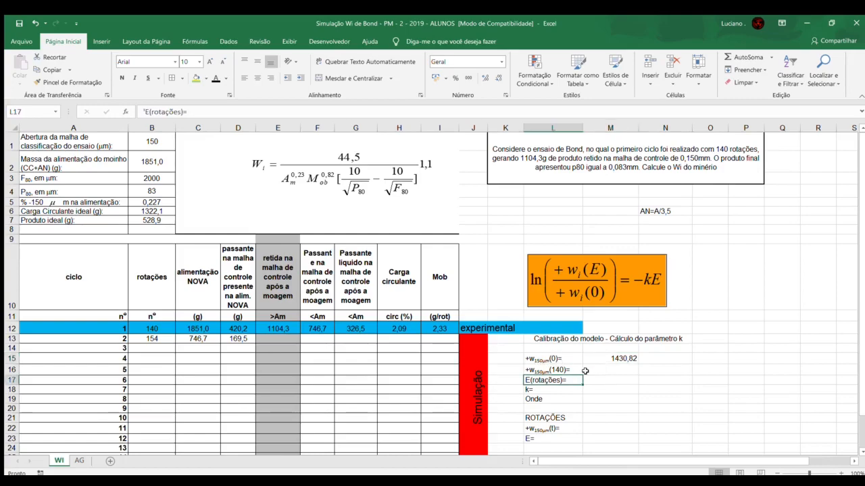
Step: Change the L16 label to +w150µm(140)= and enter the first cycle's calibration data, 1104,3 in M16 and 140 in M17
left_click(573, 370)
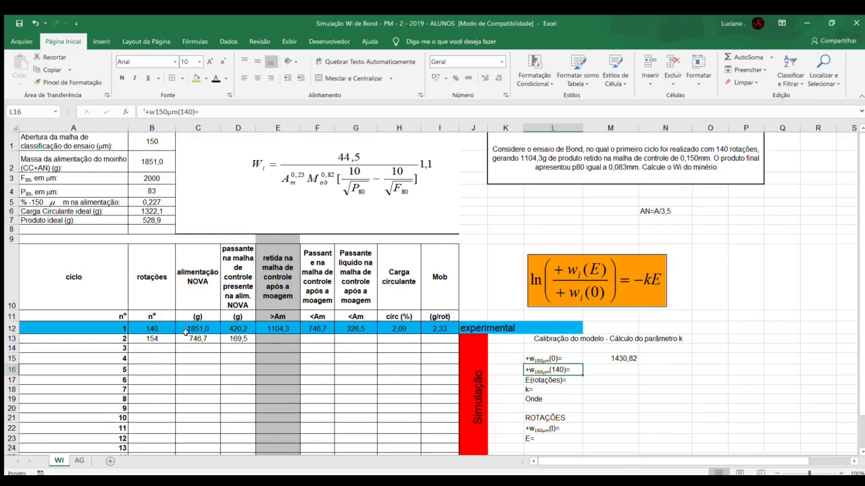
left_click(263, 329)
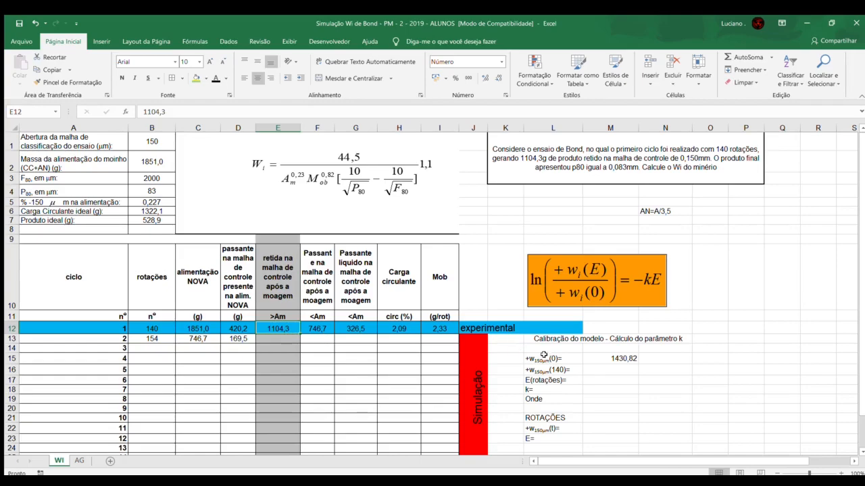
left_click(590, 373)
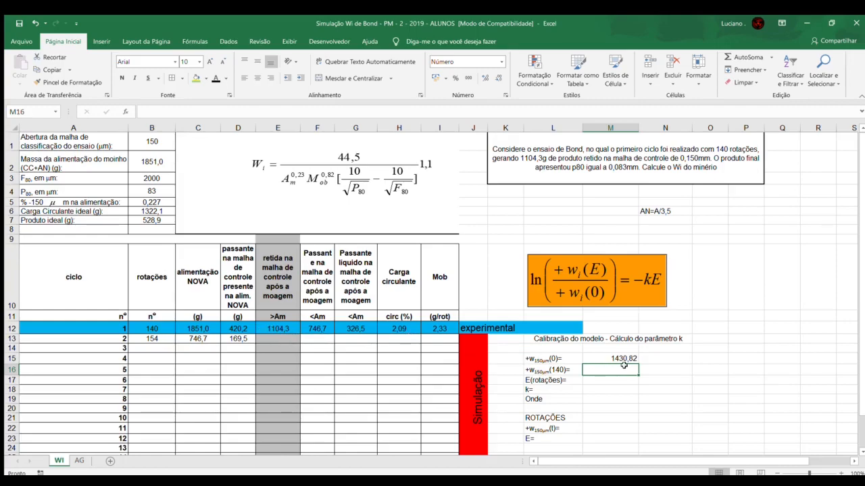
type("1104,3")
key("Return")
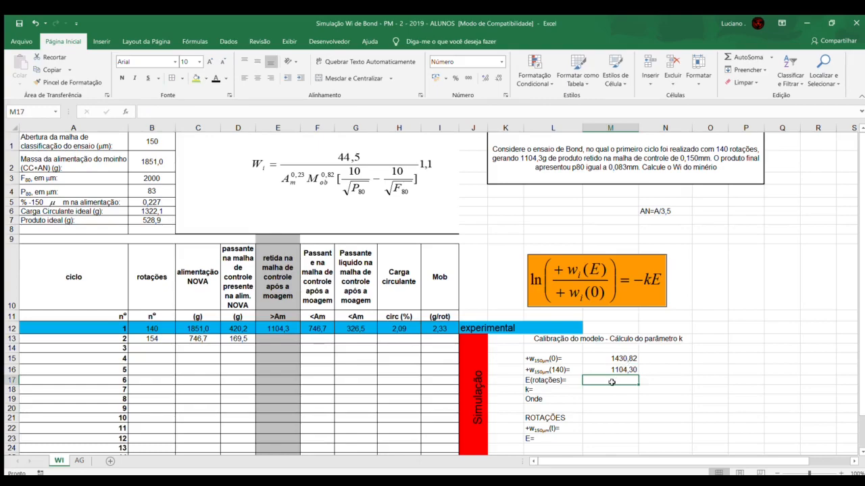
type("140")
key("Return")
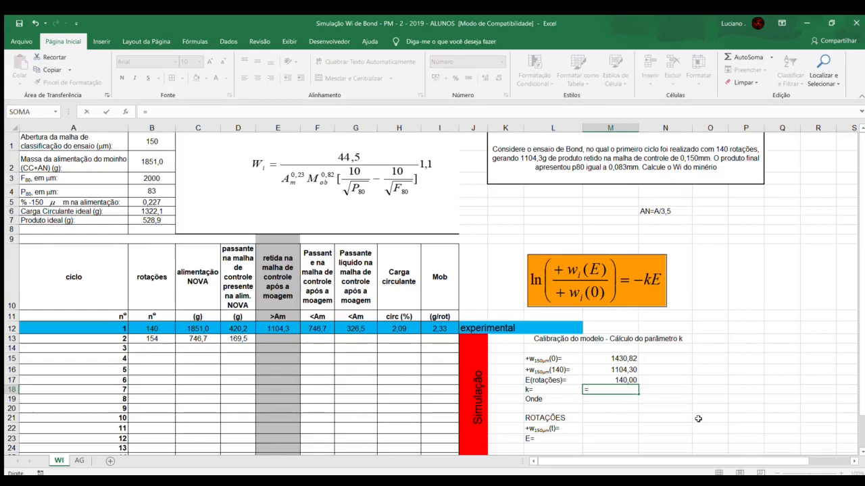
Step: Calculate the model parameter k in cell M18 as =(LN(M16/M15))/(-1*M17)
type("ln(")
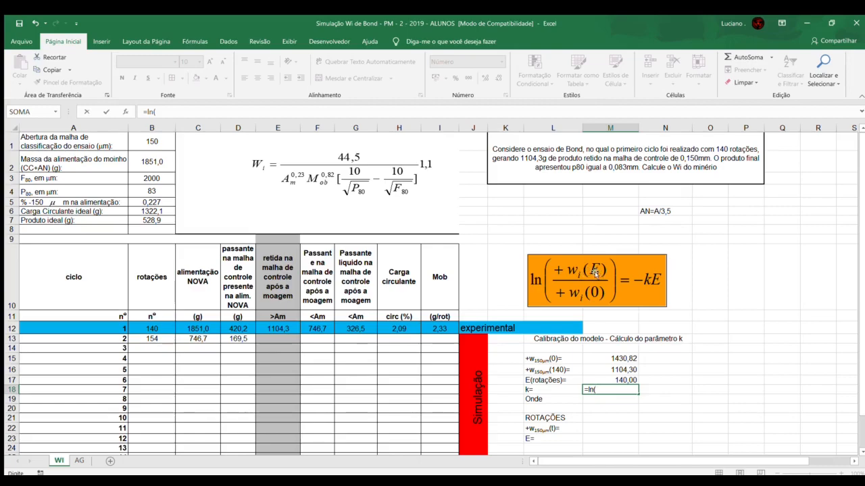
left_click(608, 370)
type("/")
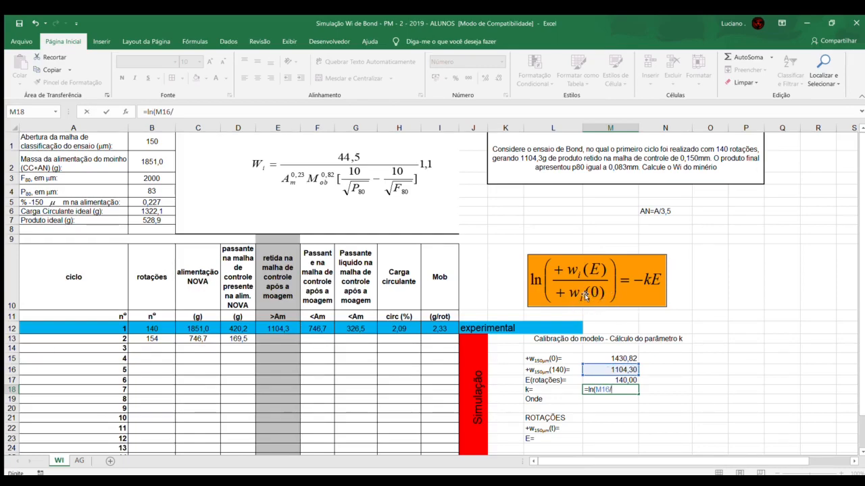
left_click(607, 358)
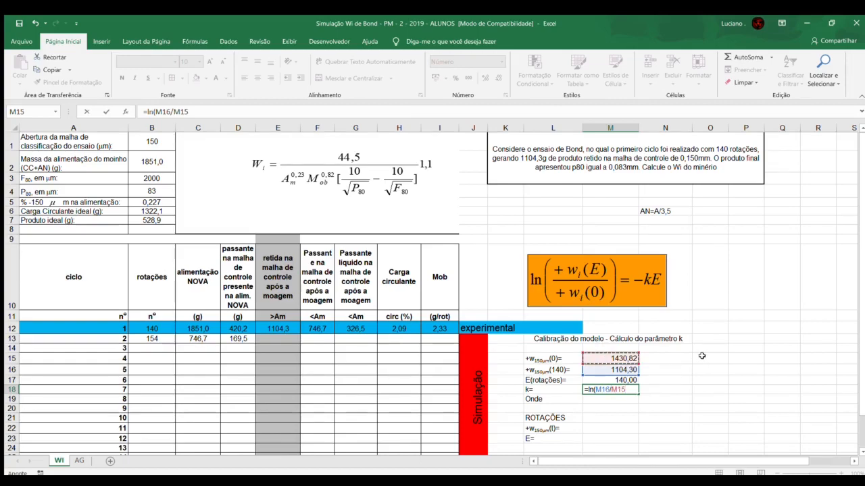
type(")")
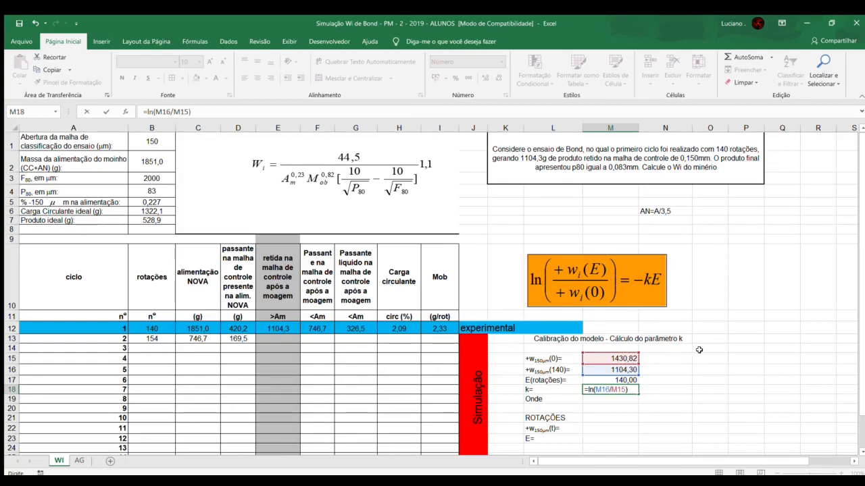
left_click(149, 112)
type("(")
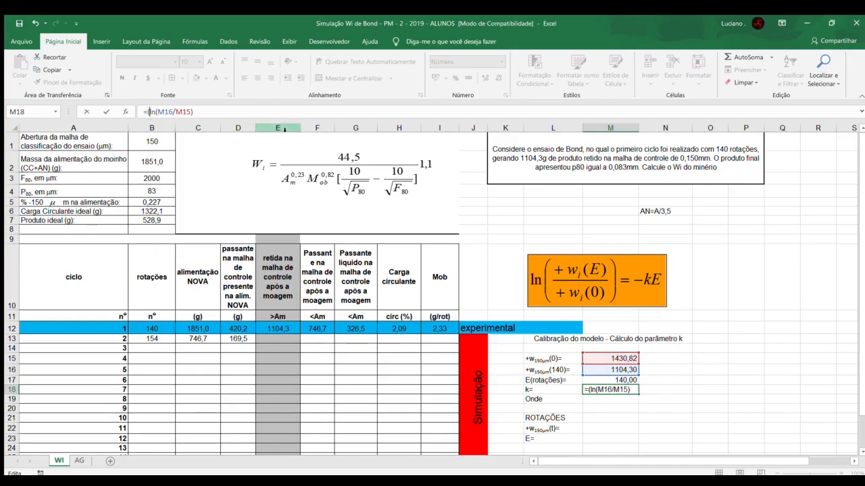
left_click(220, 111)
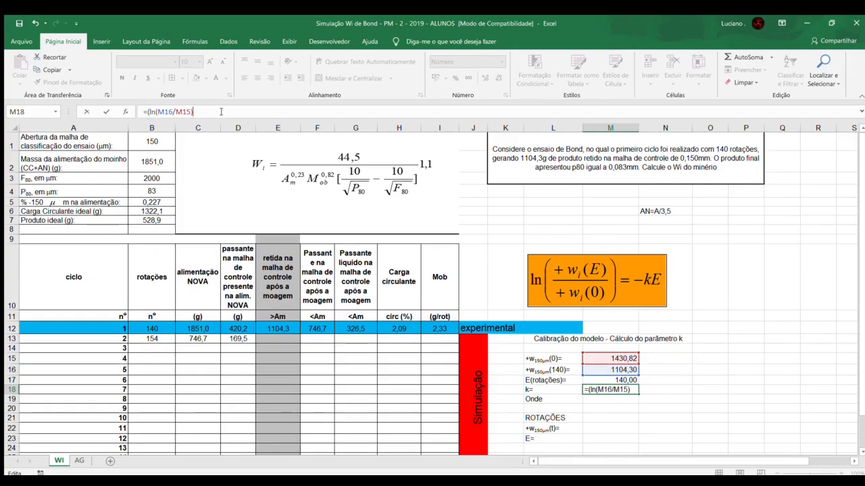
type(")/(-1*")
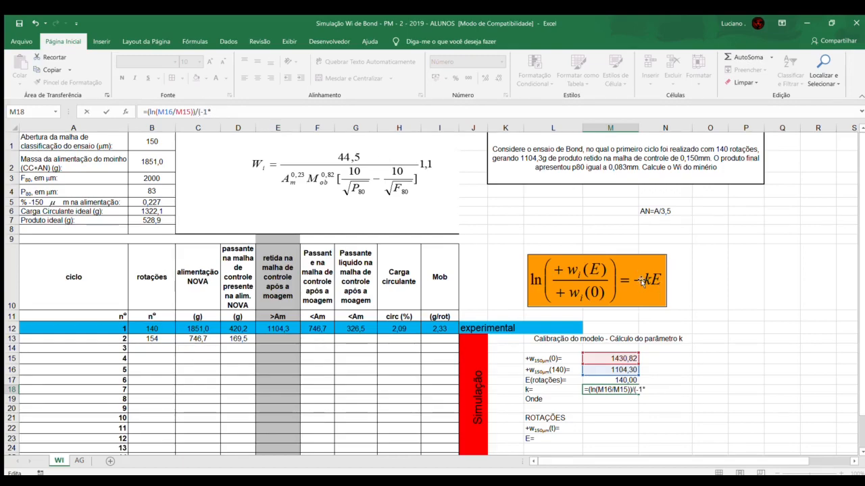
left_click(612, 380)
type(")")
key("ctrl+Return")
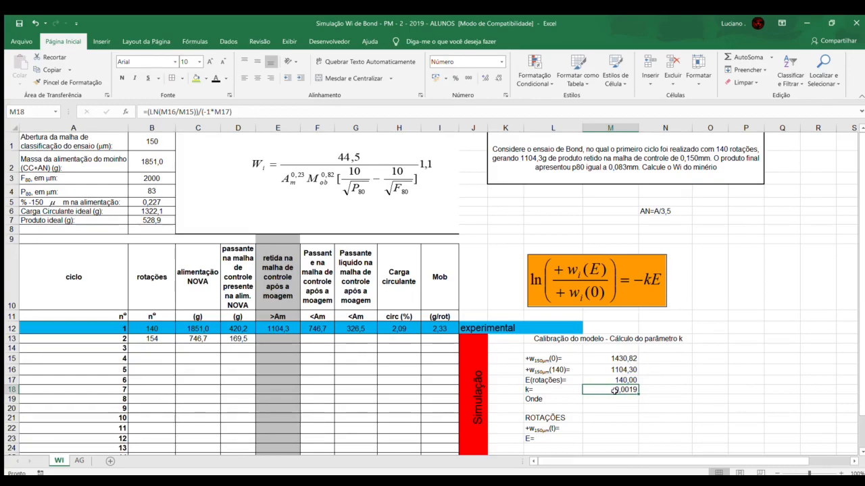
Step: Enter cycle 2's rotations, 154, as the value of E in cell M23
scroll(608, 396, "down", 1)
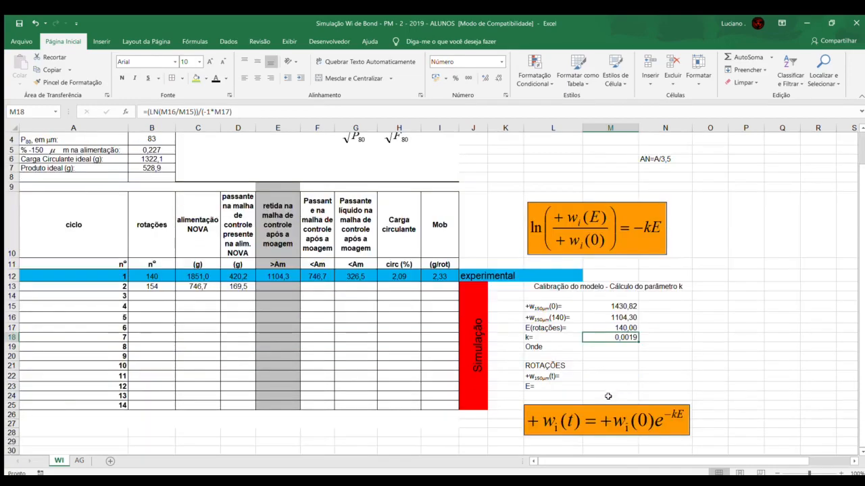
left_click(569, 377)
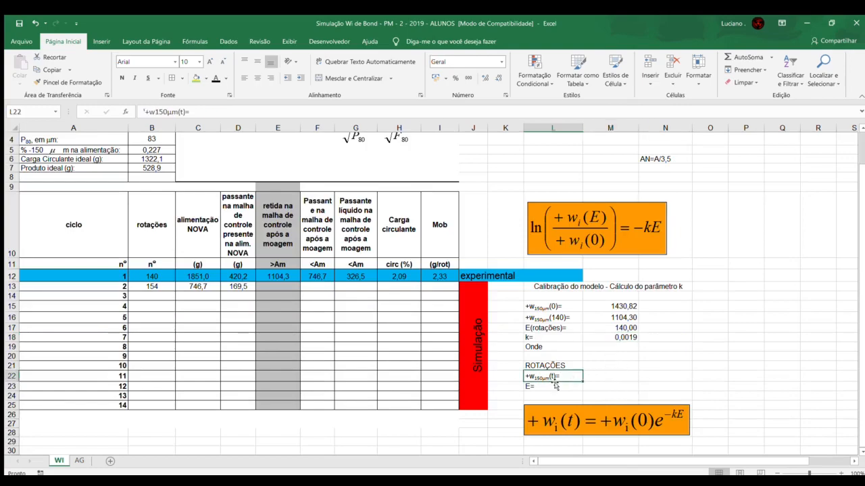
left_click(552, 386)
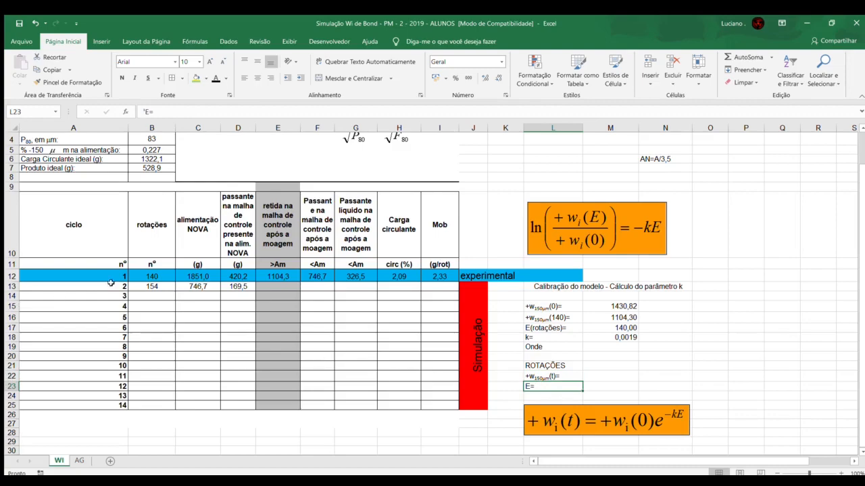
left_click(138, 286)
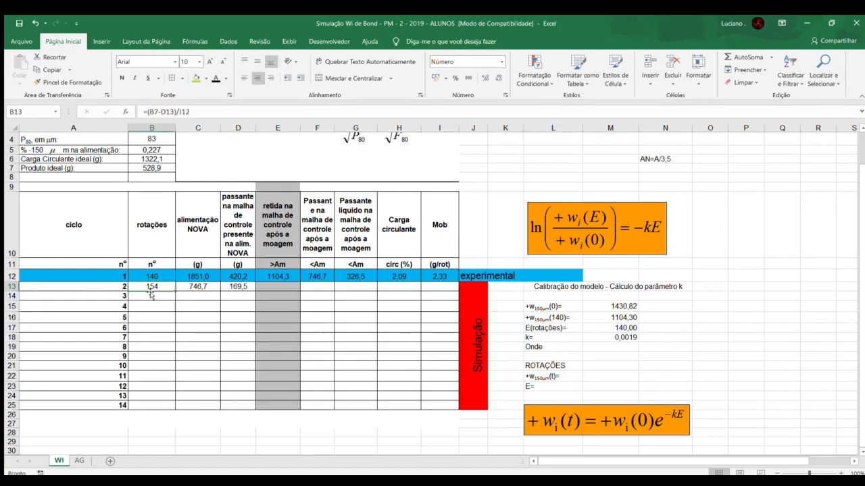
left_click(610, 387)
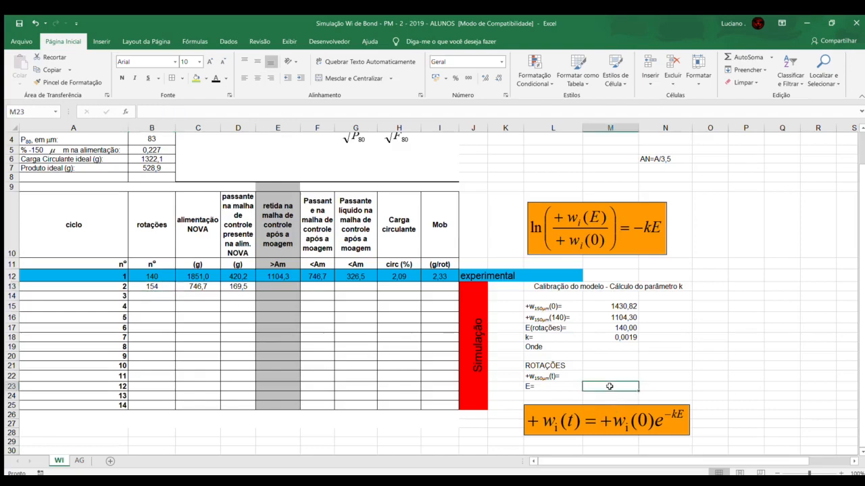
type("154")
key("Return")
Step: Calculate the retained mass +w150µm(t) in M22 as =M15*EXP(-M18*M23), check the formula, and select cycle 2's retained mass cell E13
left_click(610, 376)
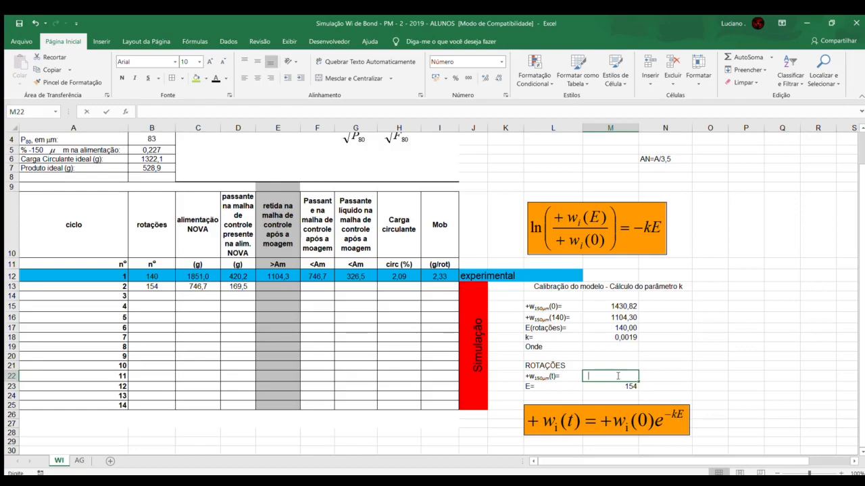
type("=")
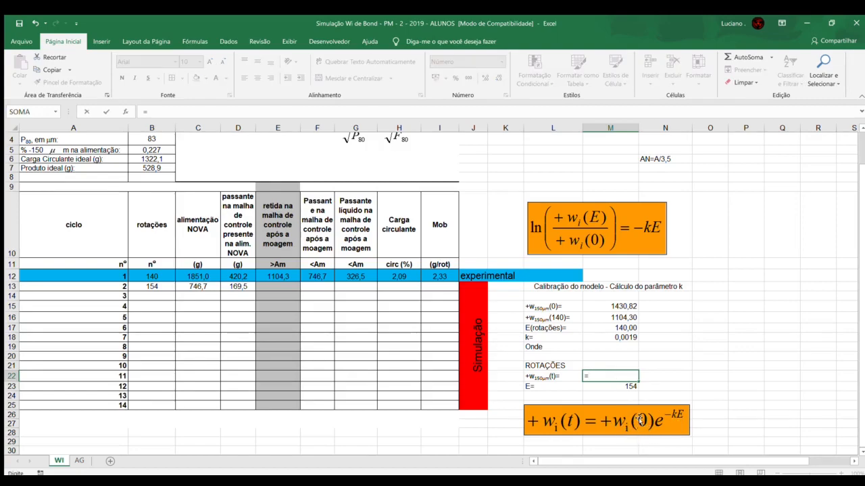
left_click(609, 306)
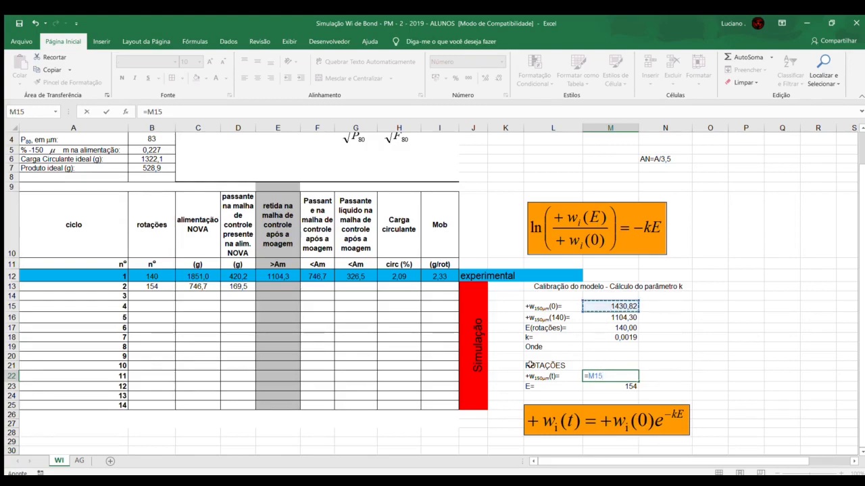
type("*exp(-")
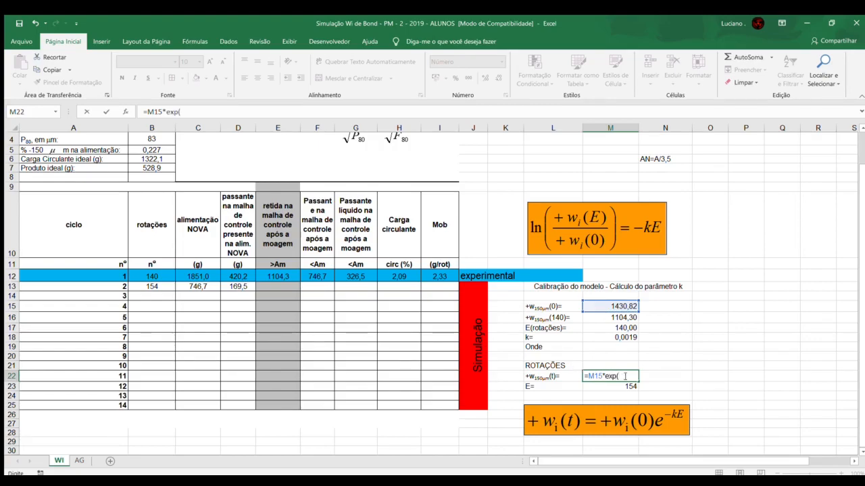
left_click(621, 337)
type("*")
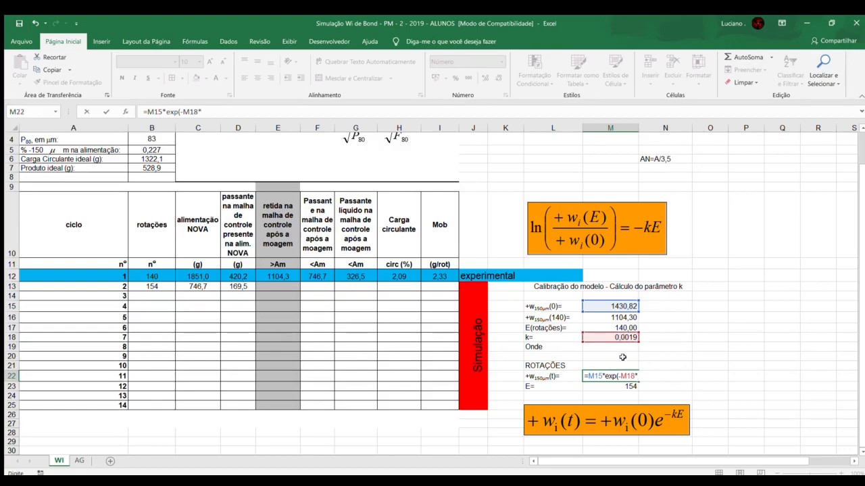
left_click(591, 387)
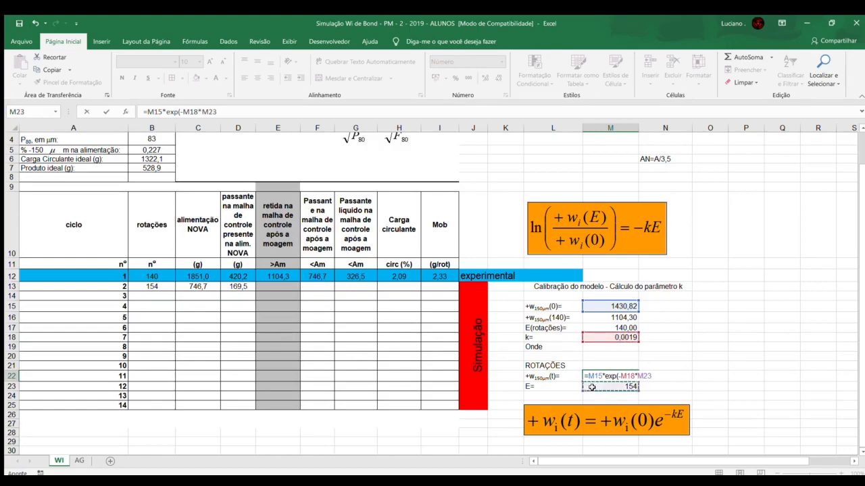
key("Return")
left_click(611, 375)
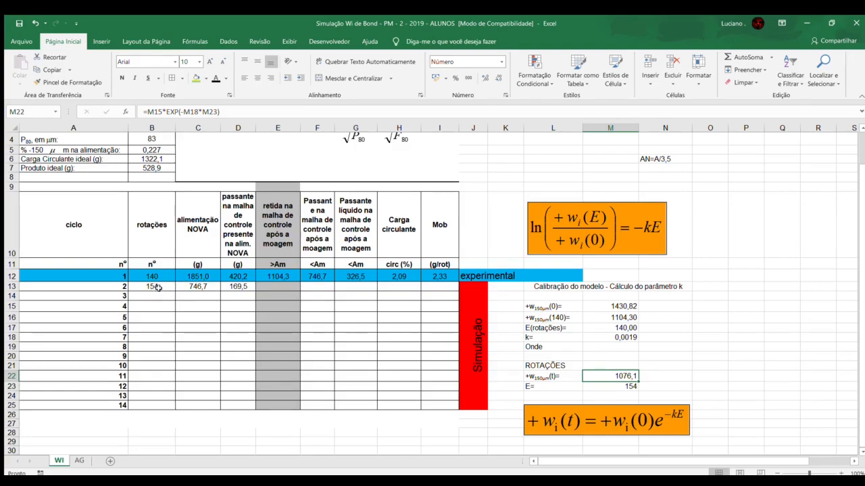
left_click(277, 287)
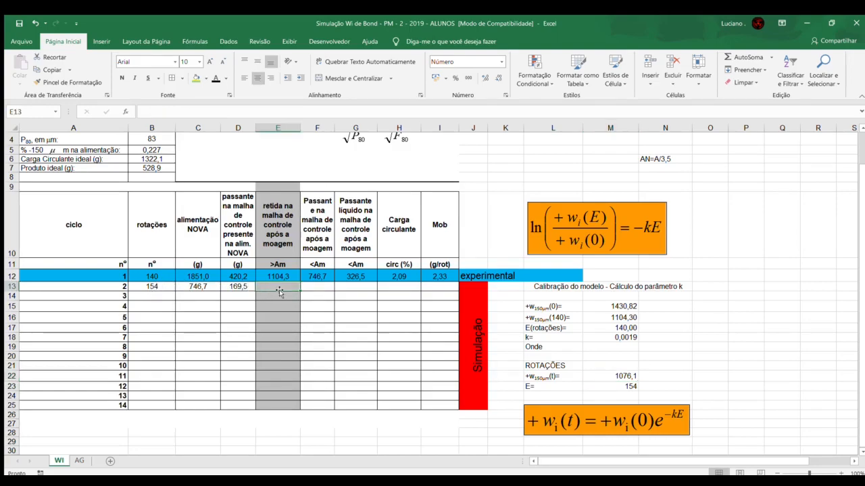
Step: Enter 1076,1 as cycle 2's retained mass in E13 and compare the rotations and retained masses of cycles 1 and 2
type("=M22")
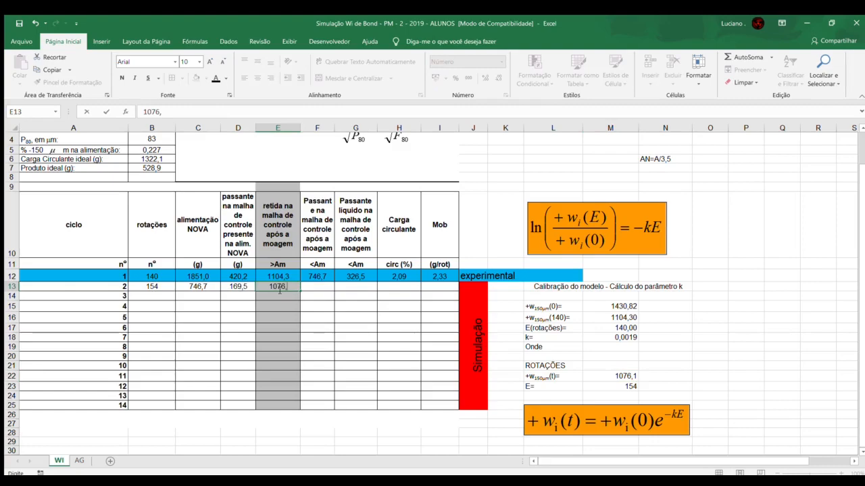
key("Return")
left_click(264, 287)
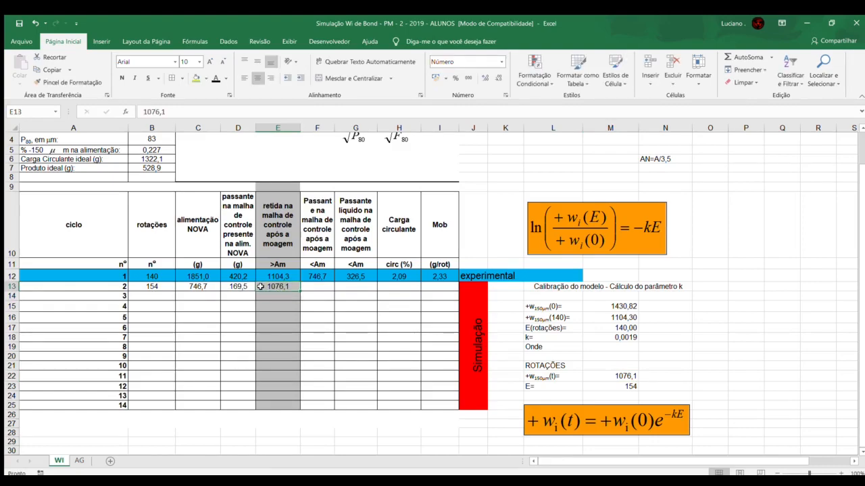
left_click(166, 277)
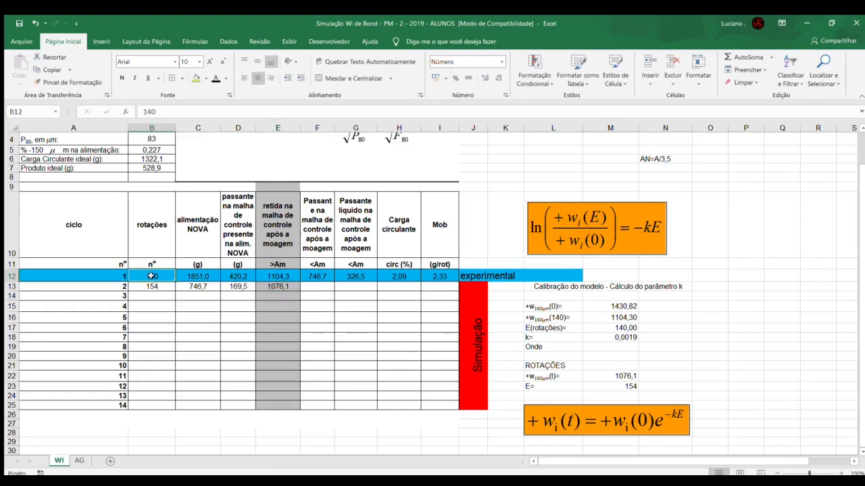
left_click(290, 276)
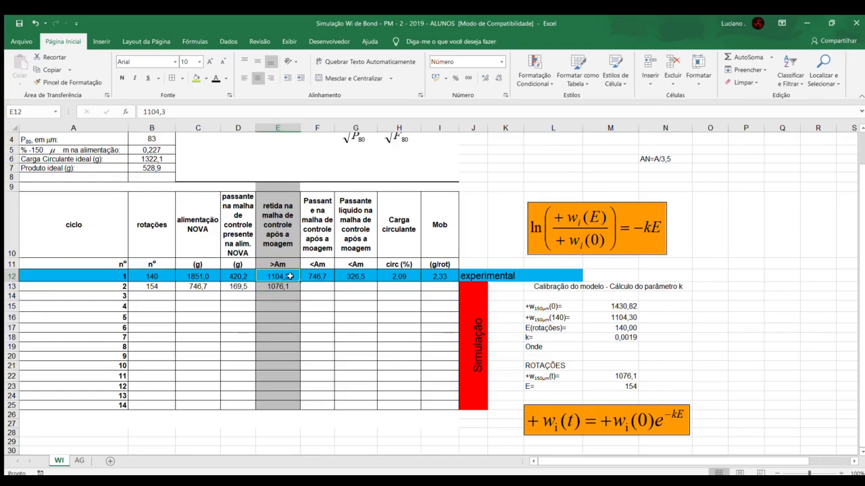
left_click(166, 287)
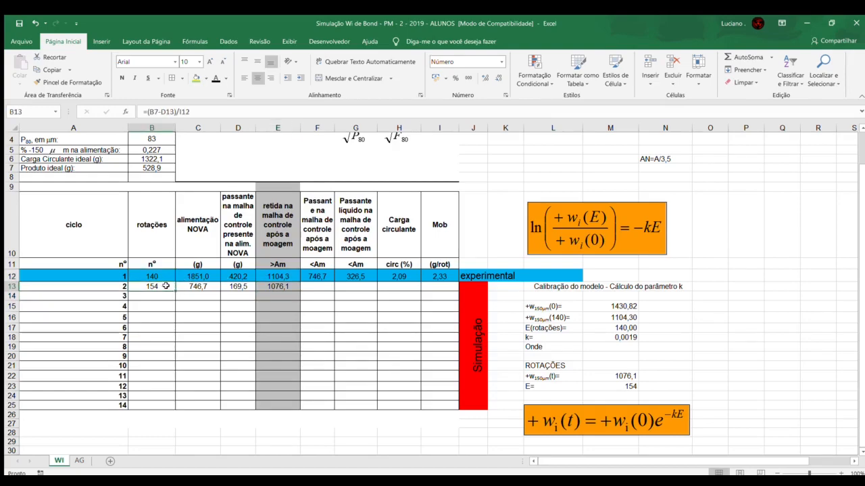
left_click(263, 287)
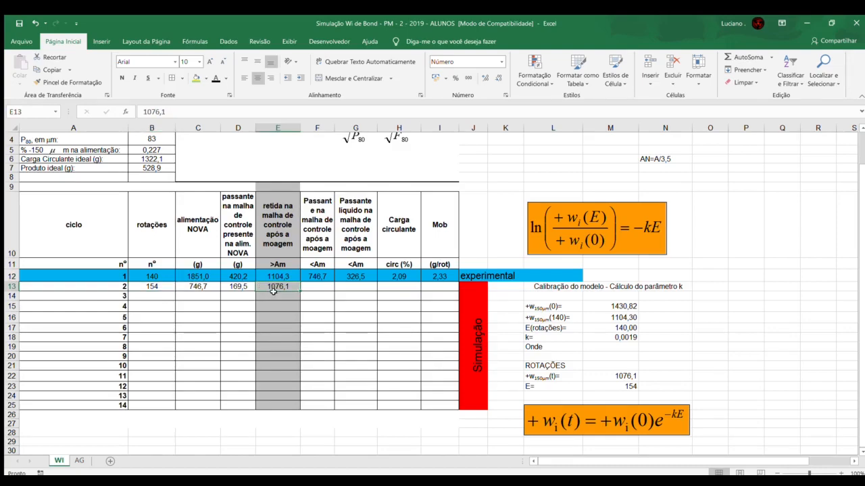
Step: Calculate cycle 2's mass passing the control mesh in F13 as =$B$2-E13
left_click(313, 286)
left_click(261, 286)
left_click(304, 286)
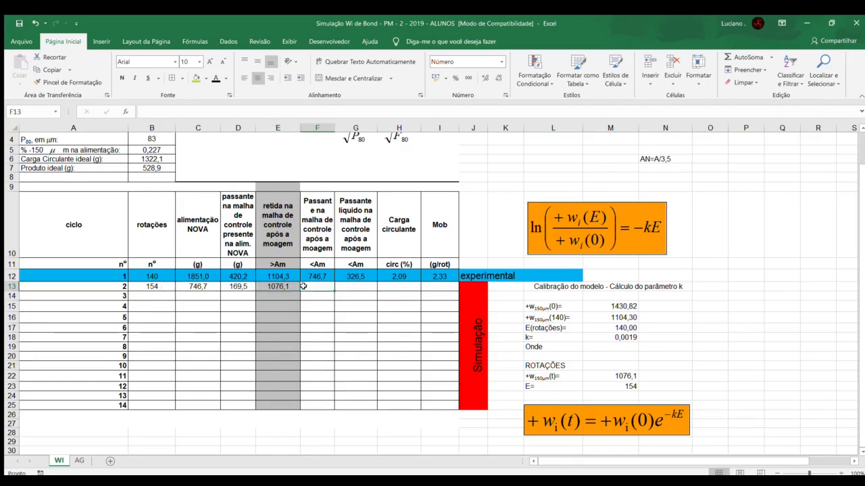
type("=")
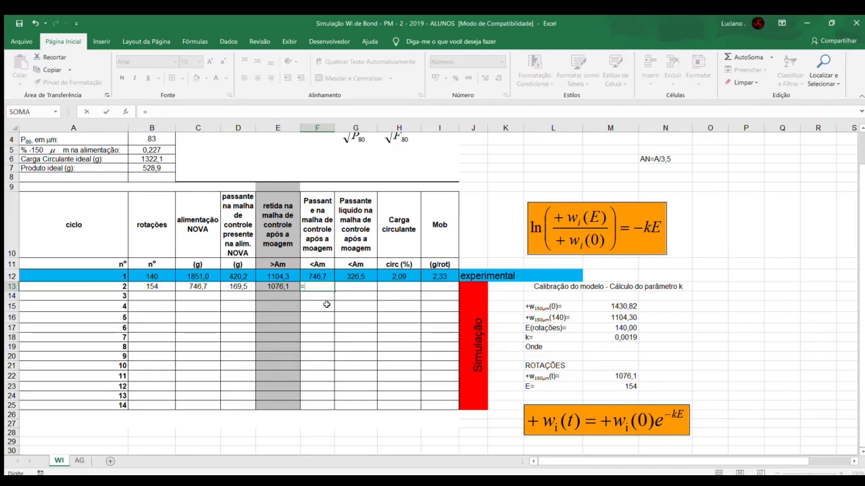
scroll(326, 304, "up", 1)
left_click(149, 162)
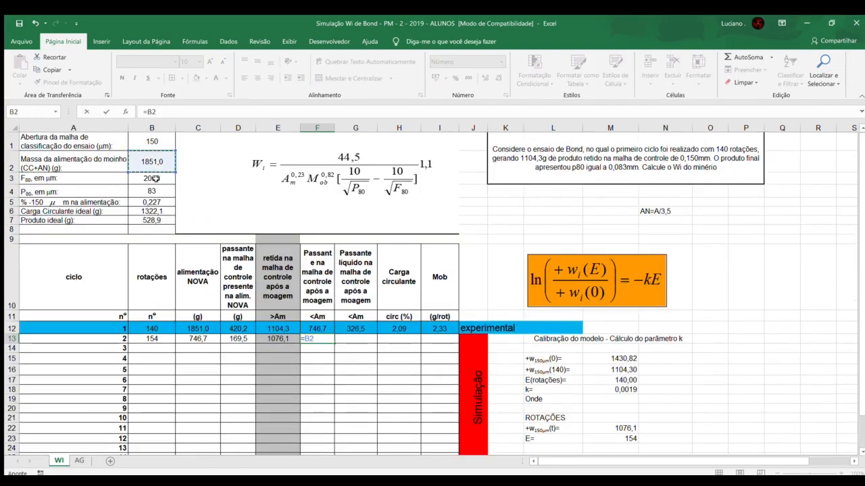
key("F4")
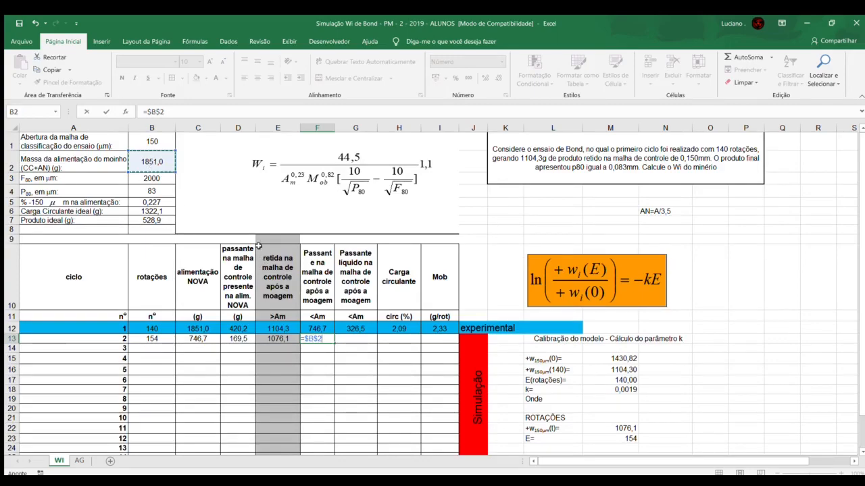
type("-")
left_click(281, 339)
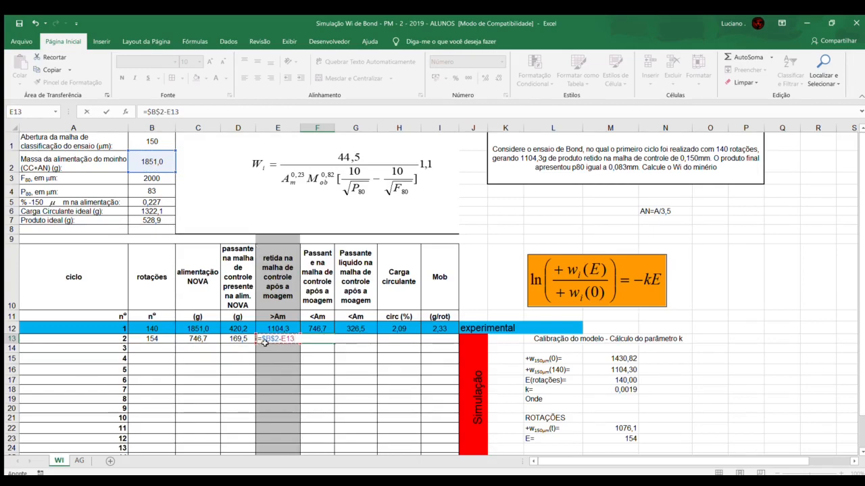
key("Return")
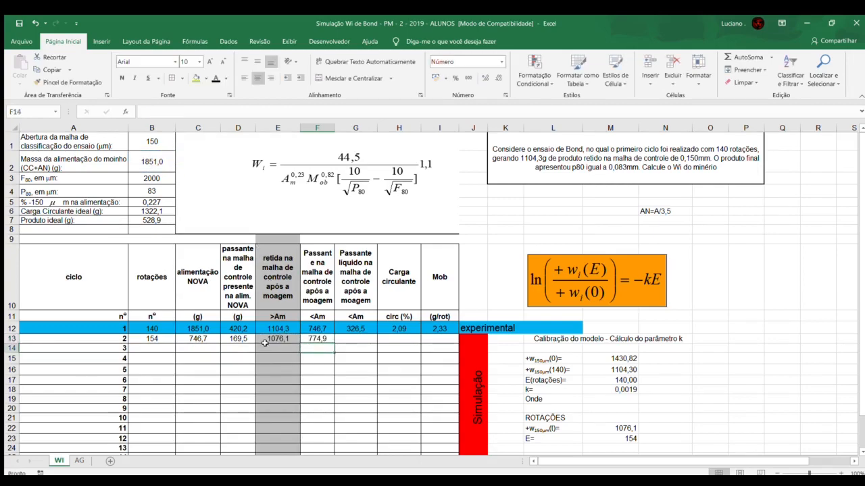
Step: Calculate cycle 2's net mass passing the control mesh in G13 as =F13-D13
left_click(350, 339)
type("=")
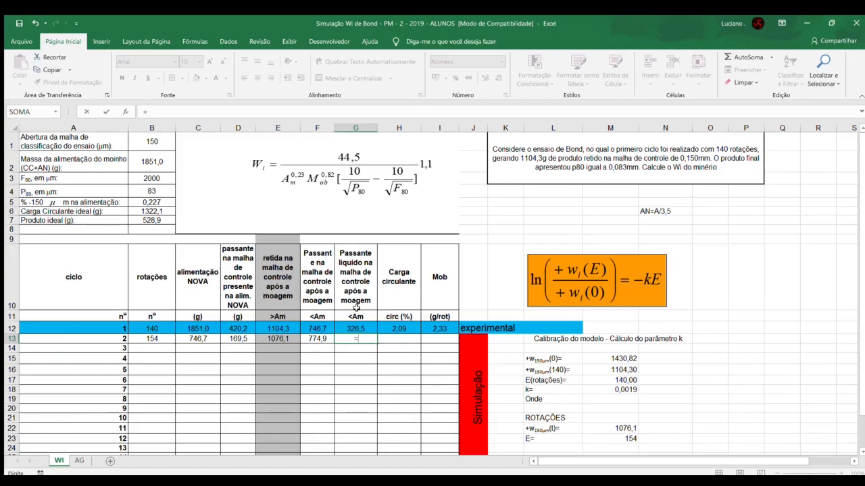
left_click(316, 338)
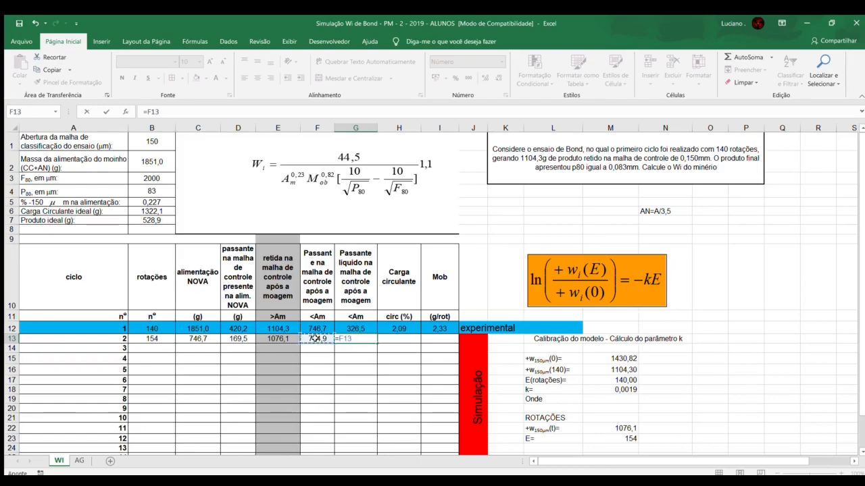
type("-")
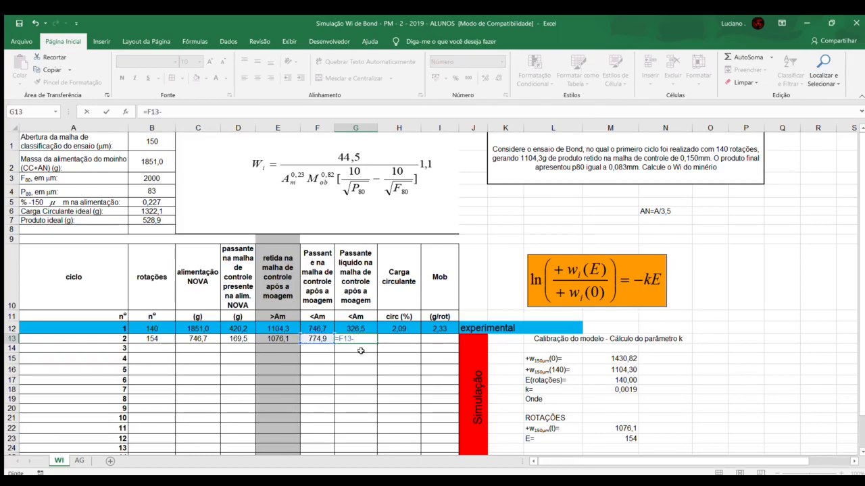
left_click(238, 338)
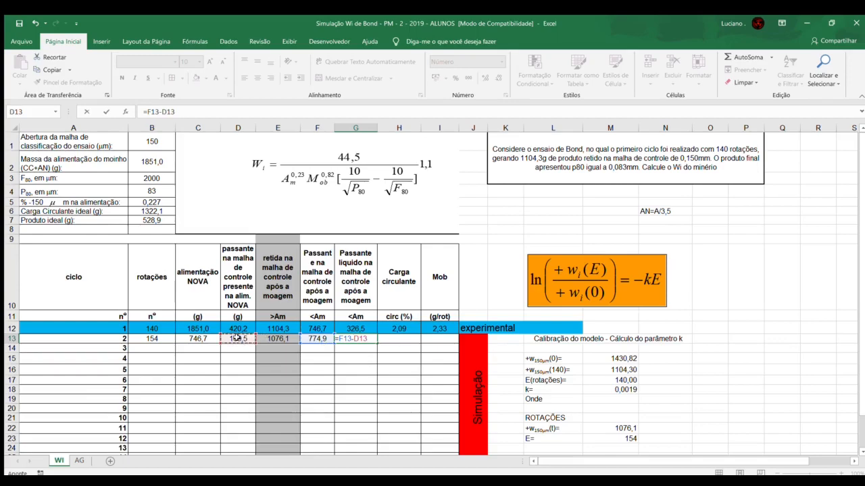
key("Return")
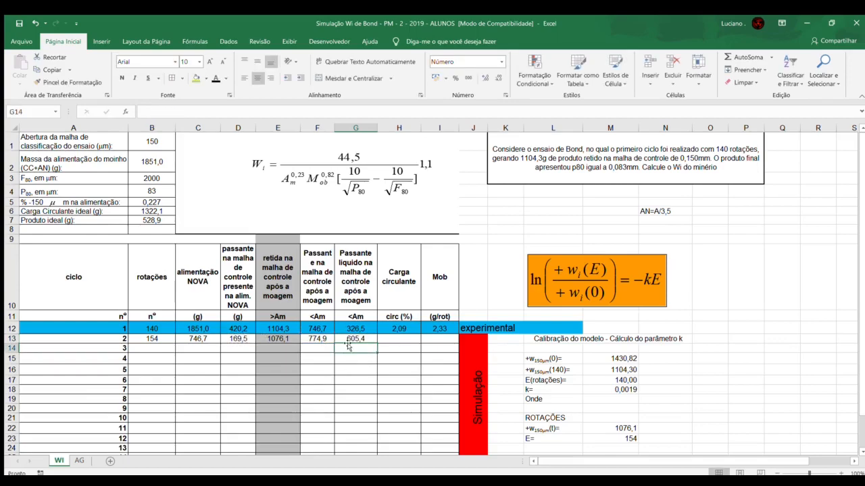
Step: Calculate cycle 2's circulating load in H13 as =E13/B7
left_click(390, 338)
type("=")
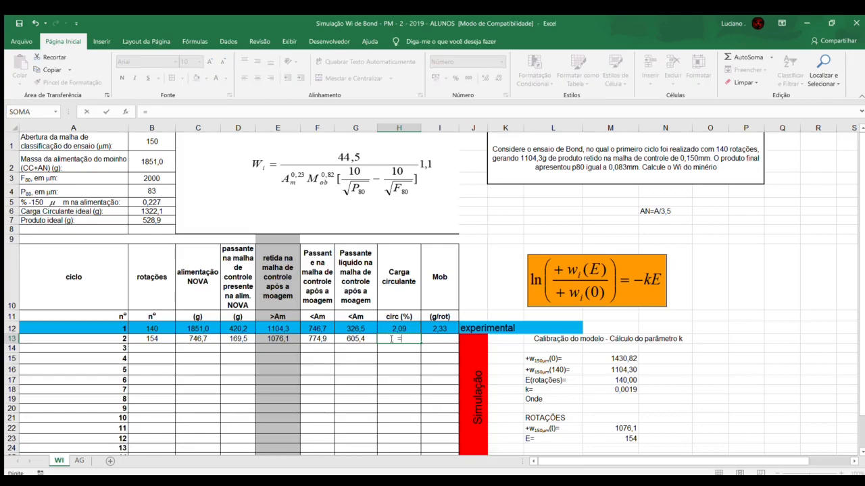
left_click(283, 339)
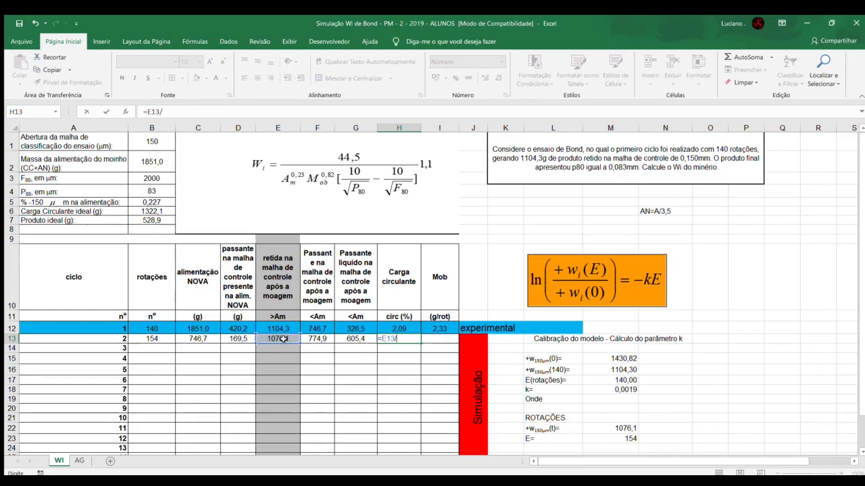
type("/")
left_click(143, 220)
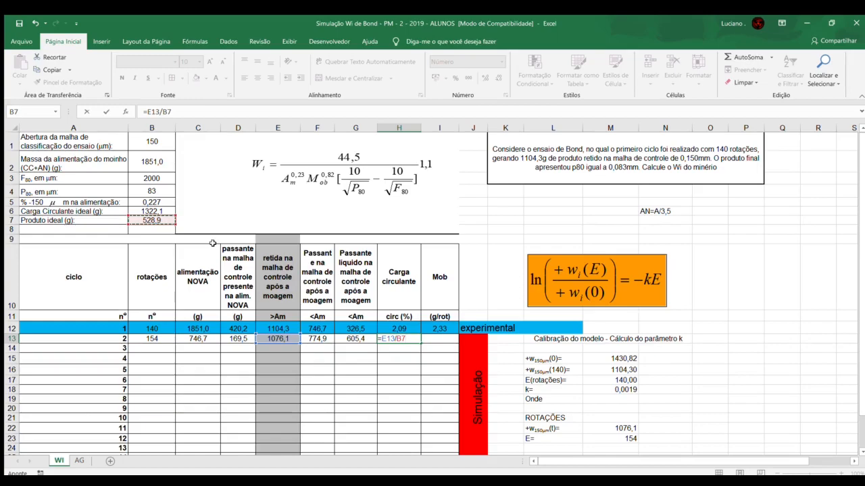
key("Return")
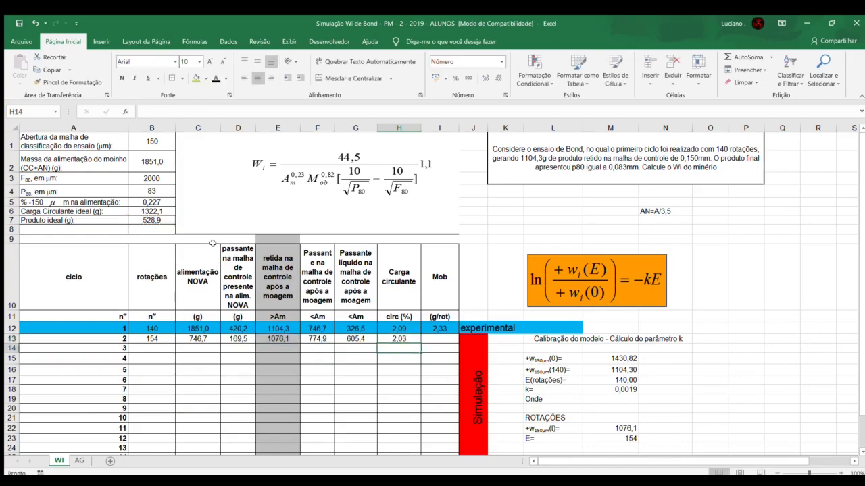
Step: Check cycle 2's rotations formula and calculate its Mob in I13 as =G13/B13
left_click(430, 339)
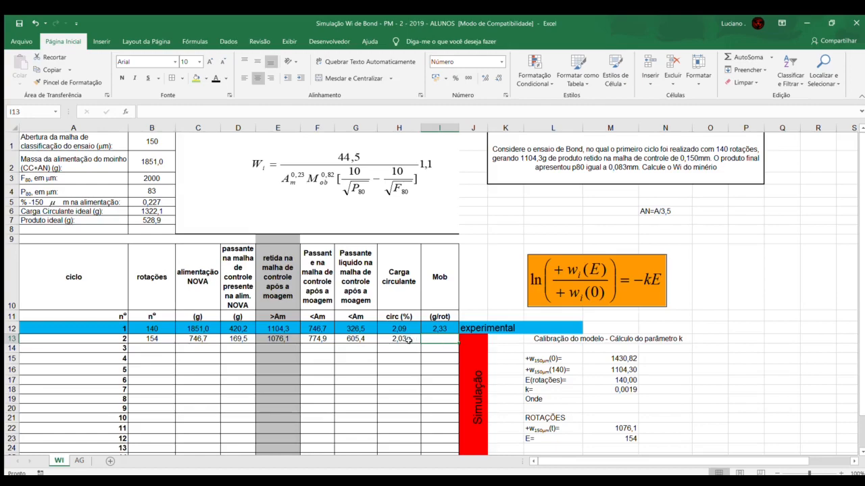
left_click(159, 340)
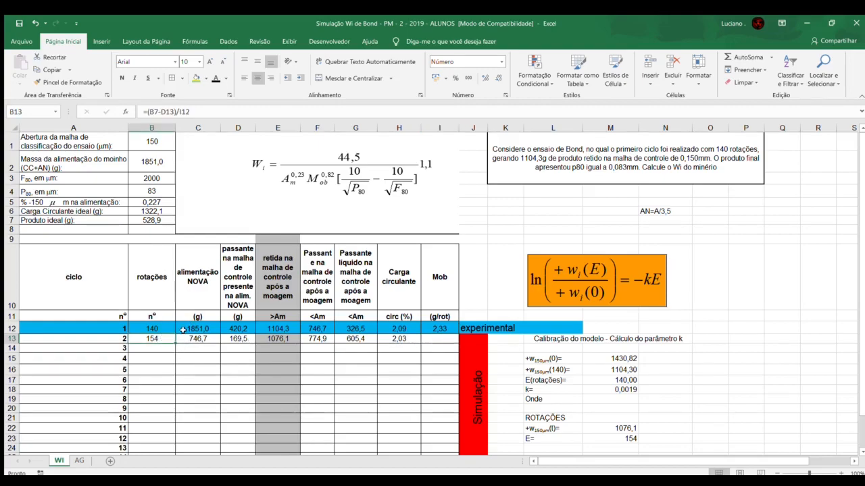
left_click(438, 345)
type("=")
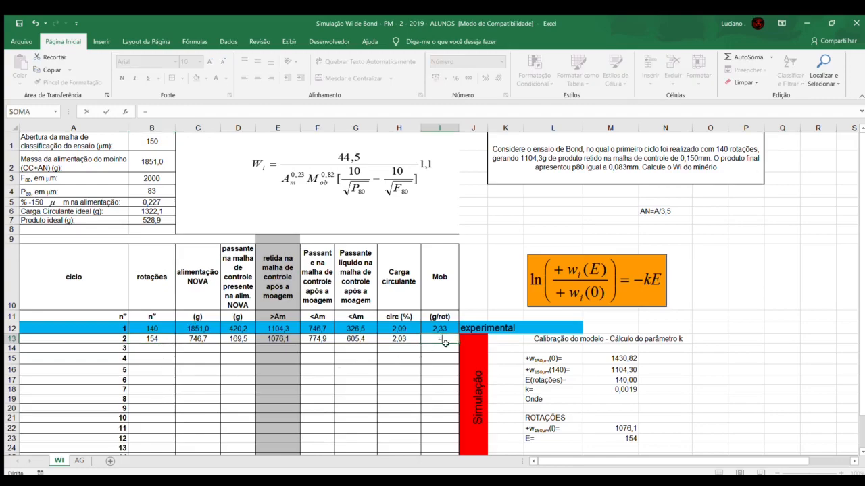
left_click(352, 337)
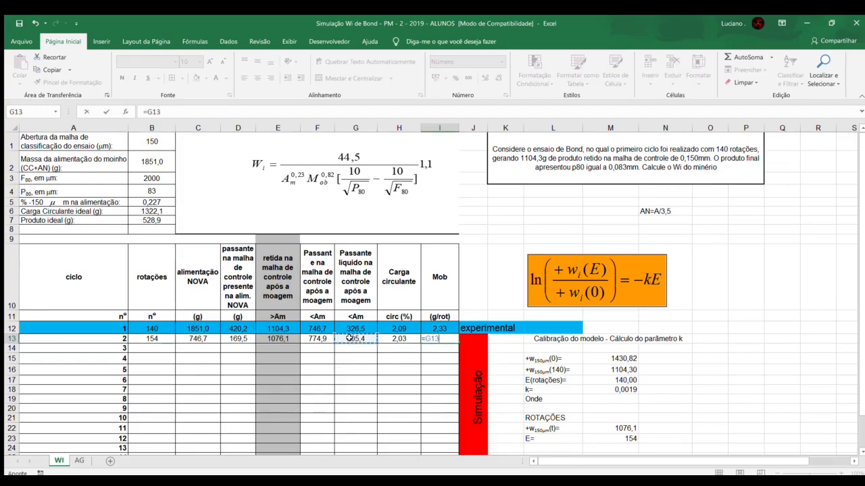
type("/")
left_click(150, 338)
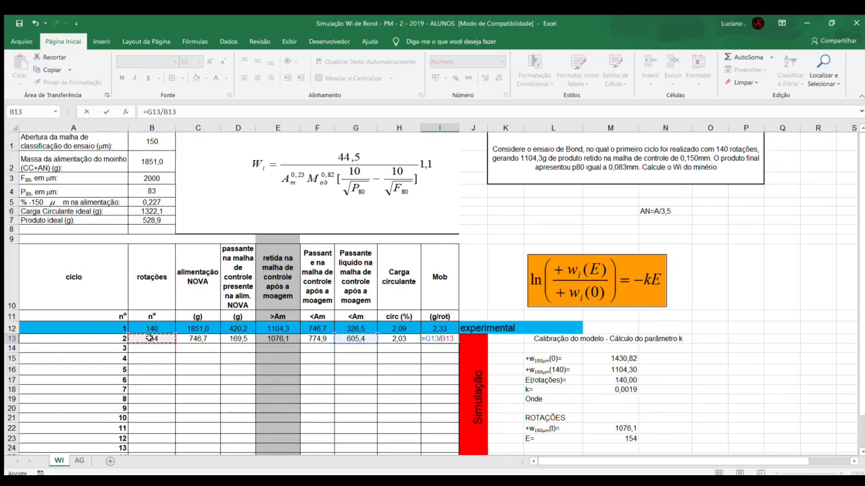
key("Return")
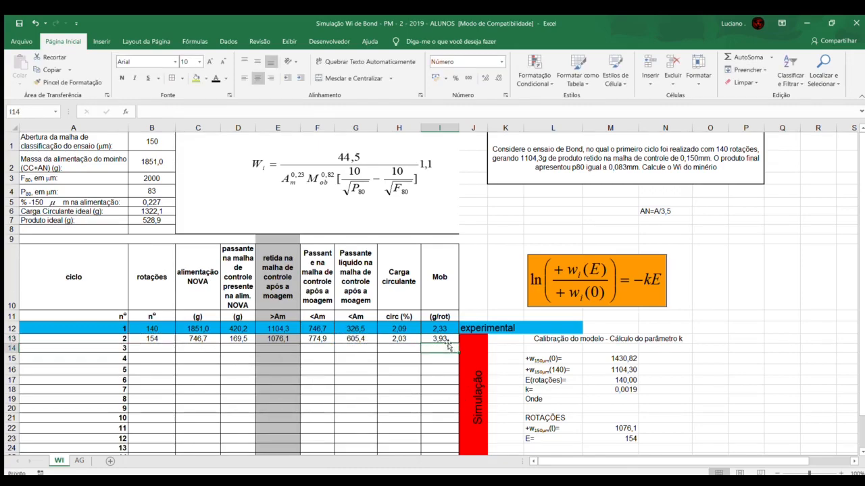
Step: Set cycle 3's new feed in C14 to cycle 2's passing mass with =F13
left_click(161, 350)
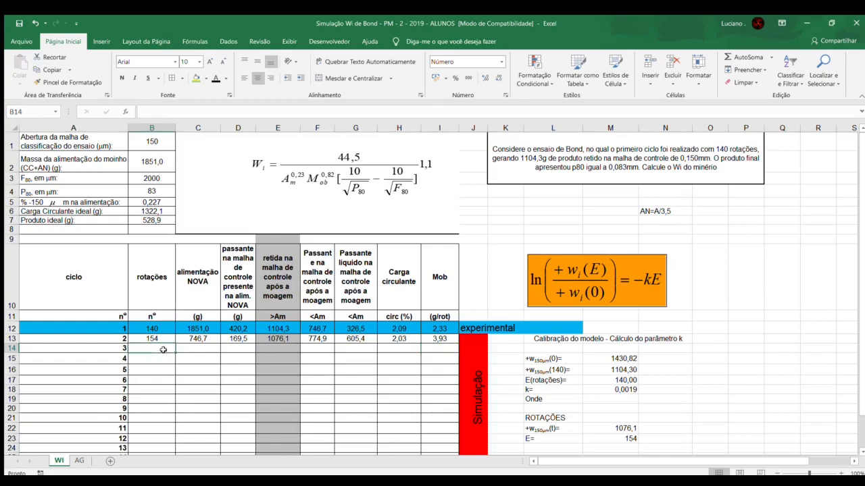
left_click(189, 348)
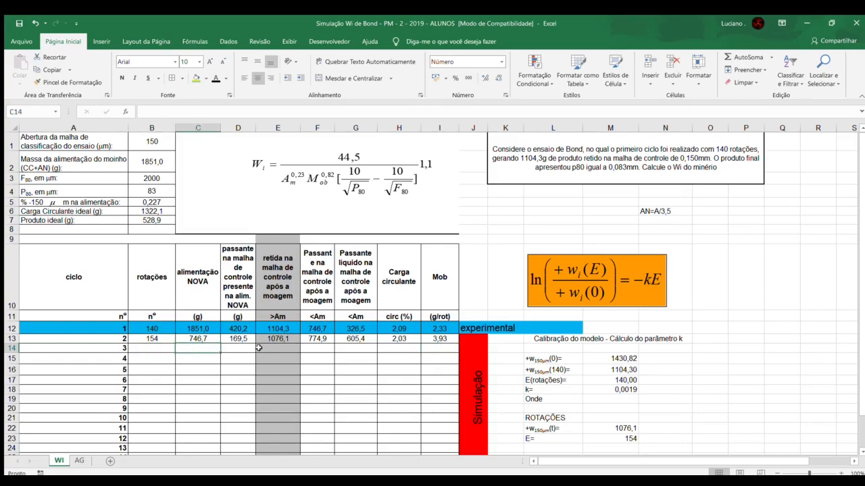
type("=")
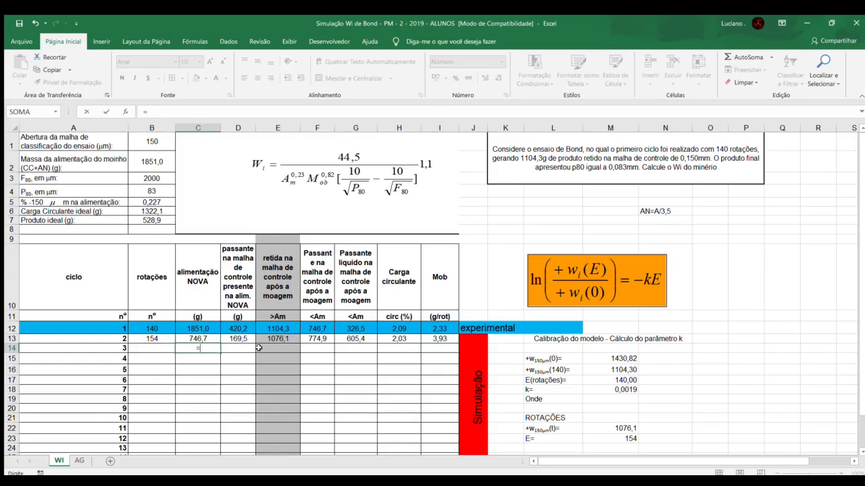
left_click(309, 339)
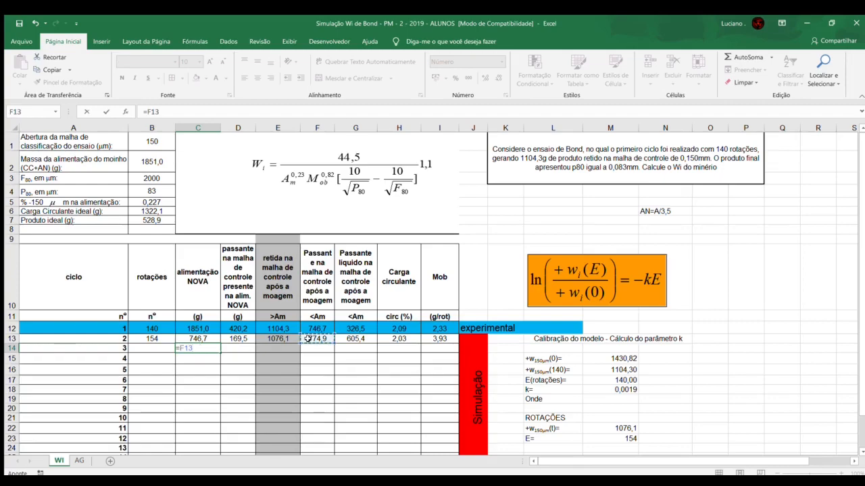
key("Return")
Step: Calculate the passing mass present in cycle 3's new feed in D14 as =0,227*C14
left_click(245, 349)
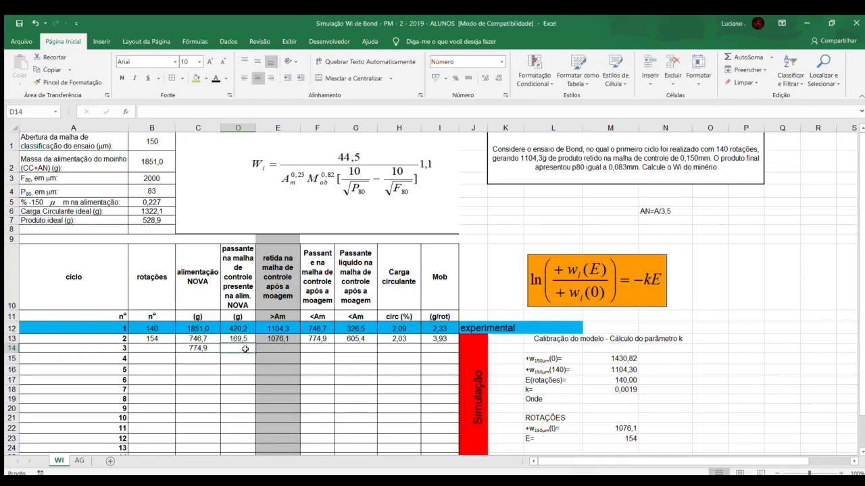
type("=0")
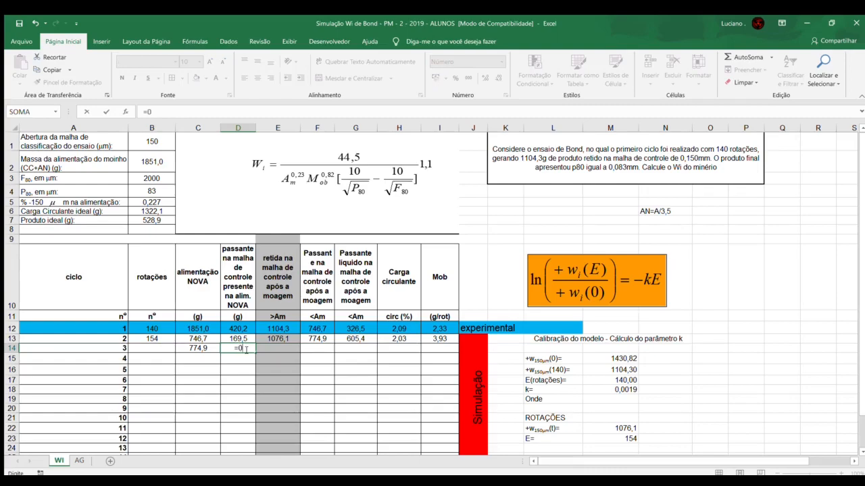
type(",227*")
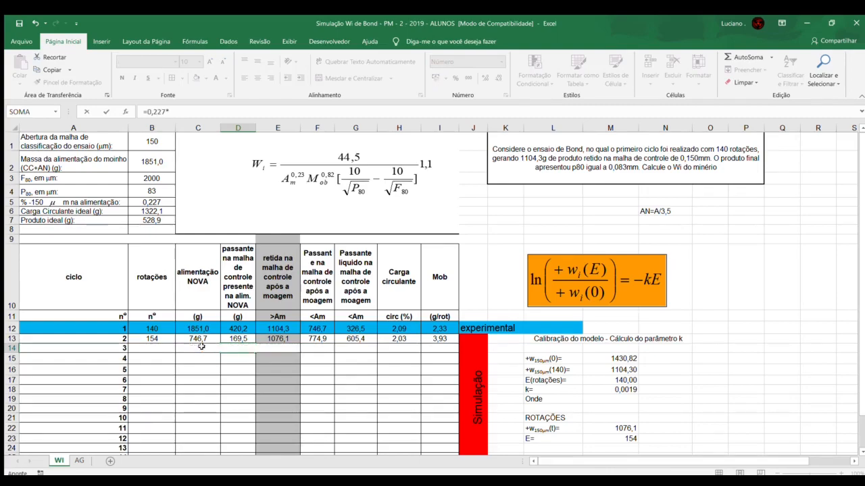
left_click(204, 348)
key("Return")
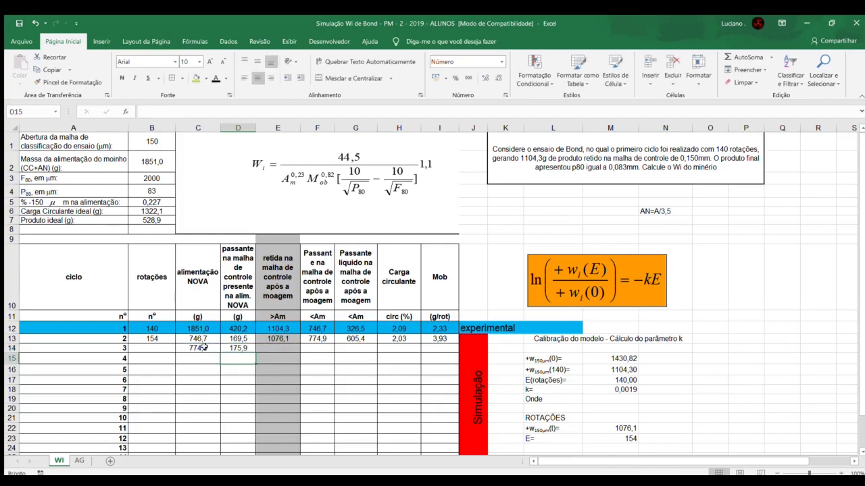
Step: Calculate cycle 3's rotations in B14 as =(B7-D14)/I13
left_click(167, 347)
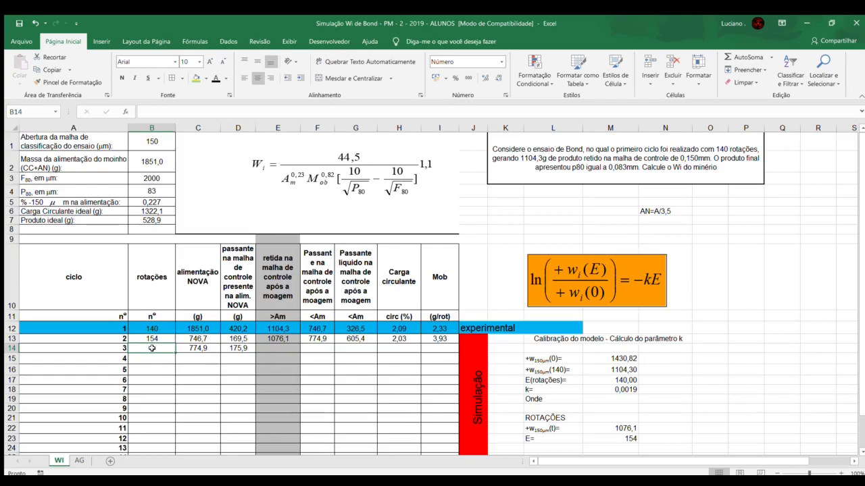
type("=")
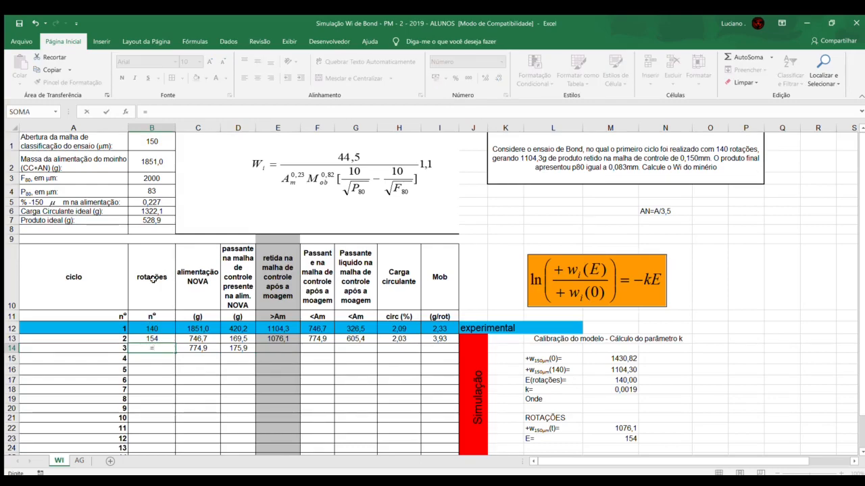
type("(")
left_click(139, 220)
type("-")
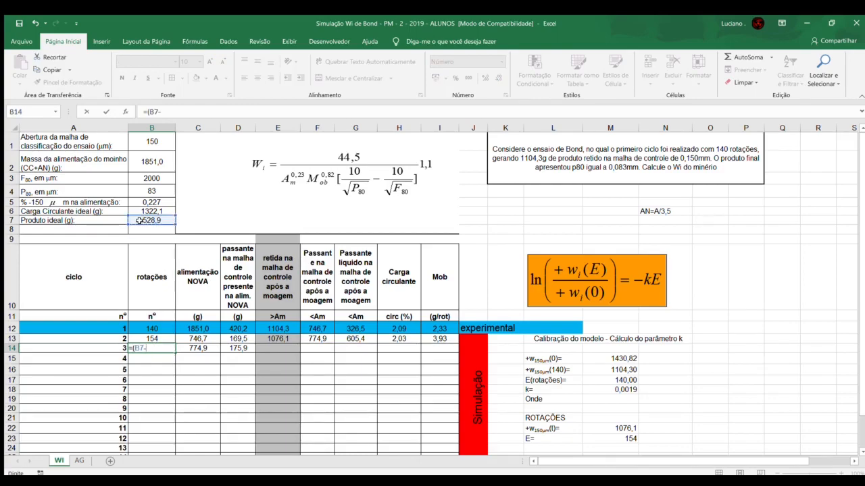
left_click(240, 348)
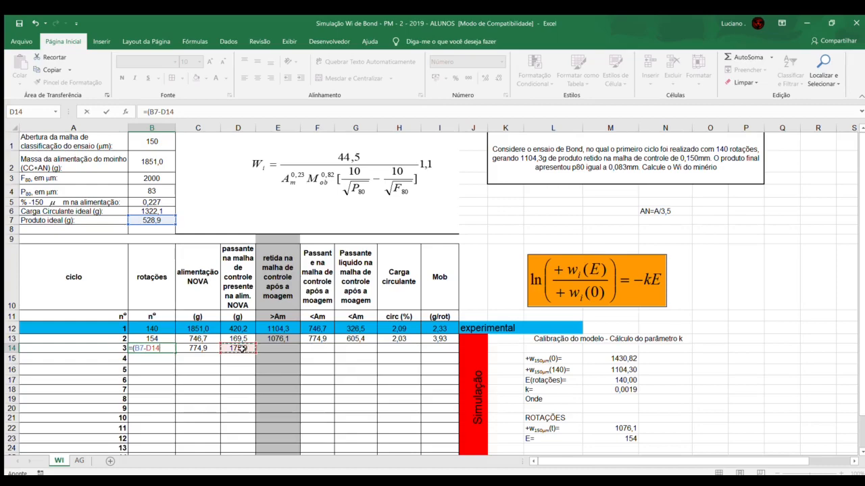
type(")/")
left_click(430, 339)
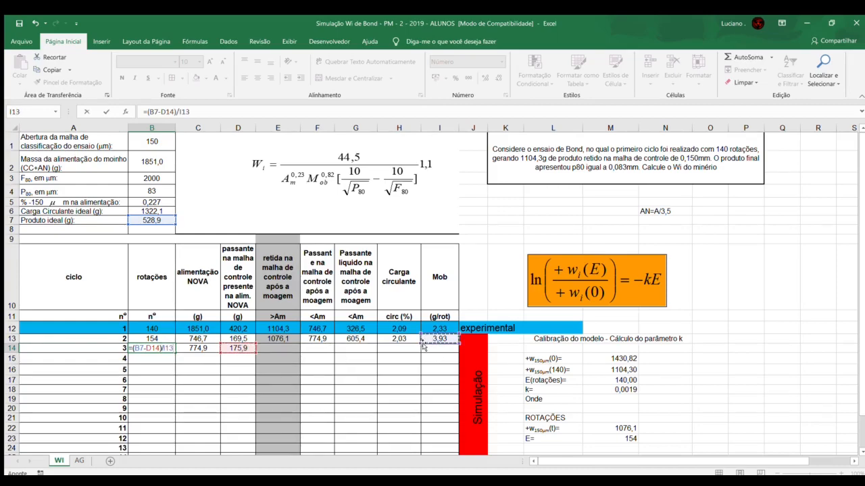
key("Return")
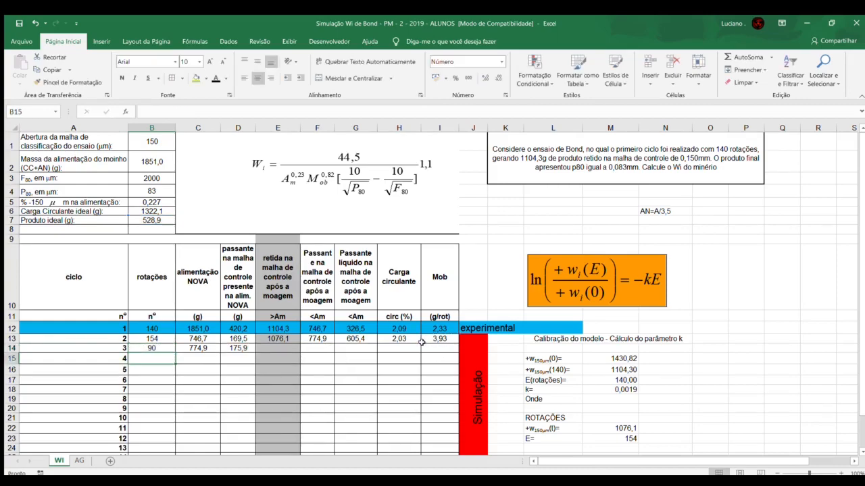
Step: Compare the rotations of cycles 1 to 3 in B12:B14 and review cycle 2's circulating load in H13
left_click(162, 348)
left_click(161, 338)
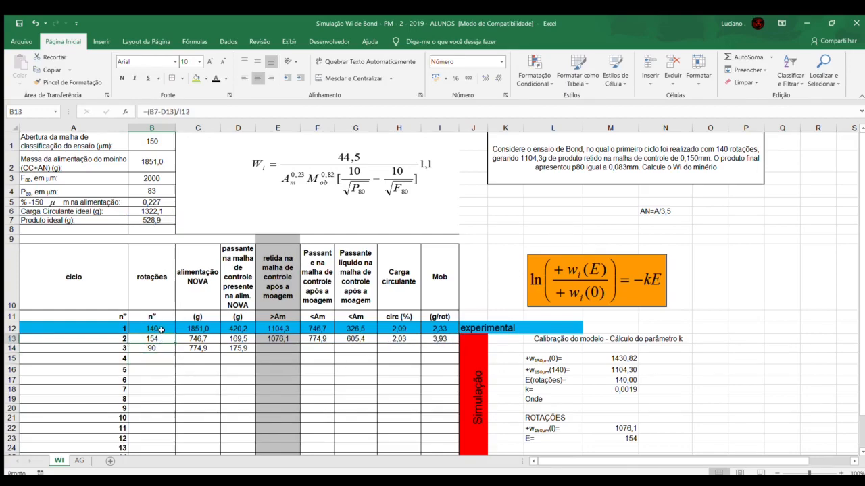
left_click(161, 329)
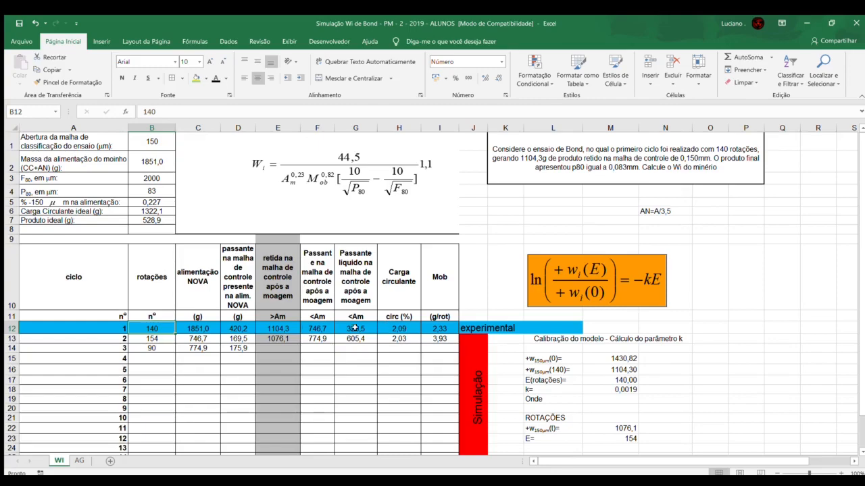
left_click(168, 339)
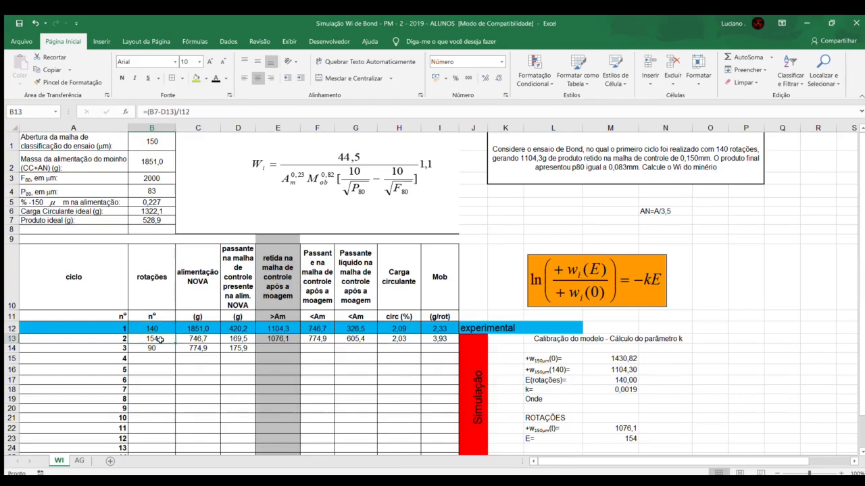
left_click(397, 341)
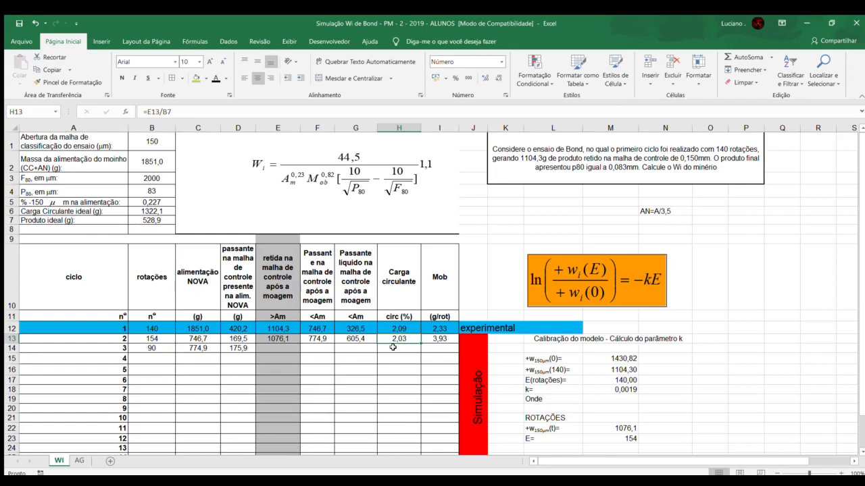
left_click(162, 348)
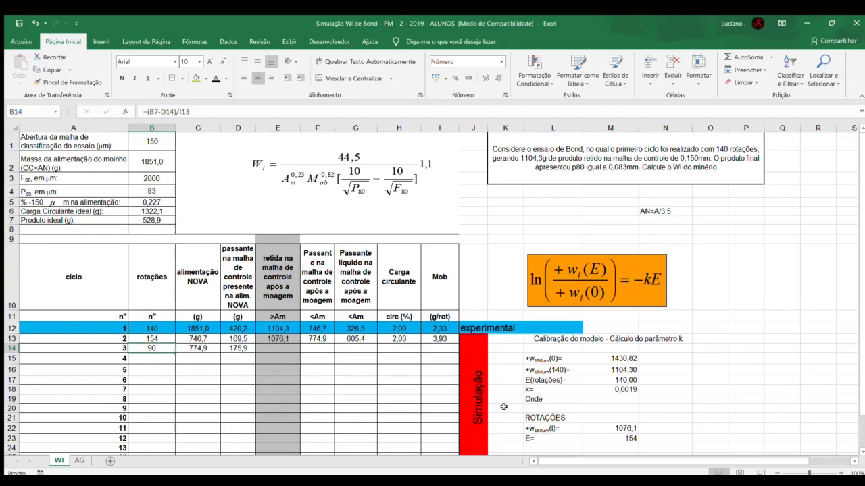
Step: Set the rotations E in M23 to 90 to simulate cycle 3's retained mass
left_click(264, 352)
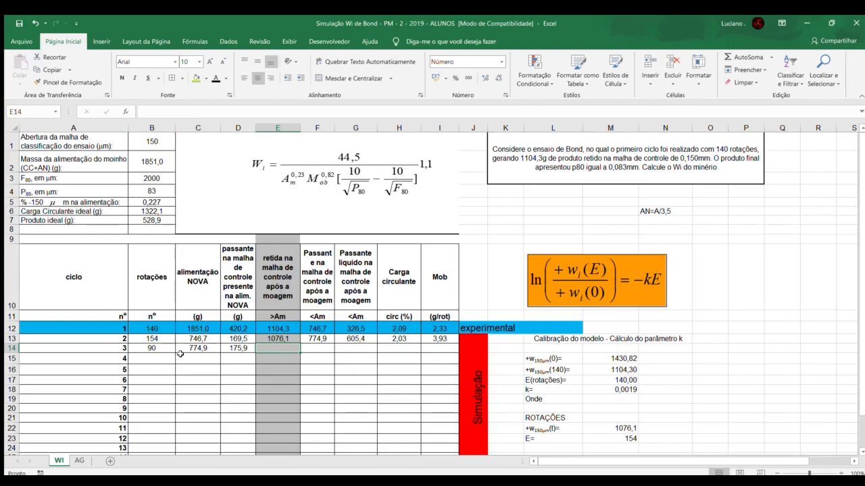
left_click(609, 428)
left_click(614, 439)
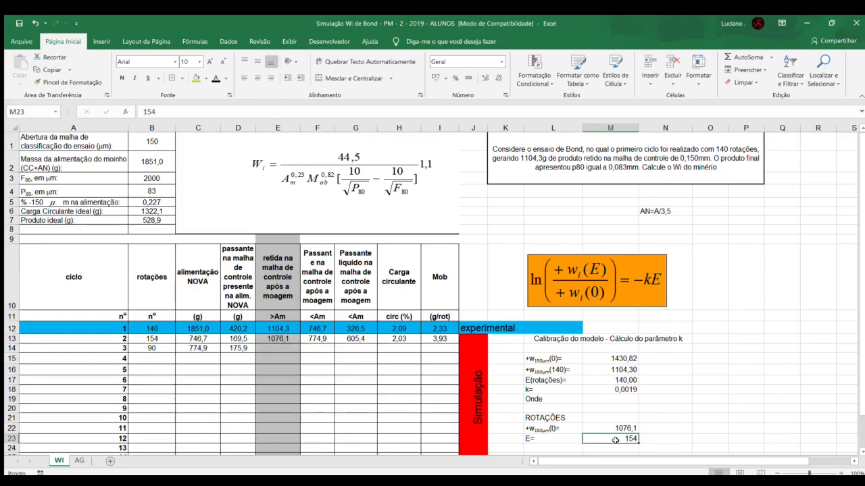
type("90")
key("Return")
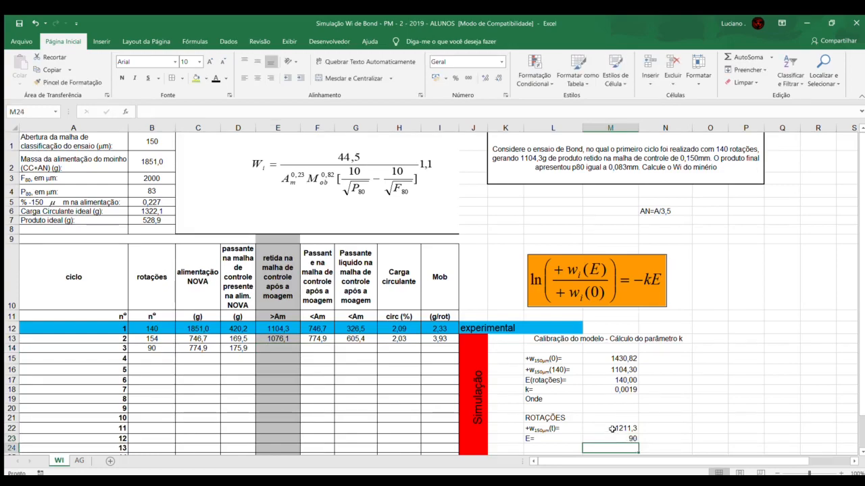
Step: Enter the simulated mass from M22, 1211,3, as cycle 3's retained mass after grinding in E14
left_click(614, 428)
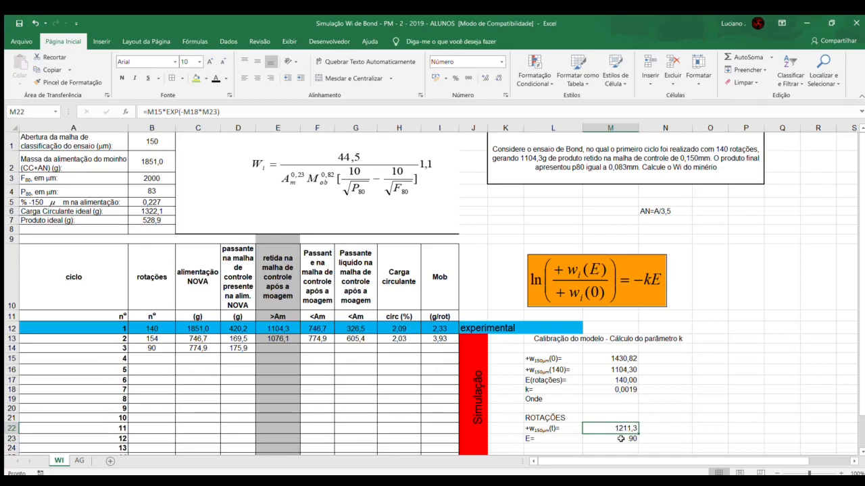
left_click(281, 347)
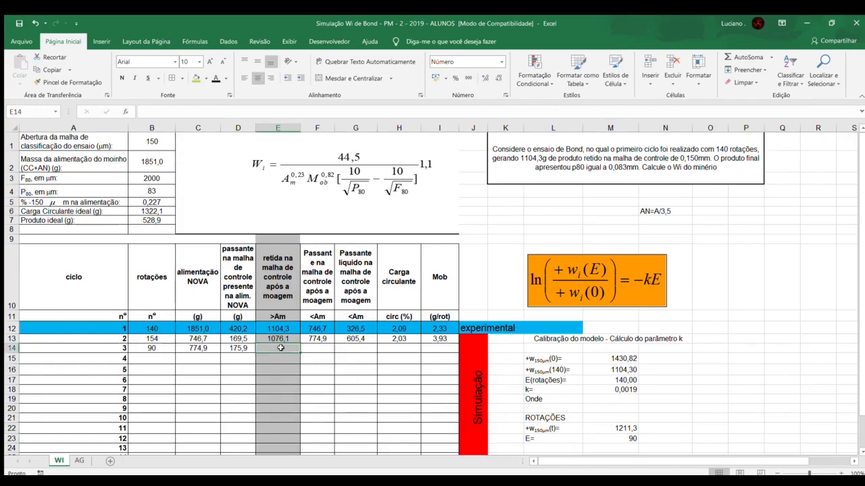
type("=M22")
key("Return")
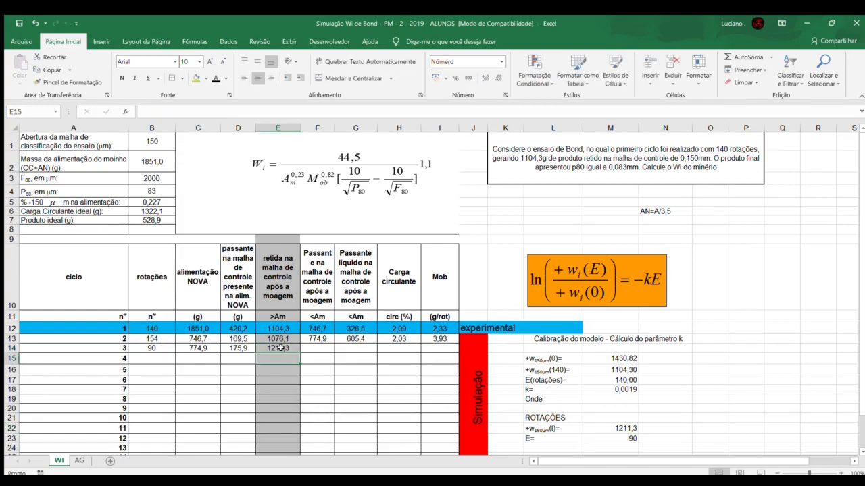
left_click(280, 347)
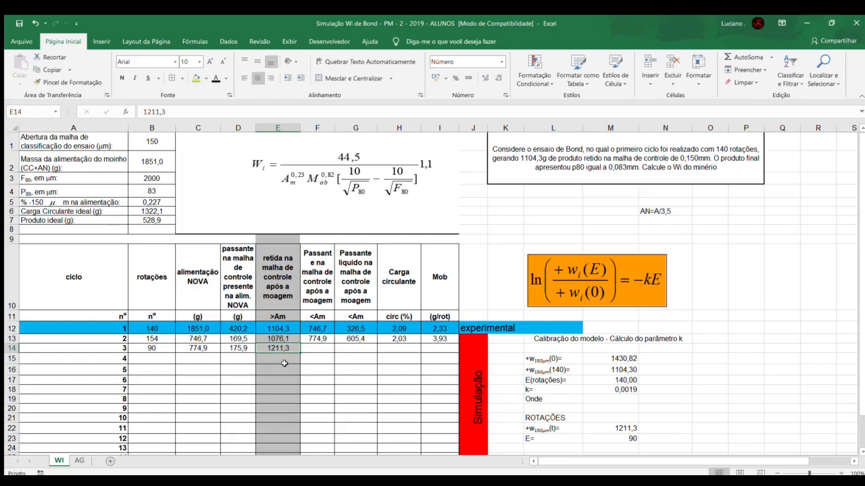
left_click(165, 348)
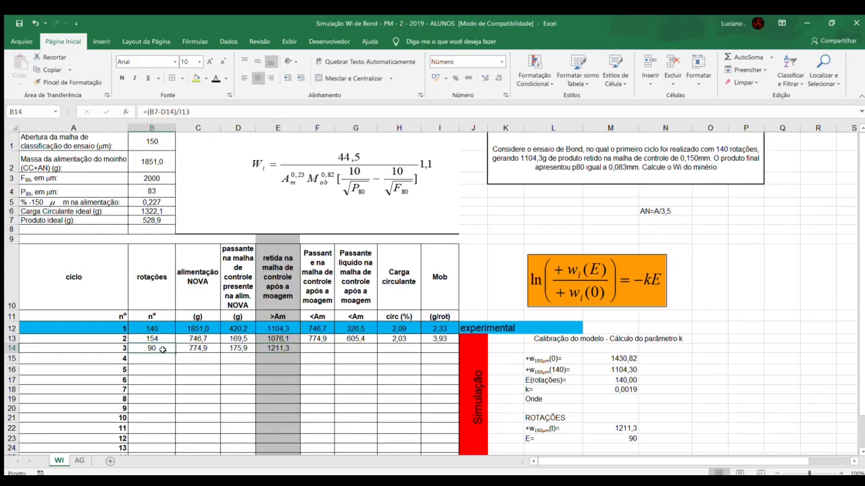
left_click(287, 347)
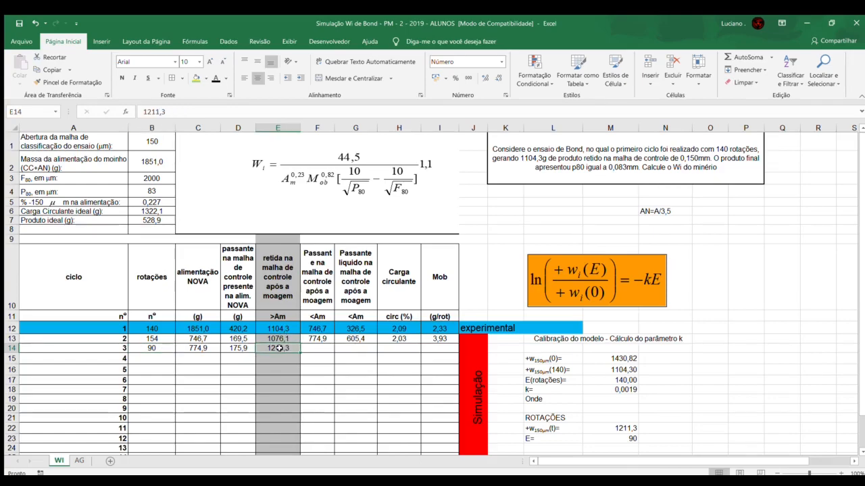
Step: Calculate cycle 3's passing mass after grinding in F14 as =B2-E14
left_click(317, 351)
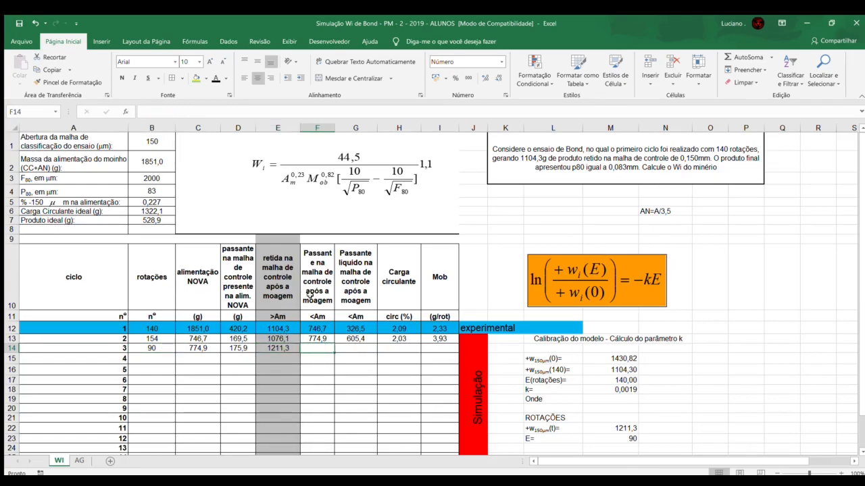
type("=")
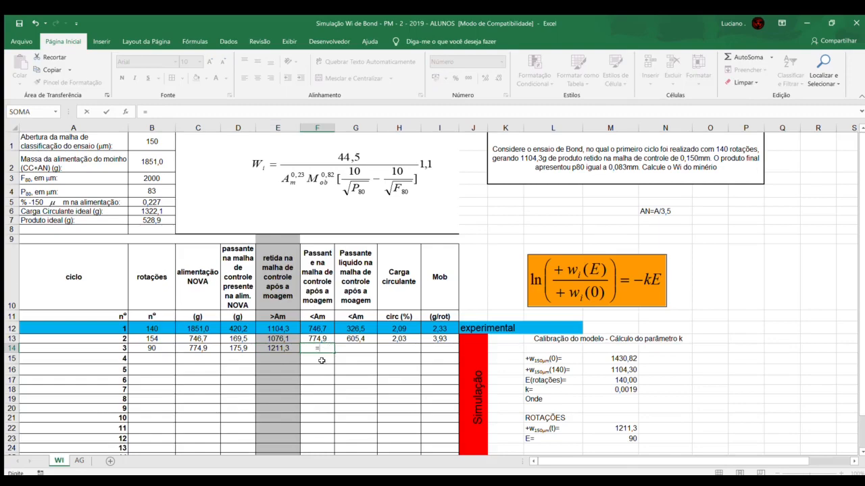
left_click(148, 167)
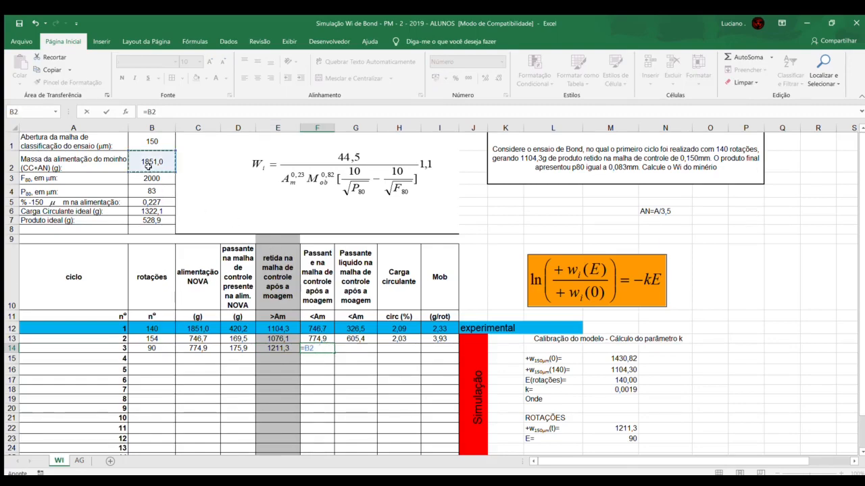
type("-")
left_click(276, 348)
key("Return")
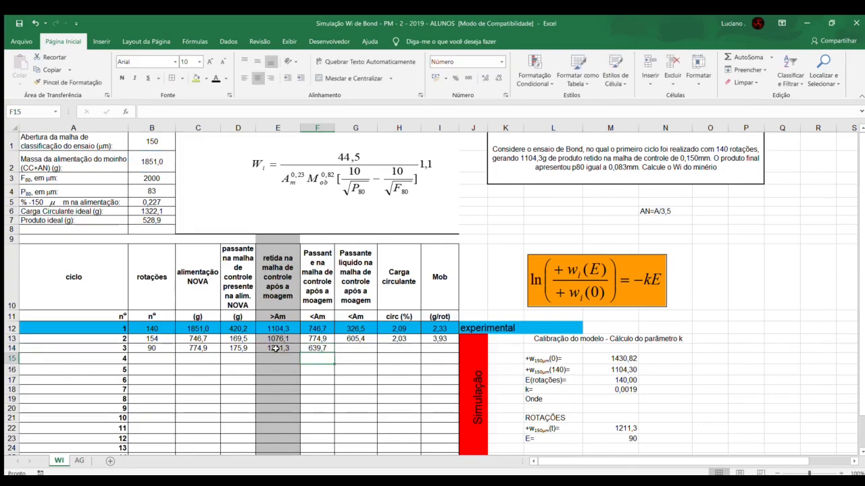
Step: Calculate cycle 3's net passing mass in G14 as =F14-D14
left_click(309, 348)
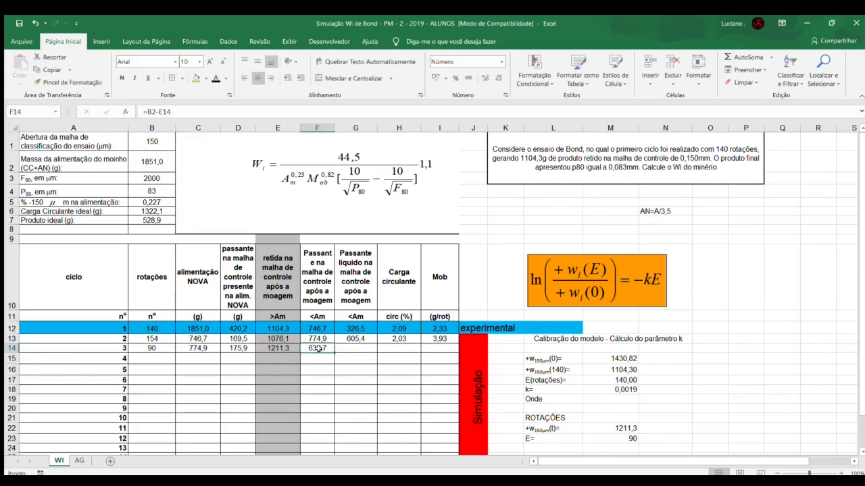
left_click(230, 350)
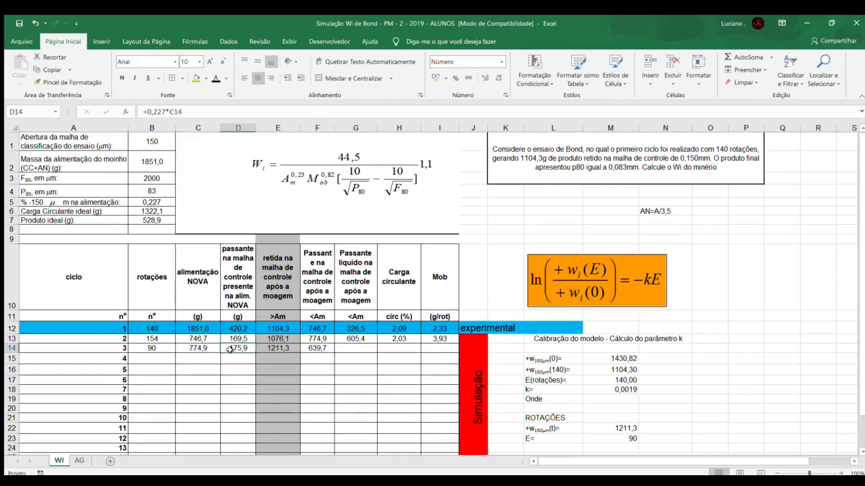
left_click(354, 348)
type("=")
left_click(314, 349)
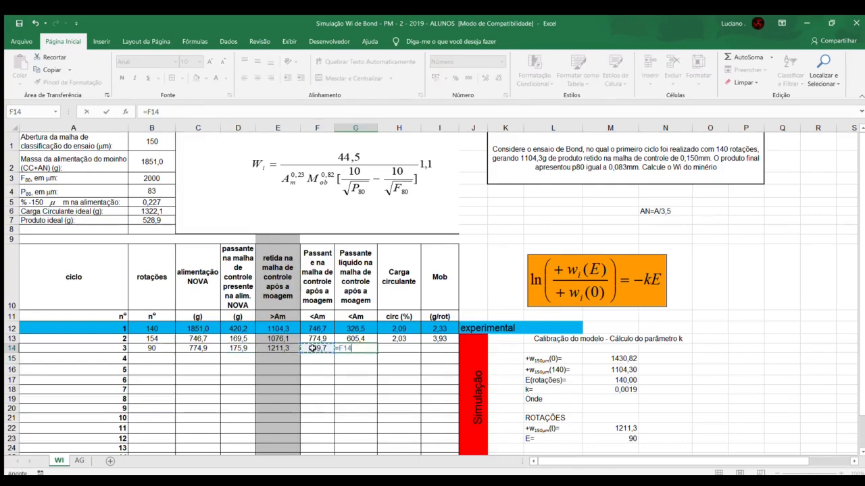
type("-")
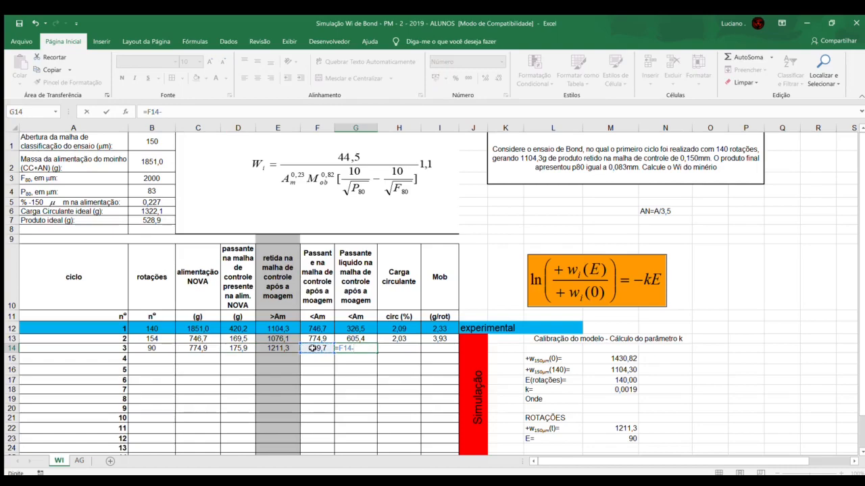
left_click(245, 347)
key("Return")
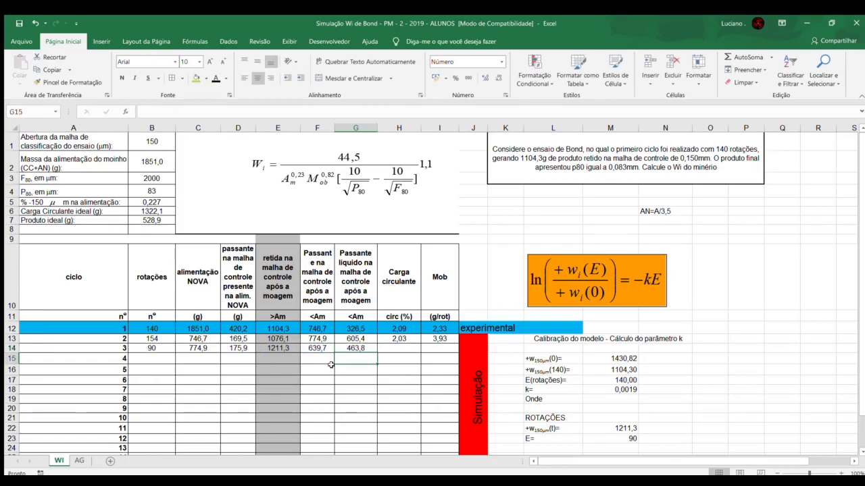
Step: Calculate cycle 3's circulating load in H14 as =E14/B7
left_click(385, 349)
type("=")
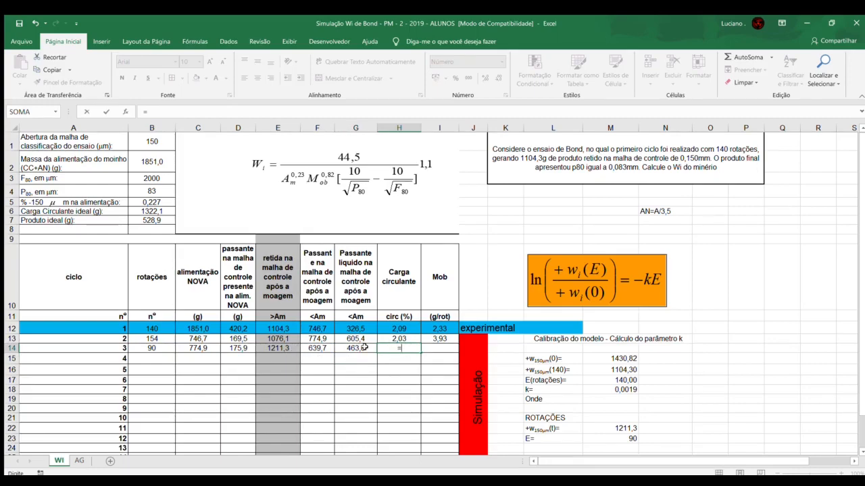
left_click(266, 349)
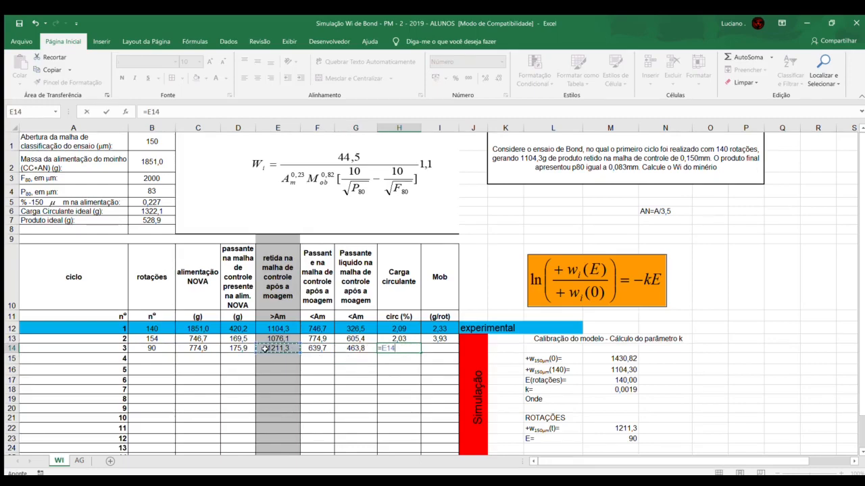
type("/")
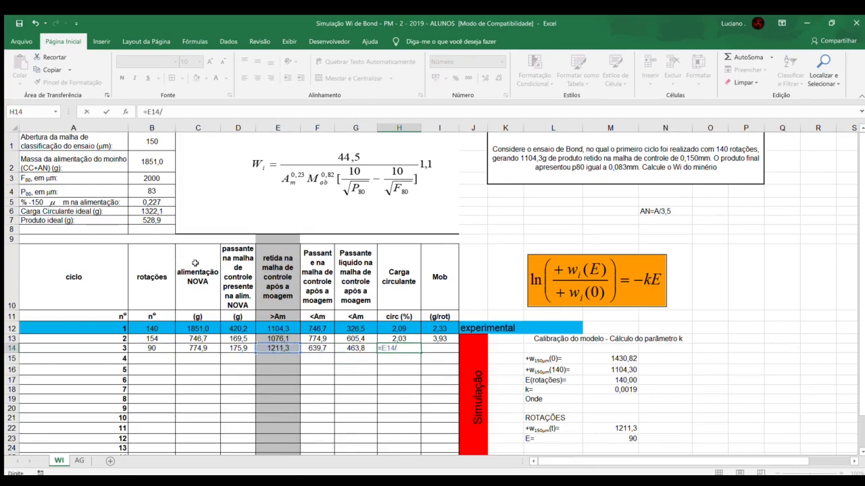
left_click(144, 221)
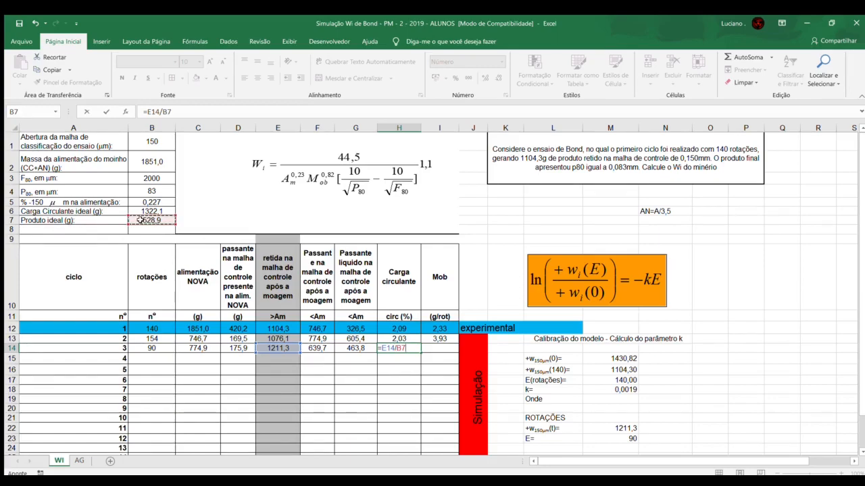
key("Return")
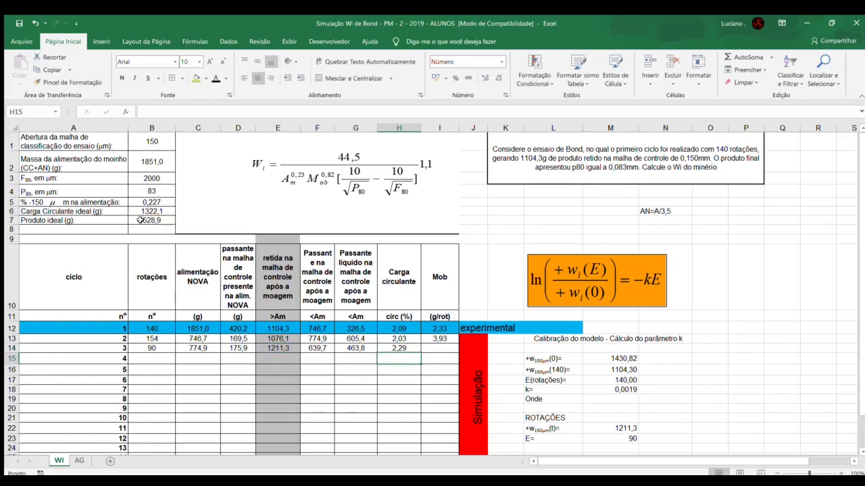
left_click(393, 347)
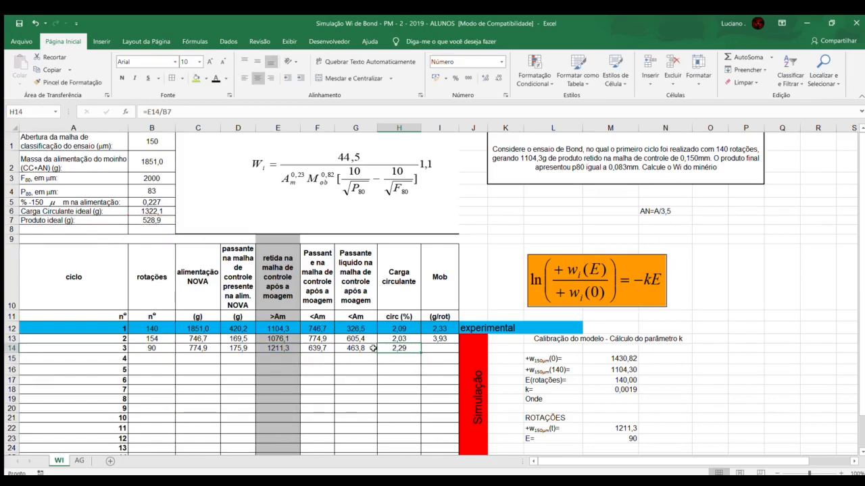
Step: Calculate cycle 3's Mob in I14 as =G14/B14
left_click(434, 347)
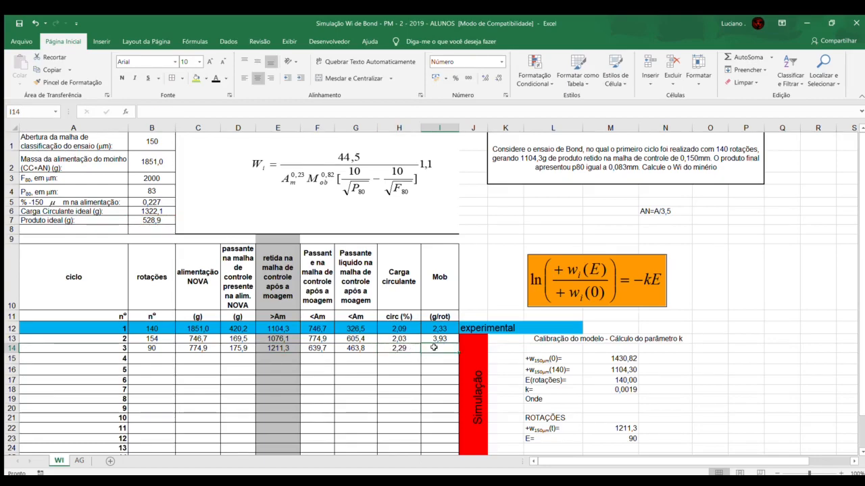
type("=")
left_click(360, 347)
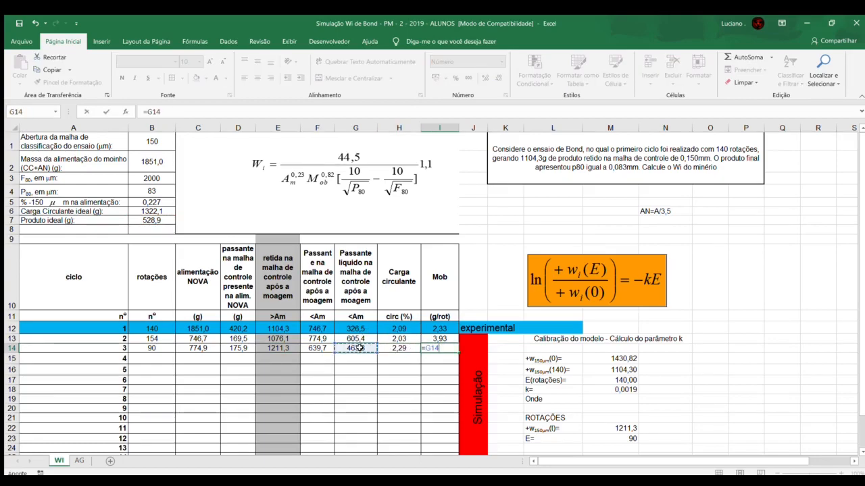
type("/")
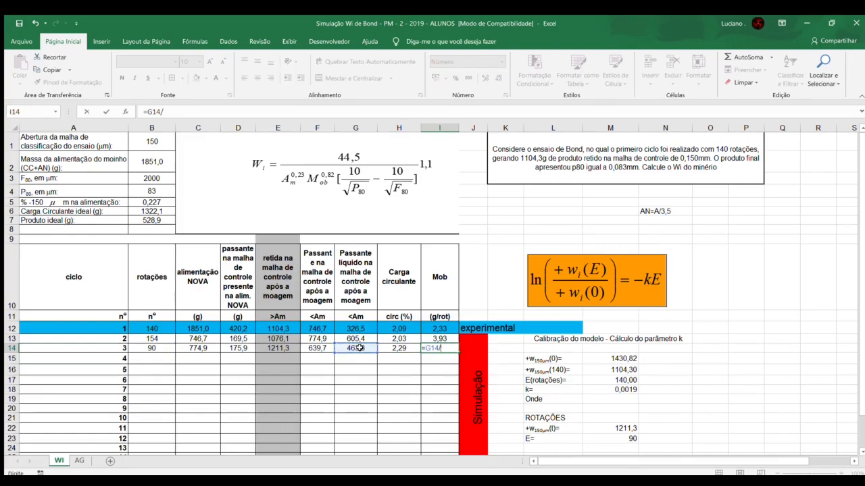
left_click(155, 348)
key("Return")
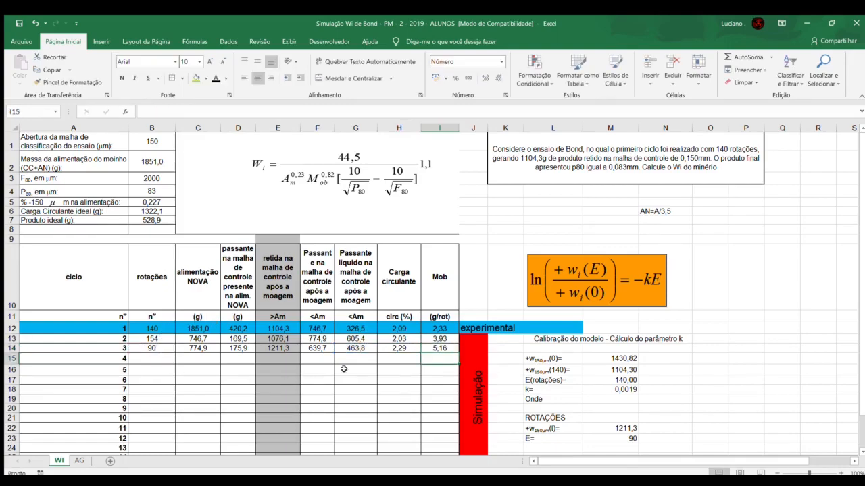
Step: Review cycle 3's circulating load in H14 and the rest of its completed row, B14:I14
left_click(391, 348)
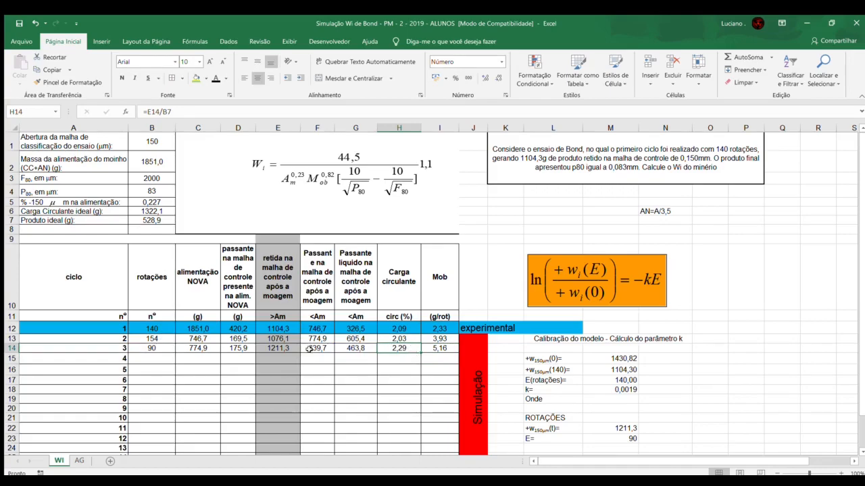
left_click_drag(152, 348, 398, 345)
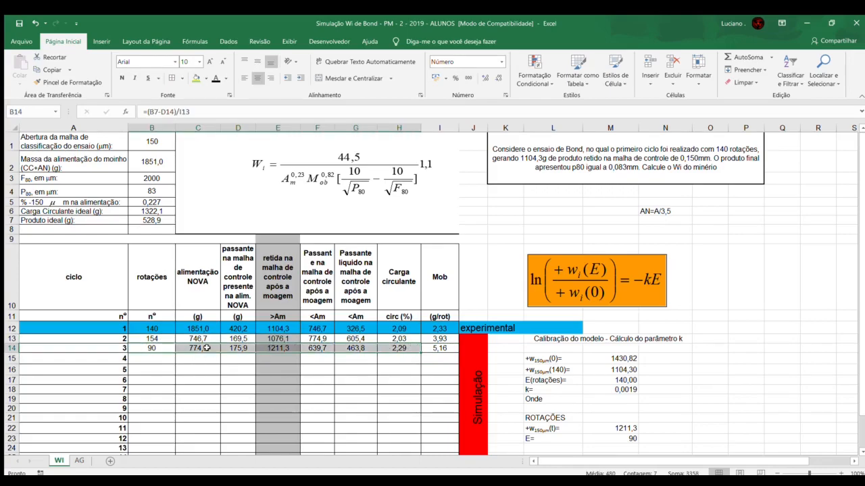
left_click_drag(170, 347, 428, 347)
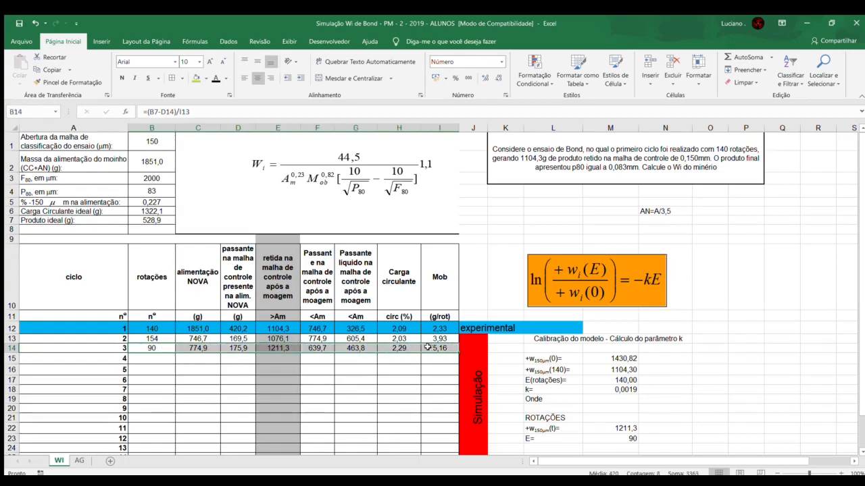
left_click(162, 348)
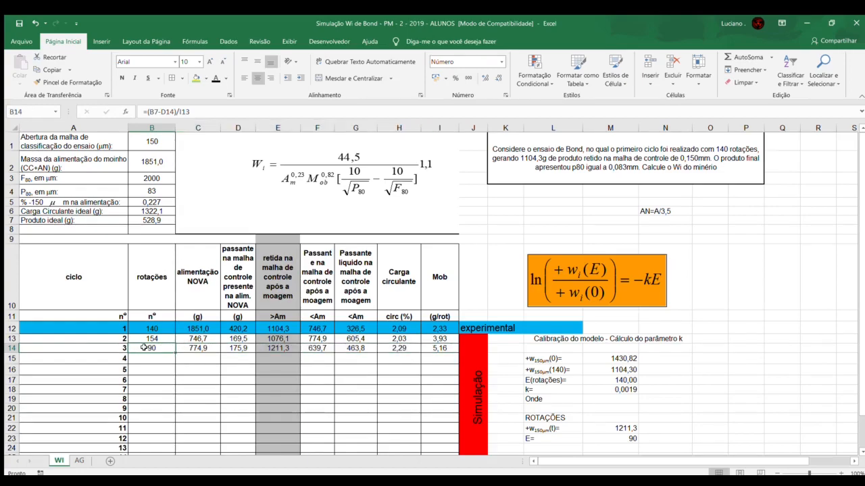
left_click(11, 348)
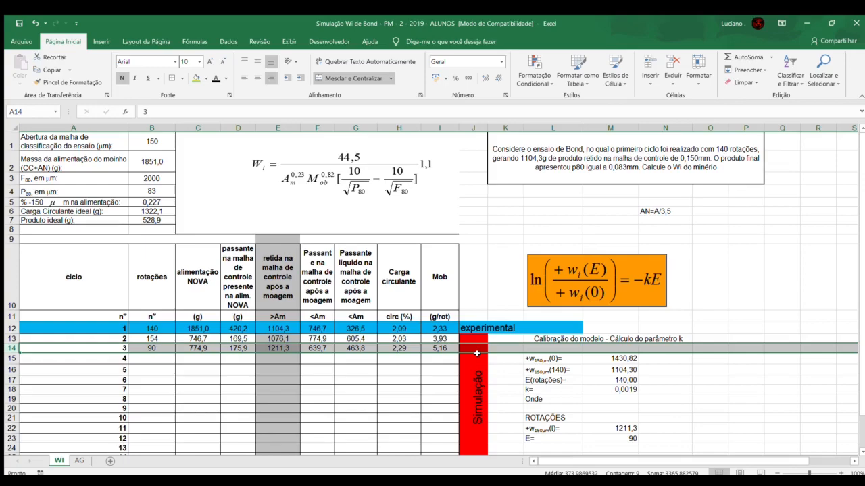
mouse_move(430, 348)
left_mouse_down()
mouse_move(181, 348)
mouse_move(440, 349)
left_mouse_up()
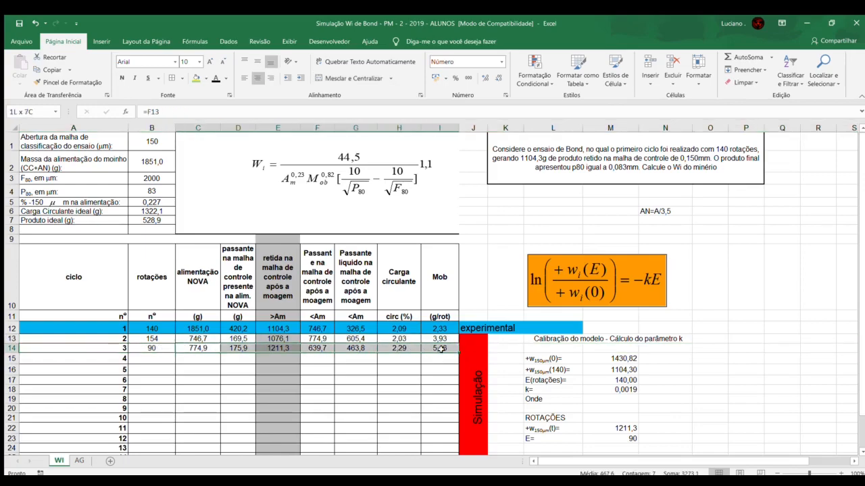
left_click(438, 358)
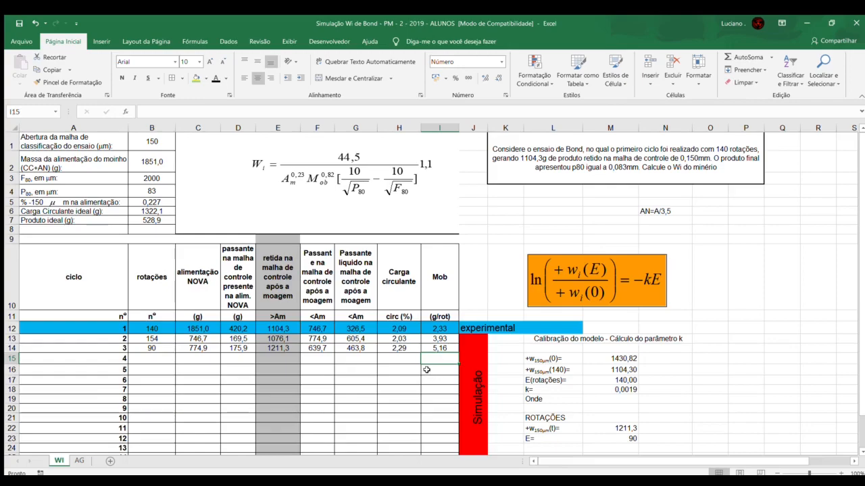
left_click_drag(432, 348, 149, 359)
left_click(311, 358)
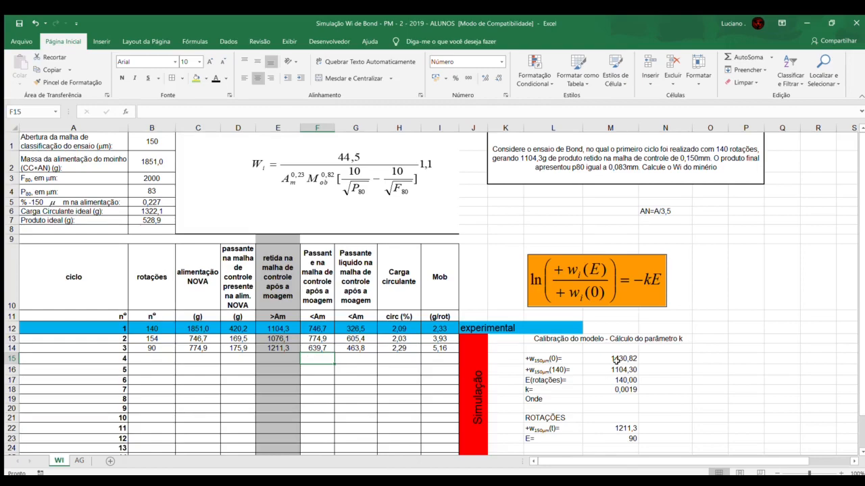
scroll(587, 382, "down", 1)
scroll(591, 374, "up", 1)
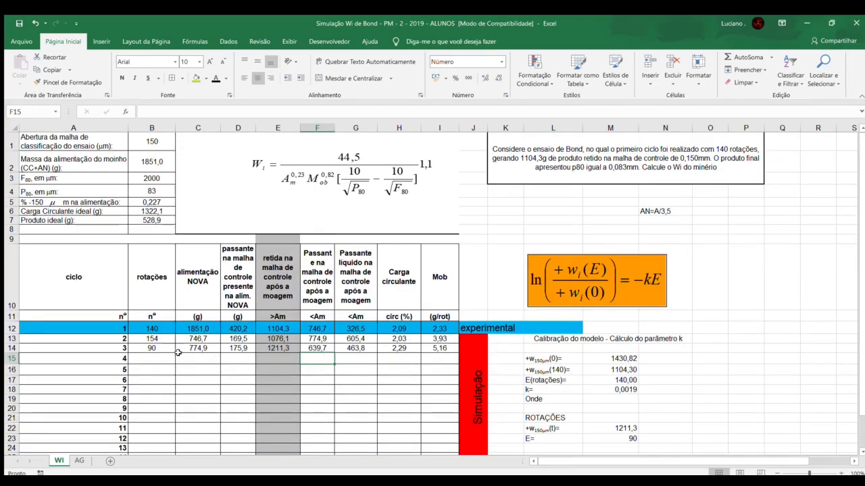
left_click_drag(162, 348, 429, 348)
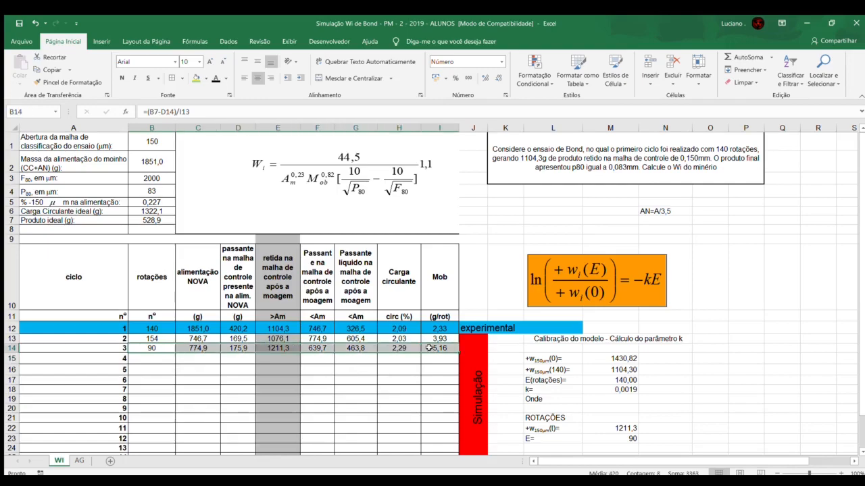
Step: Calculate cycle 4's new feed mass in C15 as =F14
left_click(188, 359)
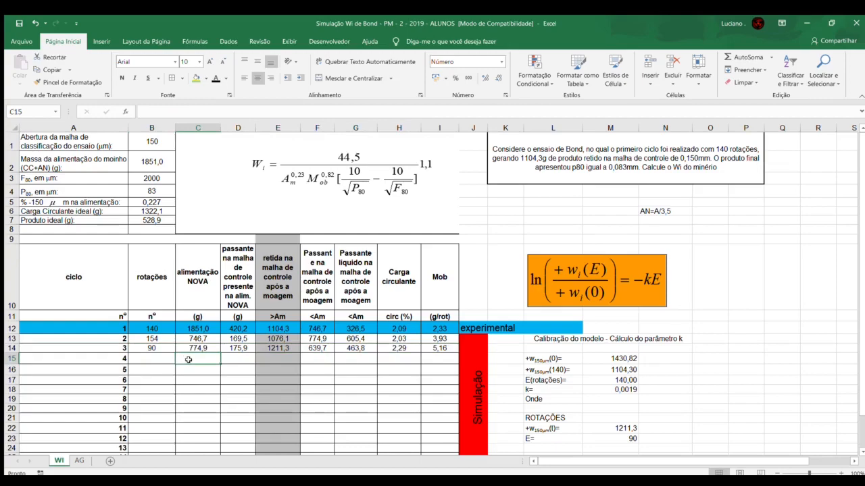
type("=")
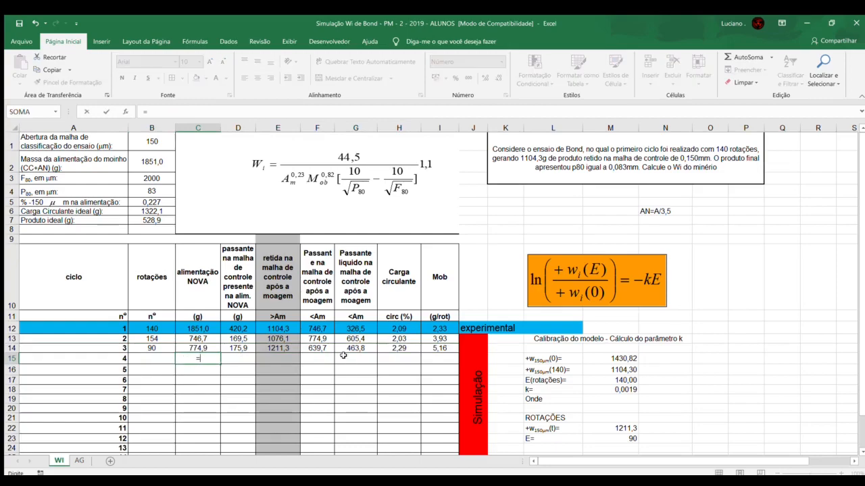
left_click(307, 349)
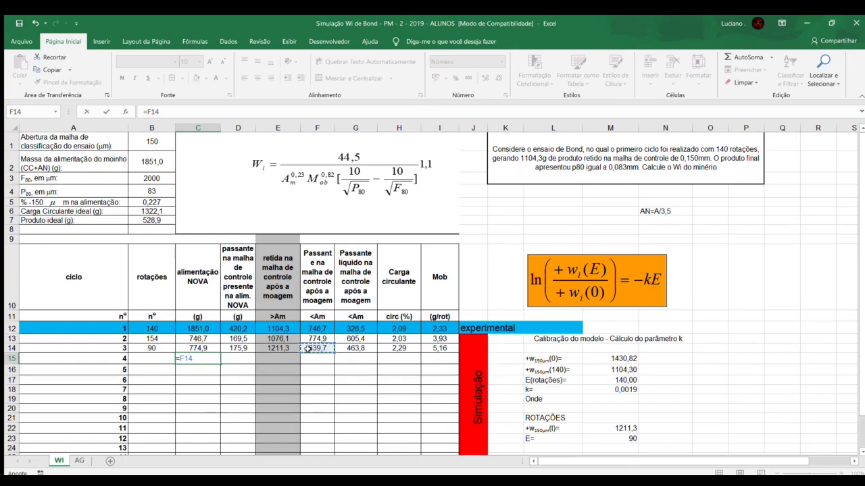
key("Return")
Step: Calculate the control-mesh passing mass in cycle 4's new feed in D15 as =,227*C15
left_click(244, 357)
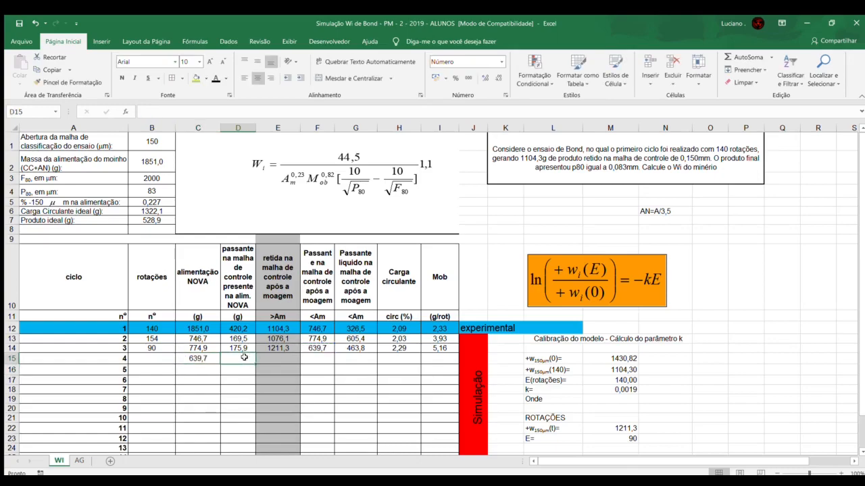
type("=,227")
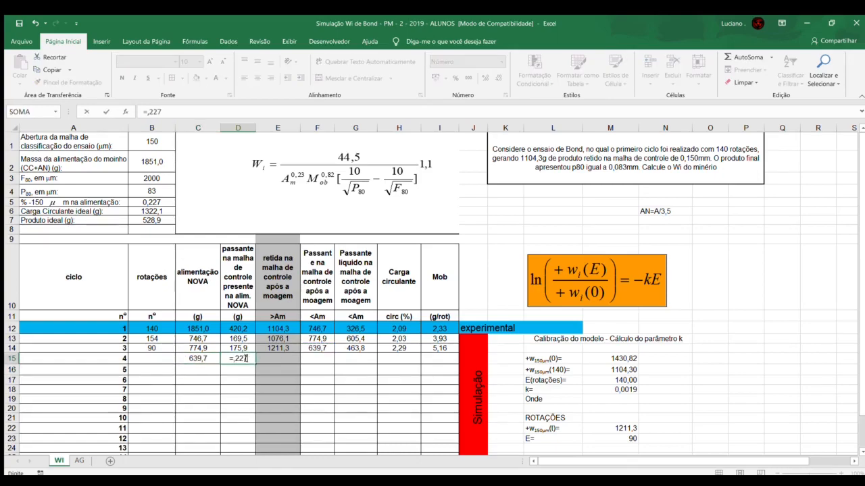
type("*")
left_click(195, 359)
key("Return")
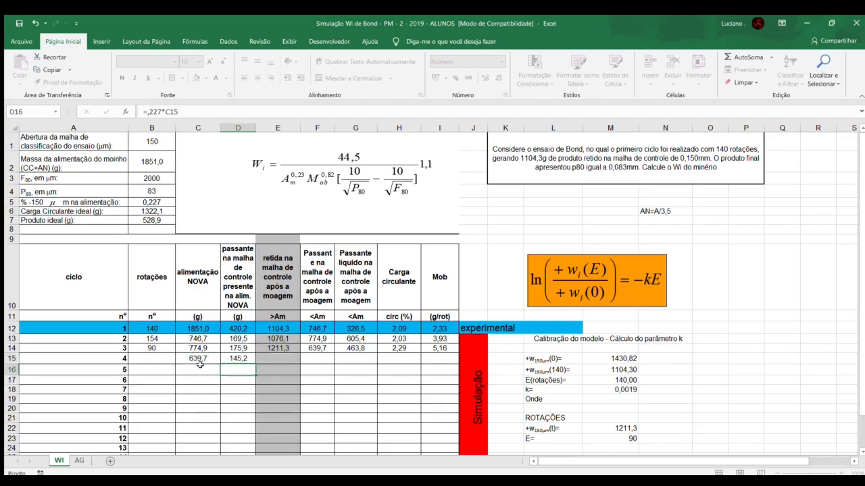
key("Up")
Step: Calculate cycle 4's number of rotations in B15 as =(B7-D15)/I14
left_click(160, 360)
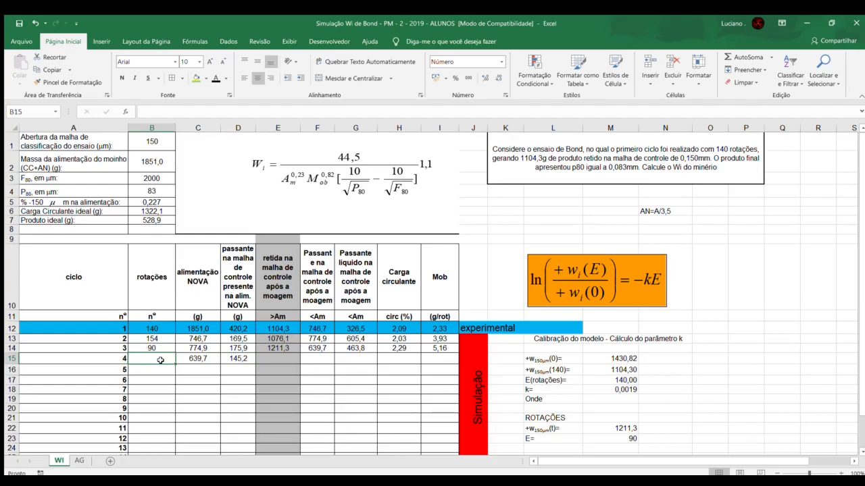
type("=(")
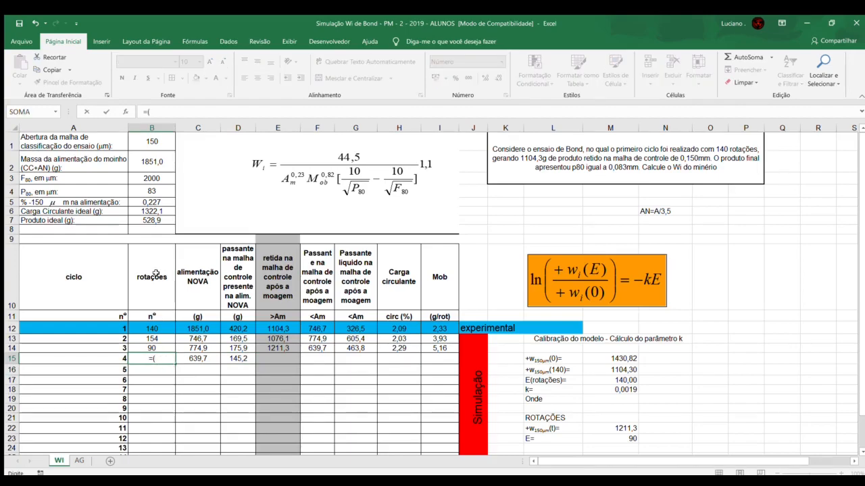
left_click(142, 220)
type("-")
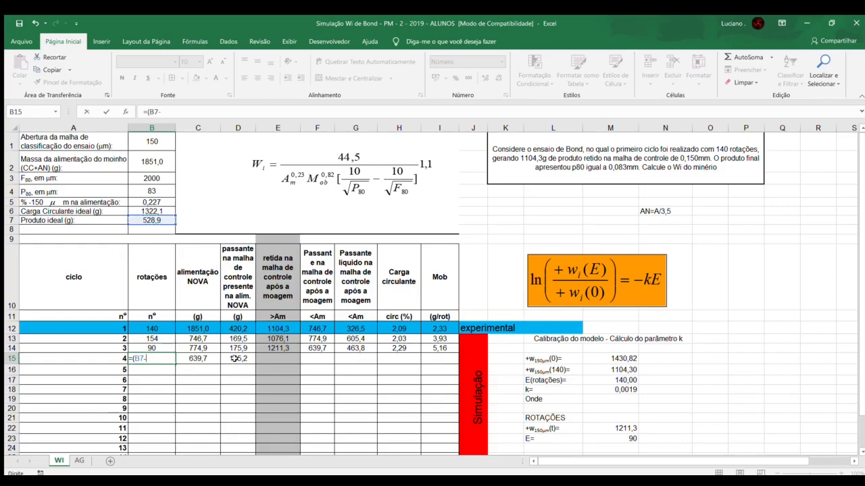
left_click(235, 359)
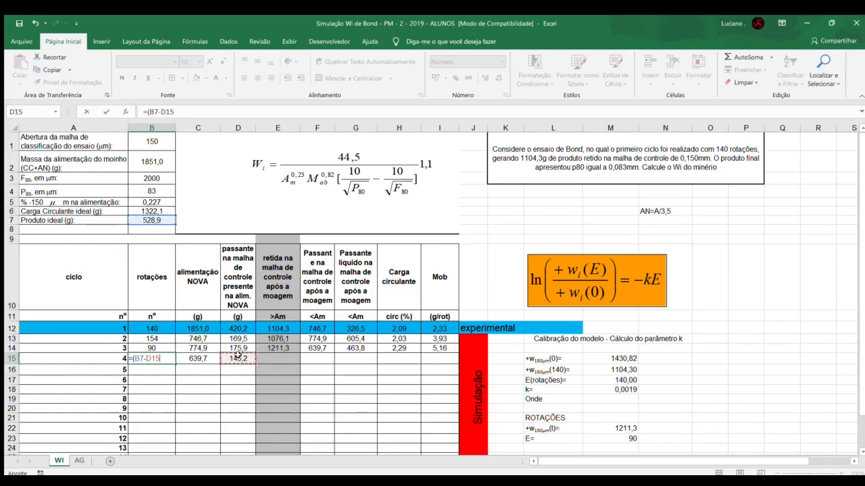
type(")/")
left_click(432, 349)
key("Return")
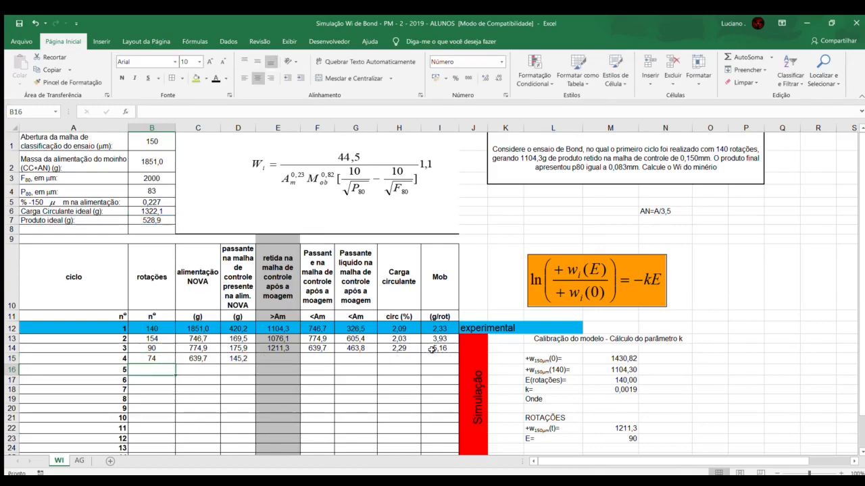
Step: Set the rotations E in M23 to cycle 4's value, 74, and check the simulated retained mass in M22
left_click(149, 358)
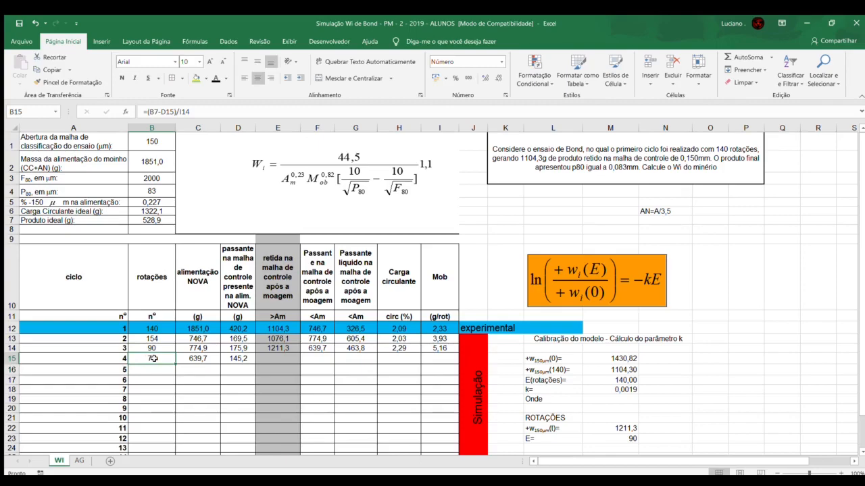
left_click(274, 362)
left_click(616, 441)
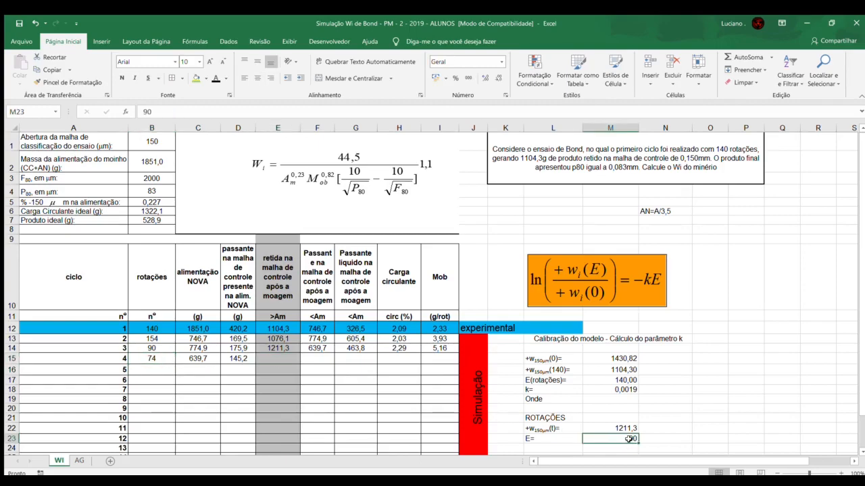
type("74")
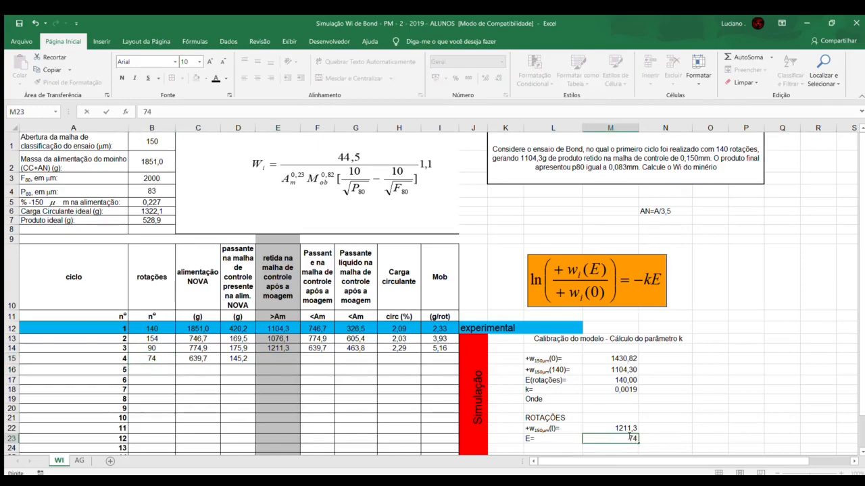
key("ctrl+Return")
left_click(597, 427)
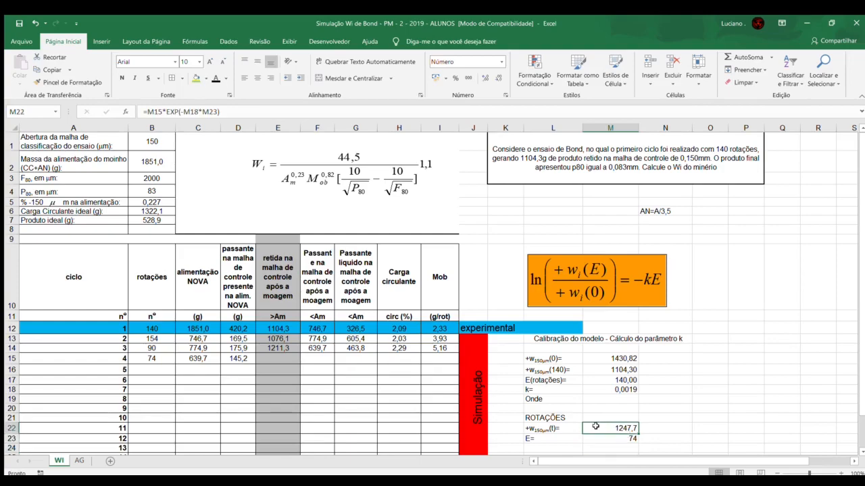
Step: Enter 1247,7 as cycle 4's retained mass after grinding in E15 and compare the rotations of cycles 3 and 4
left_click(275, 361)
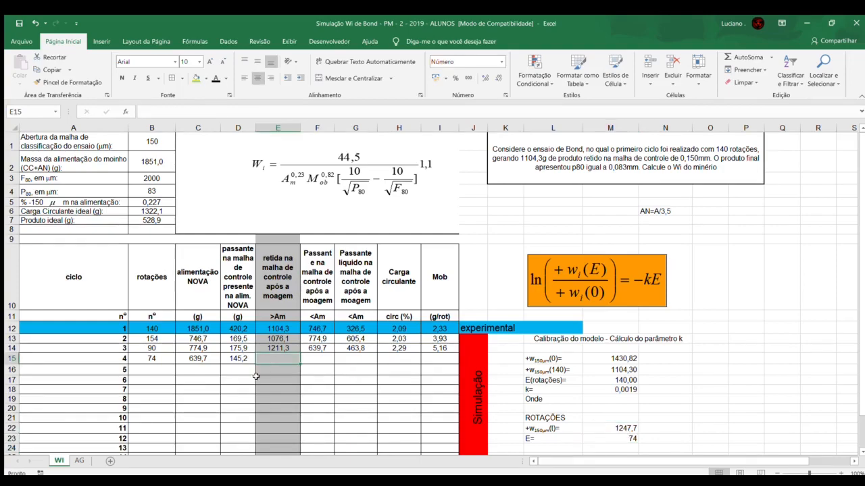
type("1247,7")
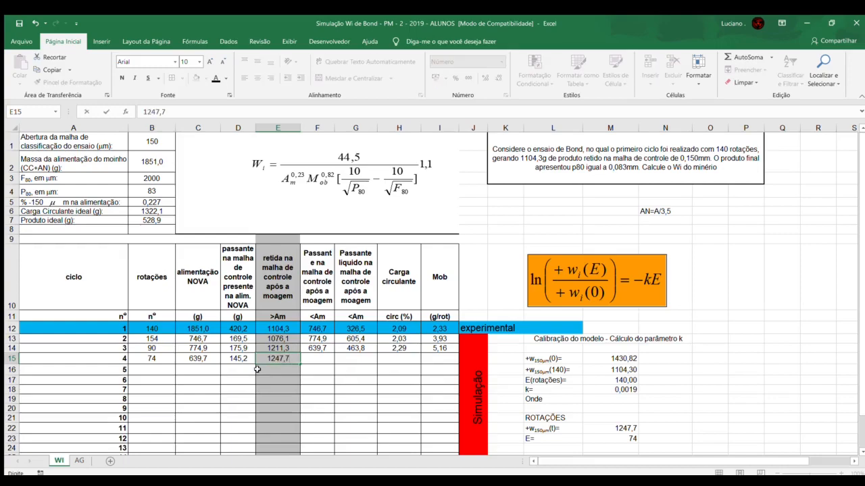
key("Return")
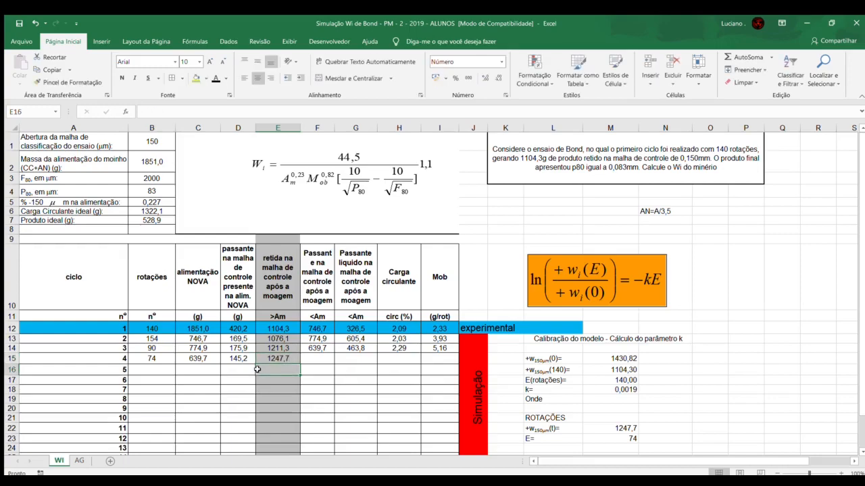
left_click(274, 356)
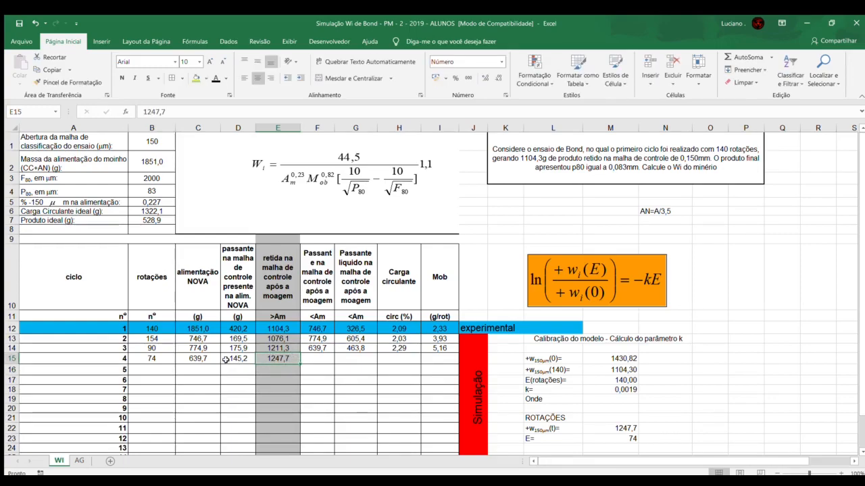
left_click_drag(159, 349, 160, 357)
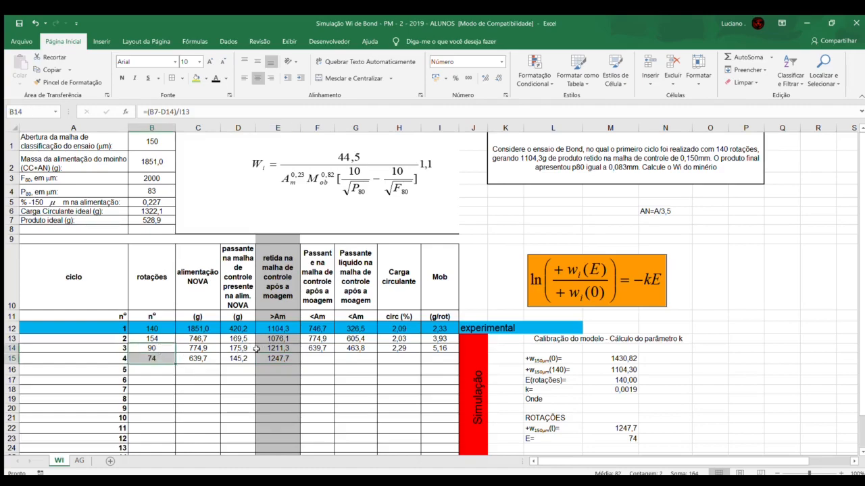
left_click(262, 359)
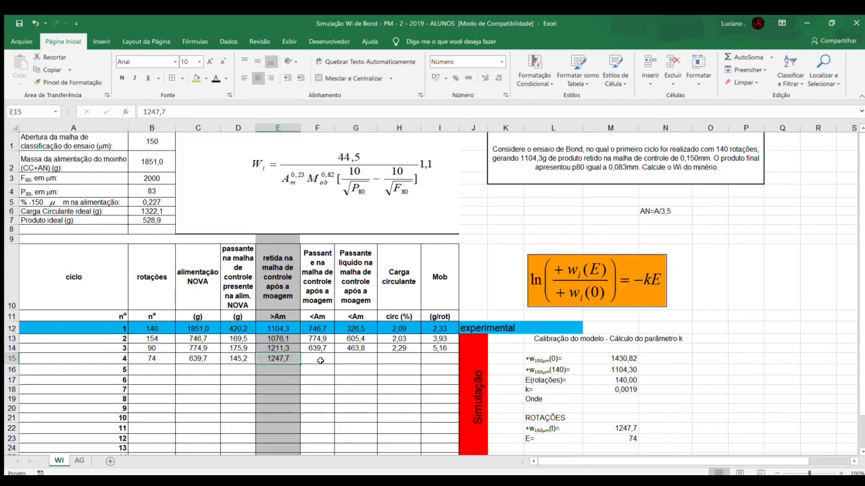
Step: Calculate cycle 4's passing mass after grinding in F15 as =B2-E15
left_click(320, 360)
type("=")
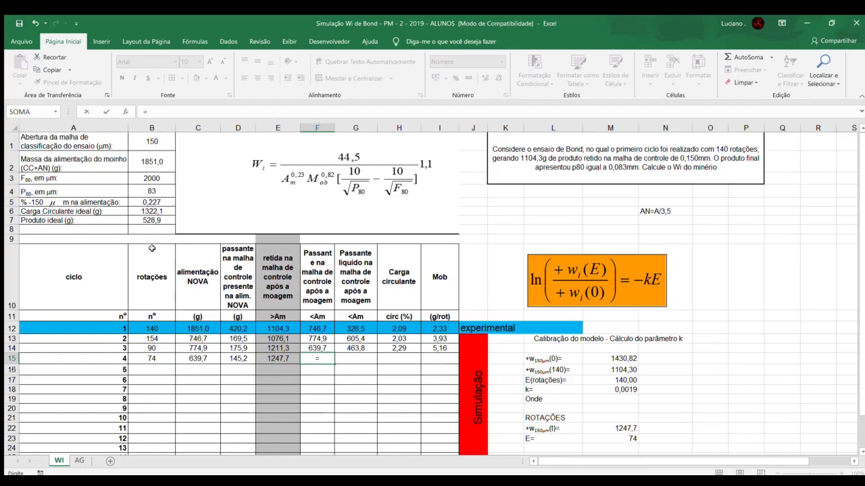
left_click(145, 160)
type("-")
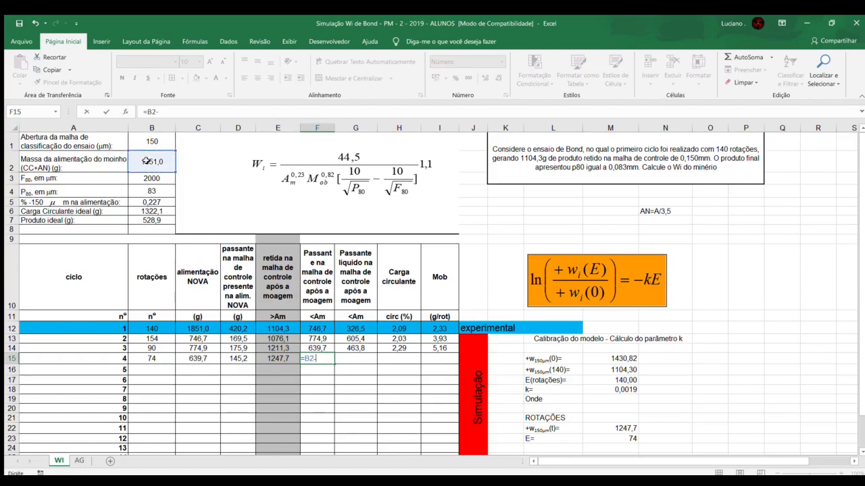
left_click(270, 360)
key("Return")
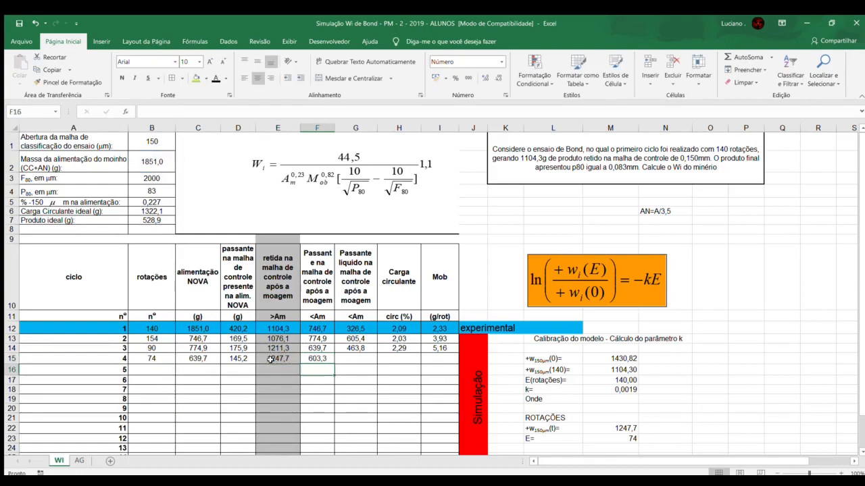
Step: Calculate cycle 4's net passing mass in G15 as =F15-D15
left_click(356, 359)
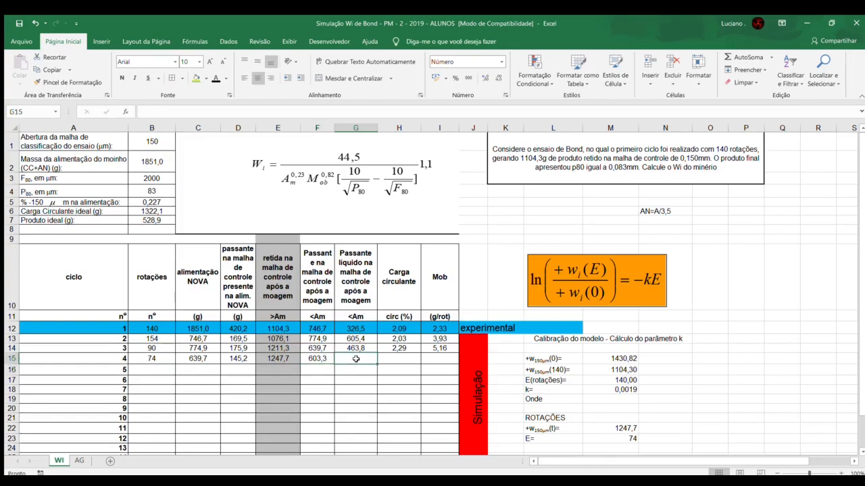
type("=")
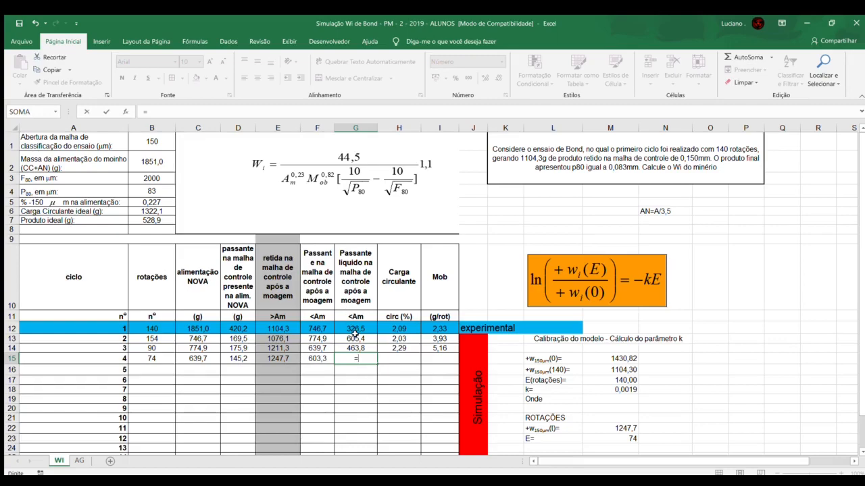
left_click(315, 362)
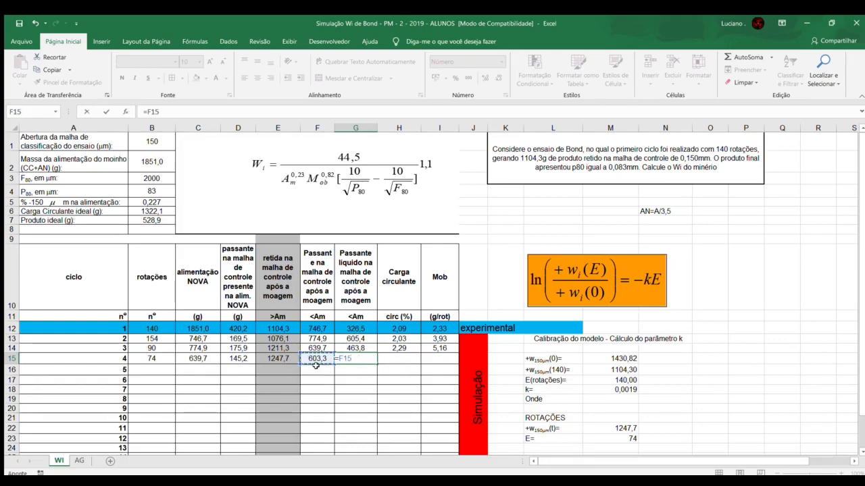
type("-")
left_click(242, 362)
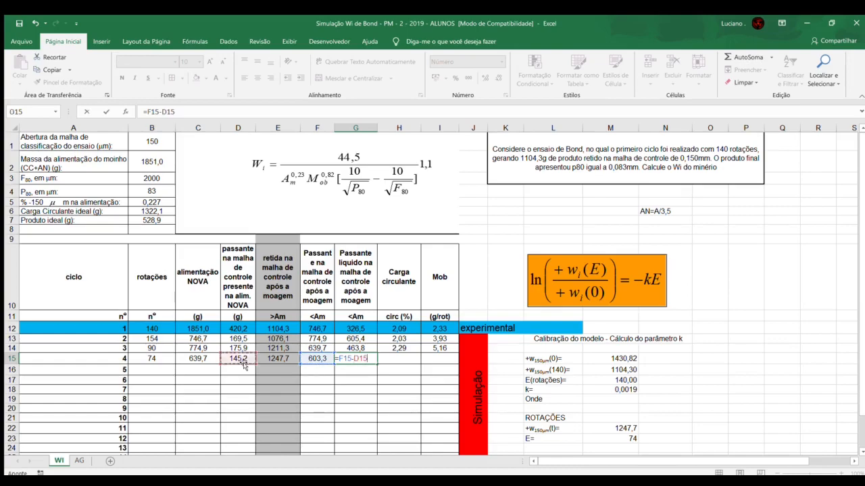
key("Return")
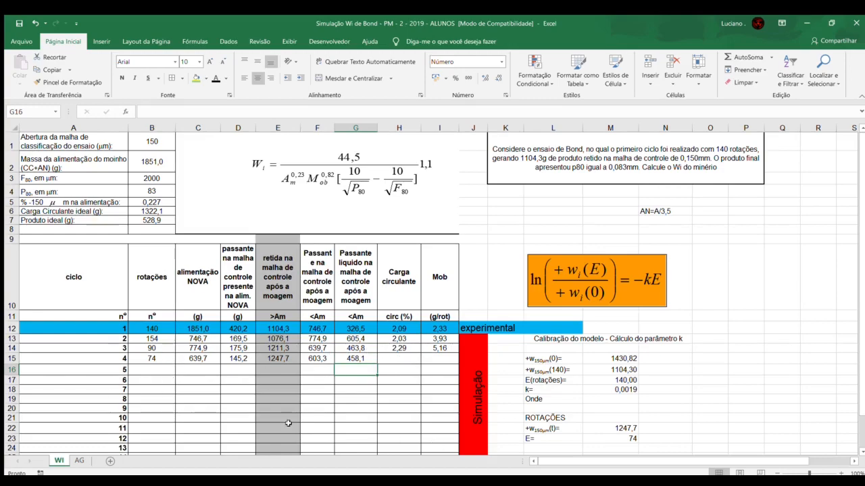
left_click(400, 360)
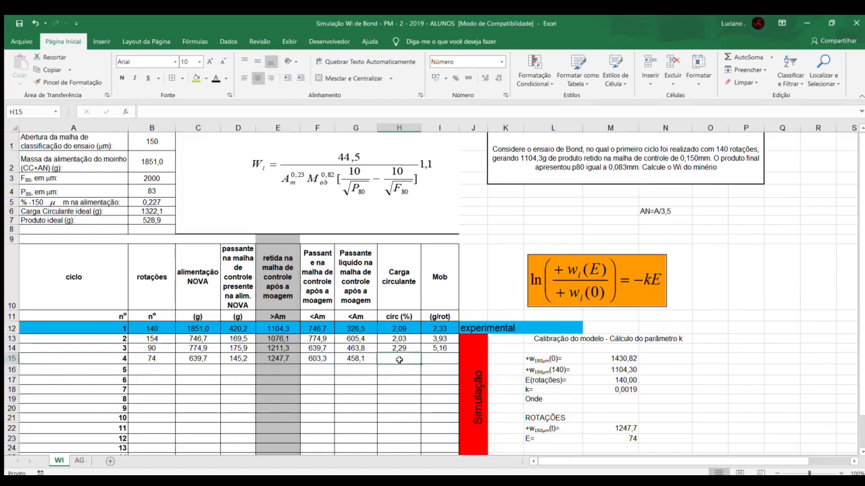
left_click_drag(400, 352, 406, 414)
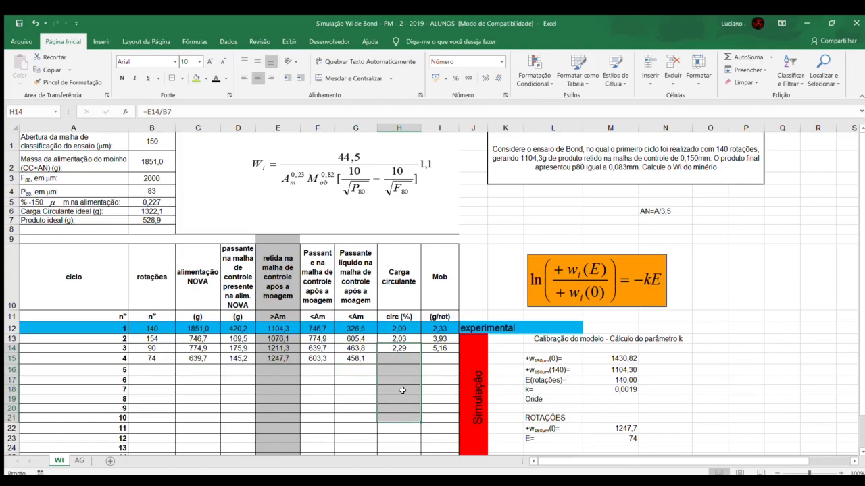
left_click(402, 390)
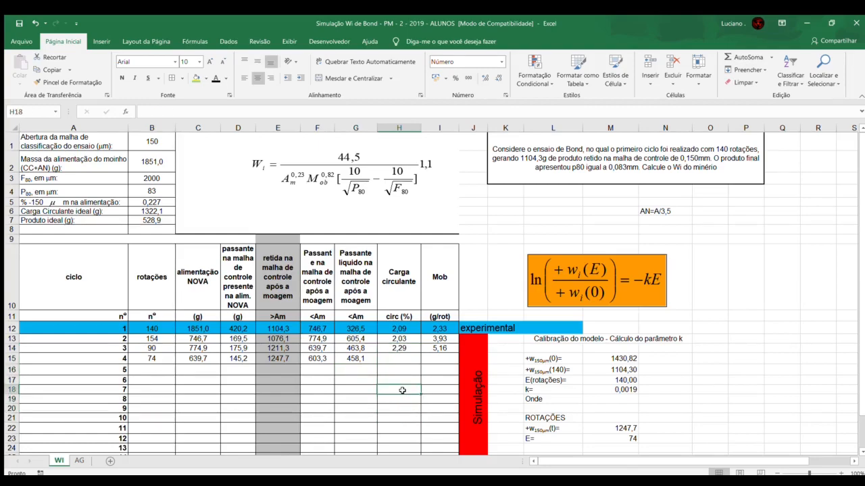
Step: Calculate cycle 4's circulating load in H15 as =E15/B7
left_click(387, 360)
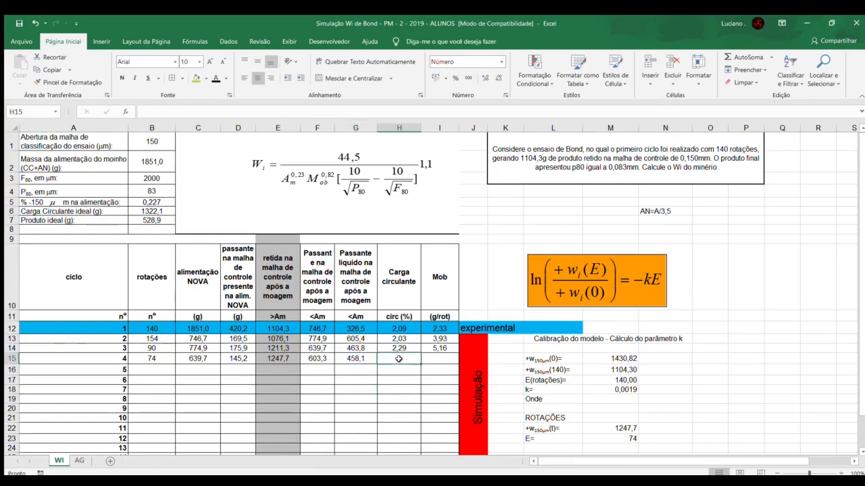
type("=")
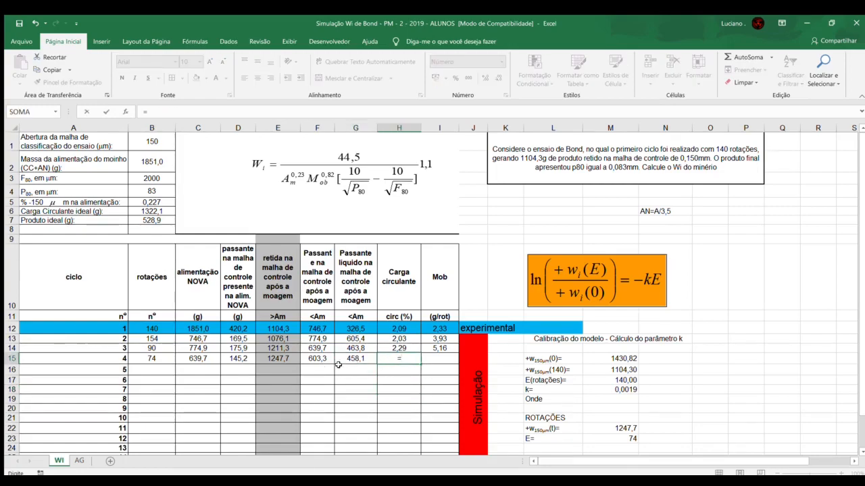
left_click(270, 359)
type("/")
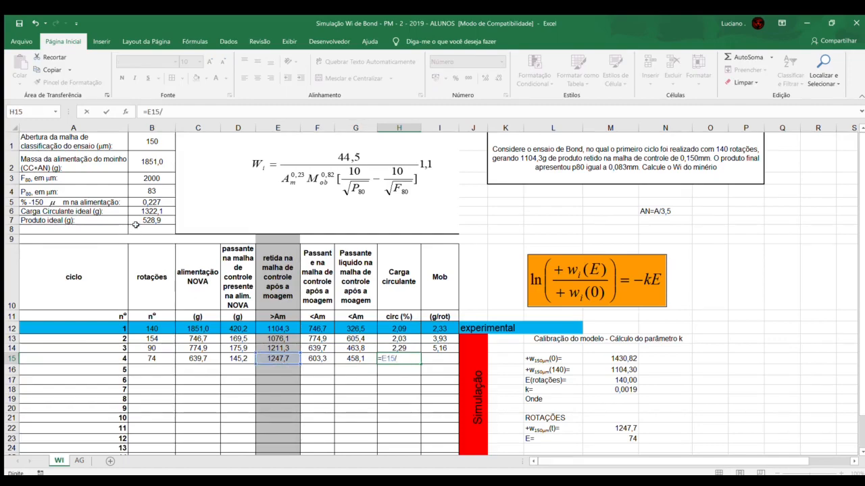
left_click(138, 220)
key("Tab")
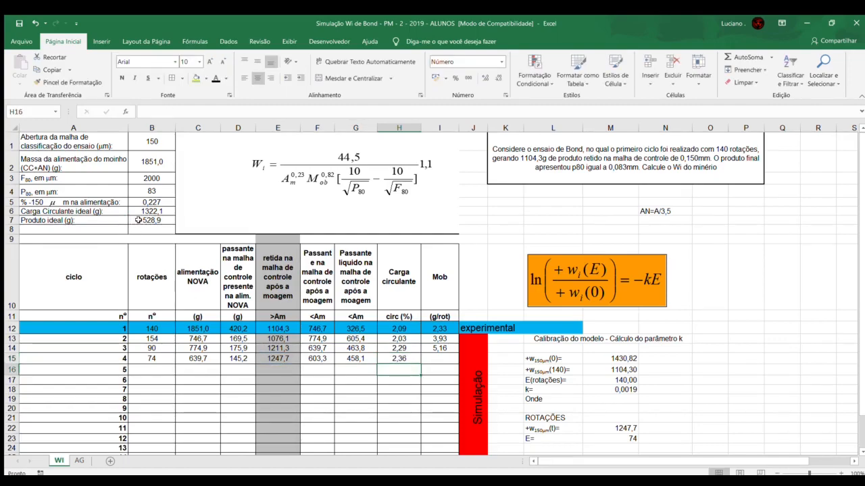
Step: Calculate cycle 4's Mob in I15 as the net passing mass divided by the rotations, =G15/B15
type("=")
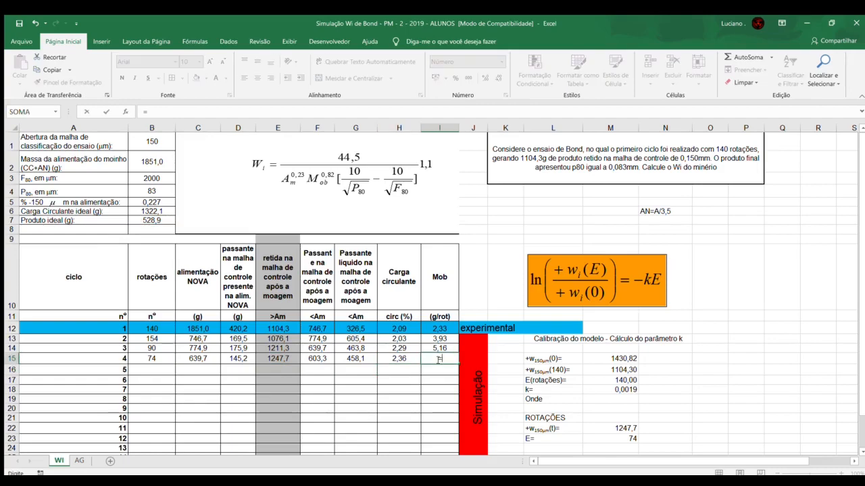
left_click(348, 360)
type("/")
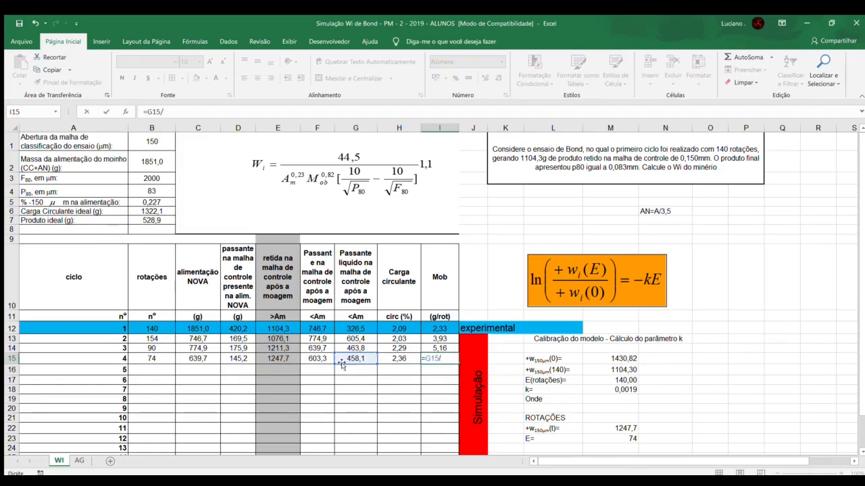
left_click(162, 356)
key("Return")
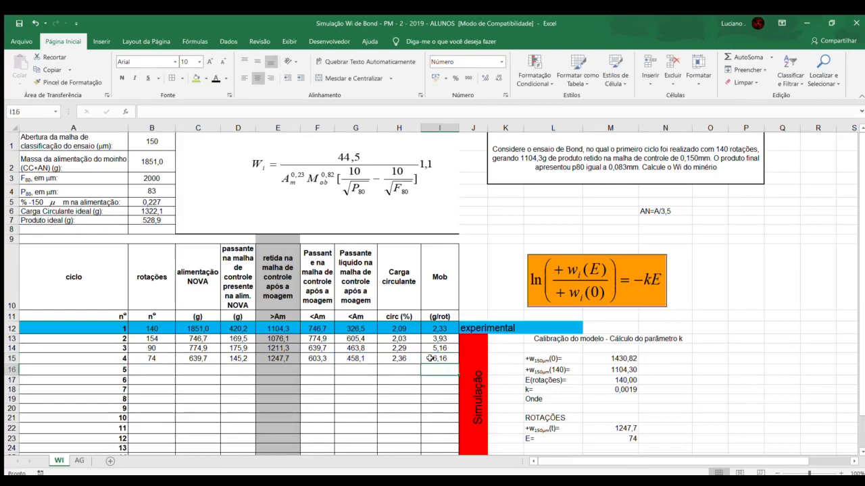
Step: Set cycle 5's new feed in C16 equal to cycle 4's passing mass, =F15
left_click(188, 371)
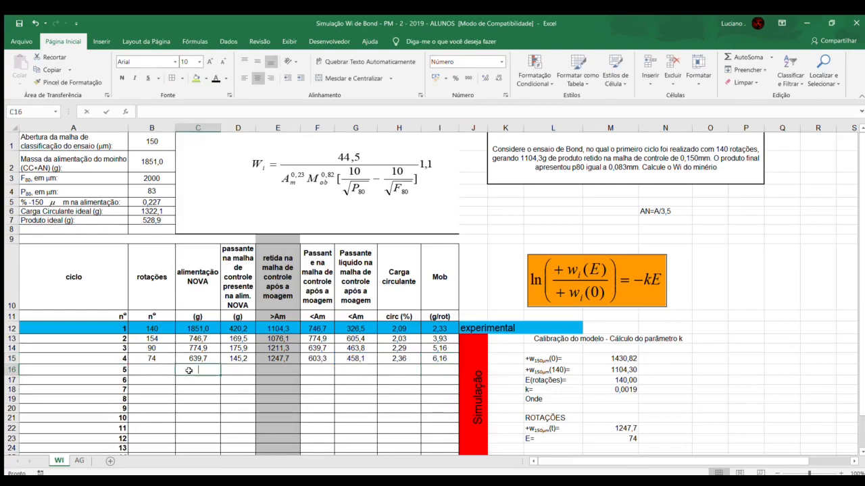
type("=")
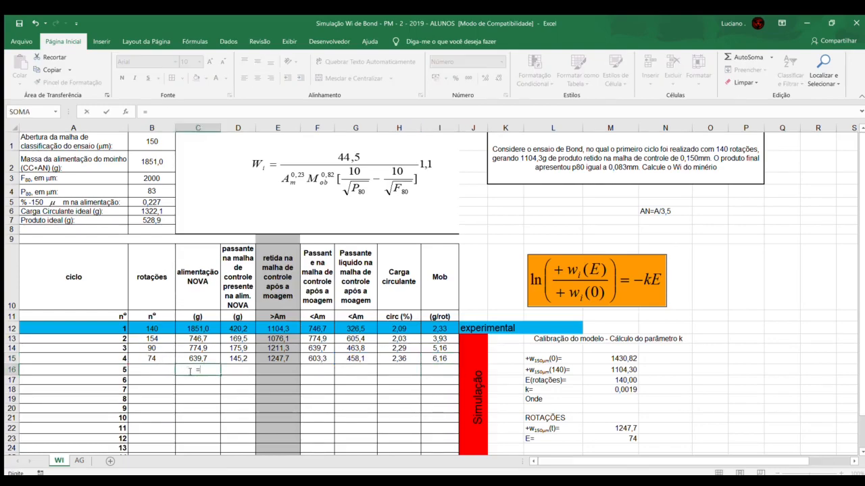
left_click(320, 360)
key("Return")
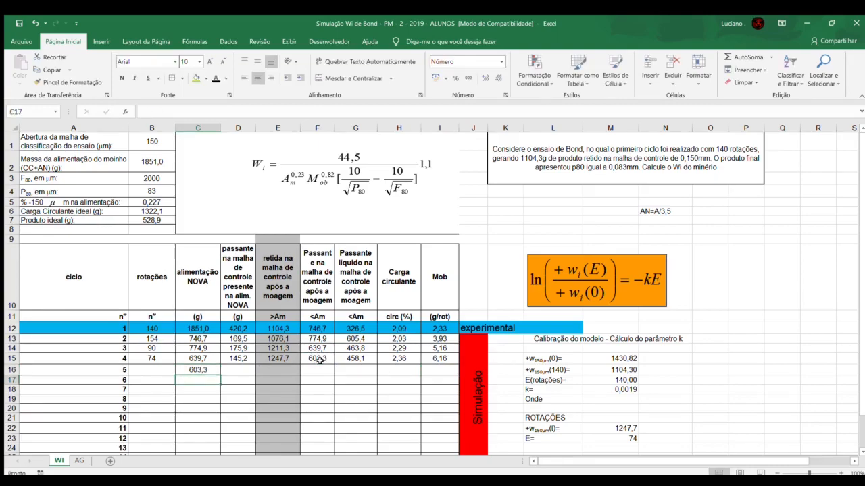
Step: Calculate the passing mass present in cycle 5's new feed in D16 as =0,227*C16
left_click(244, 371)
type("=")
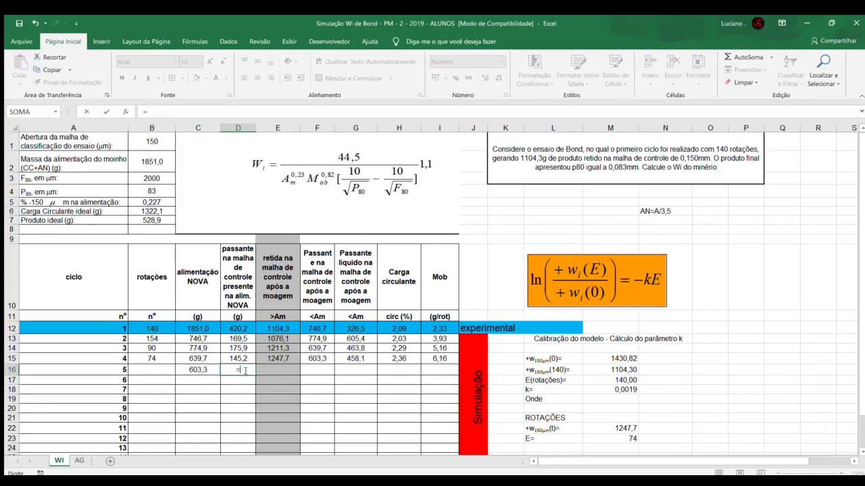
type("0,227*")
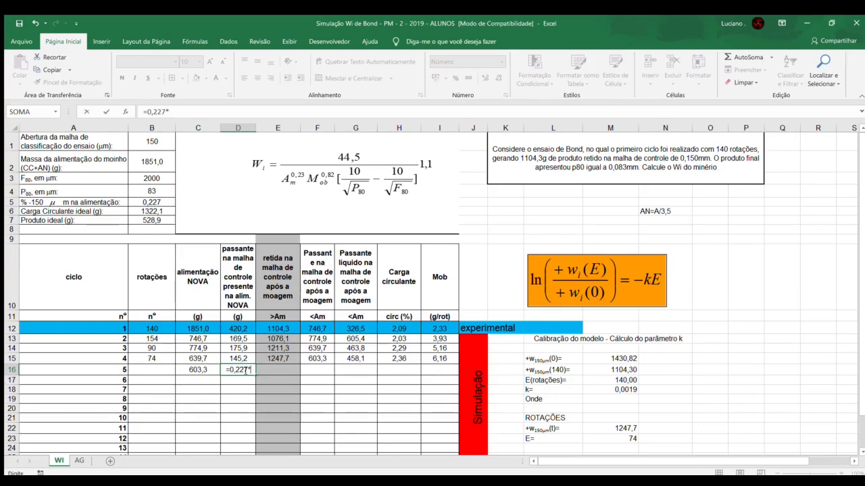
left_click(200, 369)
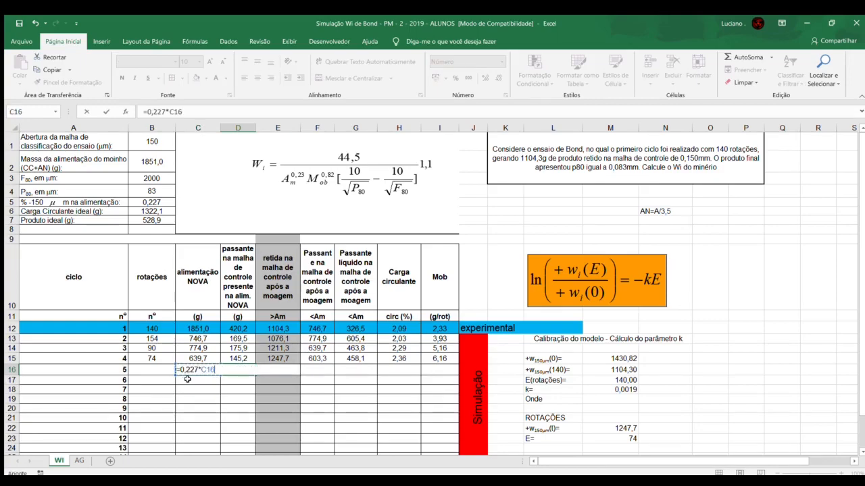
key("Return")
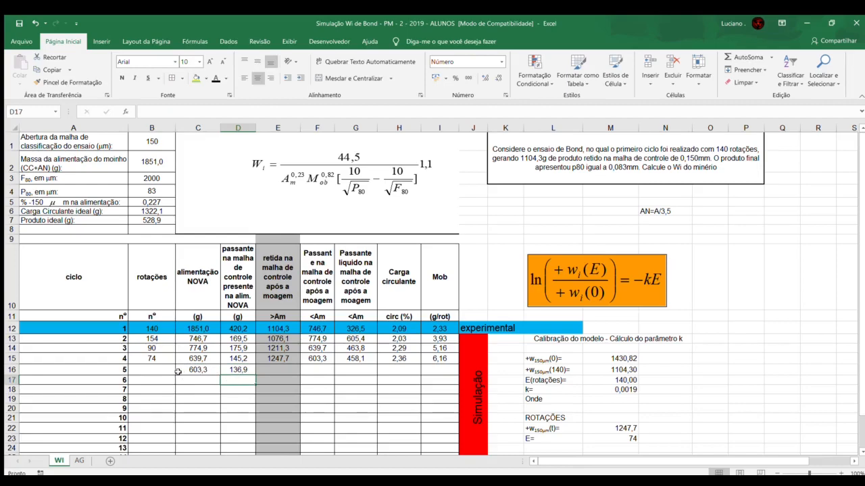
Step: Calculate cycle 5's rotations in B16 as =(B7-D16)/I15
left_click(163, 371)
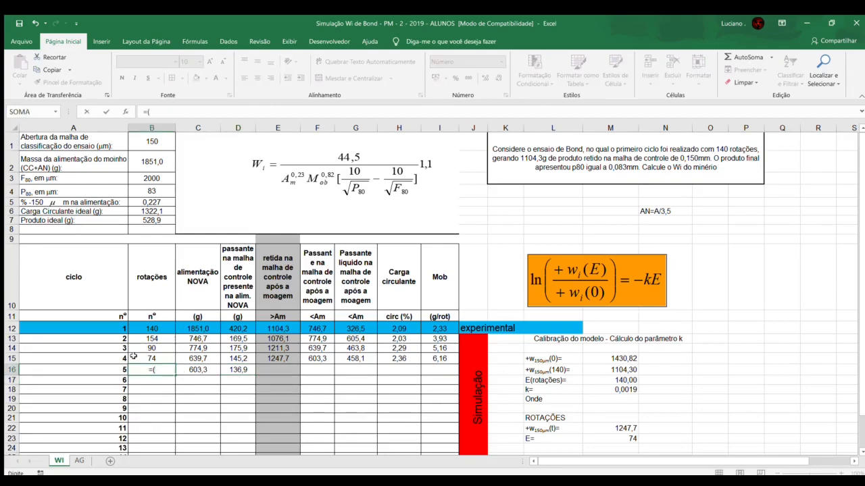
left_click(135, 217)
type("-")
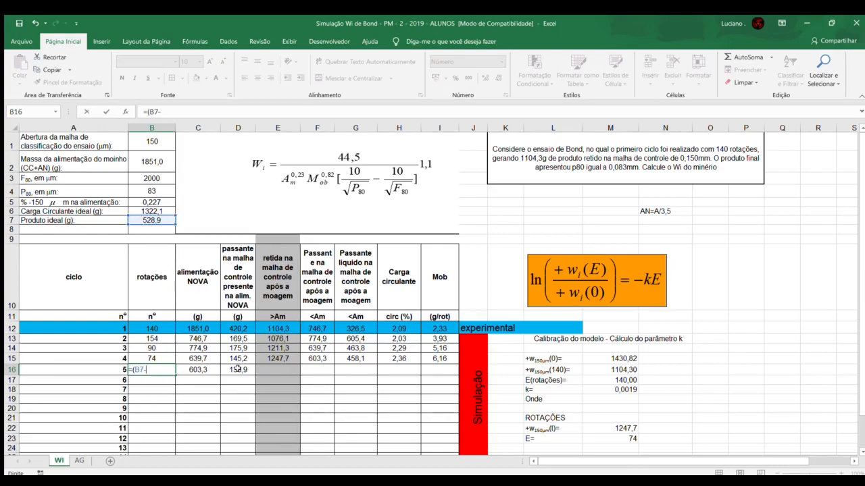
left_click(238, 368)
type(")/")
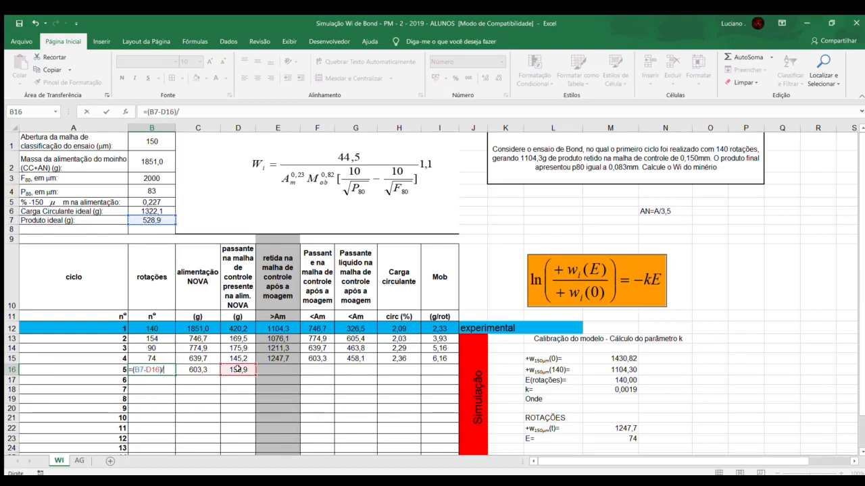
left_click(443, 359)
key("Return")
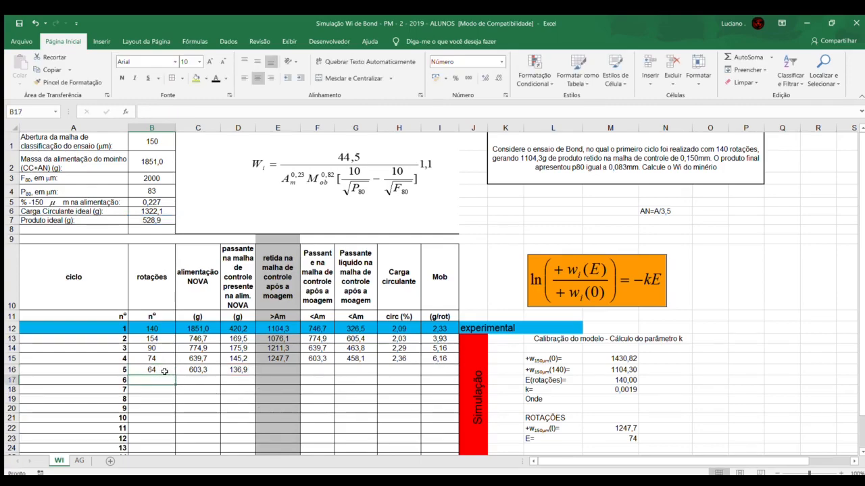
Step: Set the rotations E in M23 to cycle 5's value, 64, and check the simulated retained mass in M22
left_click(617, 440)
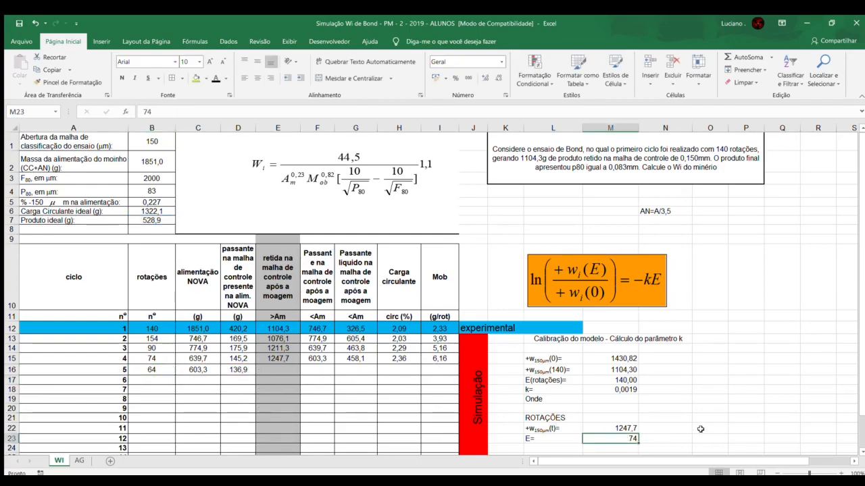
type("64")
key("Return")
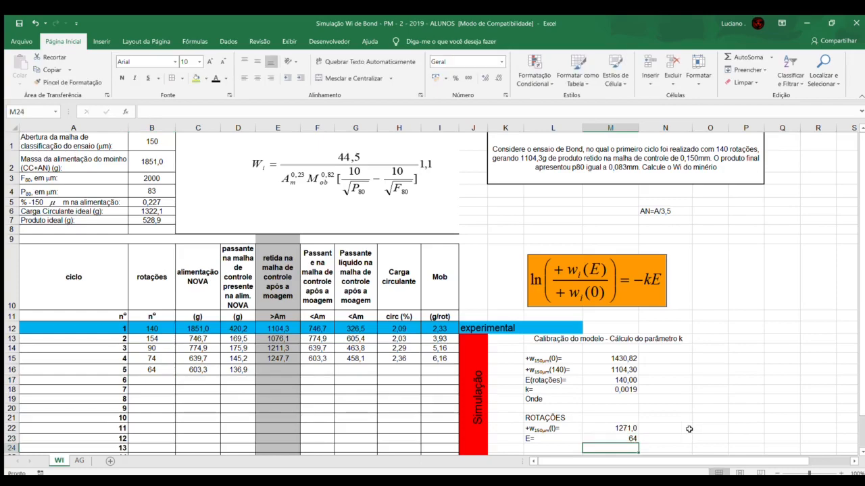
left_click(610, 429)
Step: Enter 1271 as cycle 5's retained mass after grinding in E16
left_click(280, 369)
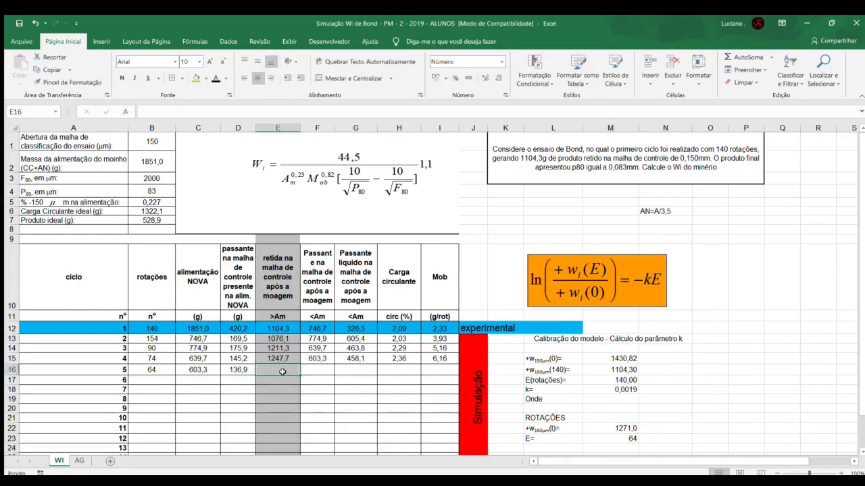
type("1271")
key("Return")
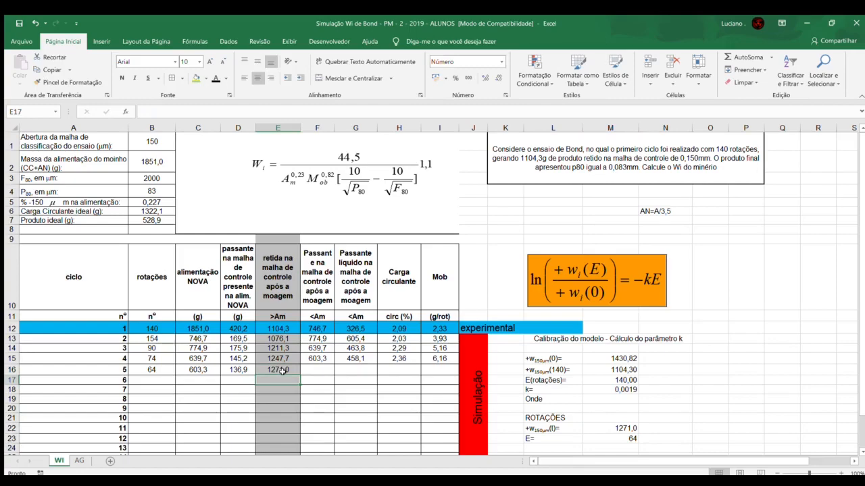
Step: Calculate cycle 5's passing mass after grinding in F16 as =B2-E16
key("Right")
key("Up")
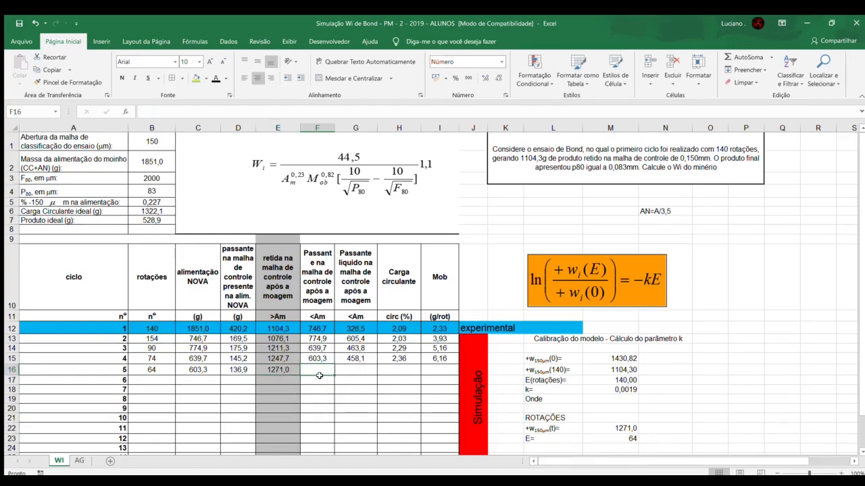
type("=")
left_click(142, 158)
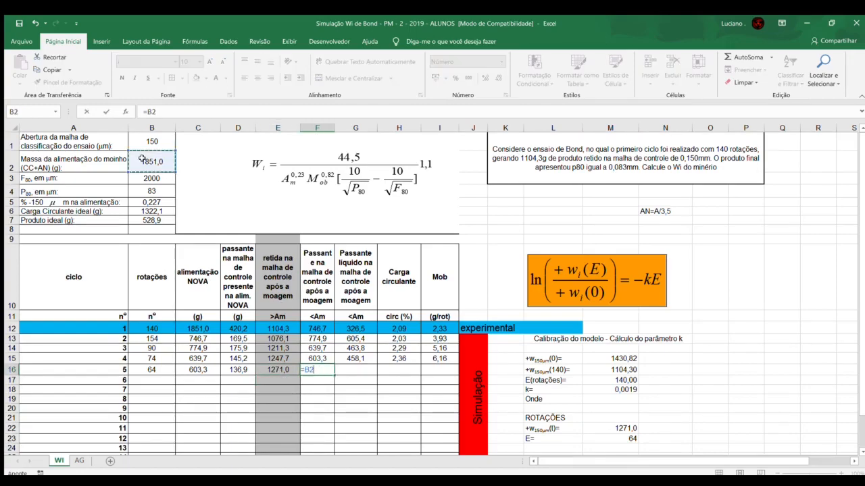
type("-")
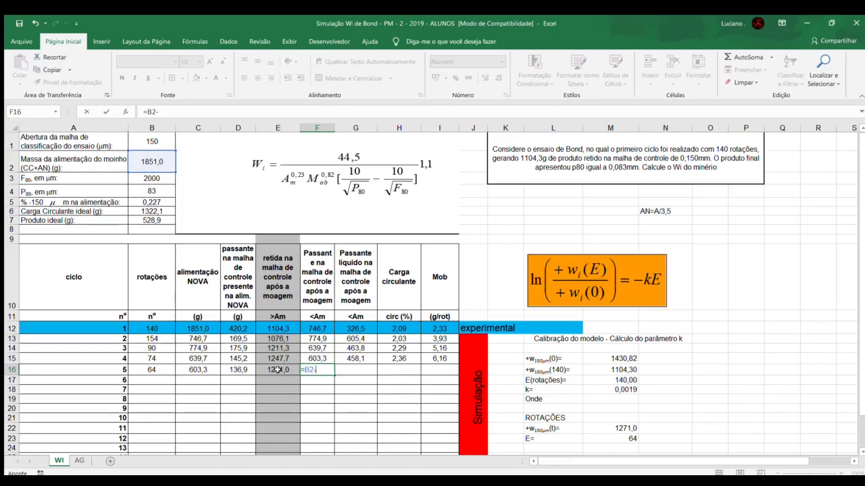
left_click(278, 370)
key("Return")
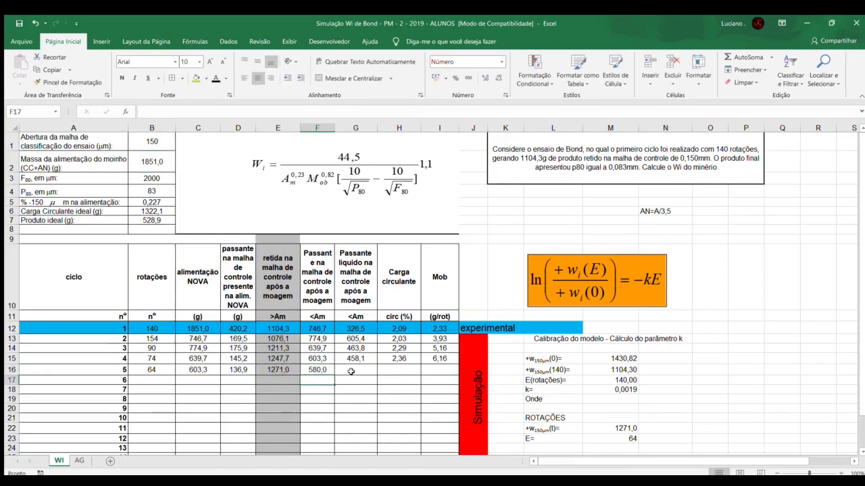
Step: Calculate cycle 5's net passing mass in G16 as =F16-D16
left_click(350, 370)
type("=")
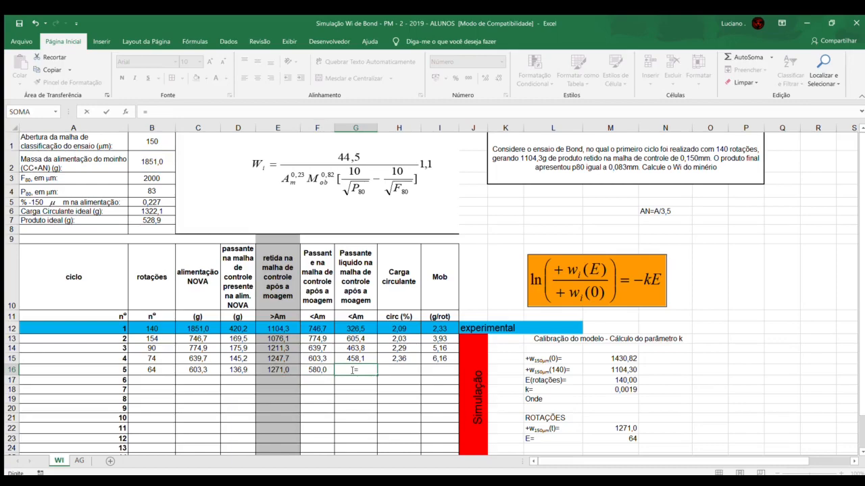
left_click(313, 370)
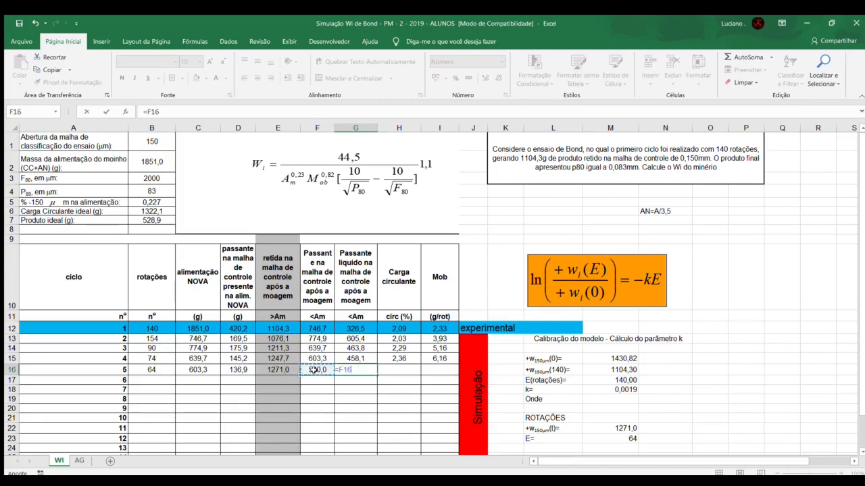
type("-")
left_click(241, 370)
key("Return")
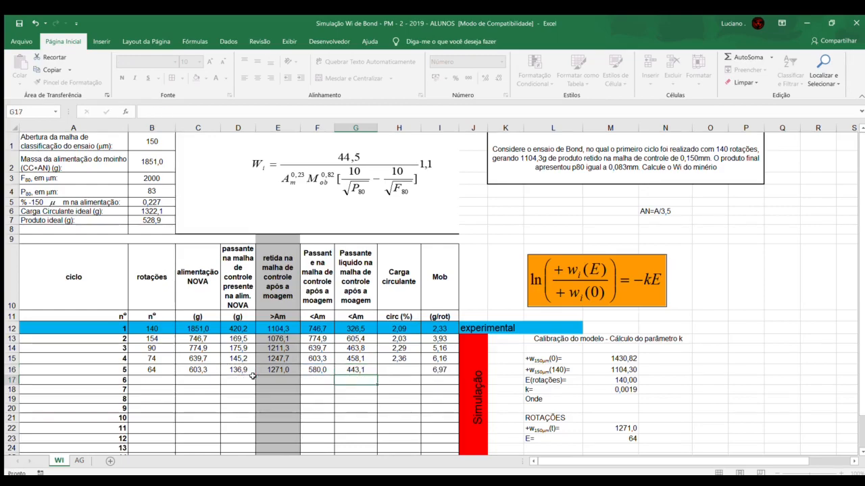
Step: Calculate cycle 5's circulating load in H16 as =E16/B7 and check the Mob formula in I16
left_click(387, 372)
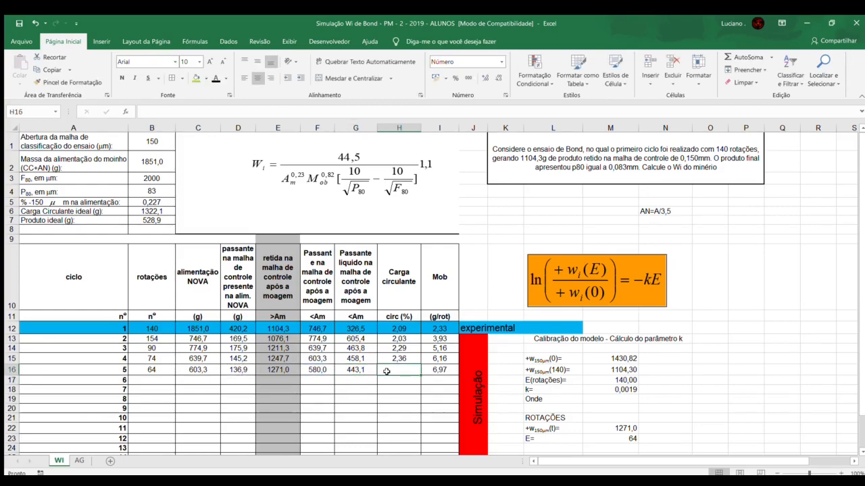
type("=")
left_click(292, 371)
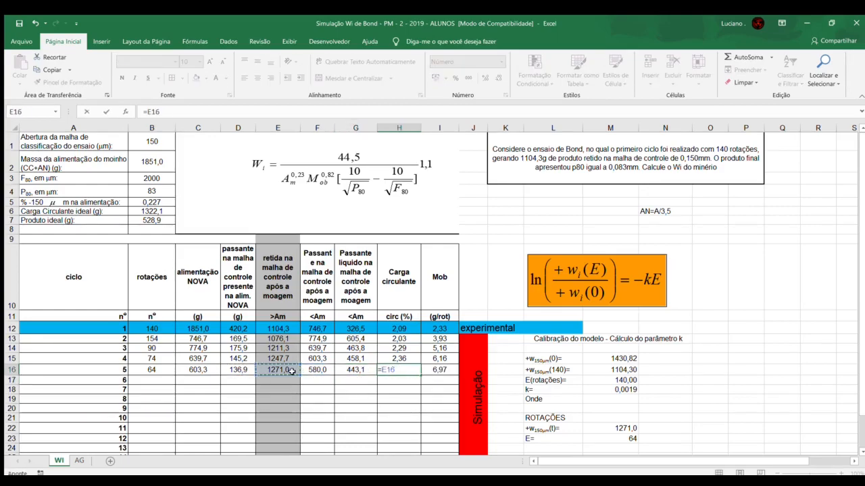
type("/")
left_click(138, 220)
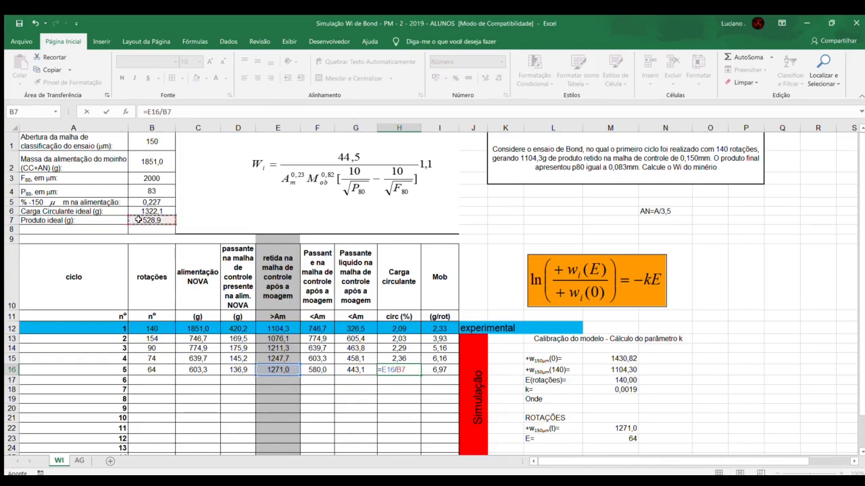
key("Return")
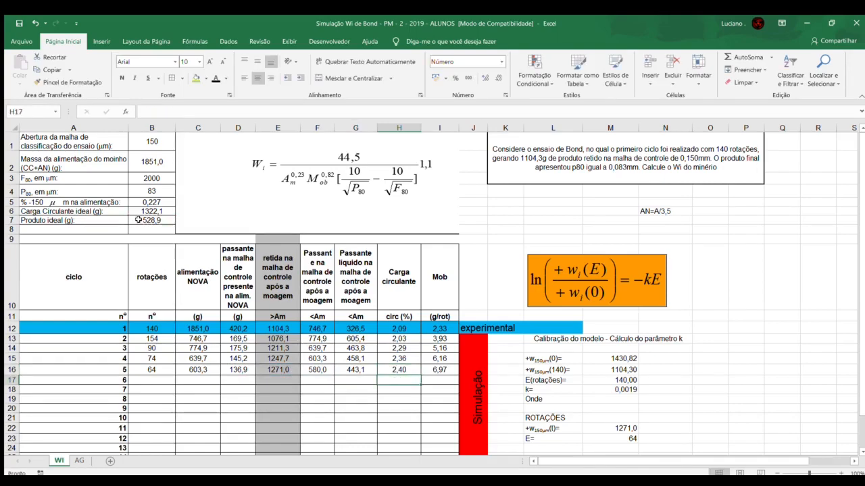
left_click(405, 371)
left_click(431, 370)
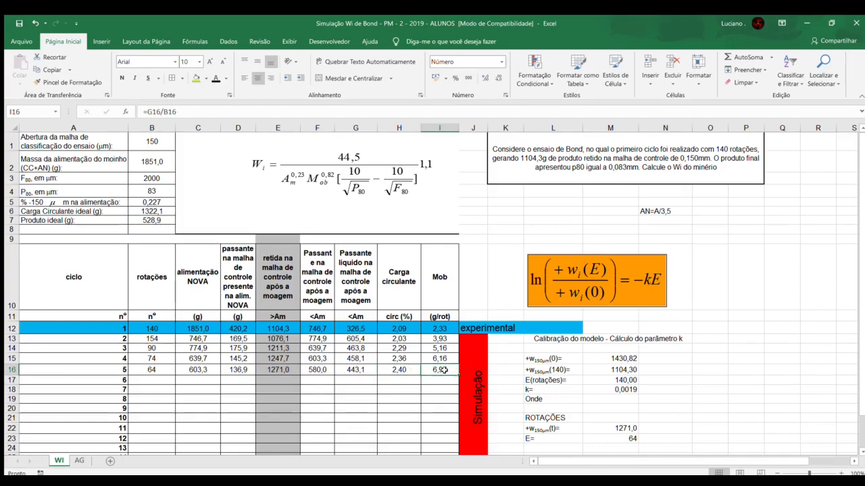
left_click(435, 381)
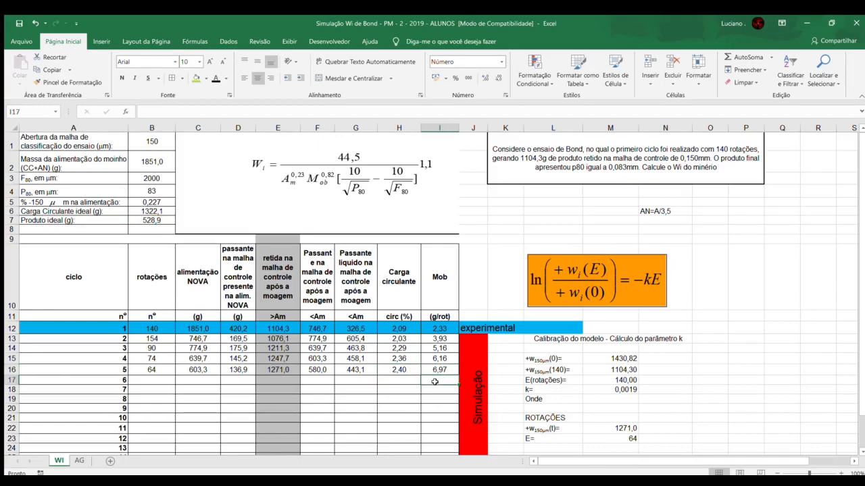
Step: Set cycle 6's new feed mass in C17 equal to cycle 5's passing mass with =F16
left_click(438, 388)
left_click(438, 372)
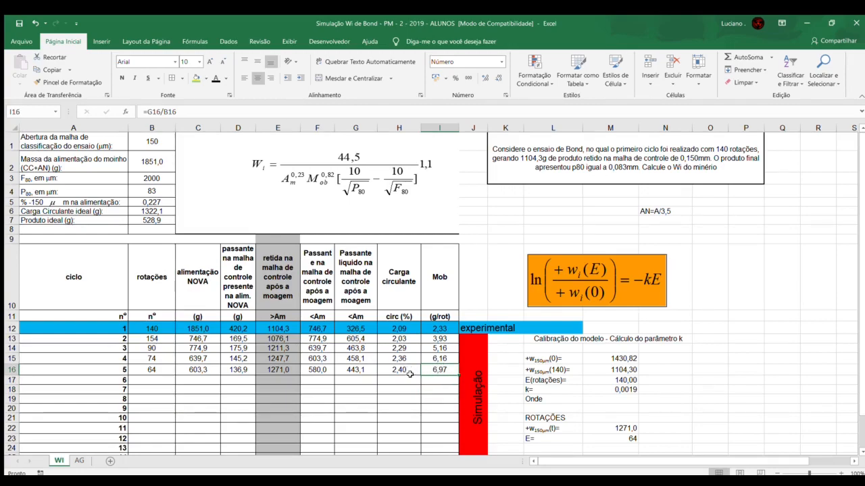
left_click(197, 382)
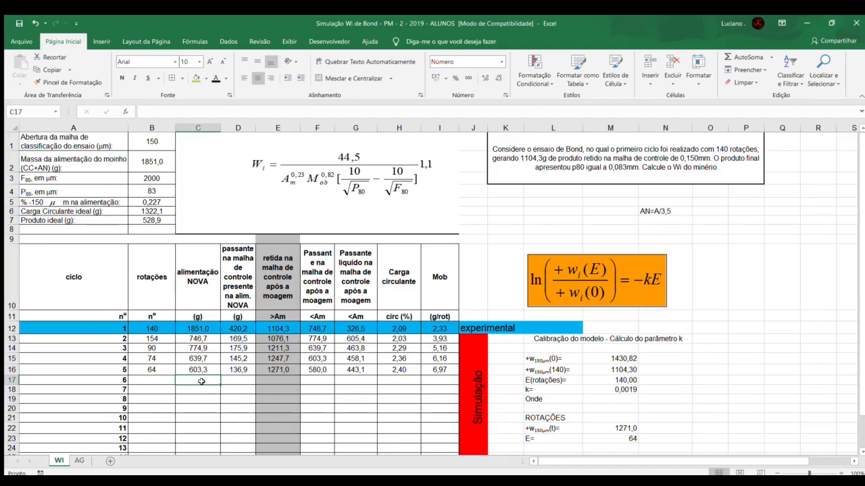
type("=")
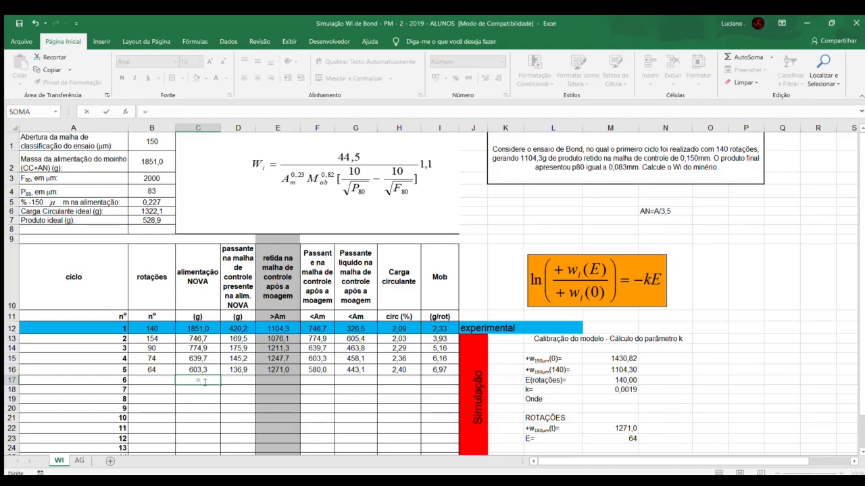
left_click(312, 370)
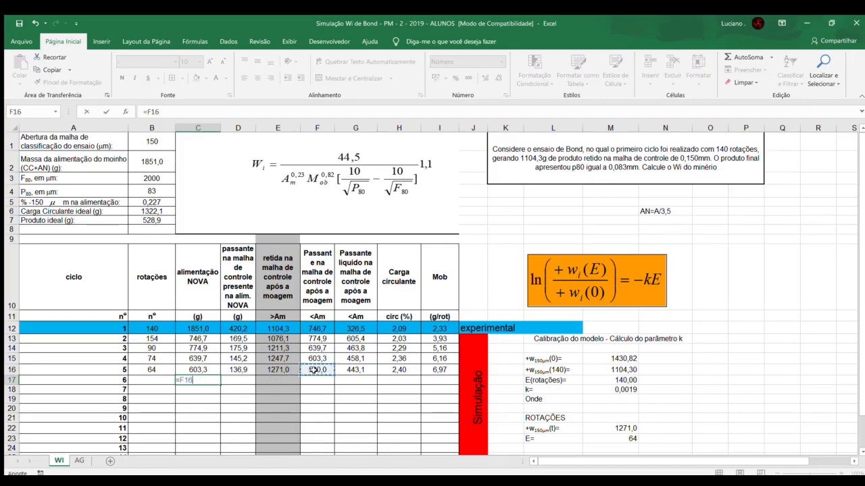
key("Return")
Step: Calculate the control-mesh passing mass present in cycle 6's new feed in D17 as =0,227*C17
left_click(242, 381)
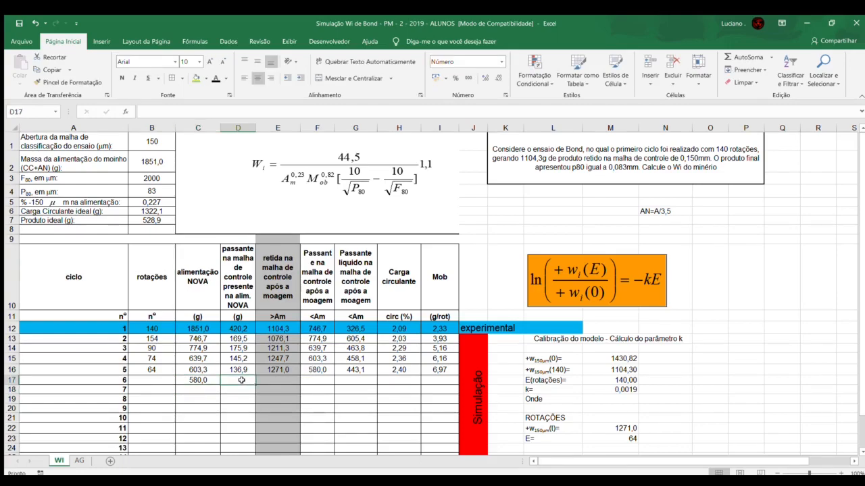
type("=0,227*")
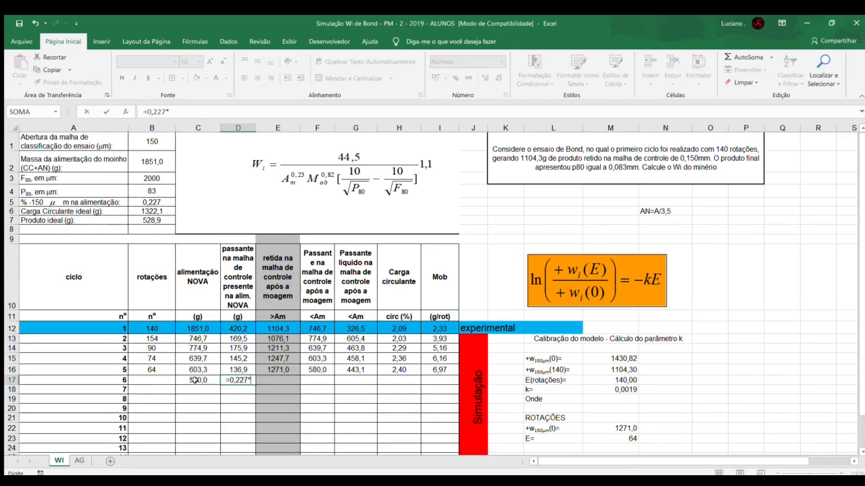
left_click(195, 380)
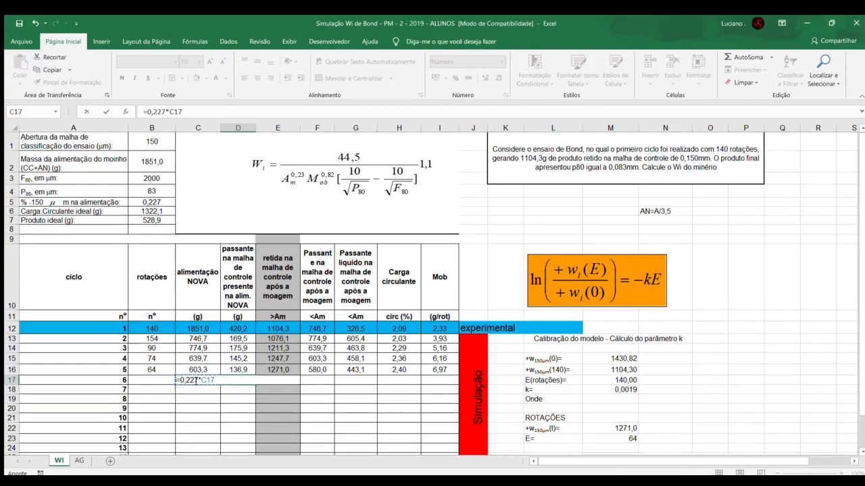
key("Return")
Step: Calculate cycle 6's number of rotations in B17 as =(B7-D17)/I16
left_click(164, 381)
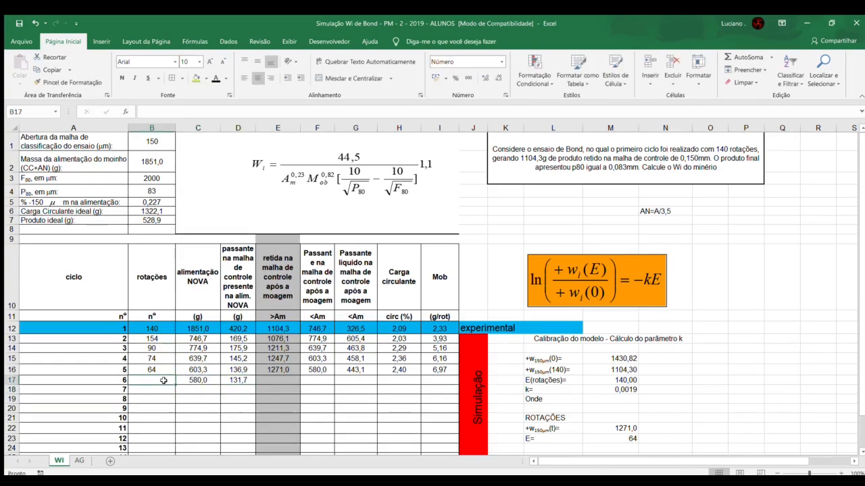
type("=(")
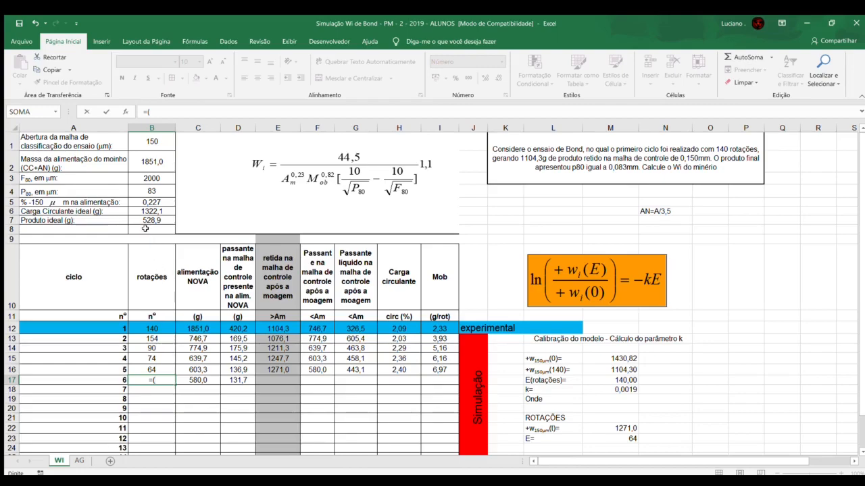
left_click(145, 220)
type("-")
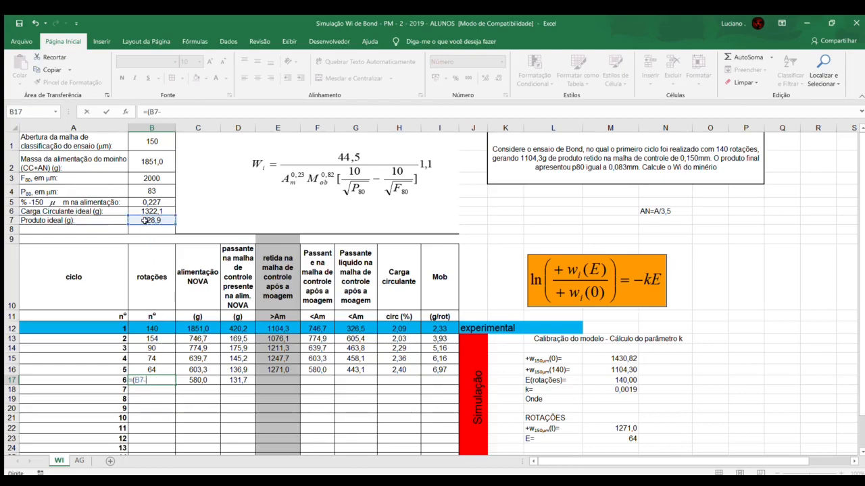
left_click(241, 381)
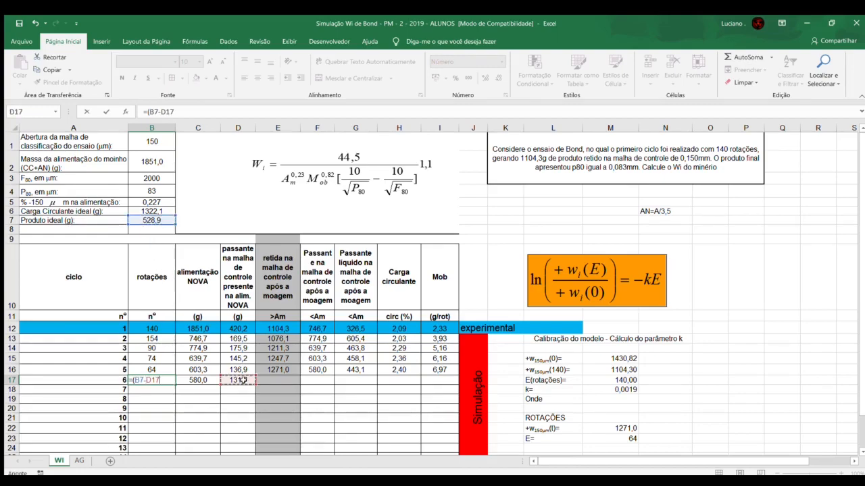
type(")/")
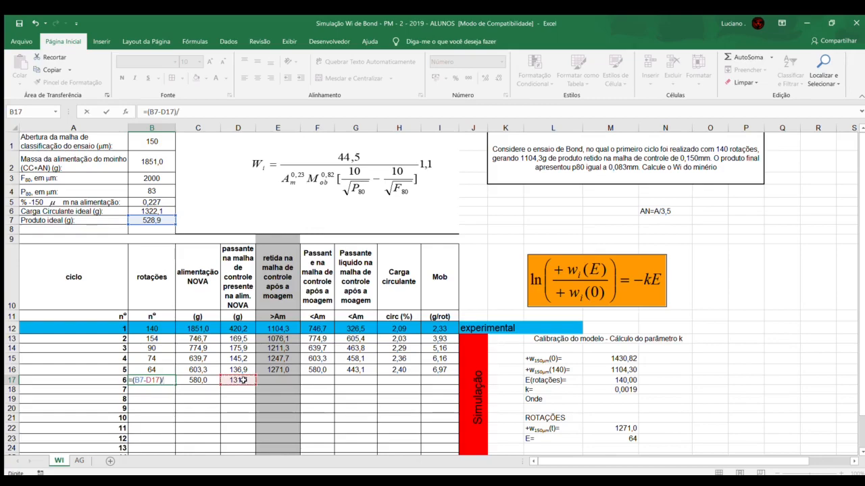
left_click(433, 369)
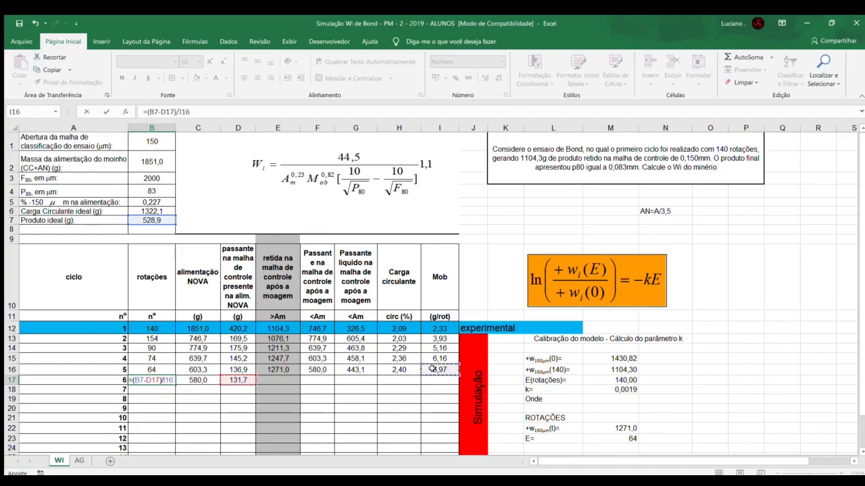
key("Return")
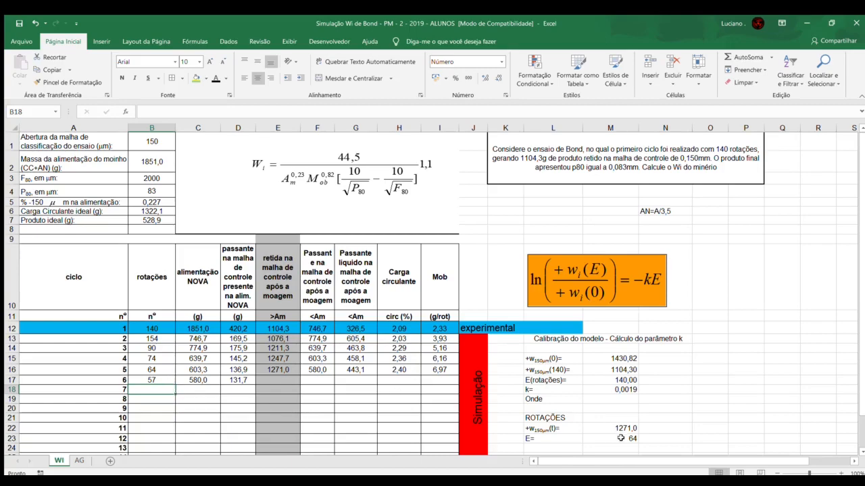
Step: Set the rotations E of the simulation model in M23 to 57 for cycle 6
left_click(285, 382)
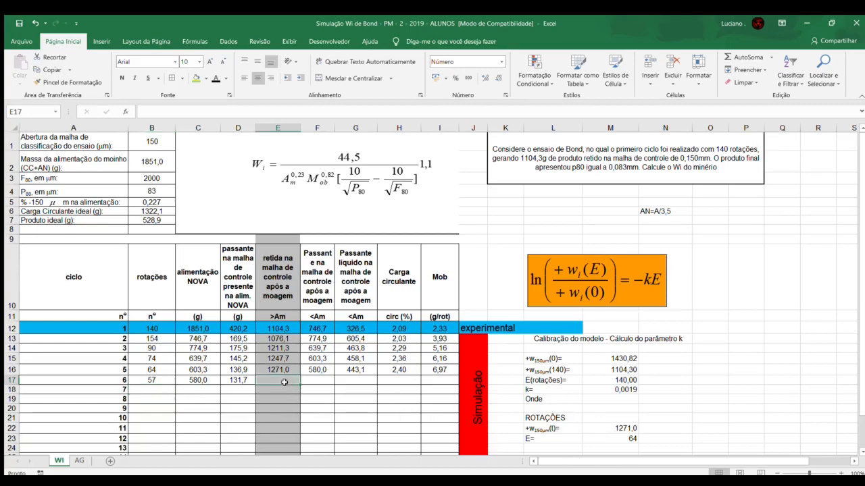
left_click(614, 438)
type("57")
key("Return")
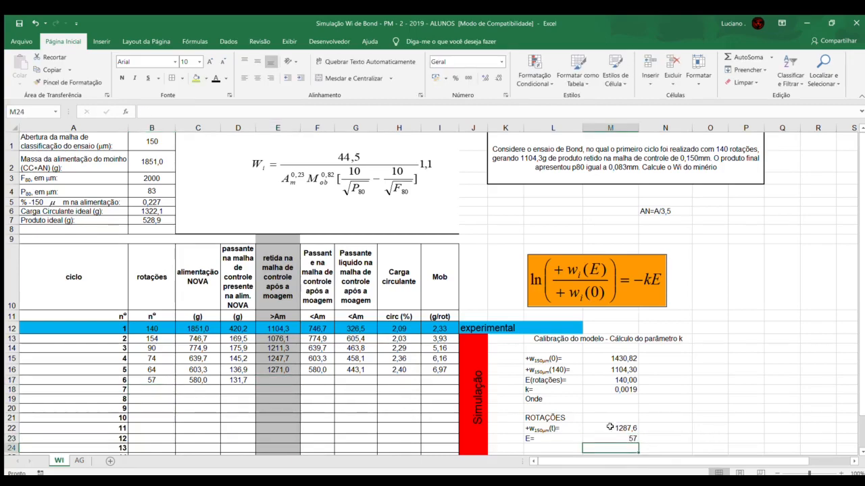
Step: Enter 1287,6 as cycle 6's retained mass after grinding in E17
left_click(287, 379)
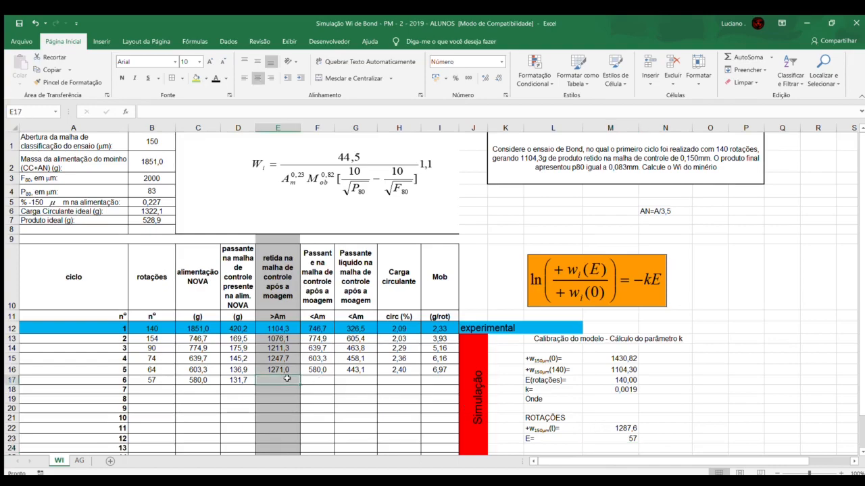
type("1287,6")
key("Return")
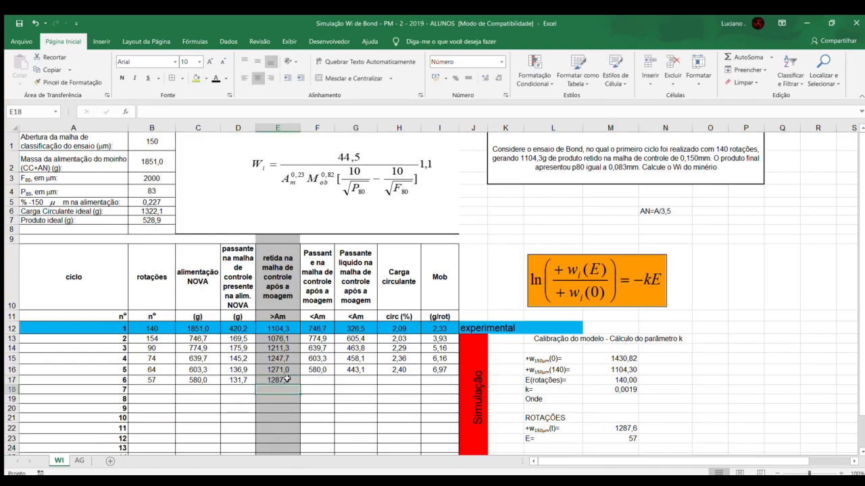
Step: Calculate cycle 6's passing mass after grinding in F17 as =B2-E17
left_click(316, 380)
type("=")
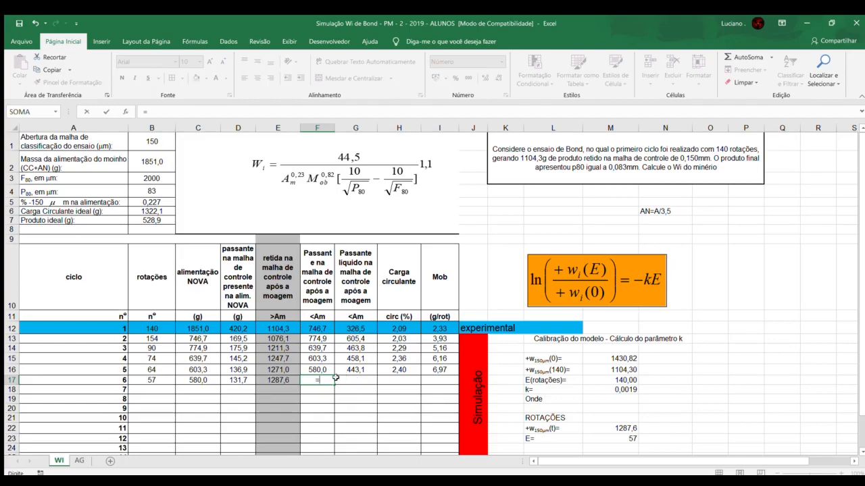
left_click(156, 163)
type("-")
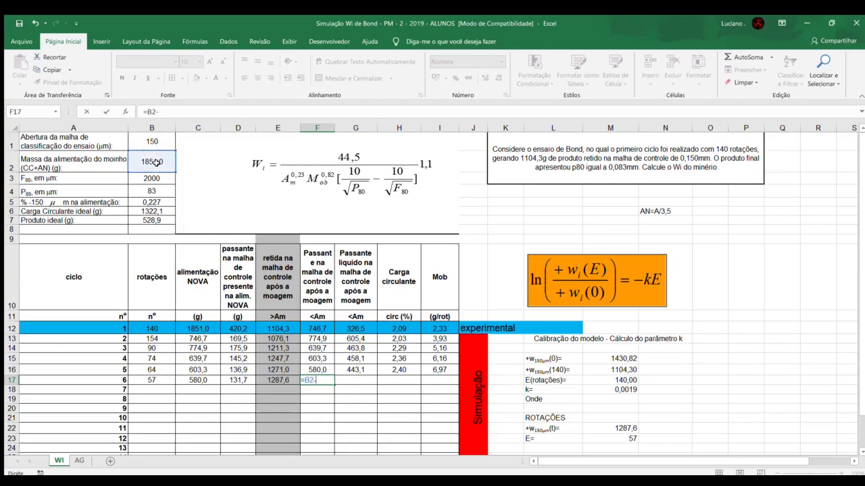
left_click(261, 379)
key("Return")
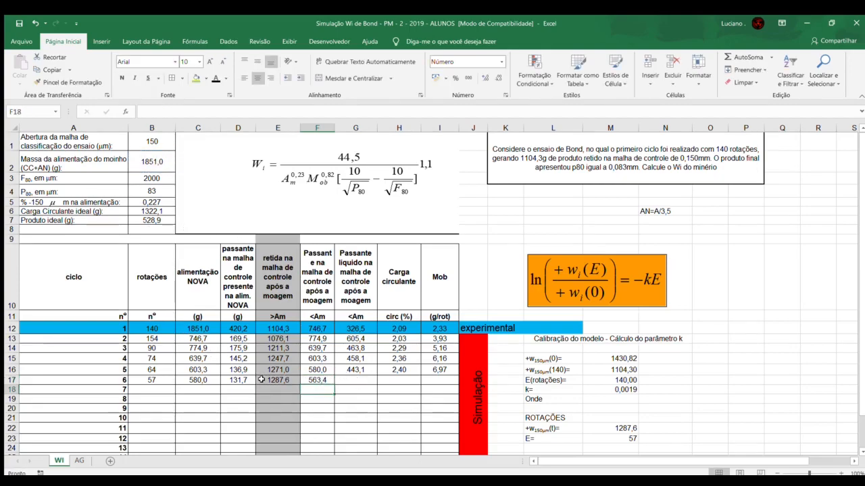
Step: Calculate cycle 6's net passing mass in G17 as =F17-D17
left_click(345, 380)
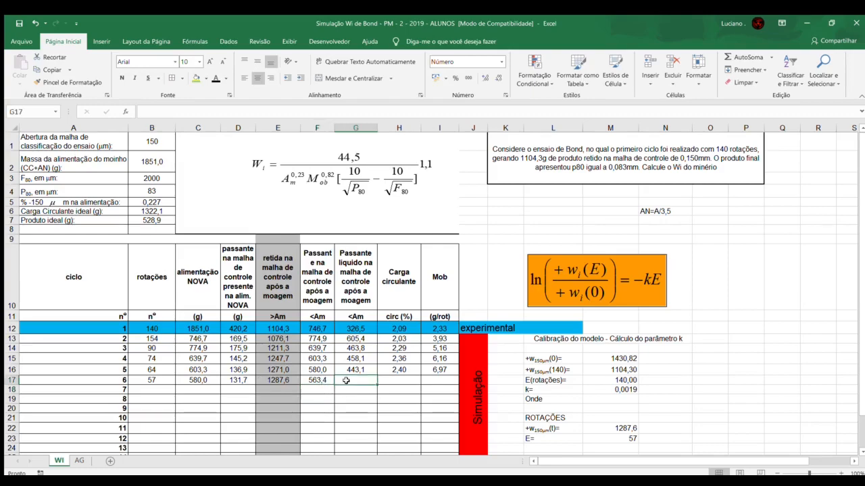
type("=")
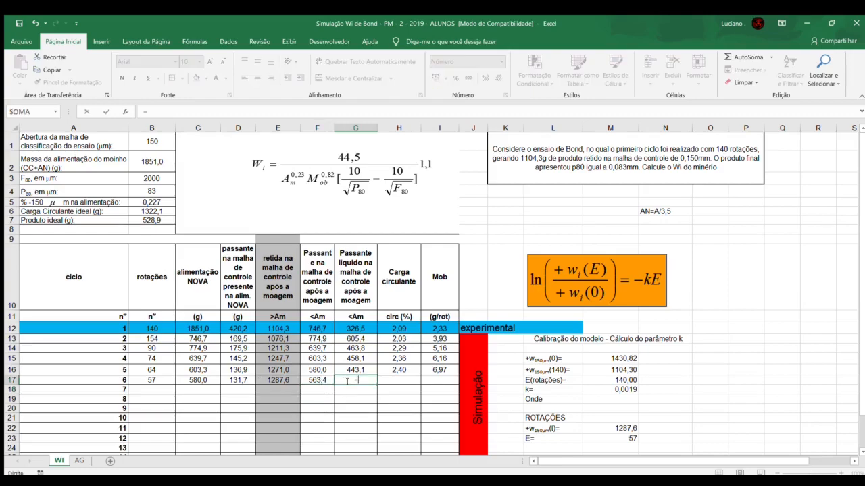
left_click(316, 383)
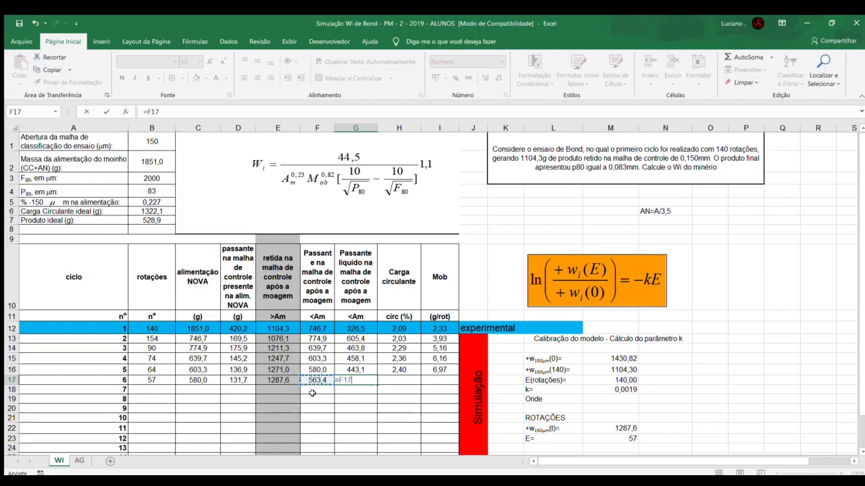
type("-")
left_click(234, 380)
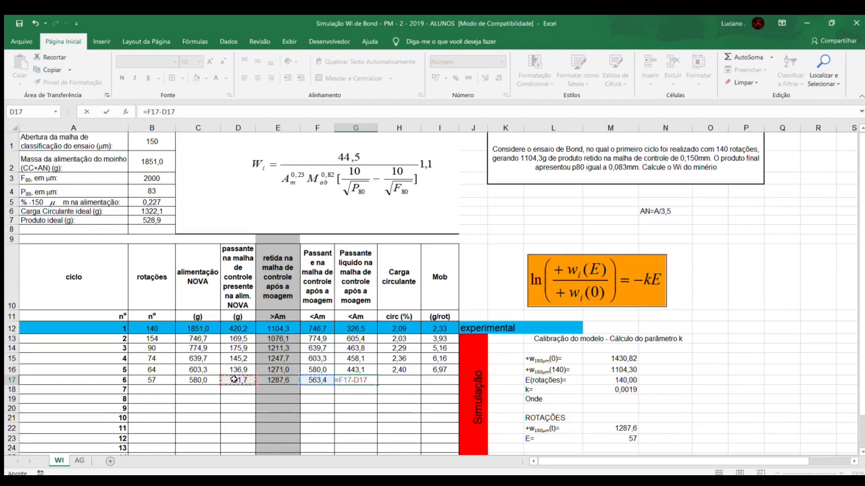
key("Return")
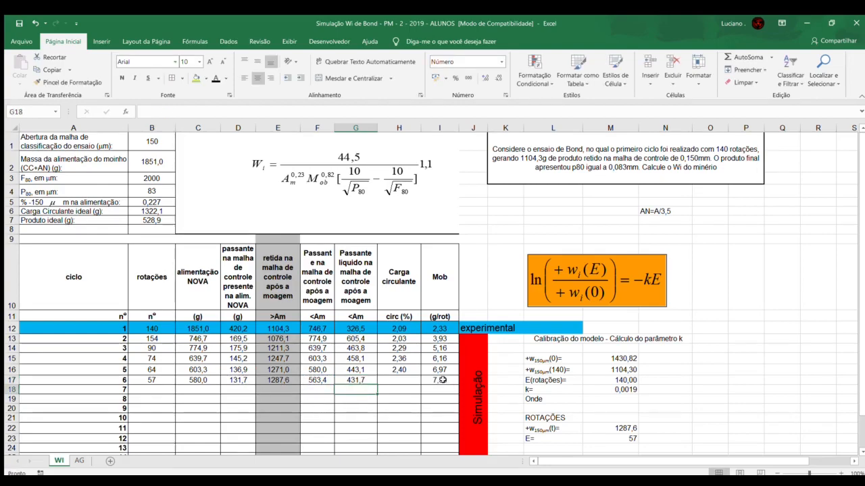
Step: Calculate cycle 6's circulating load in H17 as =E17/B7
left_click(406, 381)
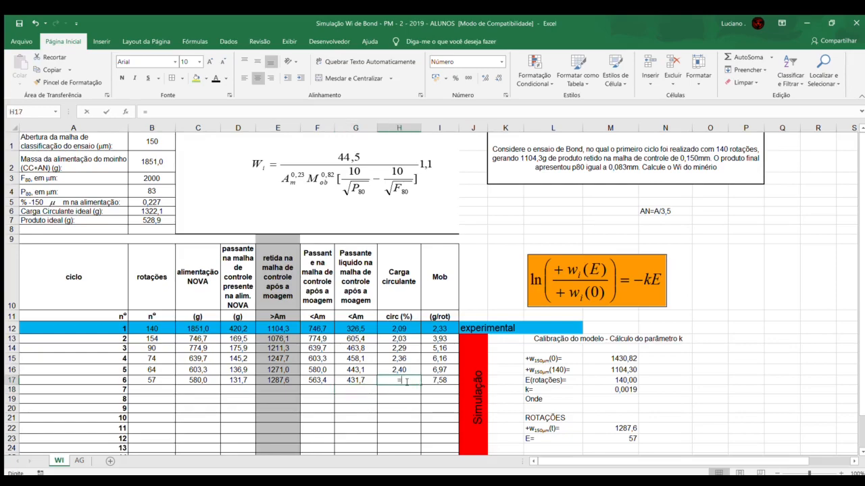
type("=")
left_click(279, 380)
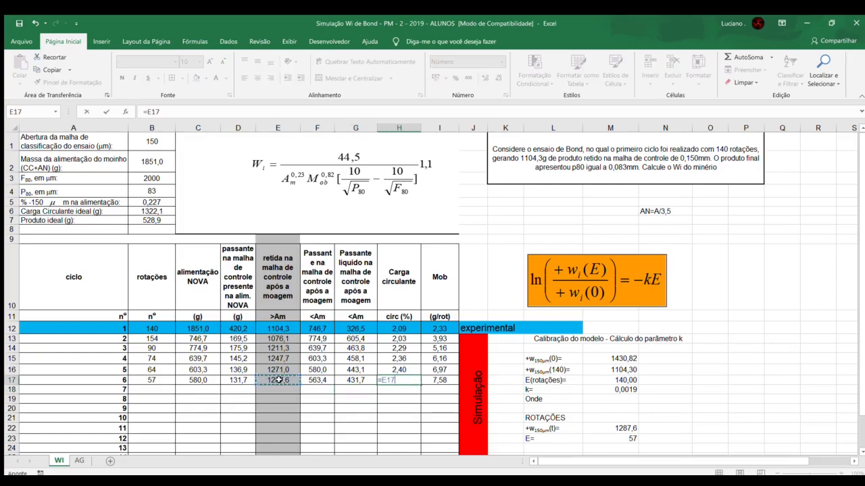
type("/")
left_click(143, 216)
key("Return")
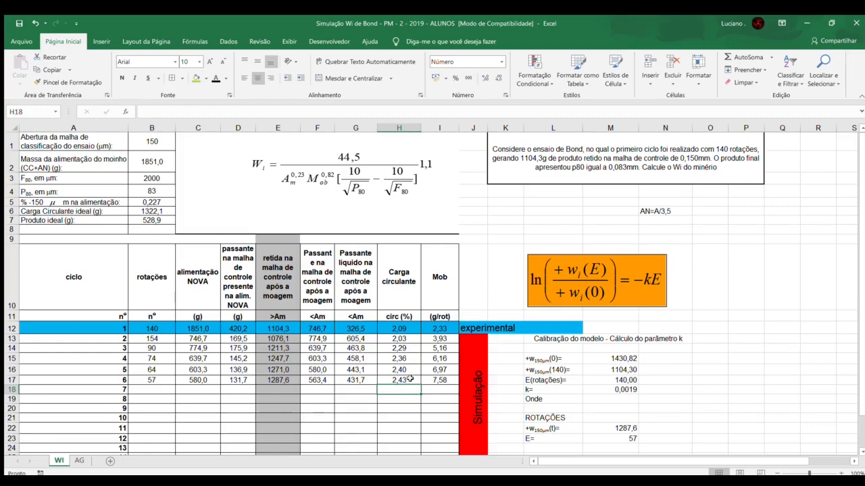
scroll(408, 376, "down", 2)
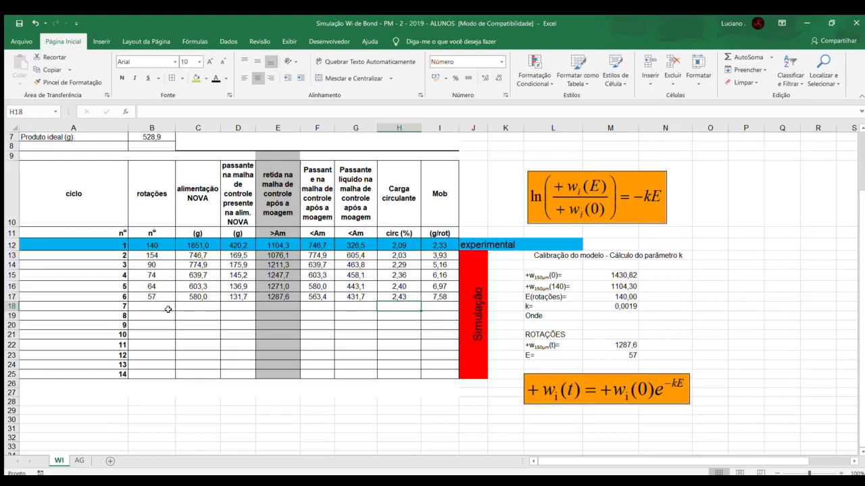
left_click(401, 316)
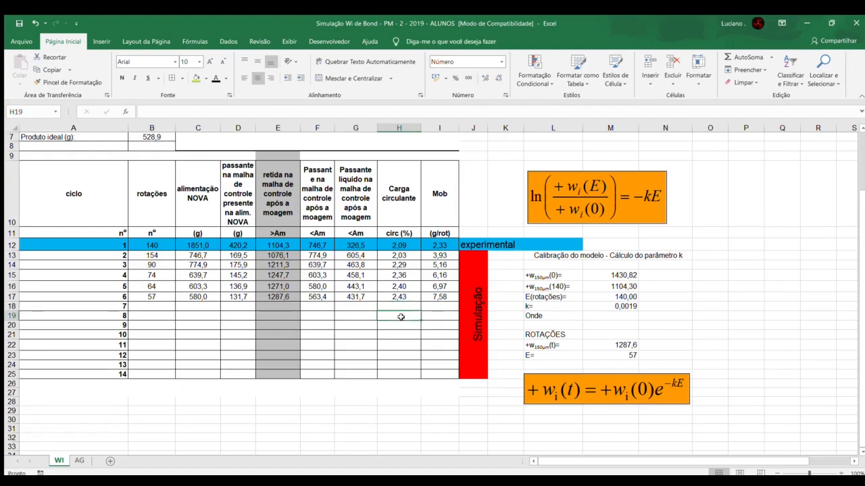
left_click(399, 325)
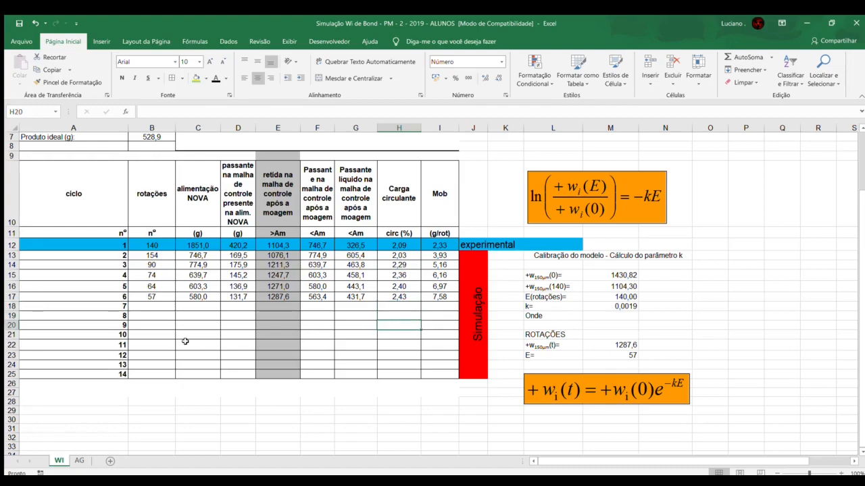
left_click(379, 305)
Step: Set cycle 7's new feed mass in C18 to =F17, the passing mass from cycle 6
left_click(186, 305)
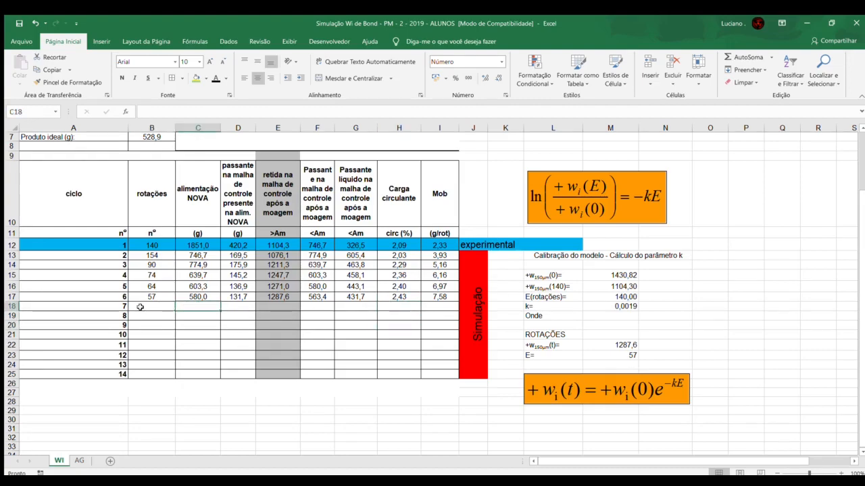
type("=")
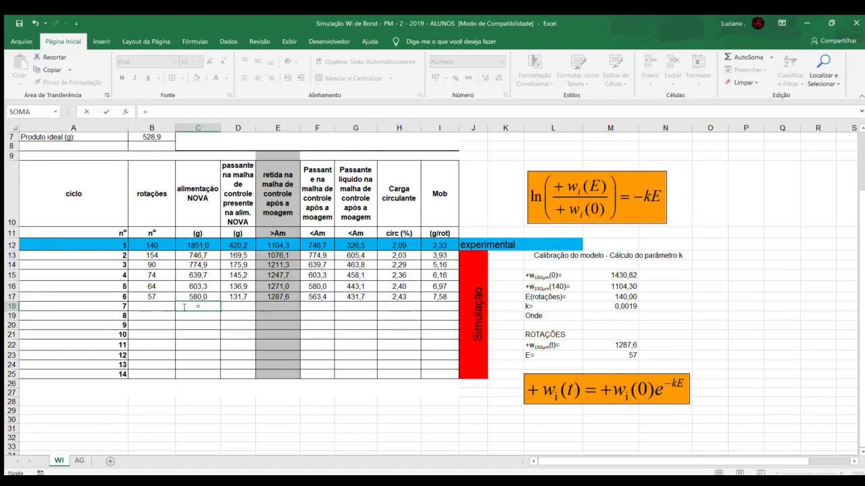
left_click(323, 297)
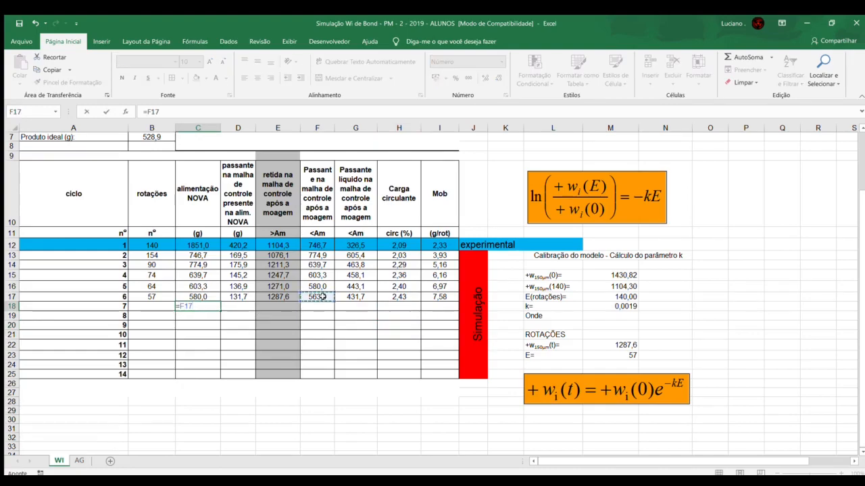
key("Return")
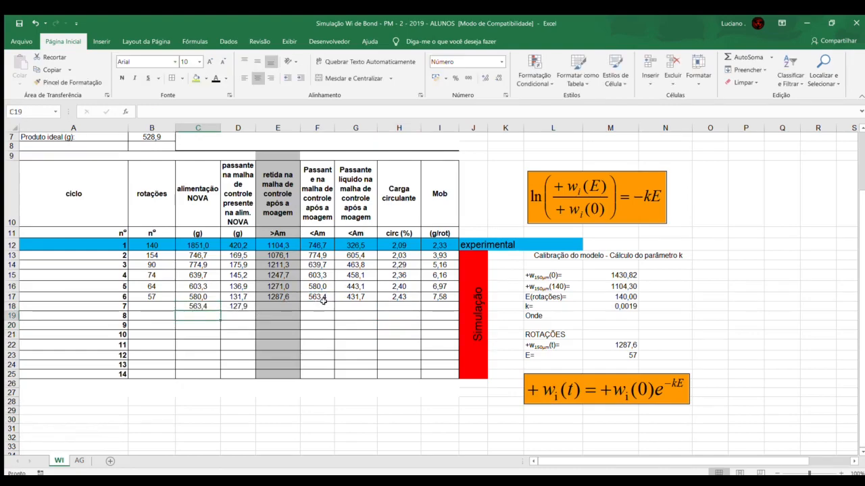
left_click(234, 307)
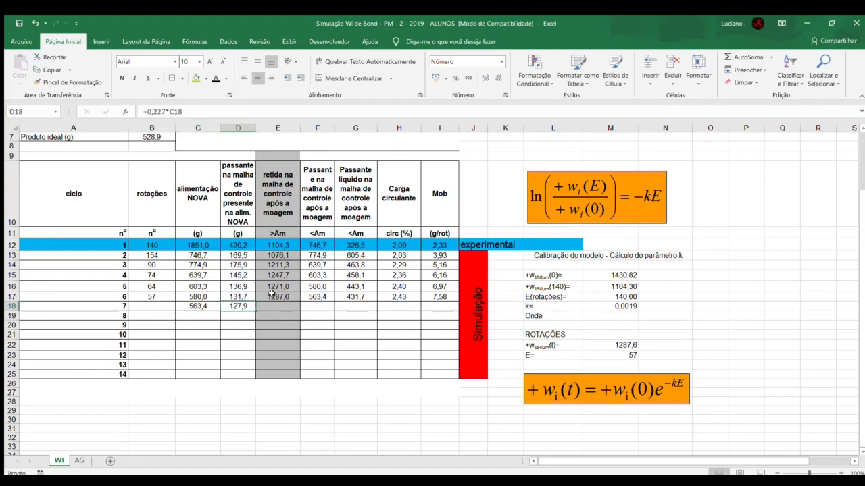
Step: Calculate cycle 7's number of rotations in B18 as =(B7-D18)/I17
left_click(153, 308)
type("=(")
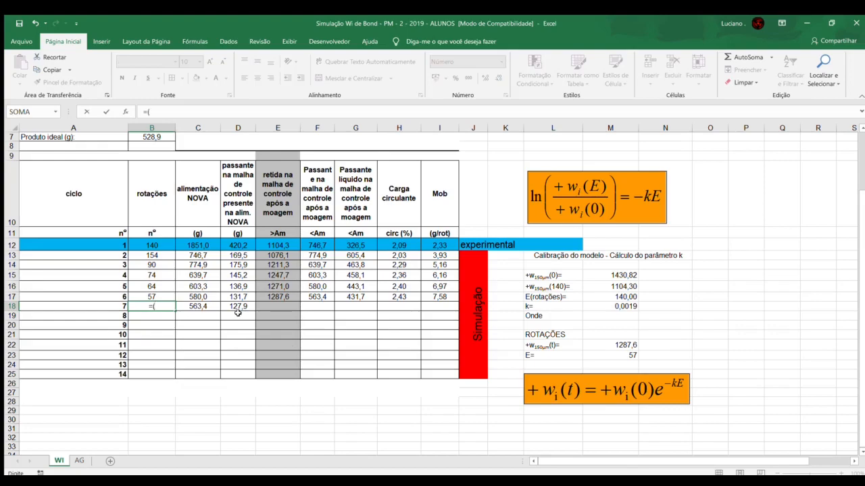
scroll(238, 313, "up", 2)
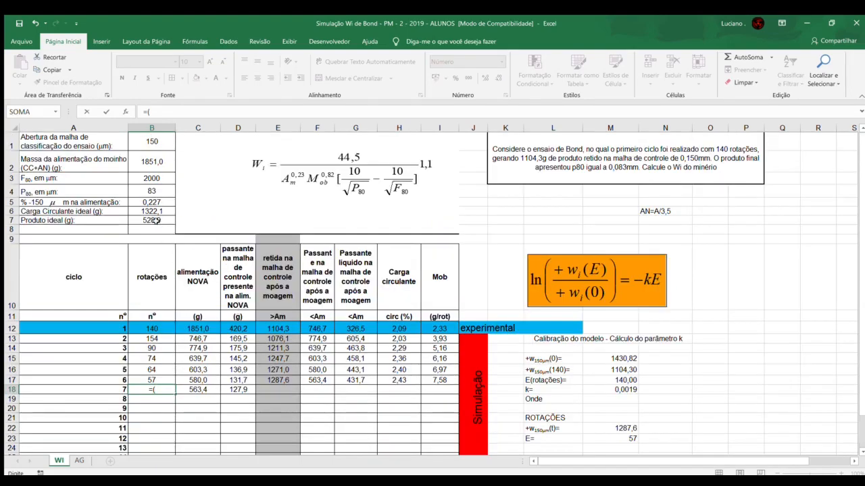
left_click(155, 220)
type("-")
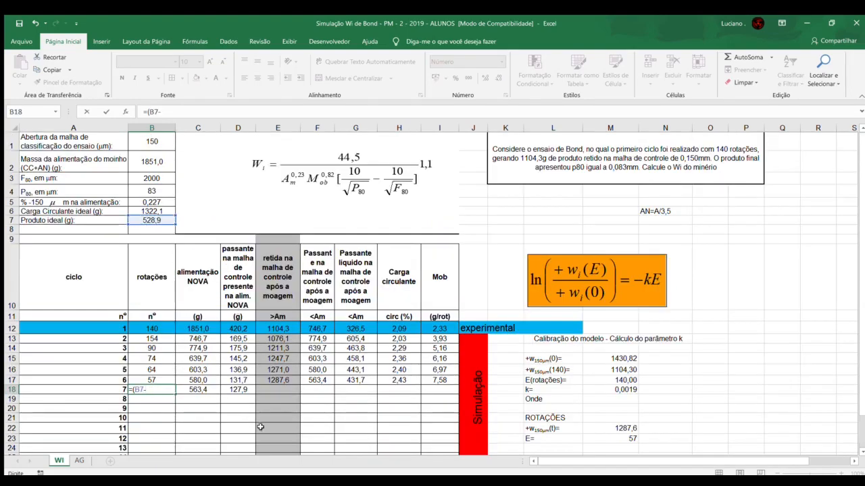
left_click(237, 390)
type(")/")
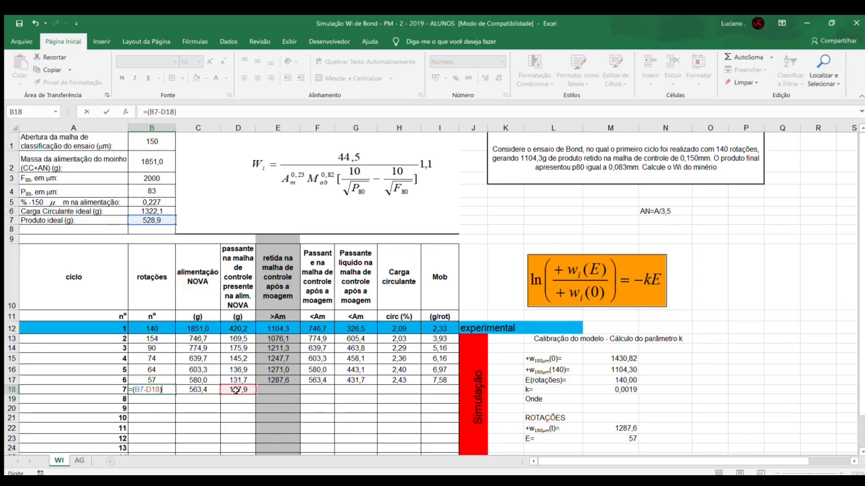
left_click(448, 382)
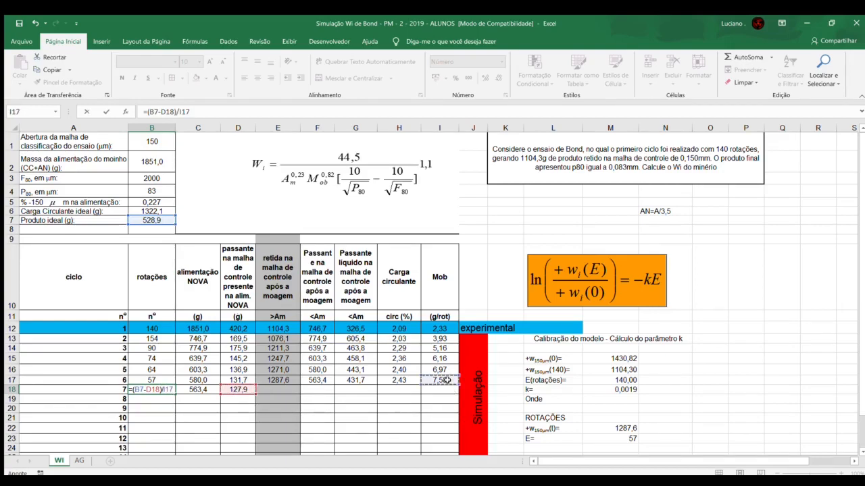
key("Return")
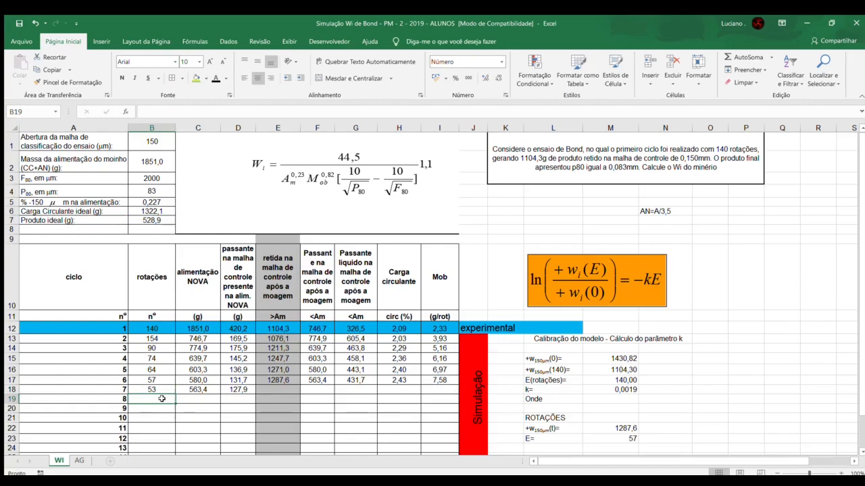
Step: Replace cycle 7's rotations formula in B18 with the fixed value 50
scroll(164, 390, "down", 1)
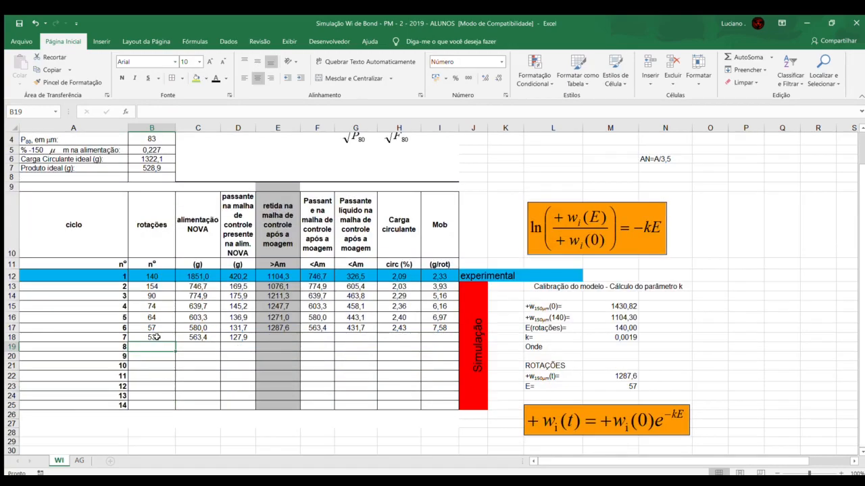
left_click(156, 337)
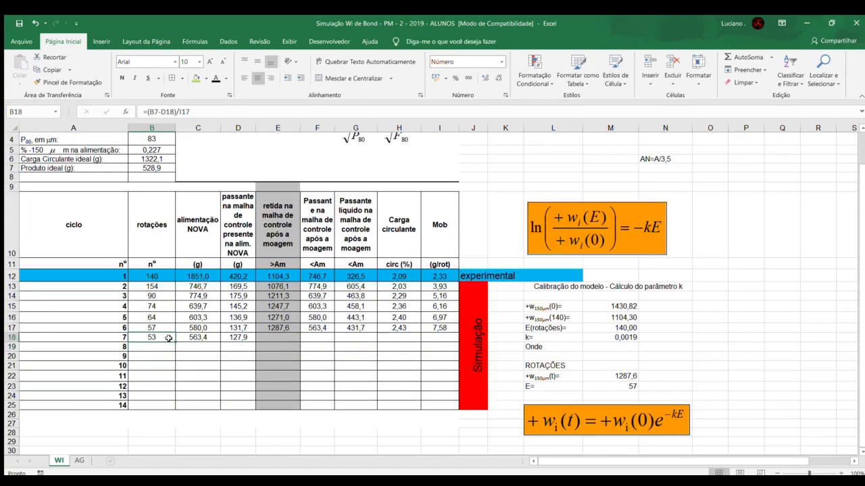
key("Right")
key("Right")
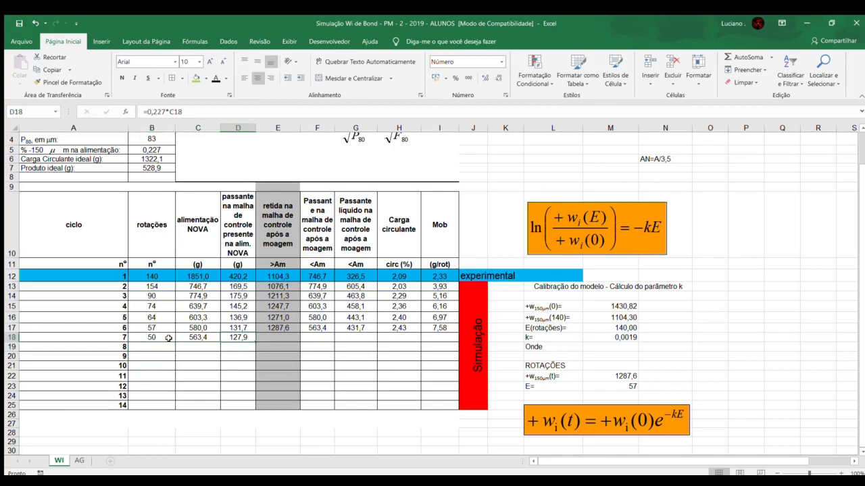
key("Right")
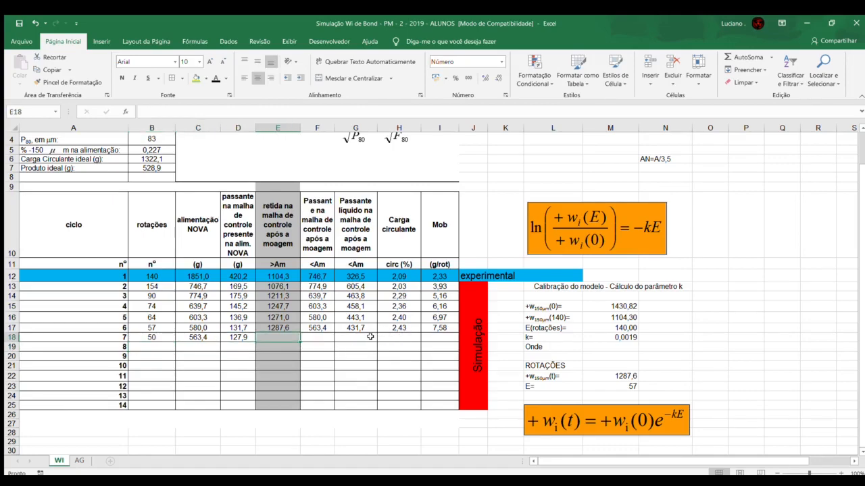
Step: Set the rotations E in M23 of the simulation block to 50 for cycle 7
left_click_drag(369, 337, 432, 357)
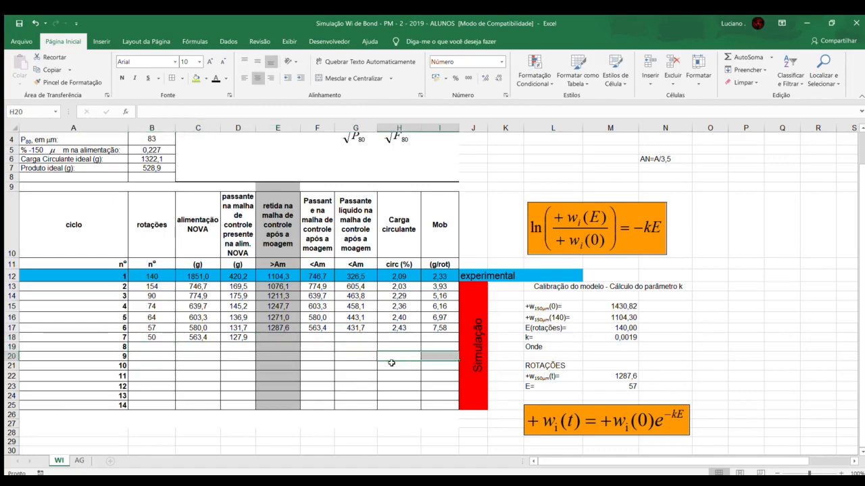
left_click(394, 340)
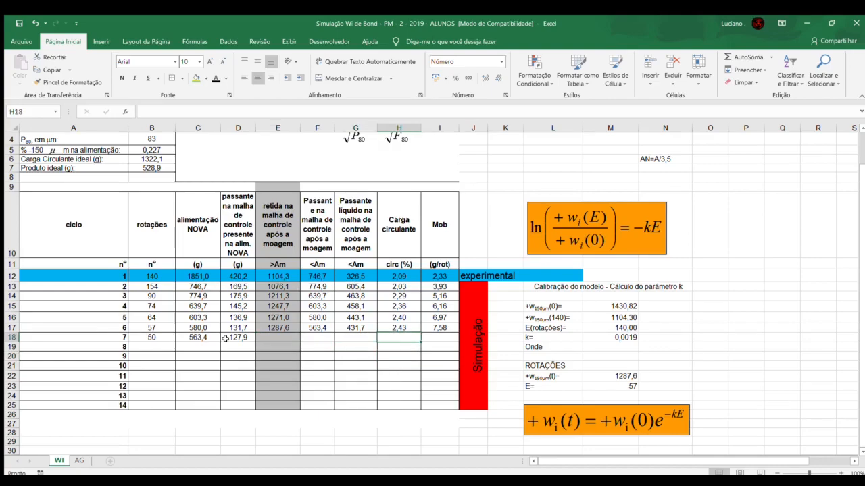
left_click(154, 336)
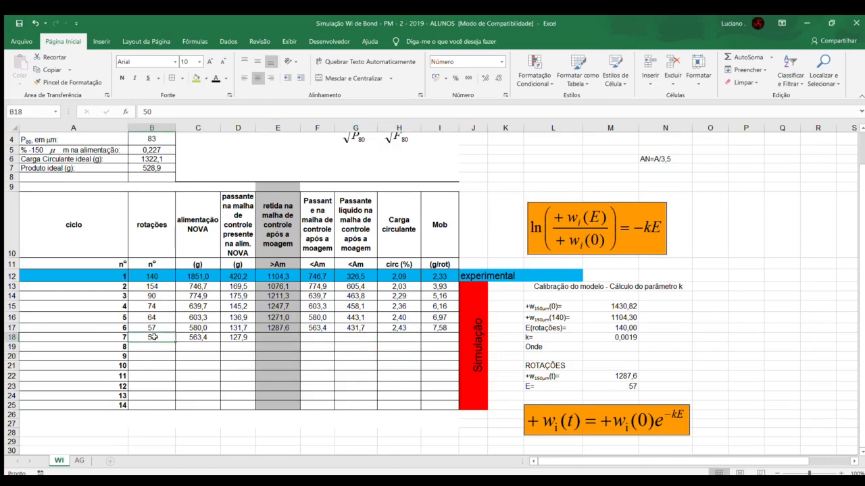
left_click(627, 387)
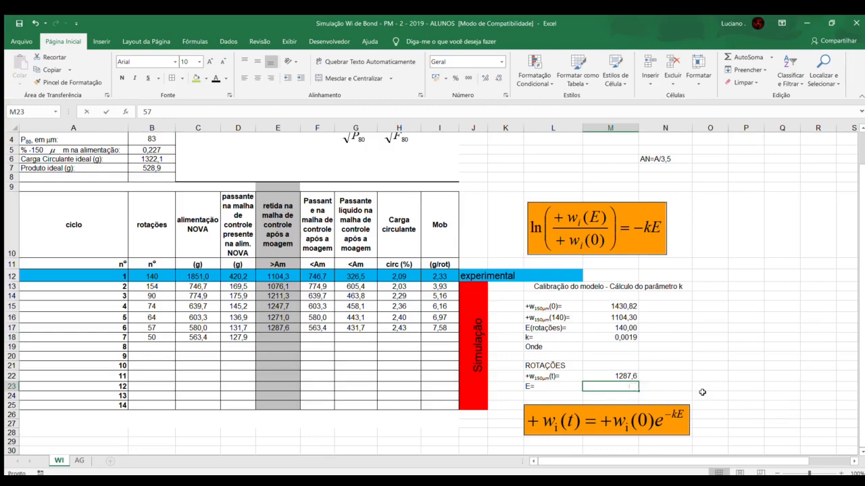
type("50")
key("Return")
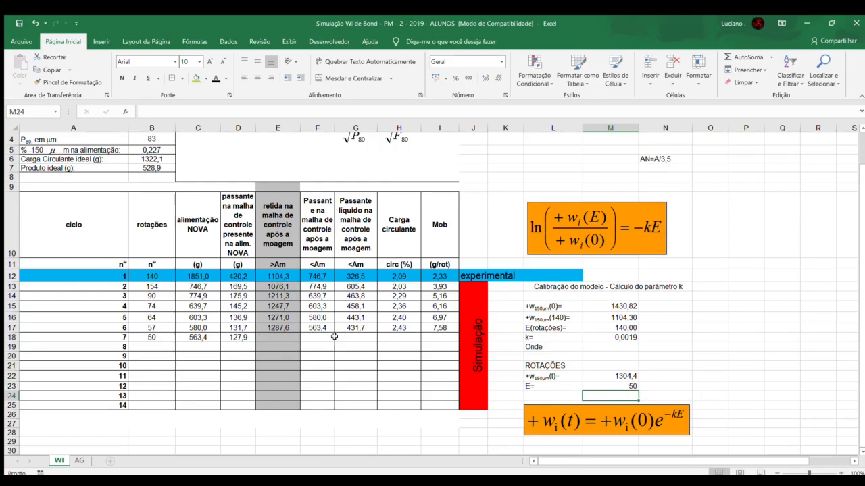
Step: Enter 1304,4 as cycle 7's retained mass after grinding in E18
left_click_drag(393, 338, 392, 372)
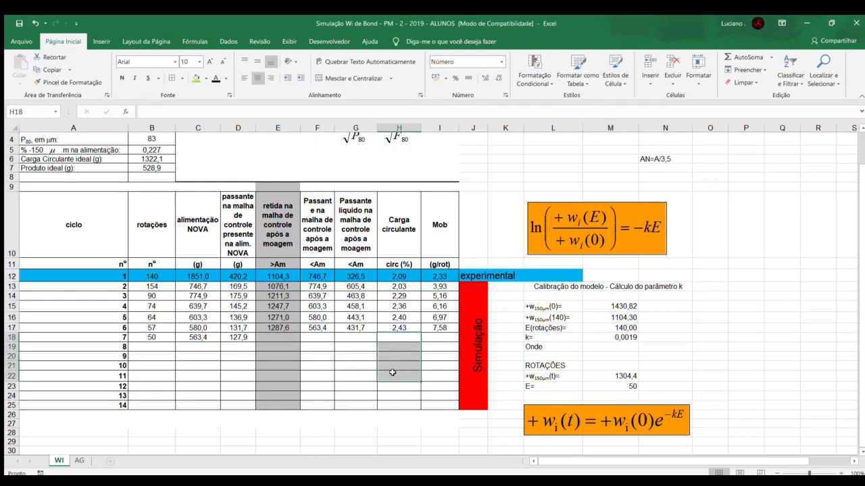
left_click(395, 366)
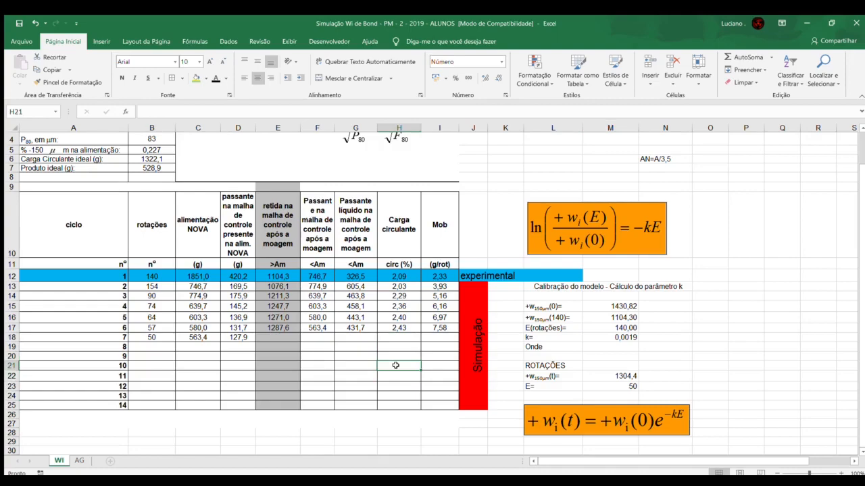
left_click(273, 337)
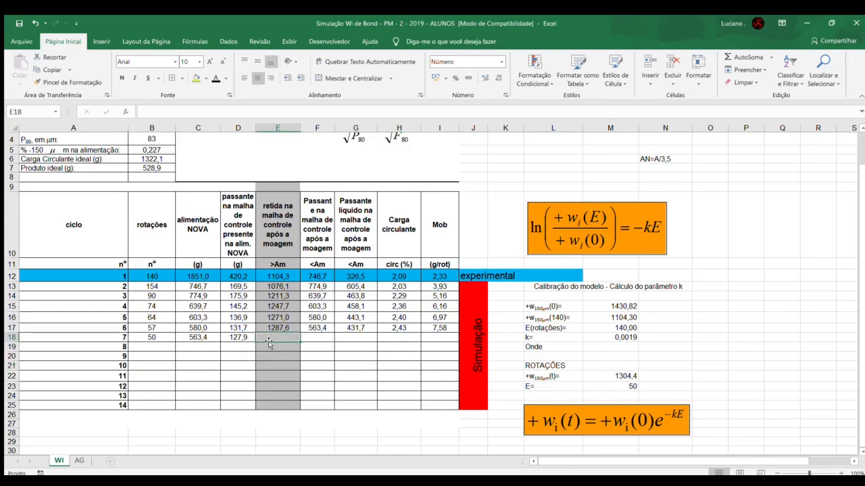
type("1304,4")
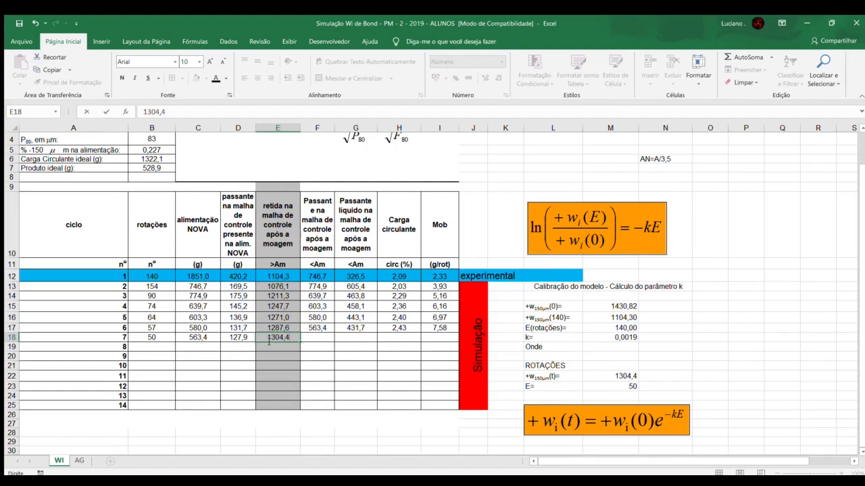
key("Tab")
Step: Calculate cycle 7's passing mass after grinding in F18 as =B2-E18
type("=")
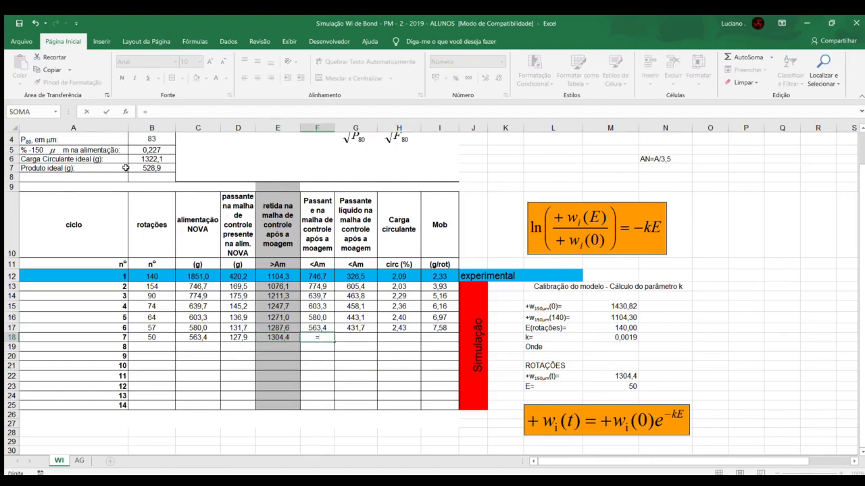
scroll(149, 166, "up", 1)
left_click(153, 162)
type("-")
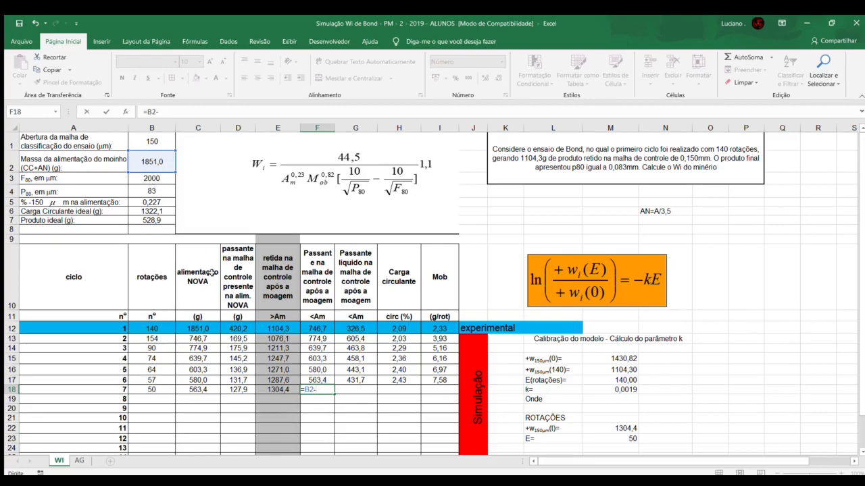
left_click(267, 387)
key("Return")
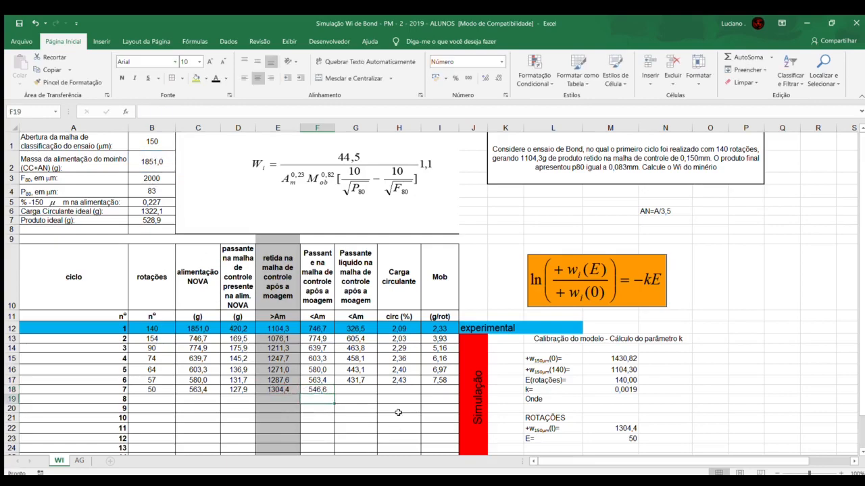
Step: Calculate cycle 7's net passing mass in G18 as =F18-D18
left_click(356, 388)
type("=")
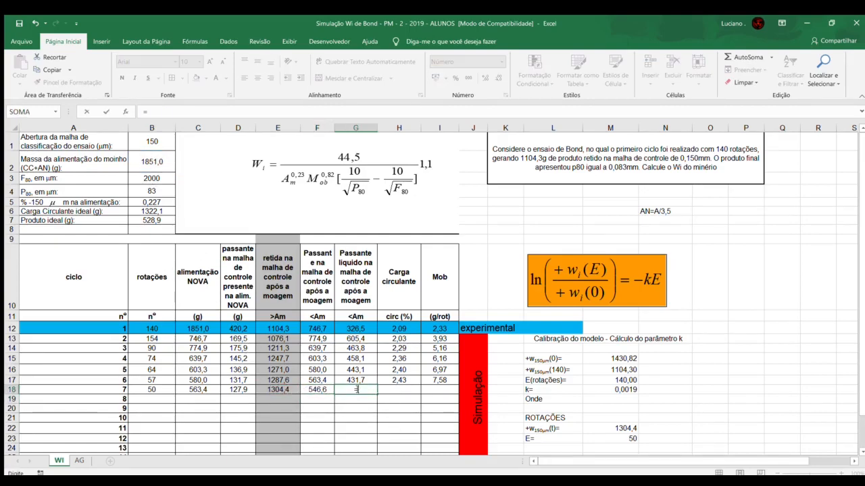
left_click(322, 392)
type("-")
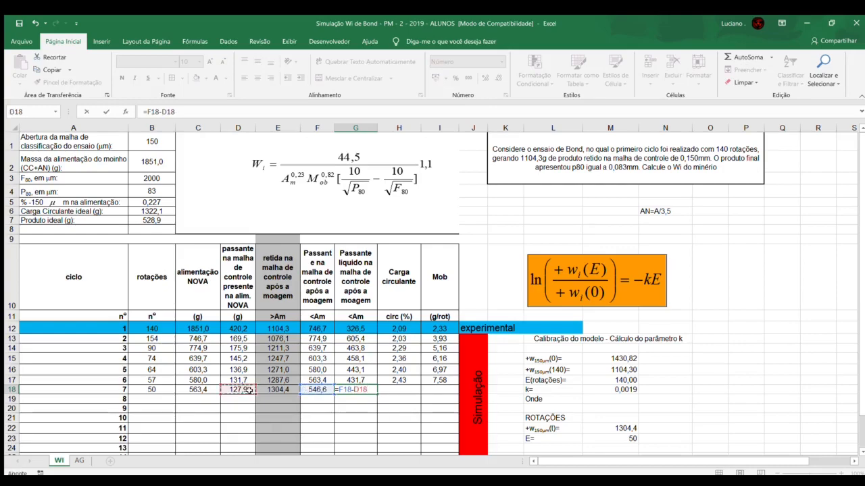
key("Return")
Step: Calculate cycle 7's circulating load in H18 as =E18/B7
left_click(404, 391)
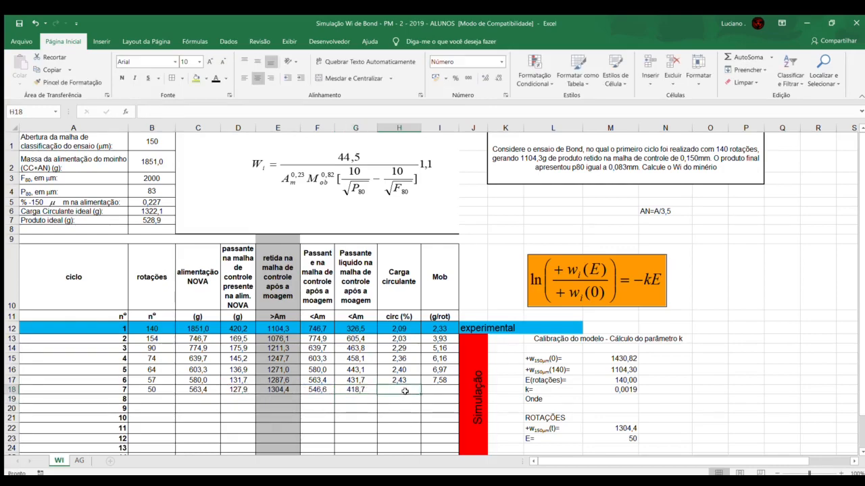
type("=")
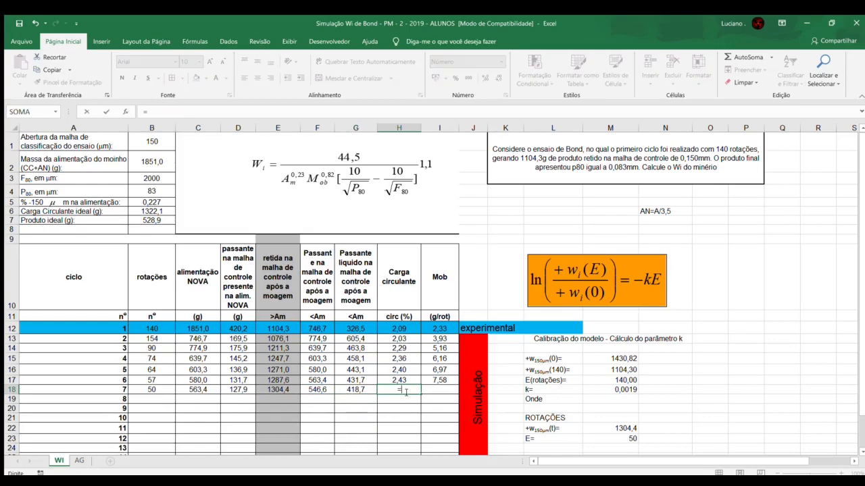
left_click(270, 390)
type("/")
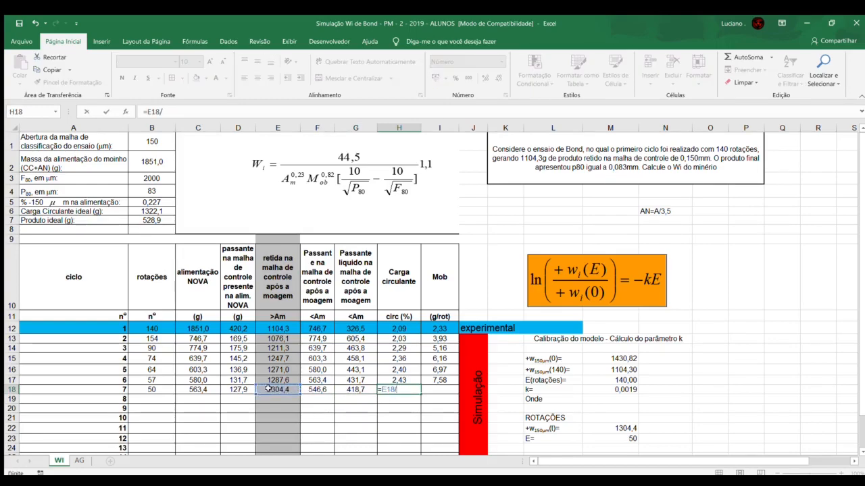
left_click(140, 221)
key("Return")
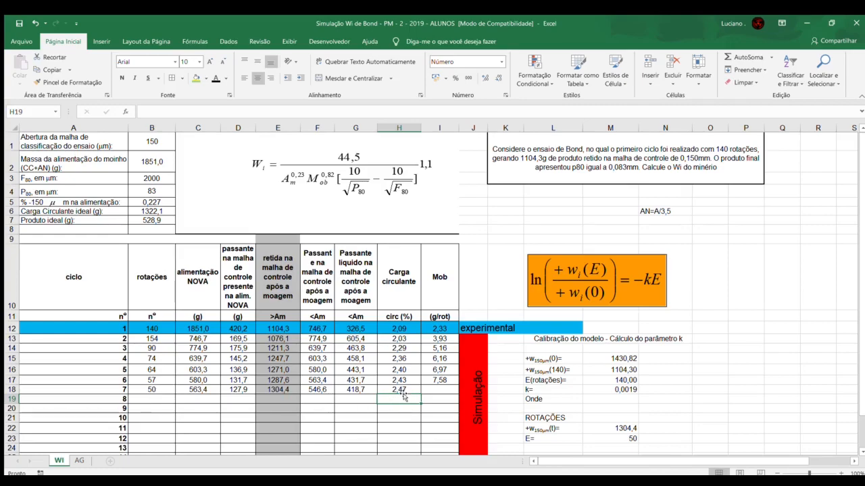
Step: Calculate cycle 7's Mob in I18 as =G18/B18
left_click(443, 390)
type("=")
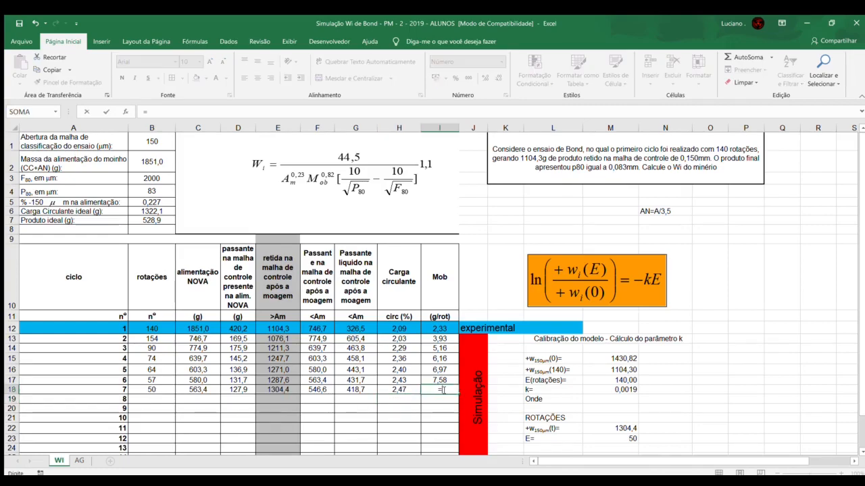
left_click(350, 390)
type("/")
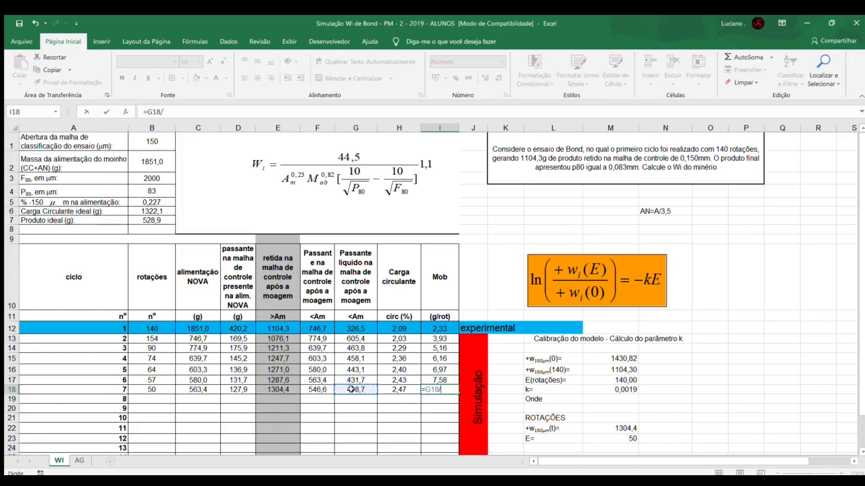
left_click(166, 390)
key("Return")
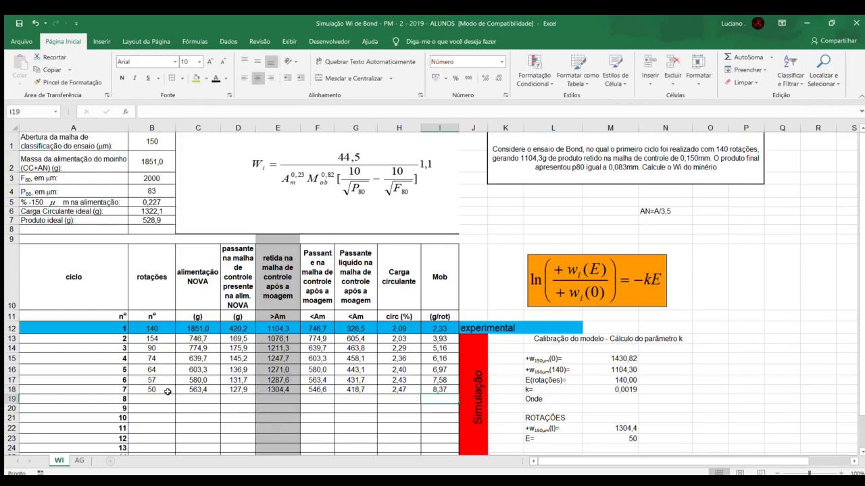
Step: Set cycle 8's new feed in C19 equal to cycle 7's passing mass with =F18
left_click(185, 398)
scroll(273, 382, "down", 1)
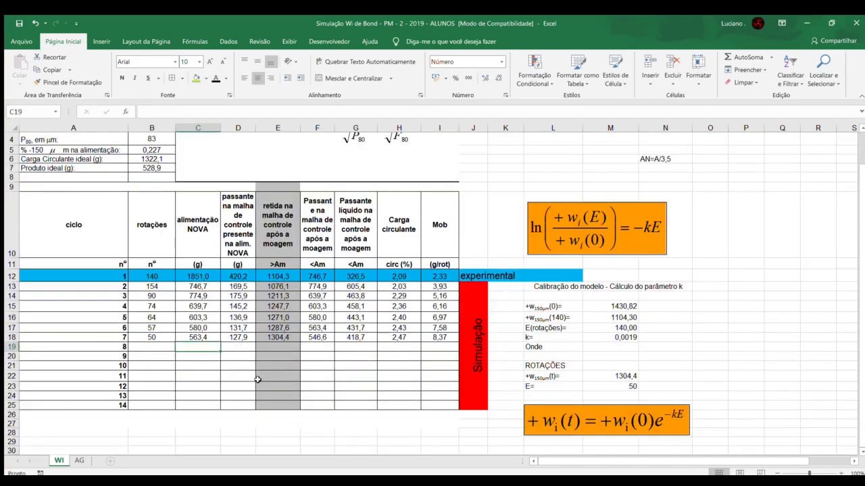
type("=")
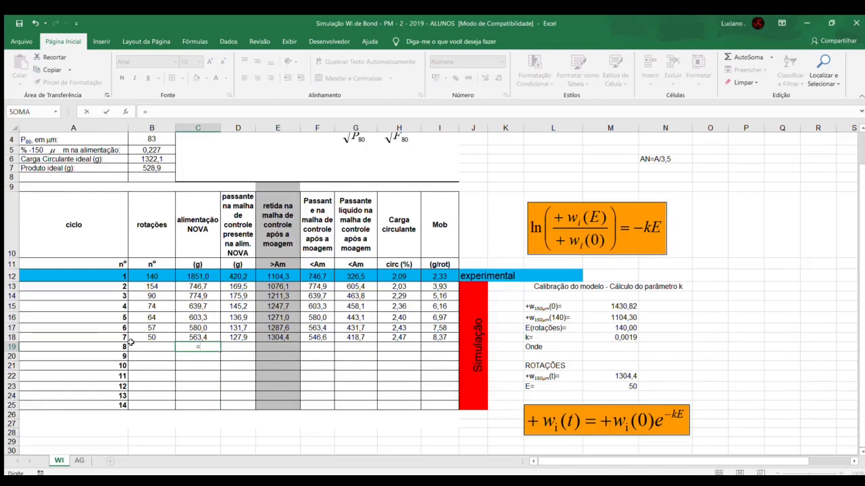
left_click(308, 337)
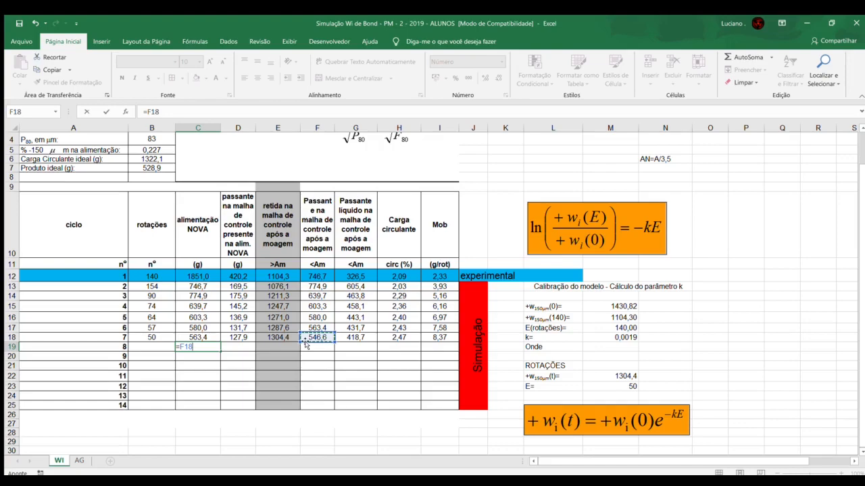
key("Return")
left_click(235, 346)
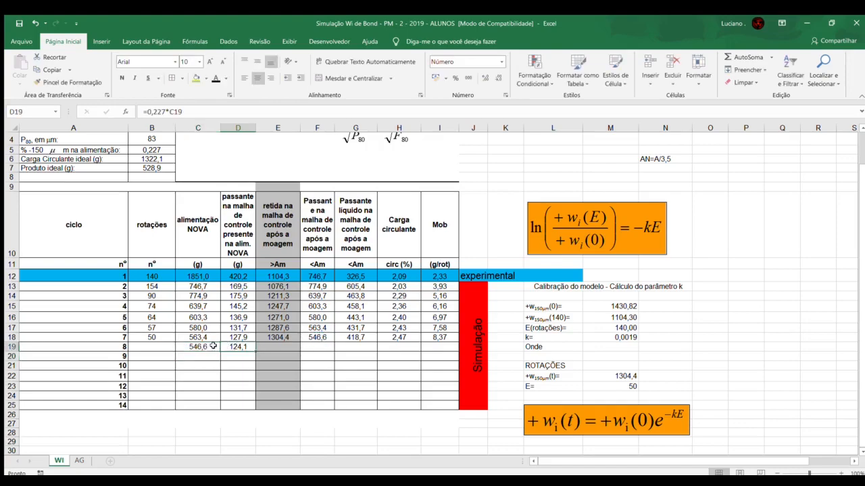
Step: Calculate cycle 8's rotations in B19 as =(B7-D19)/I18
left_click(152, 347)
type("=")
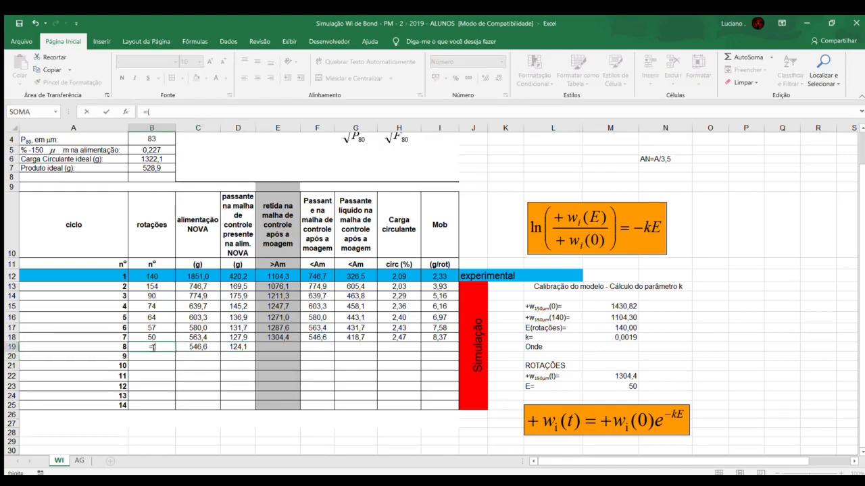
type("(")
left_click(139, 167)
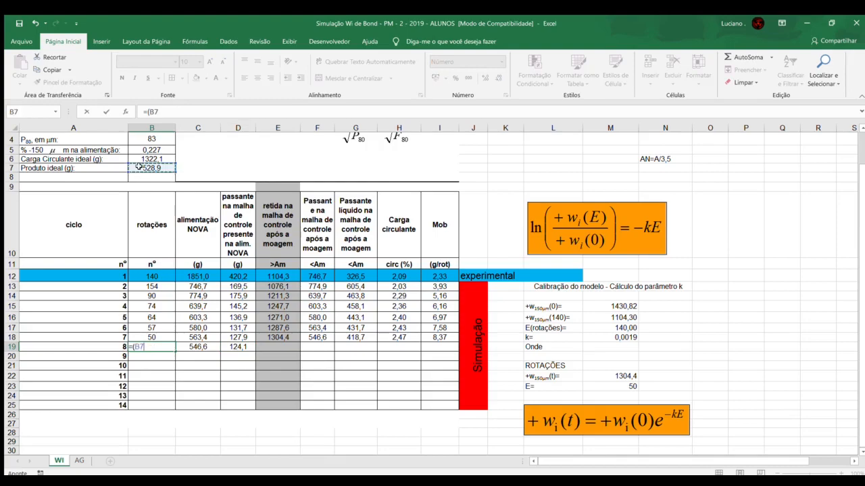
type("-")
left_click(233, 347)
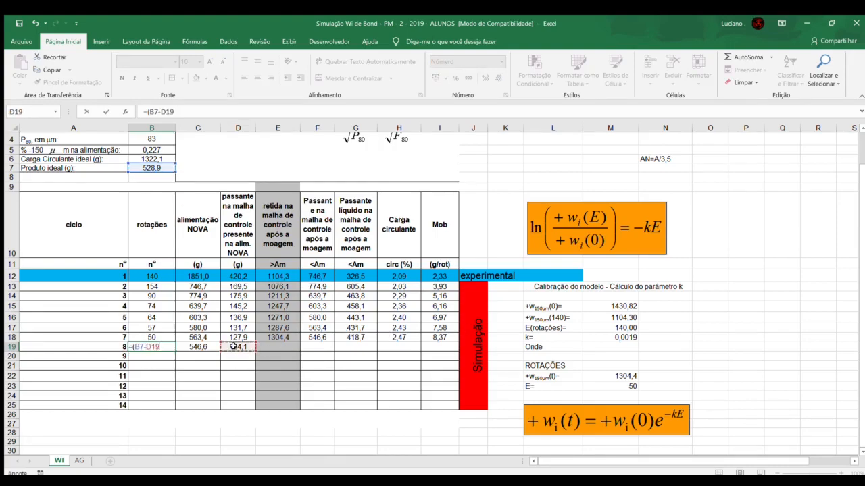
type(")/")
left_click(424, 337)
key("Return")
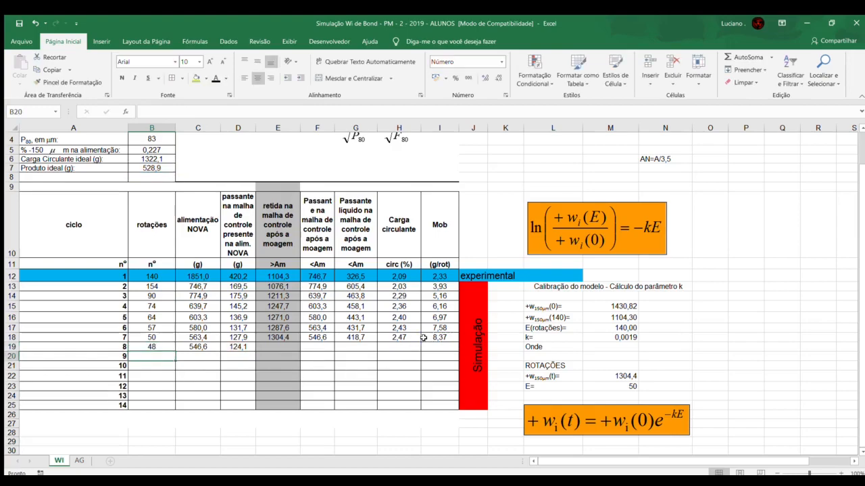
Step: Set the rotations E in M23 of the simulation block to 48 for cycle 8
left_click(163, 347)
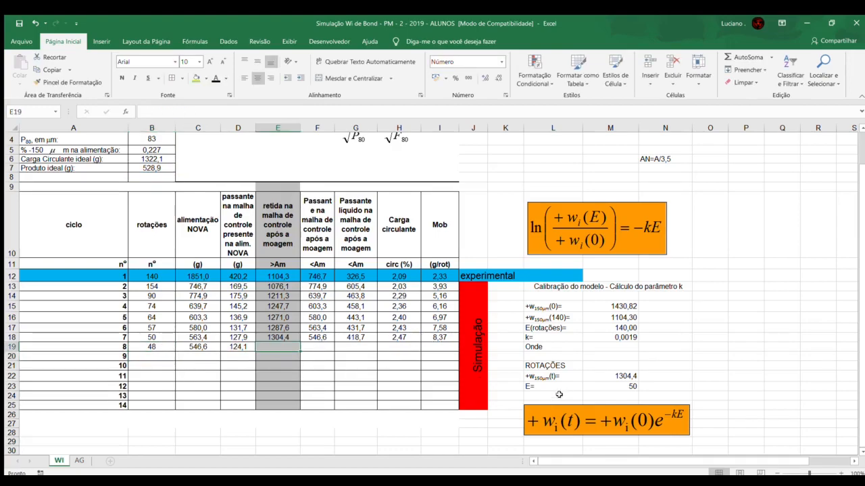
left_click(609, 383)
key("BackSpace")
key("BackSpace")
type("48")
key("Return")
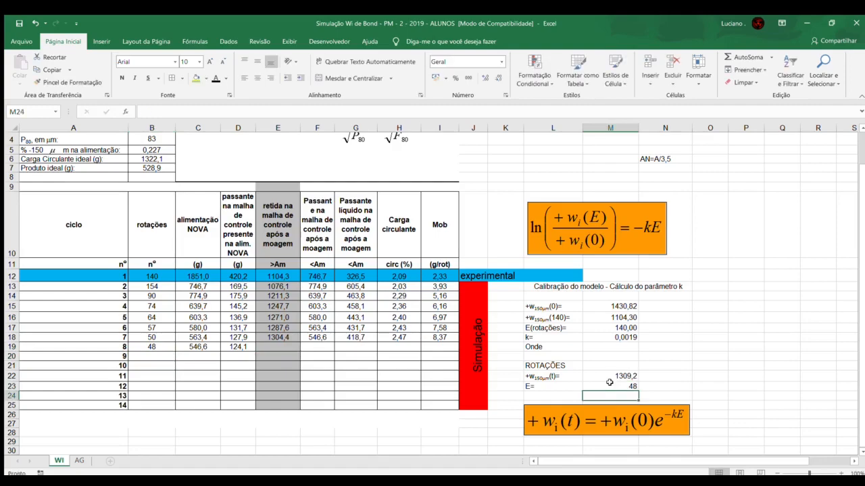
Step: Enter 1309,2 as cycle 8's retained mass after grinding in E19
left_click(280, 349)
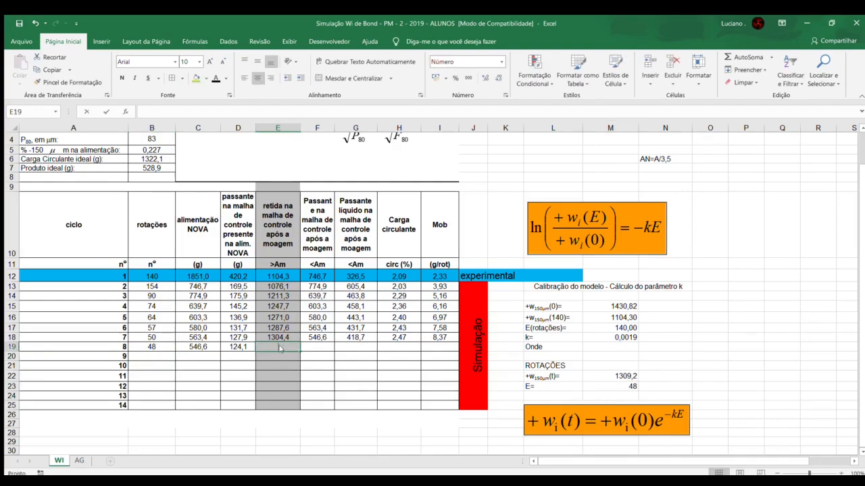
type("1309,2")
key("Tab")
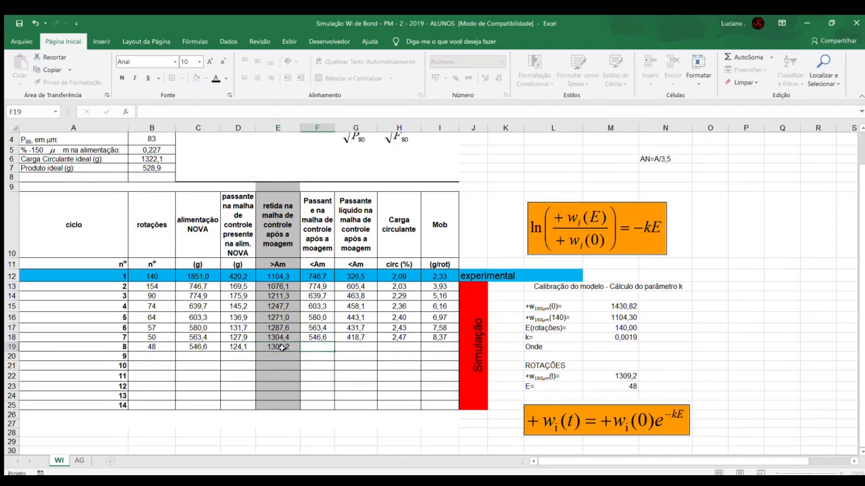
Step: Calculate cycle 8's passing mass after grinding in F19 as =B2-E19
type("=")
scroll(281, 348, "up", 1)
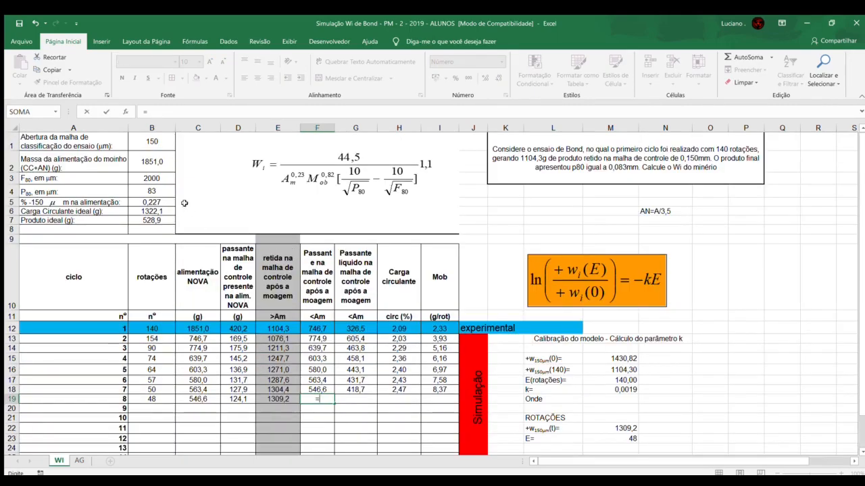
left_click(153, 163)
type("-")
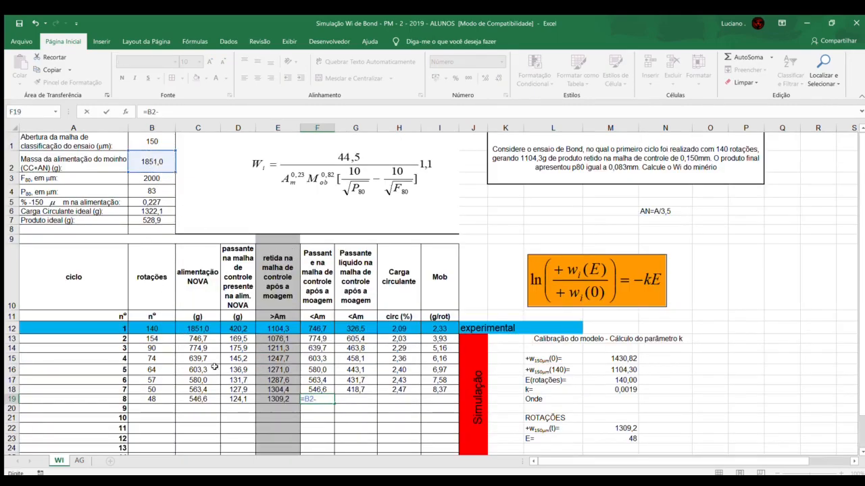
left_click(269, 399)
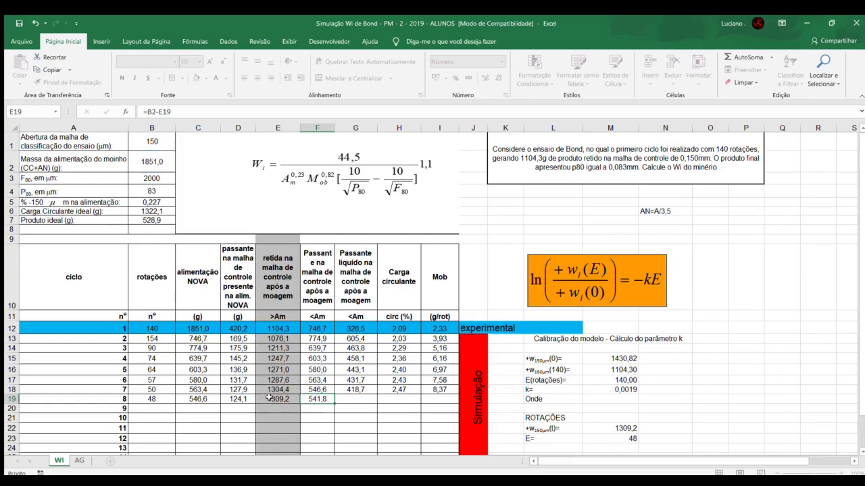
key("Return")
Step: Calculate cycle 8's net passing mass in G19 as =F19-D19
left_click(357, 399)
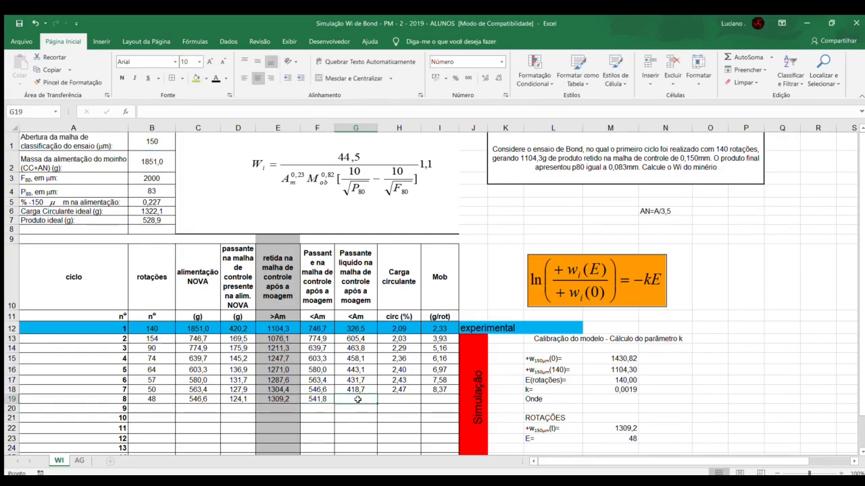
type("=")
left_click(322, 399)
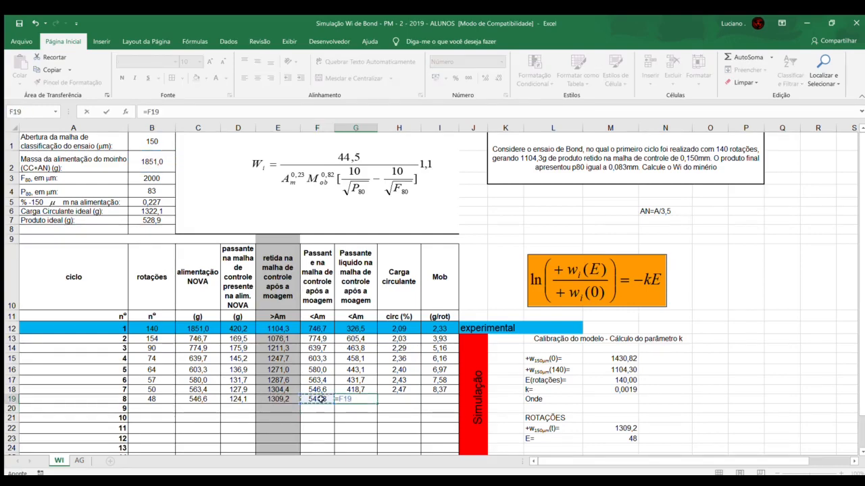
type("-")
left_click(229, 399)
key("Tab")
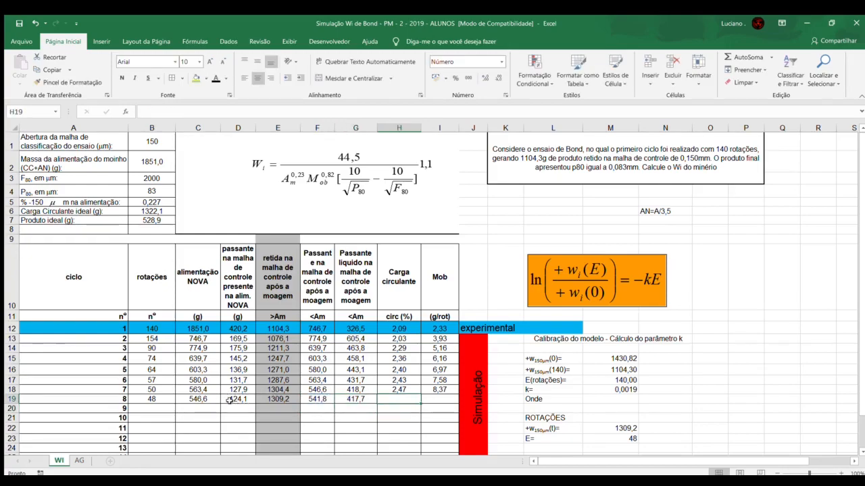
Step: Calculate cycle 8's circulating load in H19 as =E19/B7
type("=")
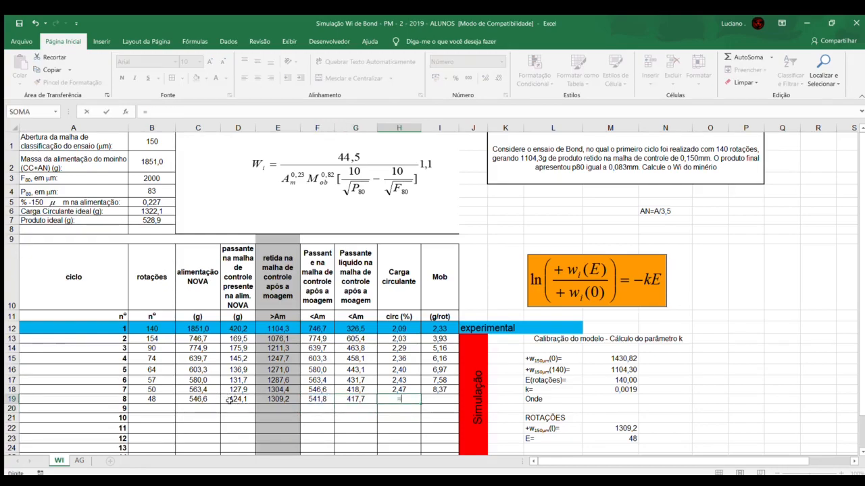
left_click(266, 399)
type("/")
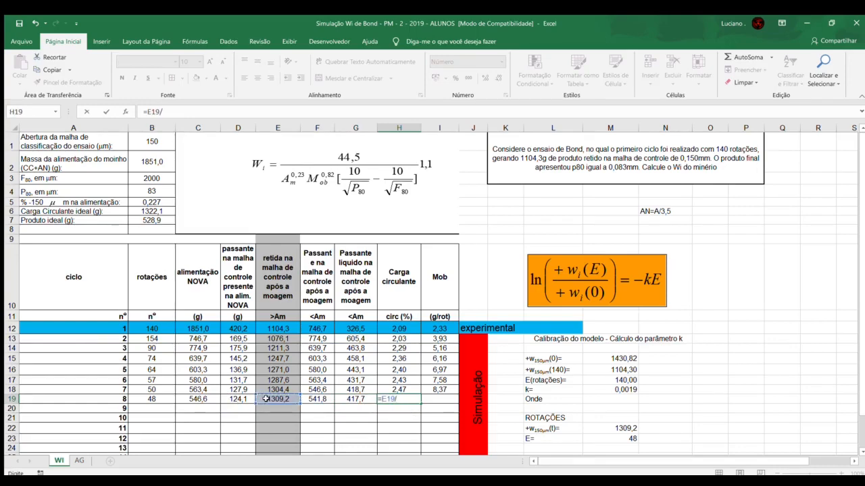
left_click(147, 220)
key("Return")
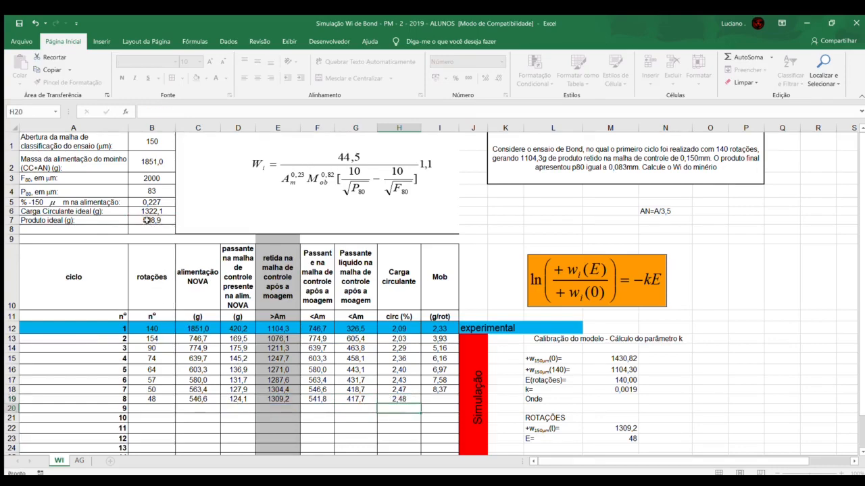
Step: Calculate cycle 8's Mob in I19 as =G19/B19
left_click(431, 399)
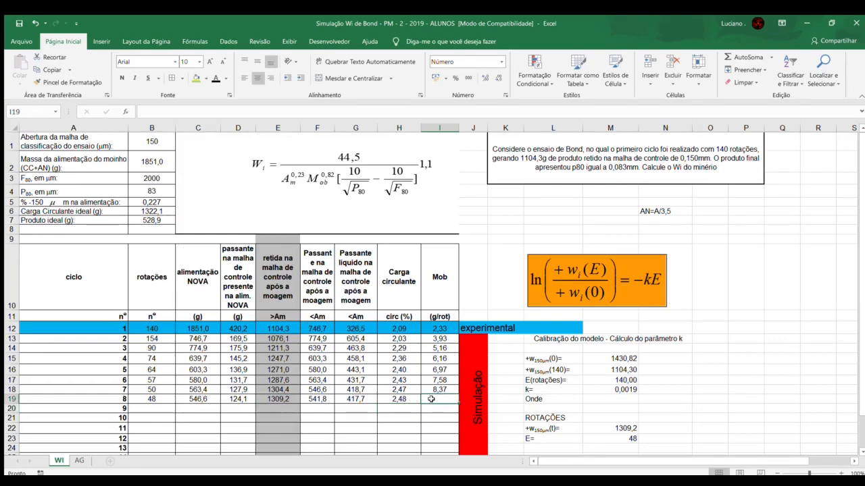
type("=")
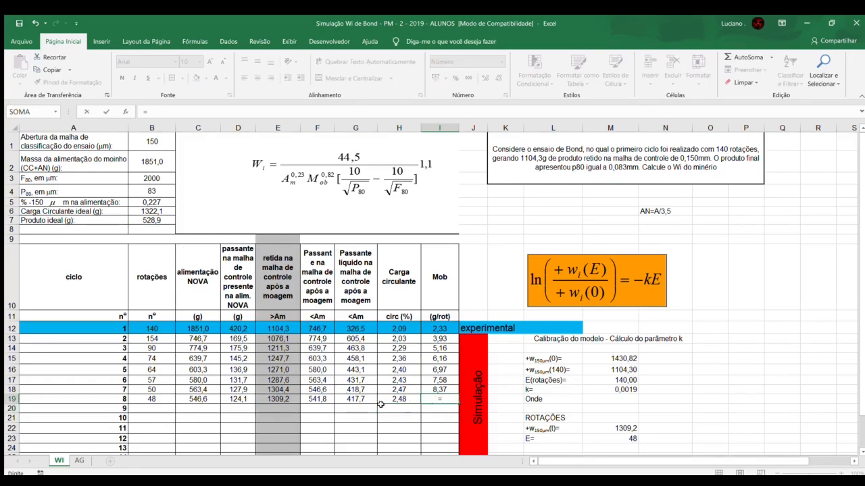
left_click(345, 399)
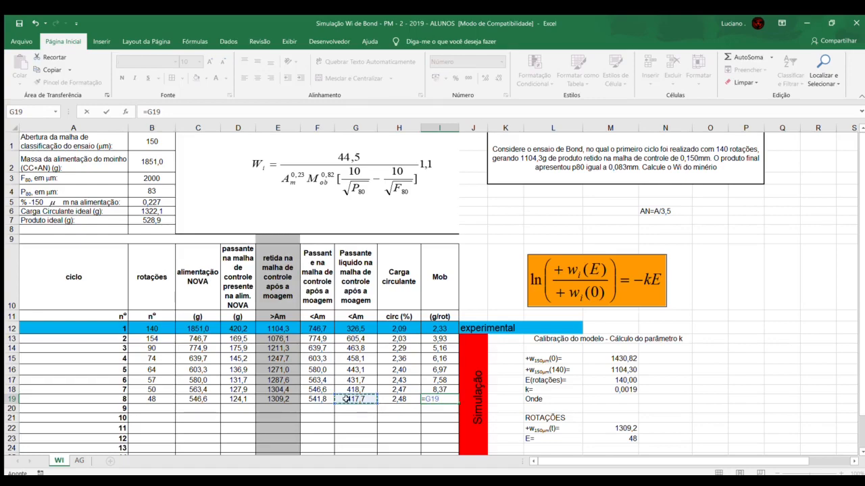
type("/")
left_click(141, 399)
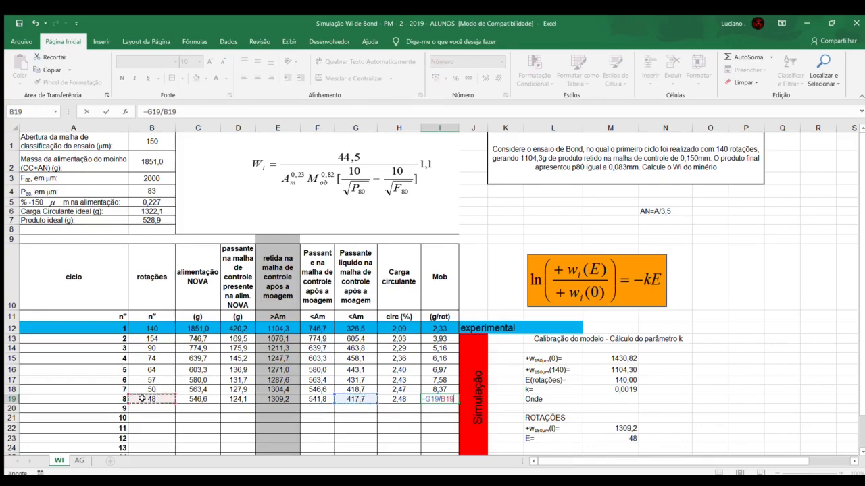
key("Return")
Step: Calculate cycle 9's rotations in B20 as =(B7-D20)/I19
scroll(157, 417, "down", 1)
left_click(159, 357)
type("=")
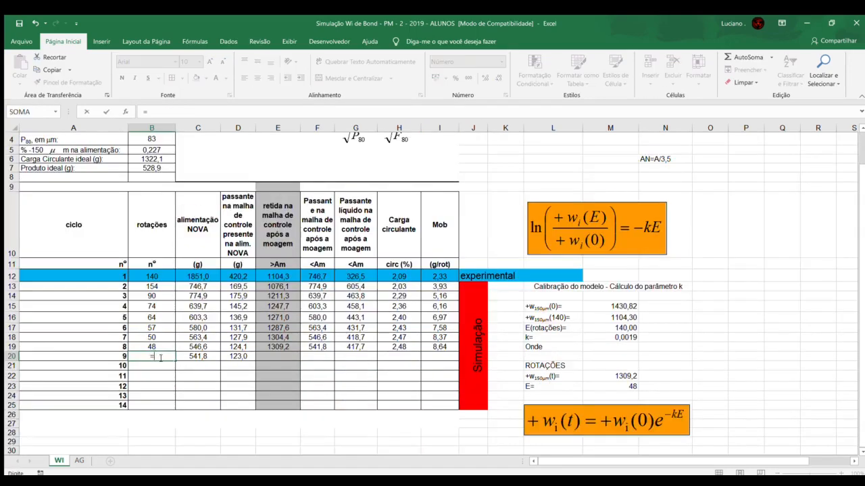
type("(")
left_click(142, 167)
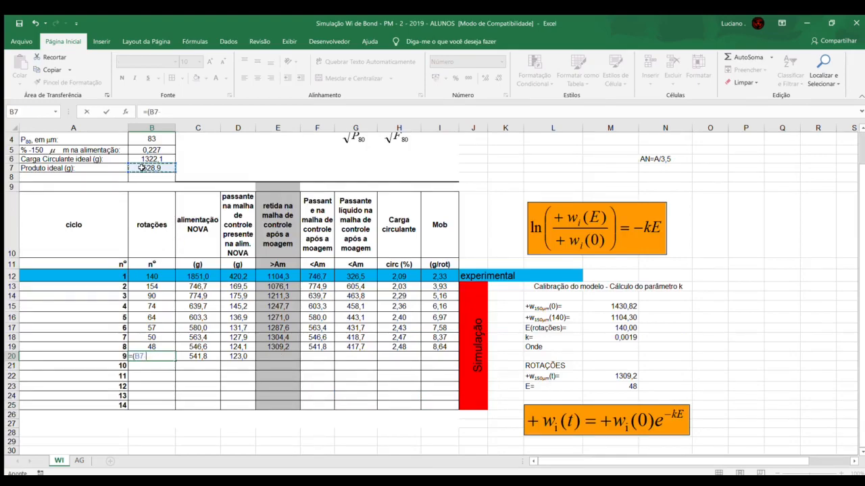
type("-")
left_click(250, 355)
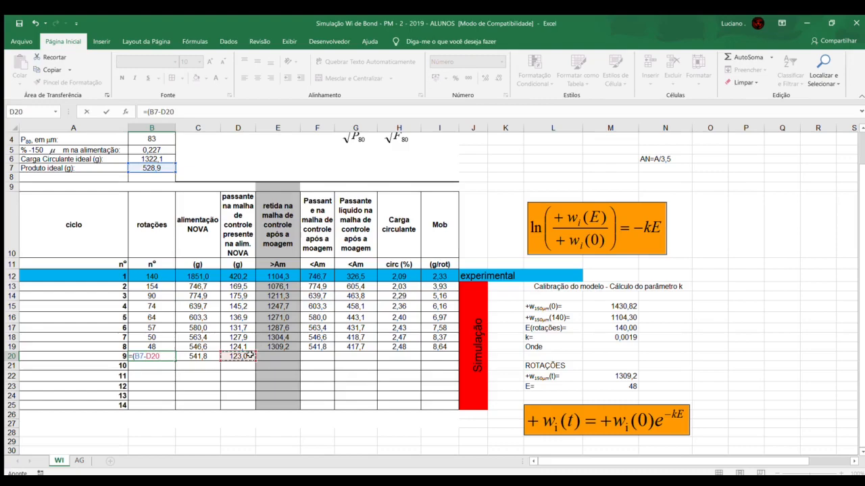
type(")/")
left_click(438, 347)
key("Return")
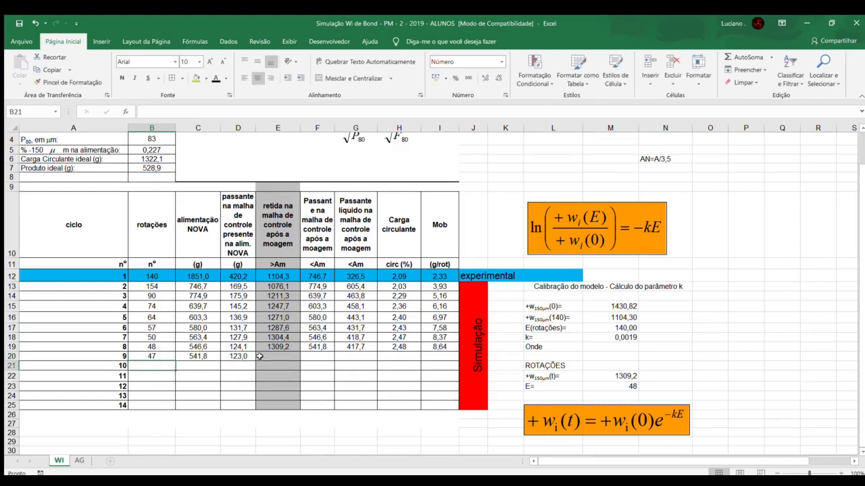
Step: Replace cycle 9's rotations formula in B20 with the value 45
left_click(161, 356)
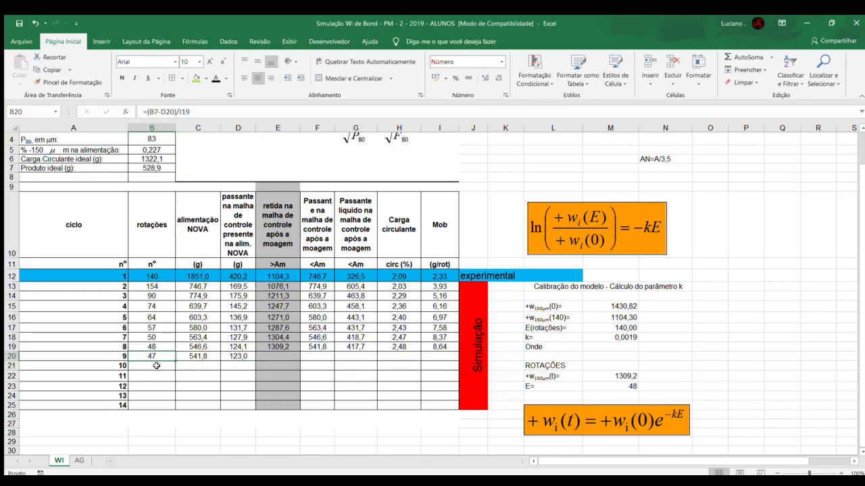
type("45")
key("Return")
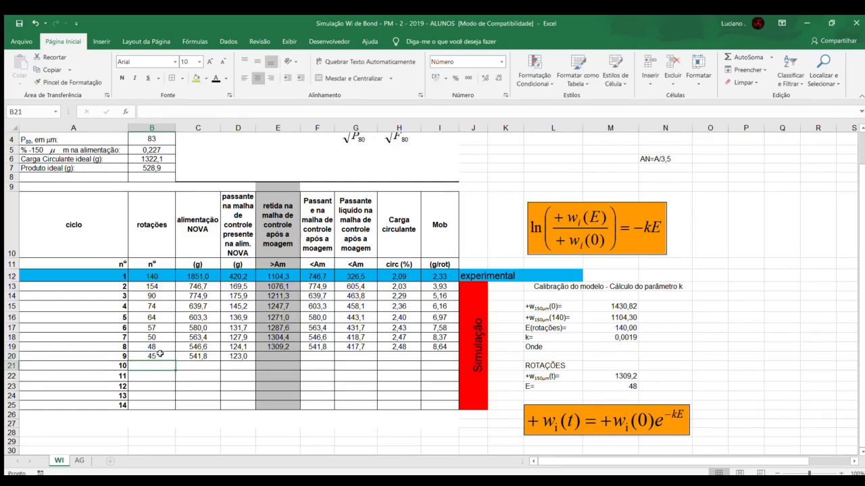
Step: Set E to 45 rotations in M23 and enter the simulated retained mass 1316,5 for cycle 9 in E20
left_click(619, 389)
type("45")
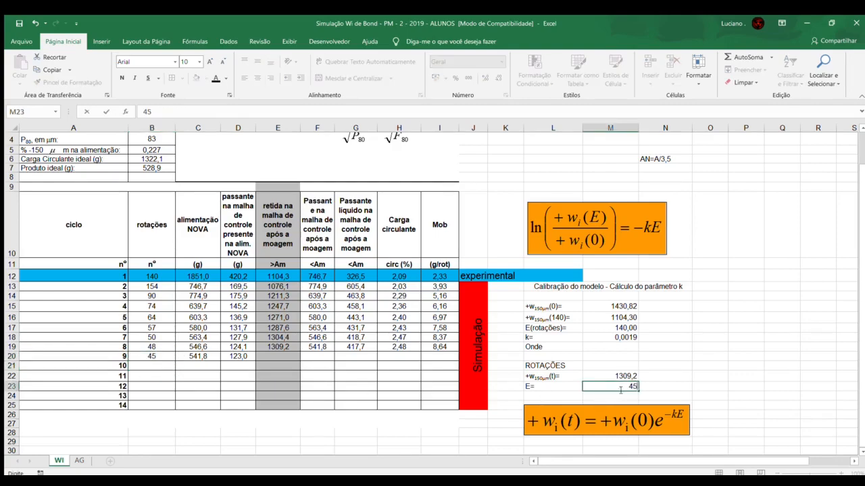
key("Return")
left_click(287, 356)
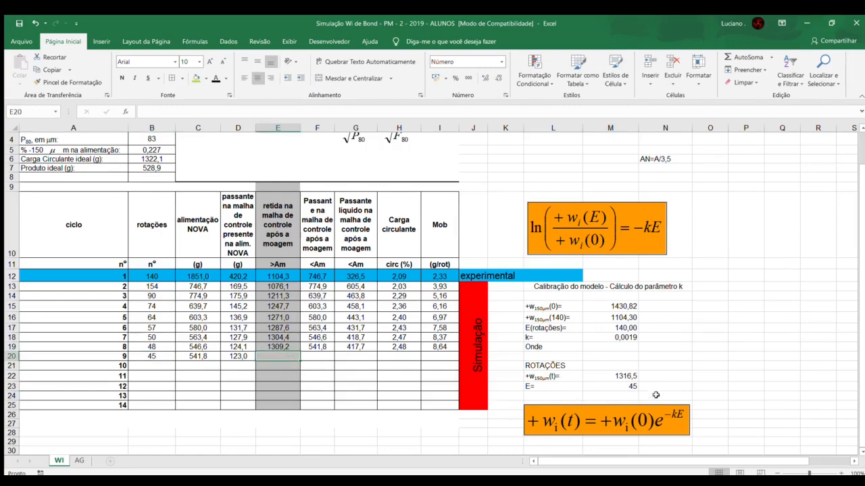
type("1316,5")
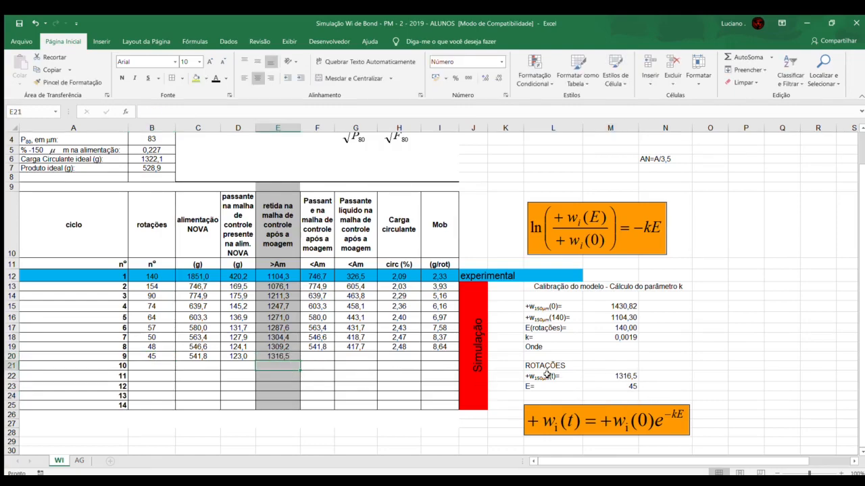
Step: Calculate cycle 9's passing mass after grinding in F20 as =B2-E20
key("Tab")
type("=")
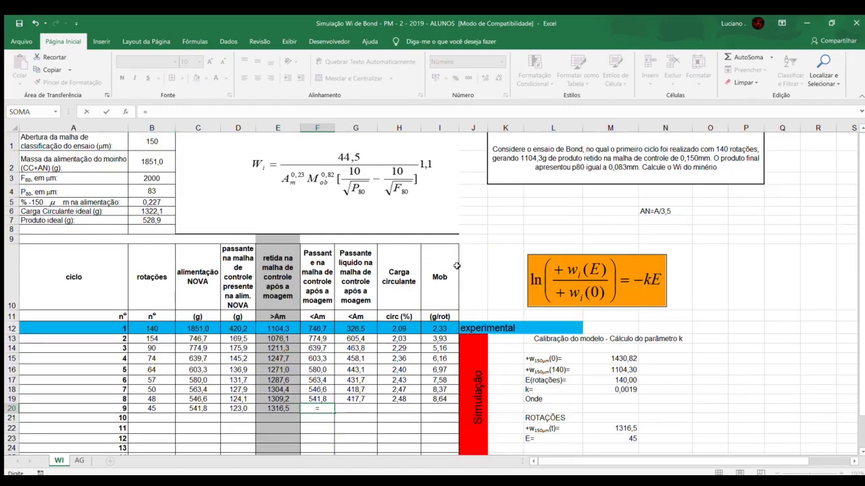
scroll(546, 374, "up", 1)
left_click(157, 164)
type("-")
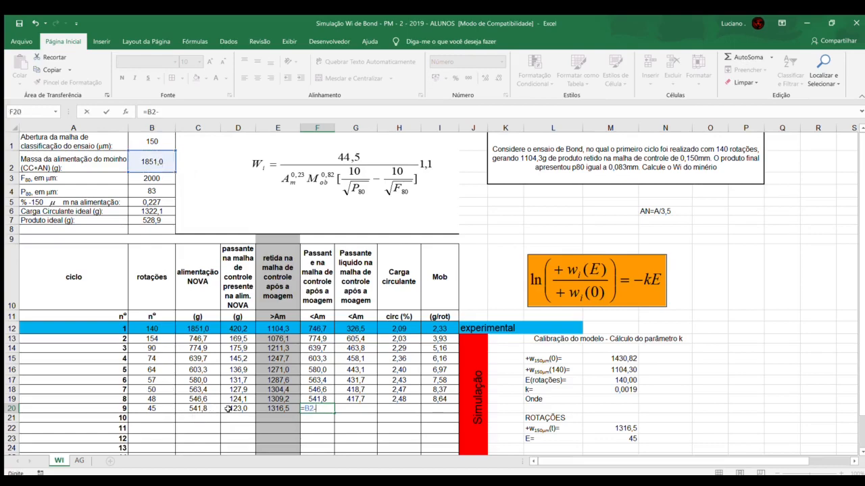
left_click(268, 408)
key("Return")
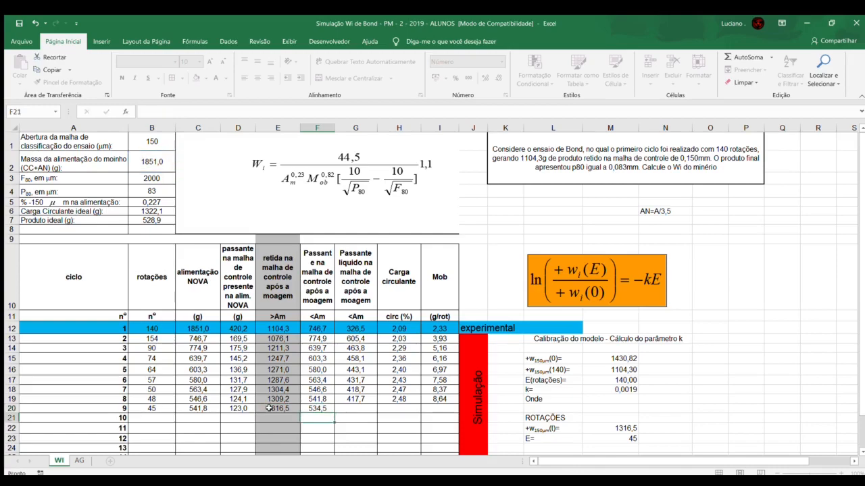
Step: Calculate cycle 9's net passing mass in G20 as =F20-D20
left_click(360, 408)
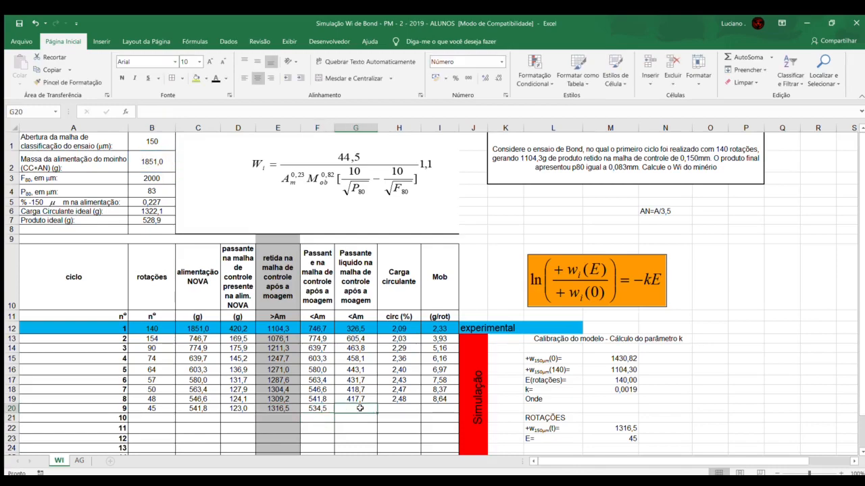
type("=")
left_click(317, 409)
type("-")
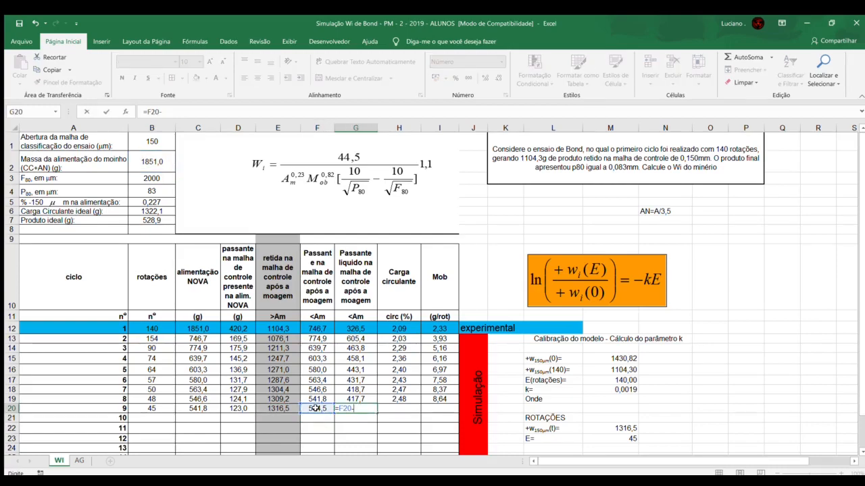
left_click(236, 409)
key("Return")
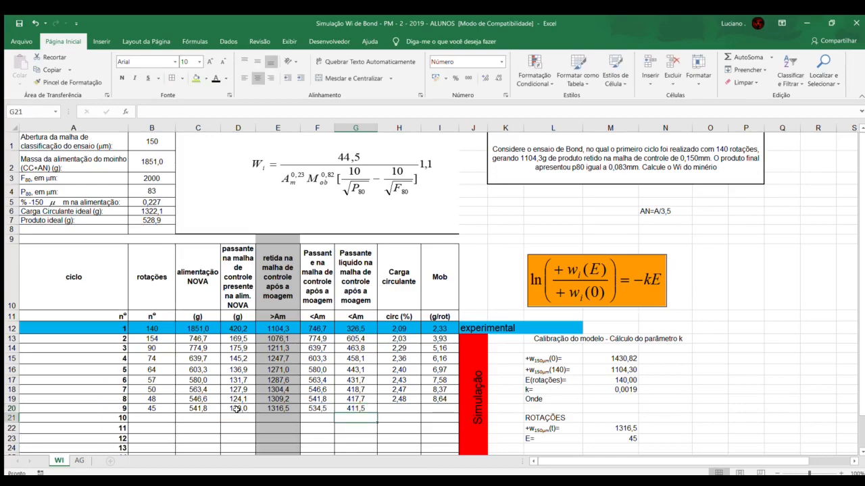
Step: Calculate cycle 9's circulating load in H20 as =E20/B7
key("Right")
key("Up")
type("=")
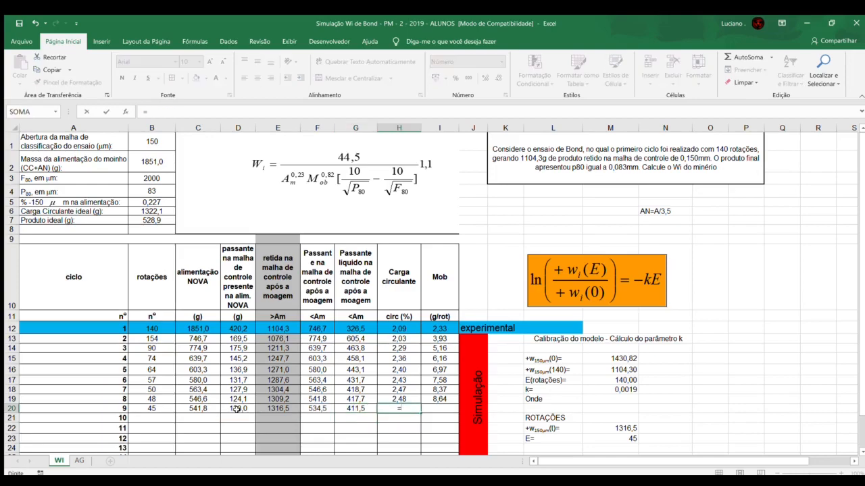
left_click(277, 408)
type("/")
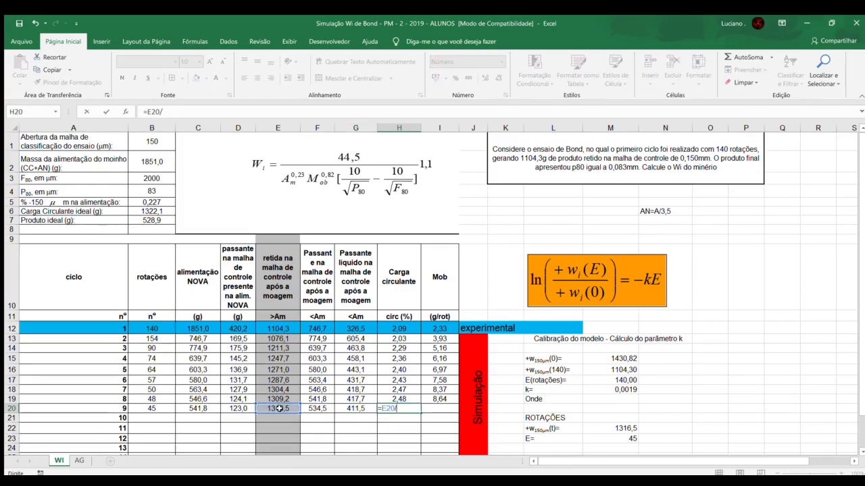
left_click(143, 219)
key("Return")
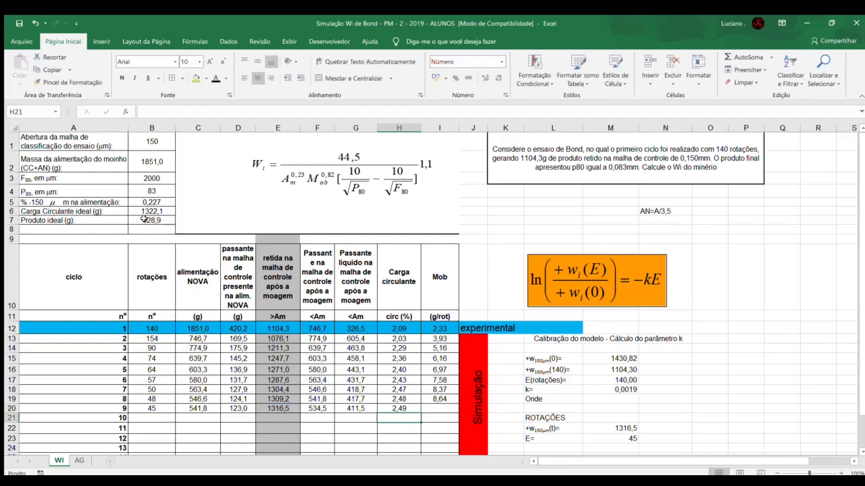
Step: Calculate cycle 9's Mob in I20 as =G20/B20
left_click(440, 408)
type("=")
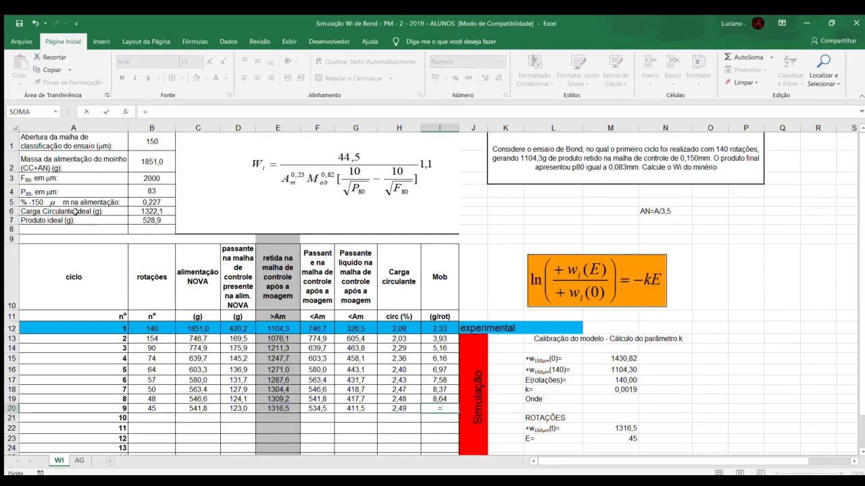
left_click(356, 408)
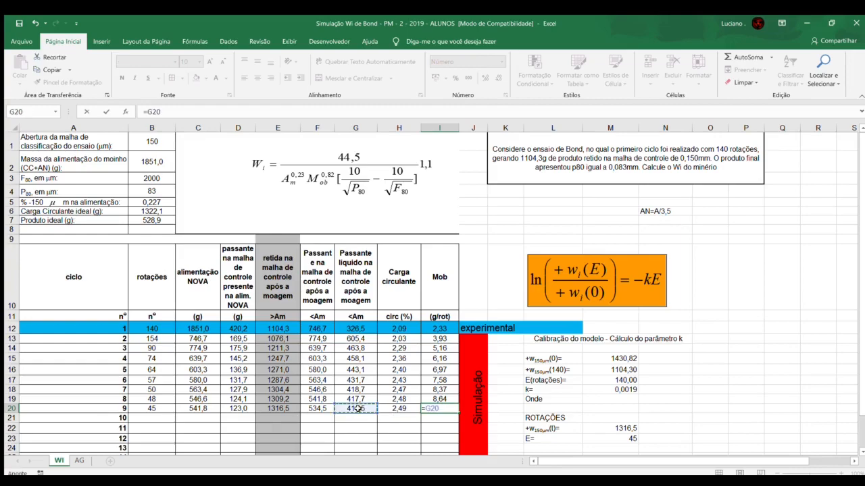
type("/")
left_click(164, 408)
key("Return")
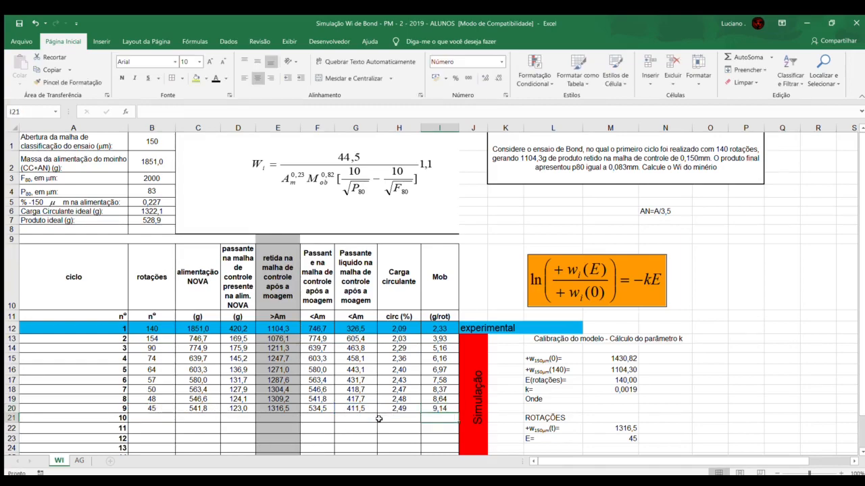
Step: Set cycle 10's new feed in C21 to cycle 9's passing mass with =F20
left_click(197, 424)
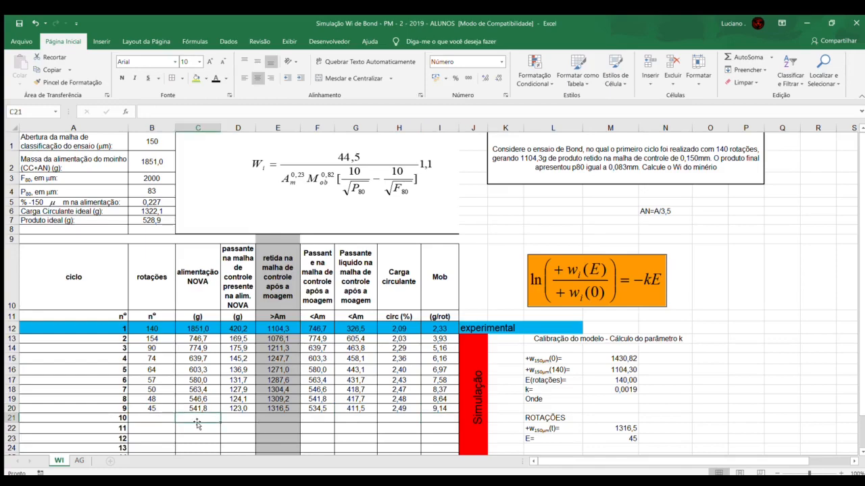
type("=")
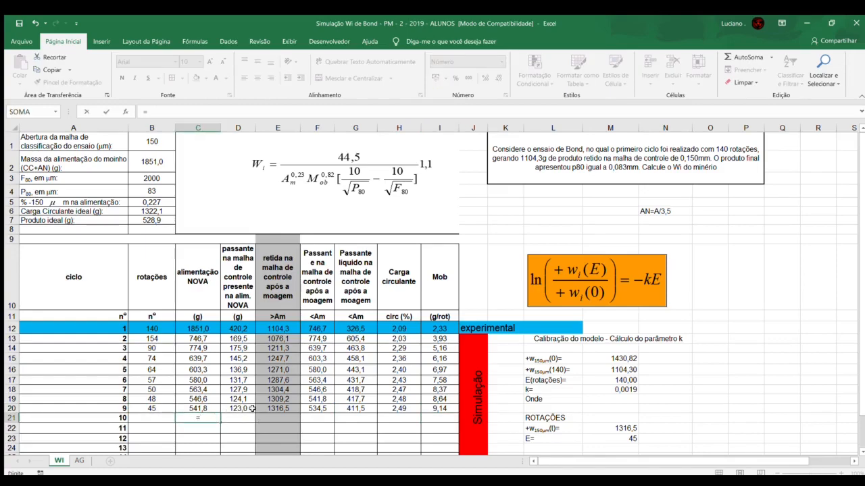
left_click(314, 408)
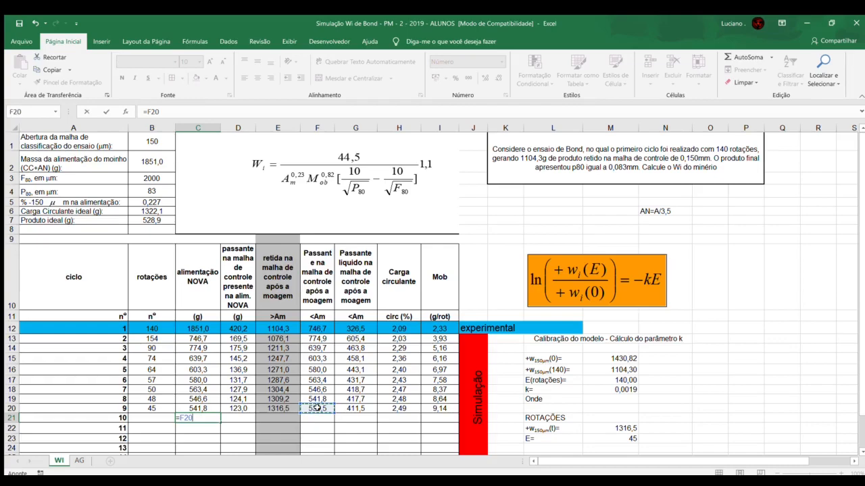
key("Return")
Step: Calculate cycle 10's rotations in B21 as =(B7-D21)/I20
left_click(151, 417)
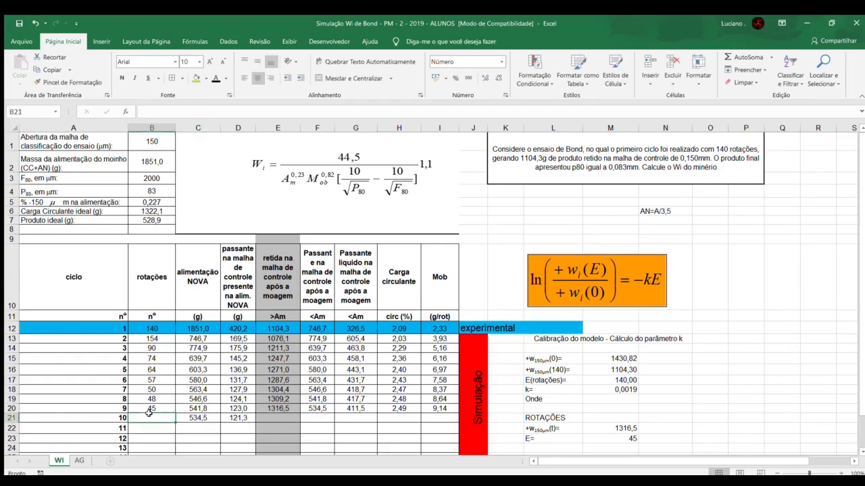
type("=")
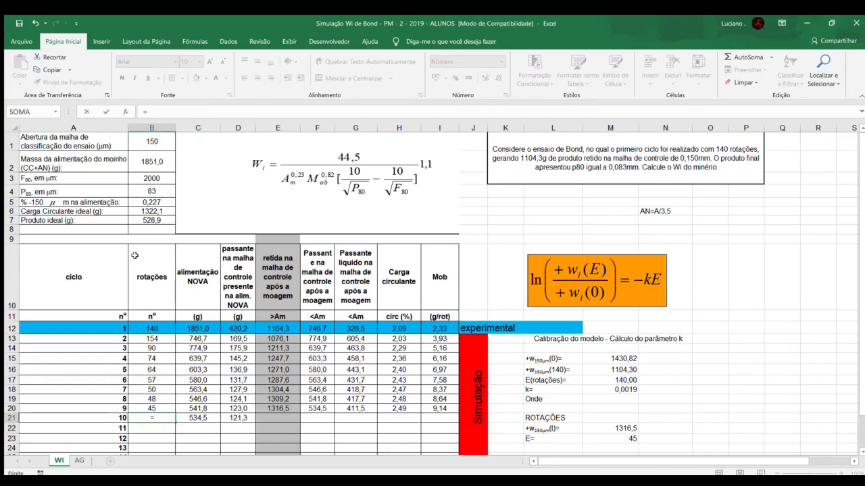
type("(")
left_click(149, 221)
type("-")
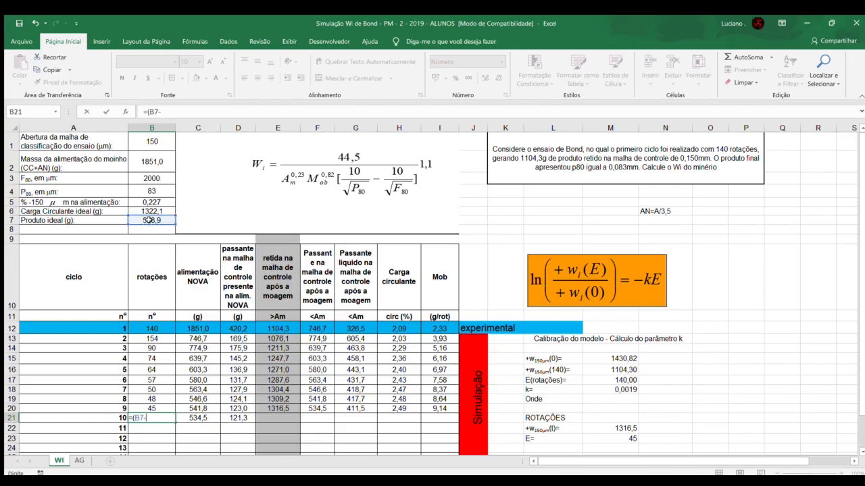
left_click(234, 417)
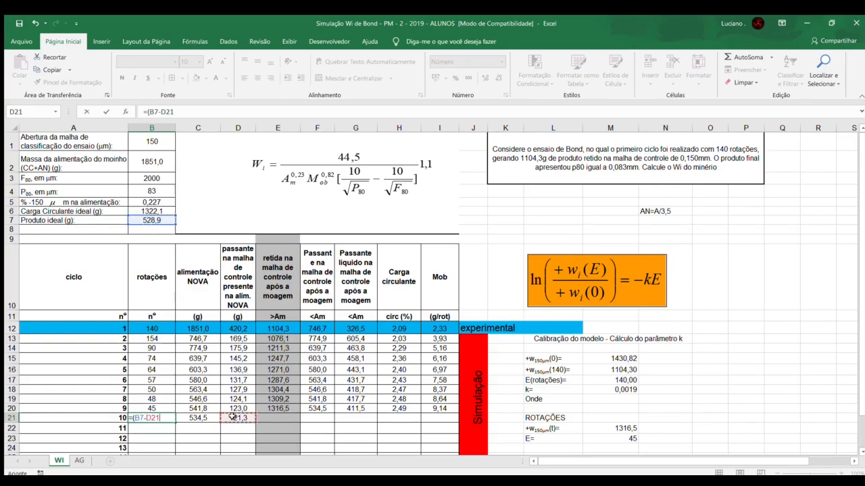
type(")/")
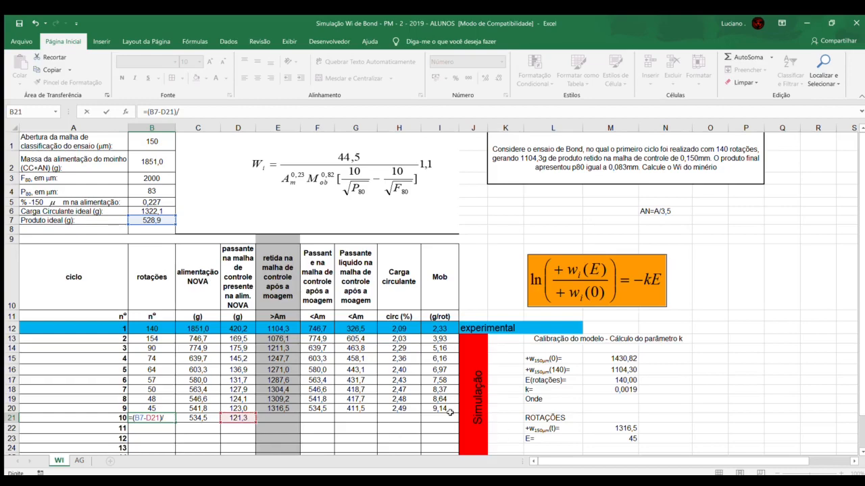
left_click(447, 409)
key("Return")
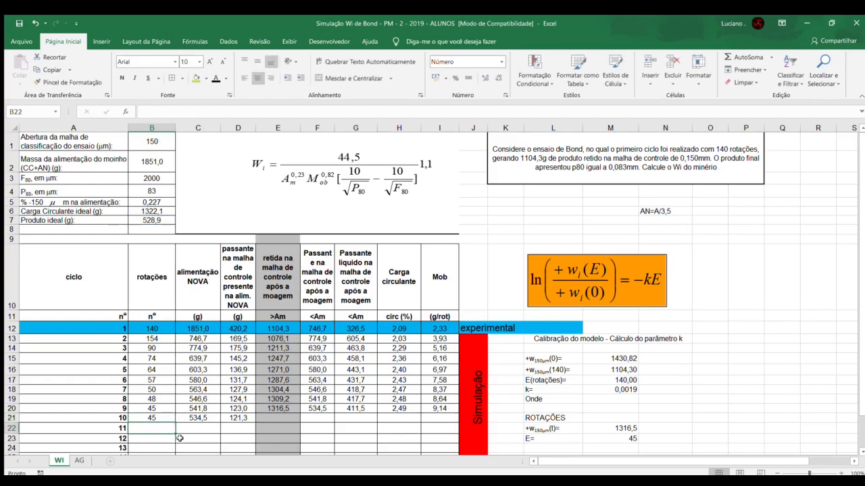
Step: Enter 1316,5 as cycle 10's mass retained on the control mesh in E21
scroll(179, 432, "down", 1)
left_click(291, 419)
type("1316,5")
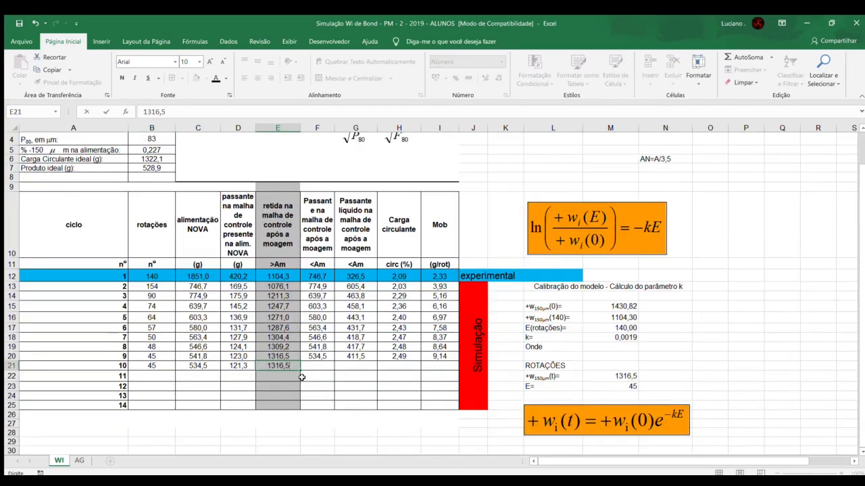
key("Tab")
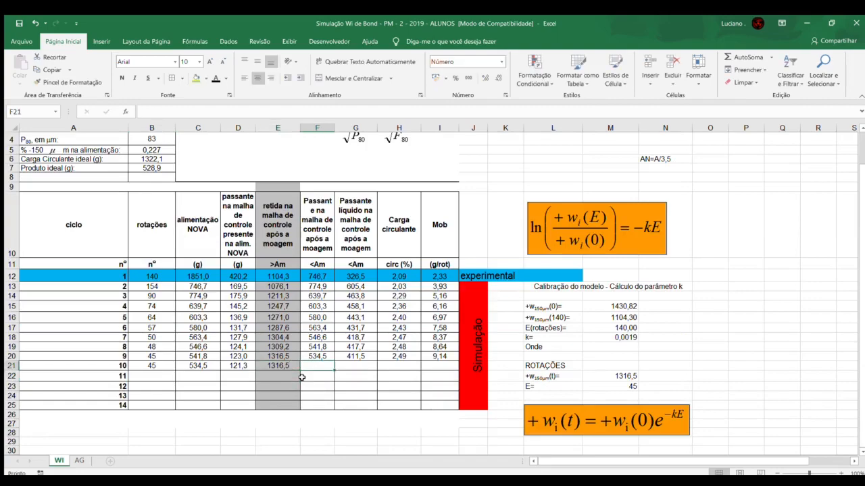
Step: Calculate cycle 10's passing mass after grinding in F21 as =B2-E21
type("=")
scroll(162, 169, "up", 1)
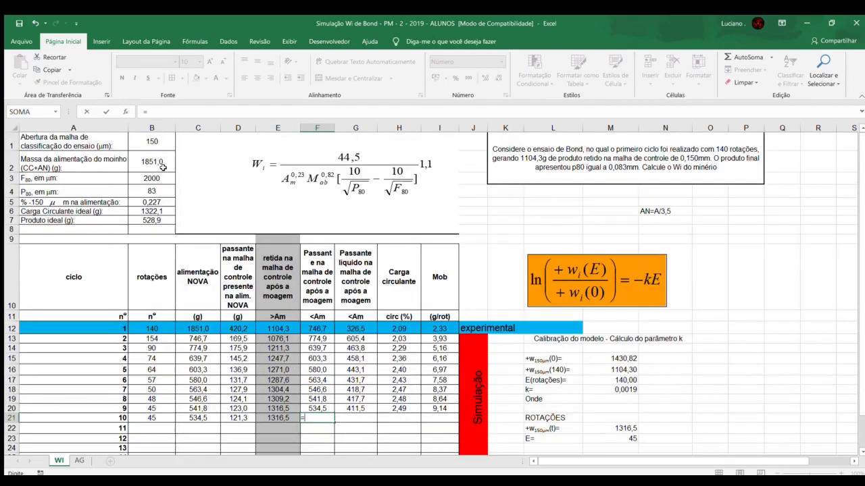
left_click(162, 165)
type("-")
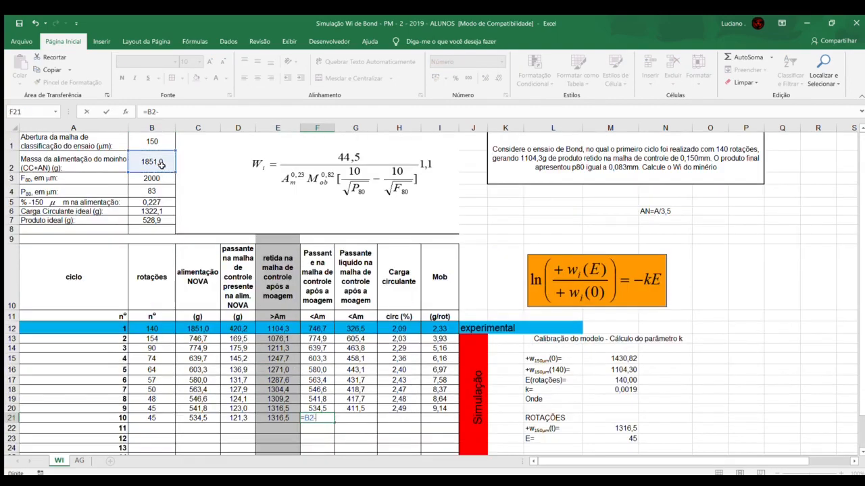
left_click(285, 419)
key("Return")
key("Up")
key("Right")
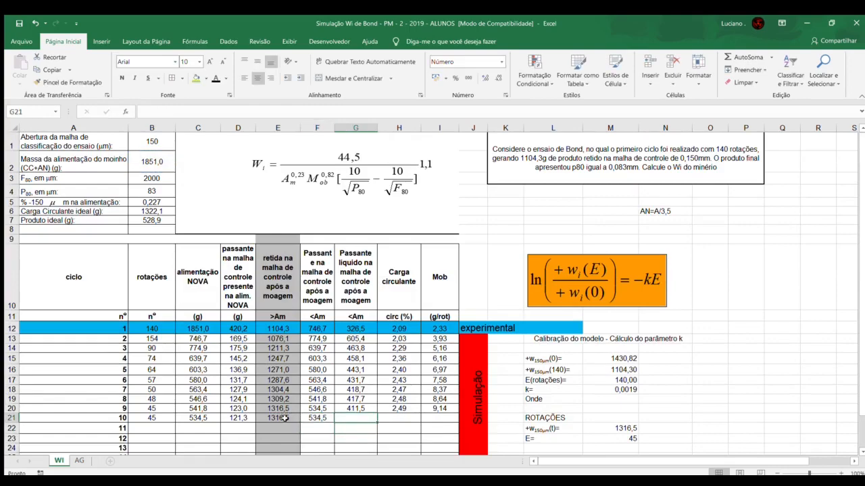
Step: Calculate cycle 10's net passing mass in G21 as =F21-D21
type("=")
left_click(317, 418)
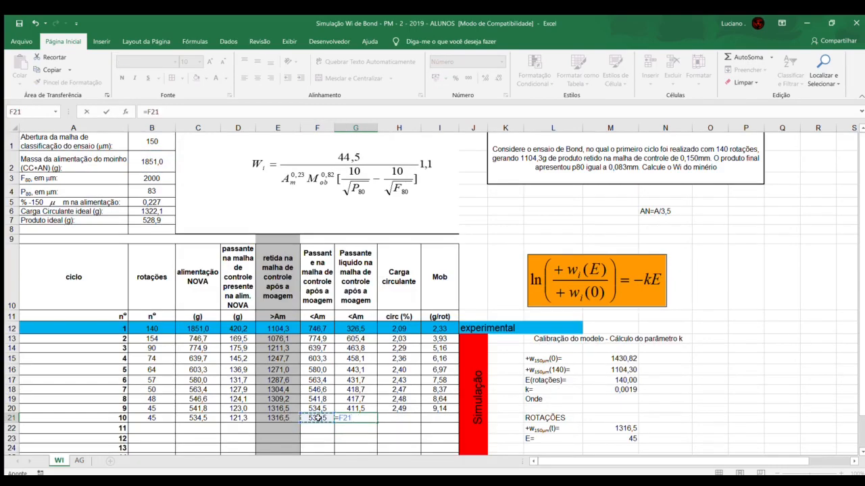
type("-")
left_click(232, 419)
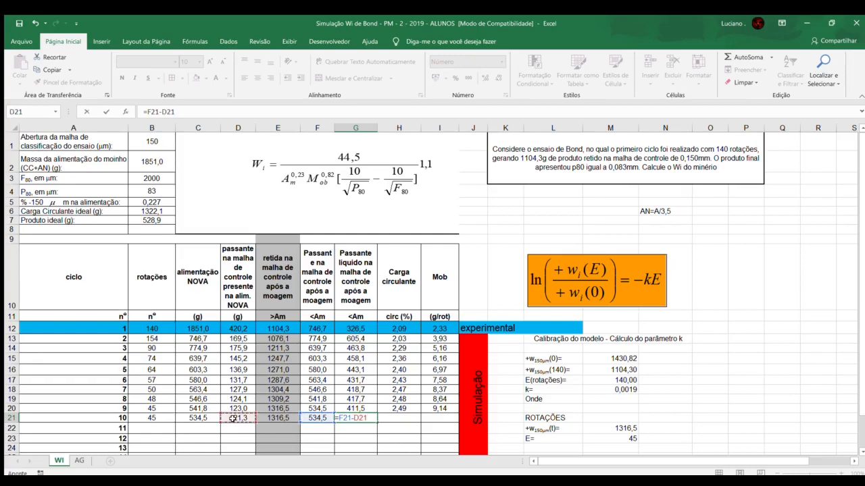
key("Tab")
Step: Calculate cycle 10's circulating load in H21 as =E21/B7
type("=")
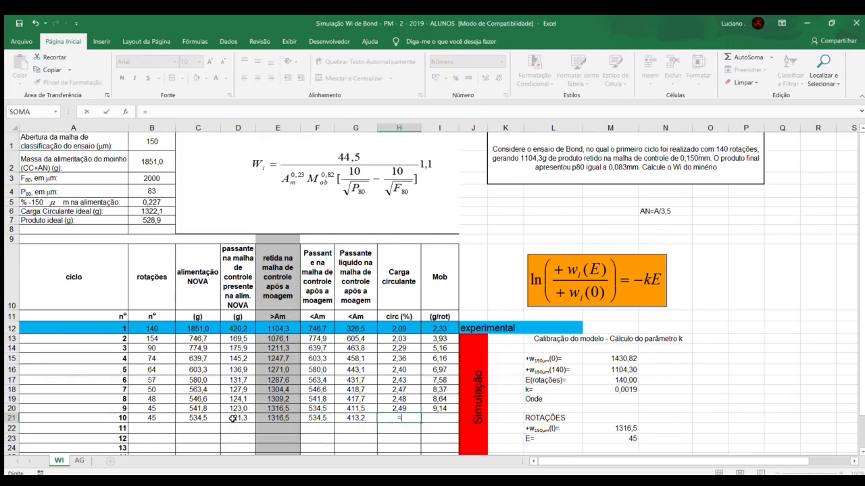
left_click(278, 418)
type("/")
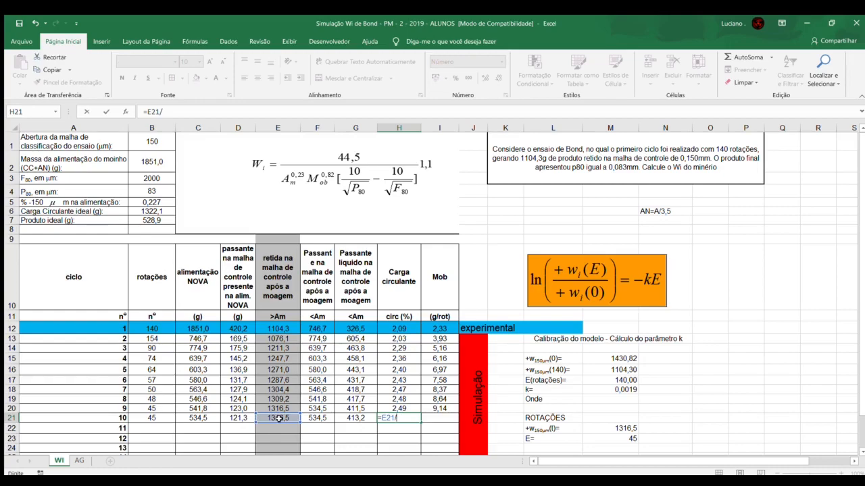
left_click(150, 220)
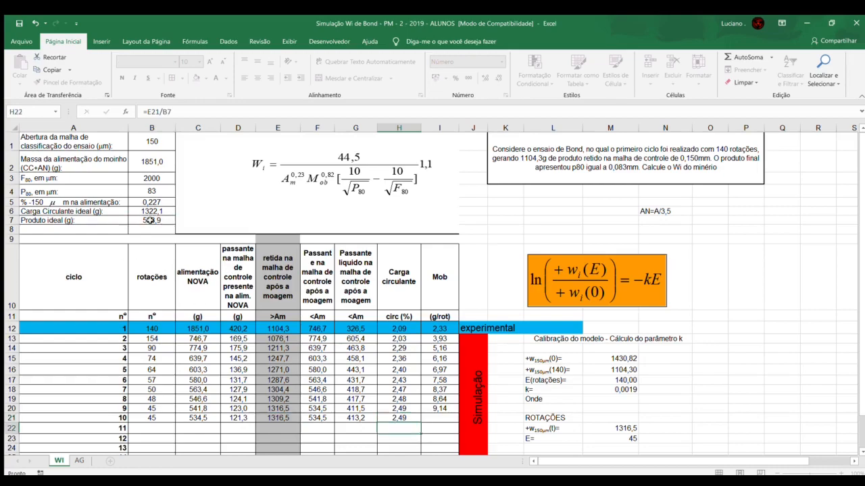
Step: Calculate cycle 10's Mob in I21 as =G21/B21, dividing the net passing mass by the rotations
key("Tab")
scroll(439, 371, "down", 1)
type("=")
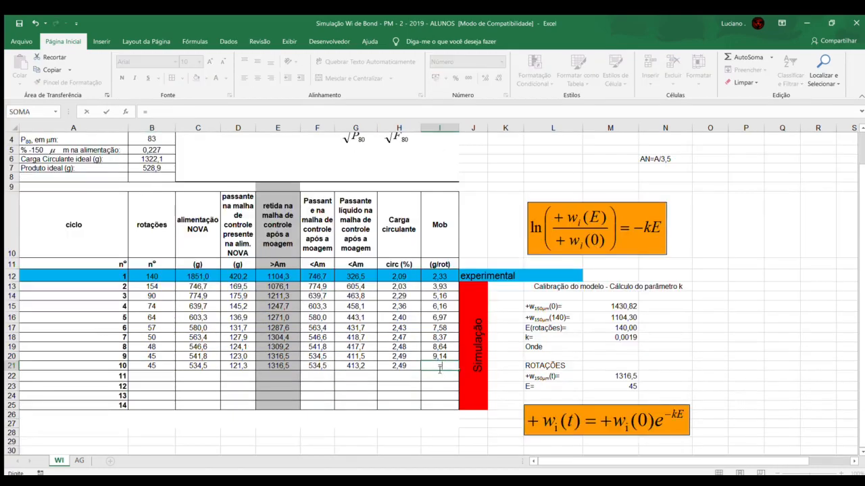
left_click(356, 366)
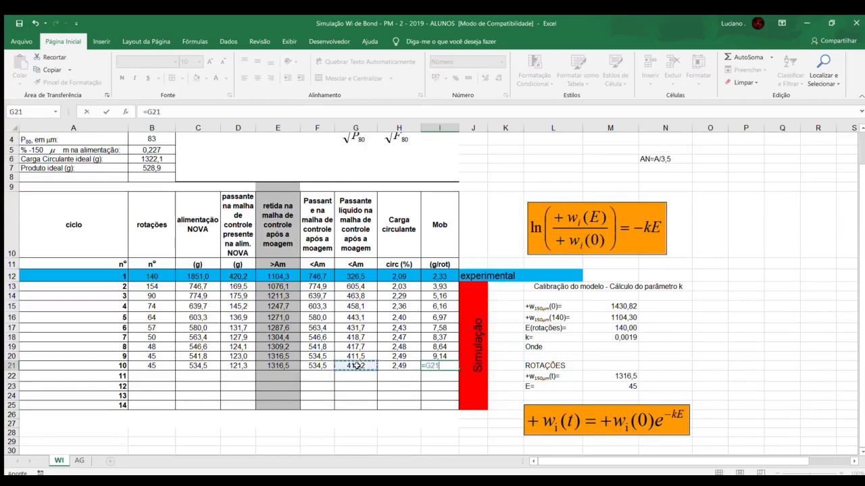
type("/")
left_click(165, 366)
key("Return")
Step: Set cycle 11's new feed in C22 to cycle 10's passing mass with =F21
left_click(200, 376)
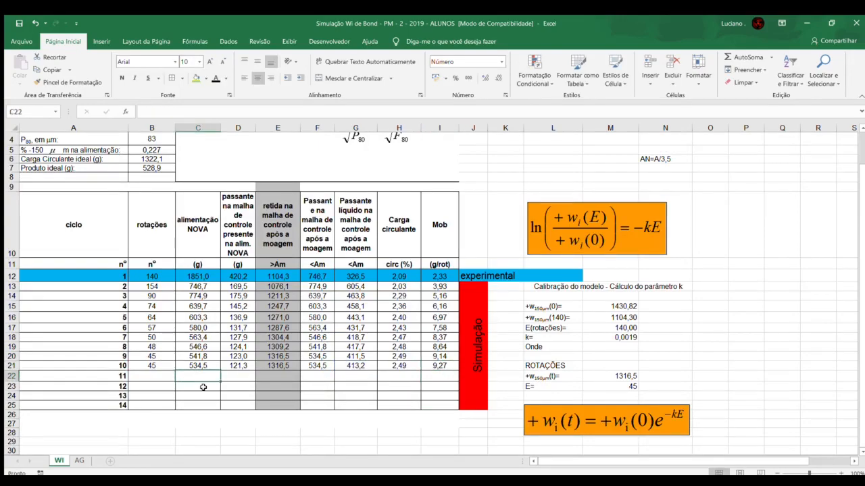
type("=")
left_click(305, 363)
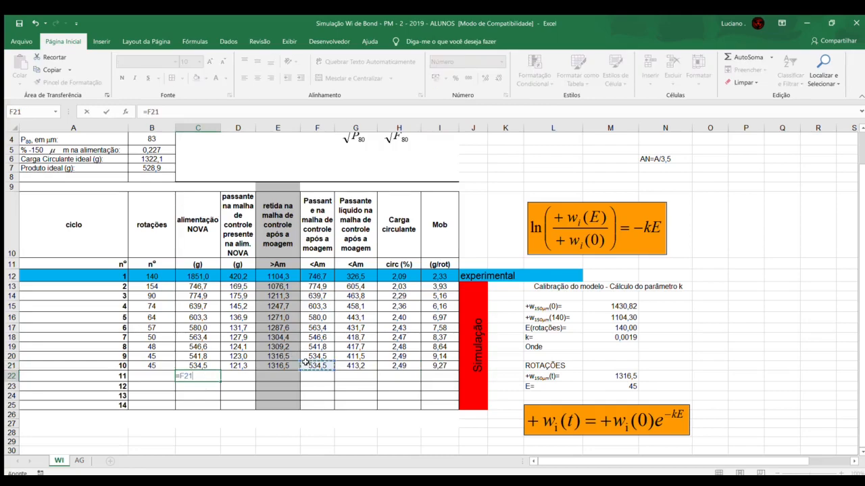
key("Return")
Step: Calculate cycle 11's rotations in B22 as =(B7-D22)/I21
key("Left")
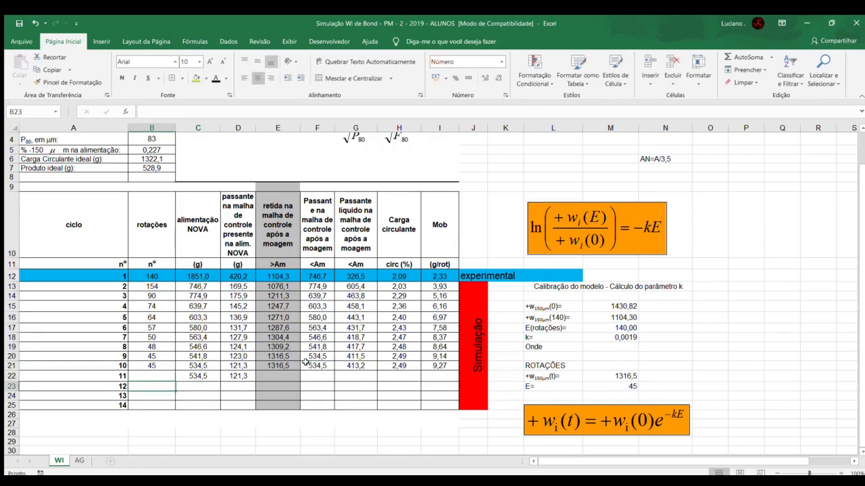
key("Up")
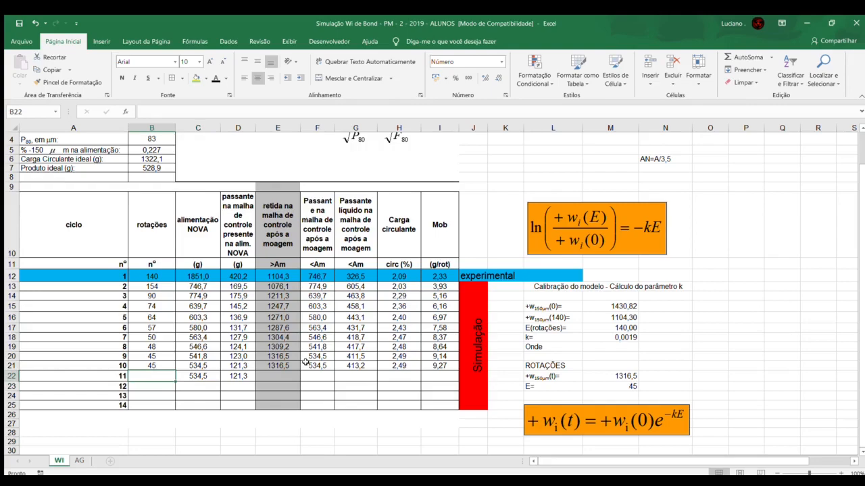
type("=")
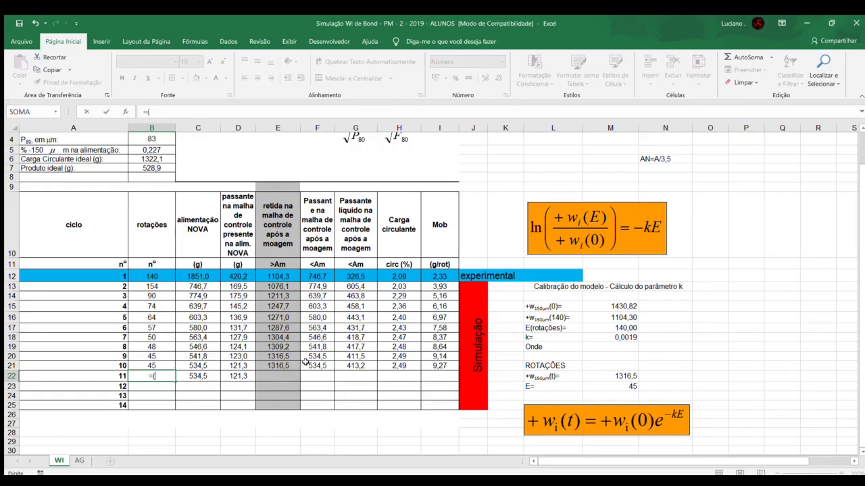
type("(")
left_click(160, 168)
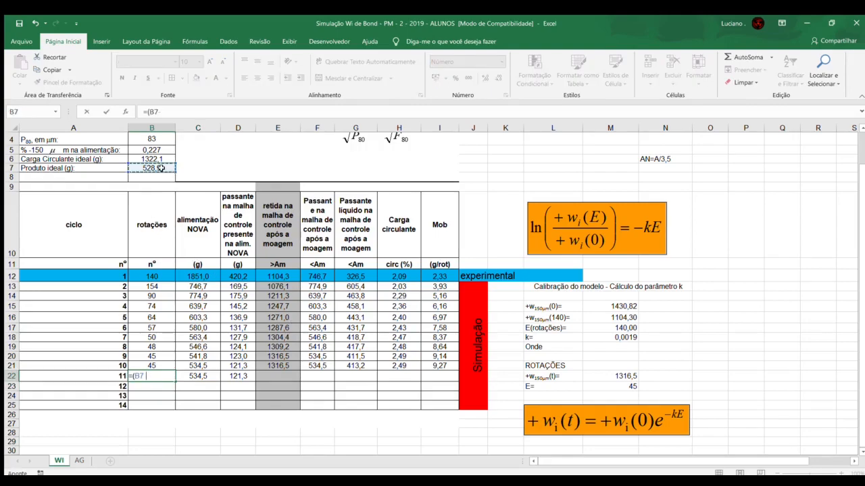
type("-")
left_click(240, 376)
type(")/")
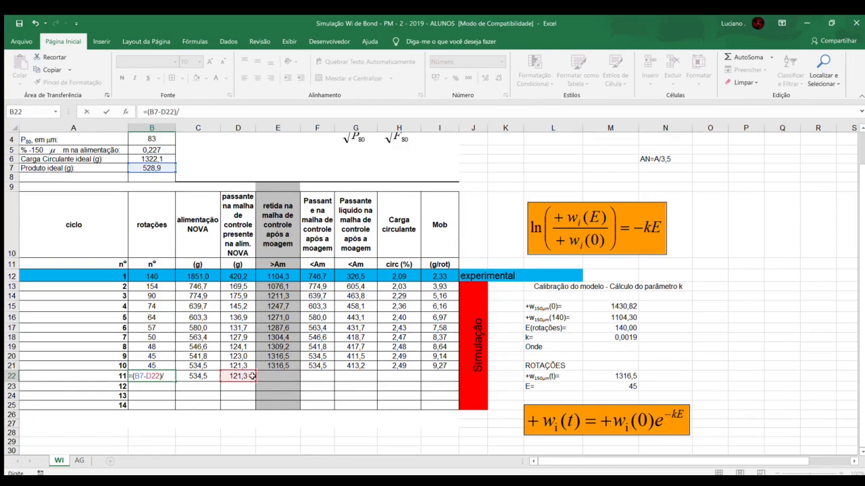
left_click(442, 367)
key("Return")
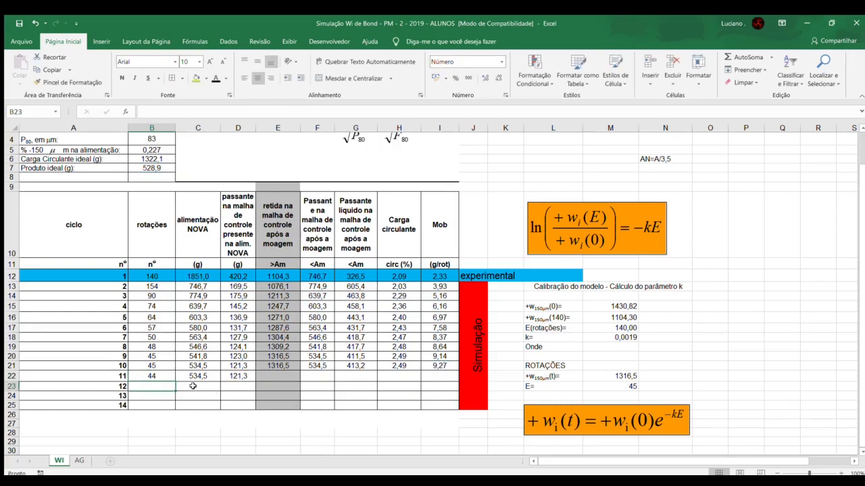
Step: Set the rotations E in the simulation model's cell M23 to 44
left_click(610, 394)
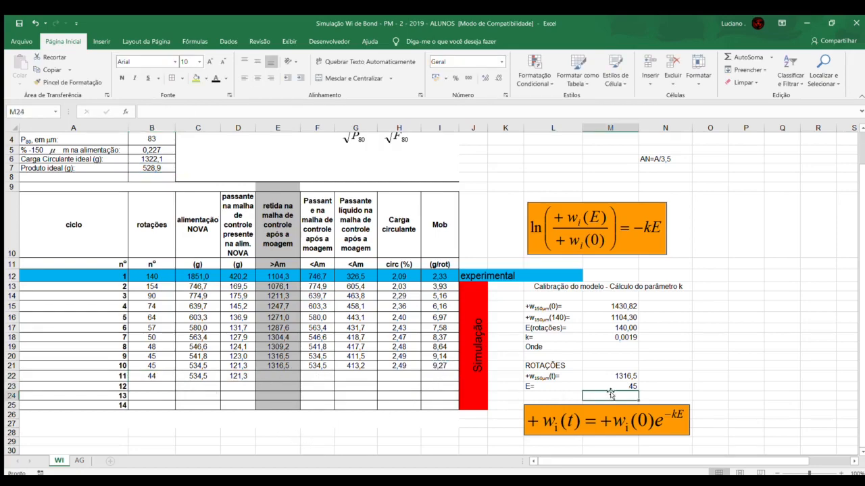
left_click(611, 387)
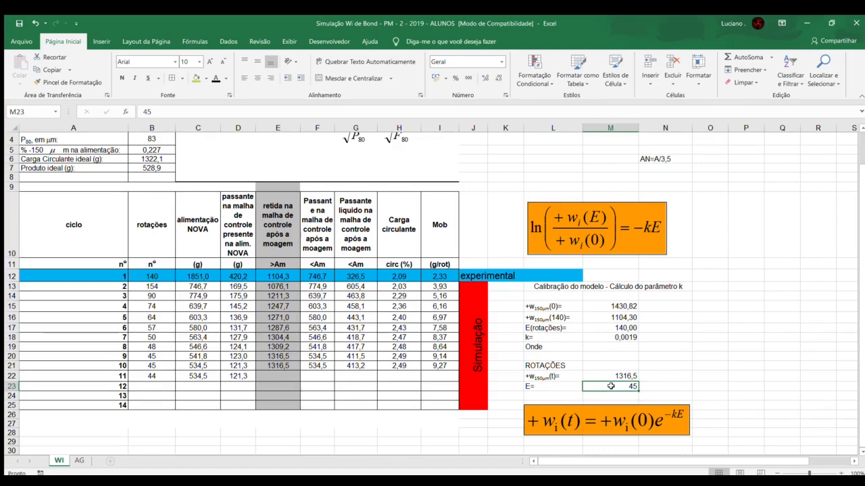
type("44")
key("Return")
Step: Enter 1319,0 as cycle 11's mass retained on the control mesh in E22
left_click(285, 377)
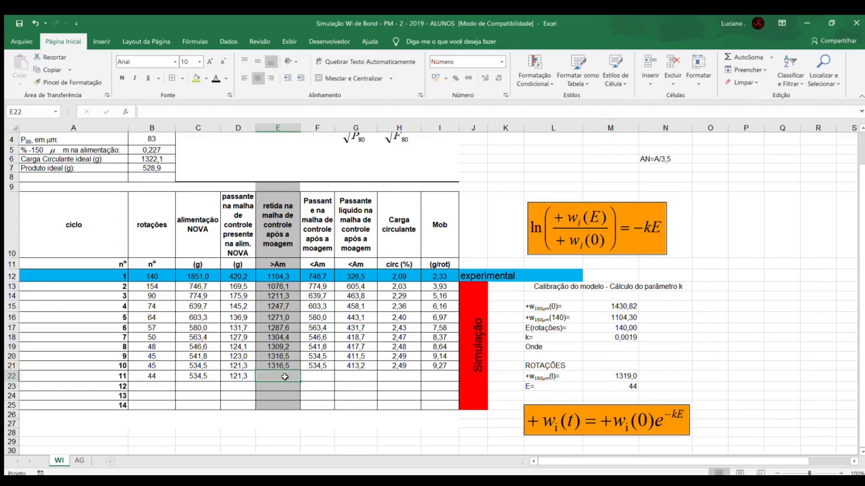
type("1319,0")
key("Return")
Step: Calculate cycle 11's passing mass after grinding in F22 as =B2-E22
key("Right")
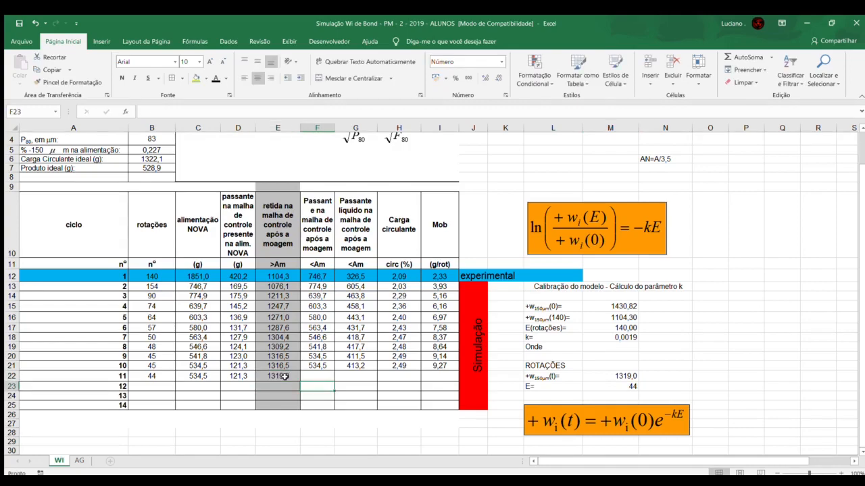
key("Up")
type("=")
scroll(155, 168, "up", 1)
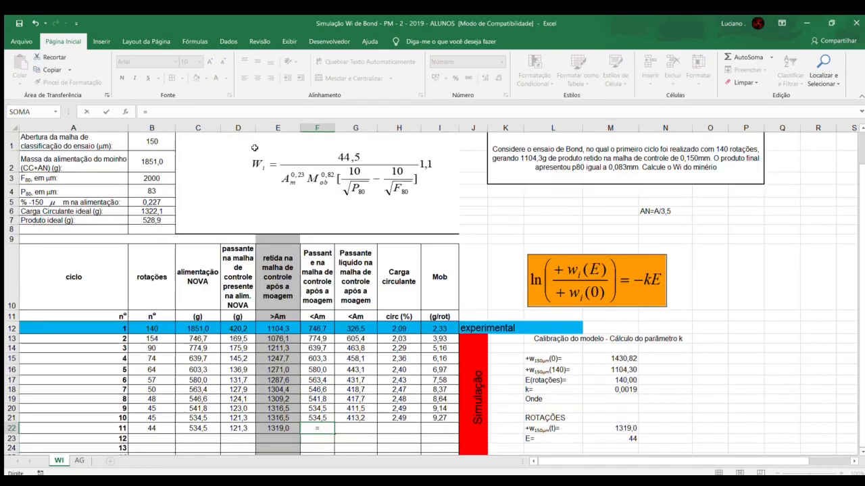
left_click(155, 166)
type("-")
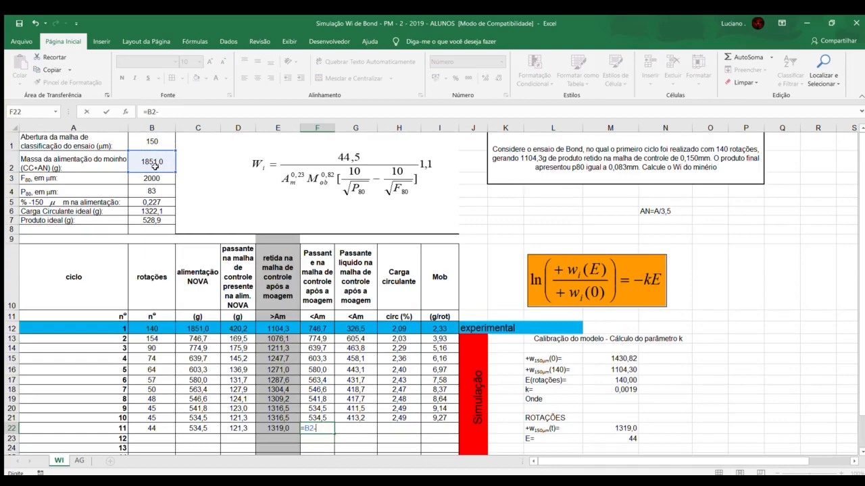
left_click(268, 428)
key("Return")
Step: Calculate cycle 11's net passing mass in G22 as =F22-D22
key("Up")
key("Right")
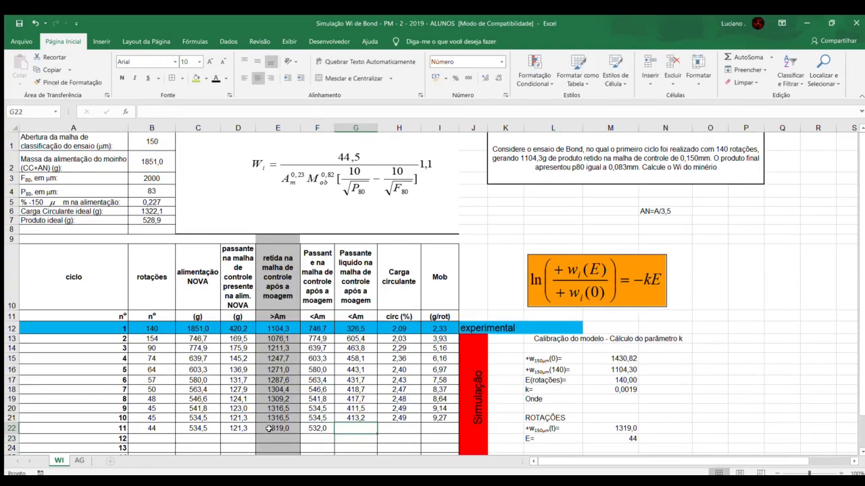
type("=")
left_click(313, 430)
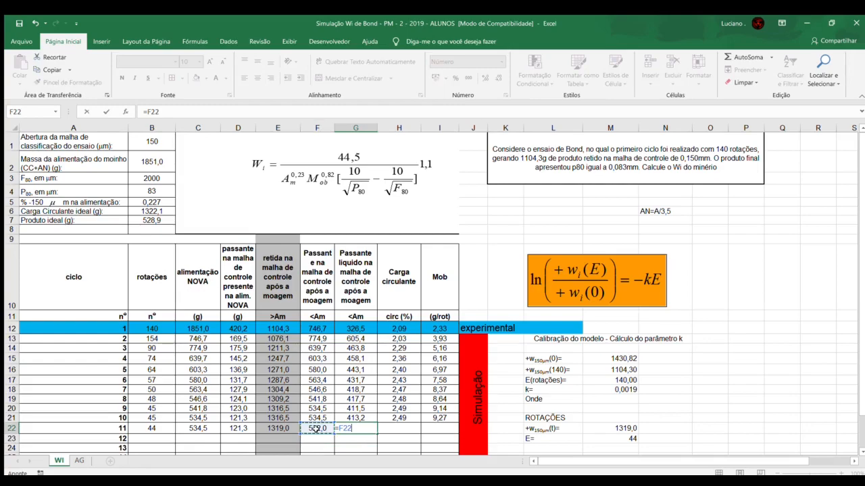
type("-")
left_click(239, 427)
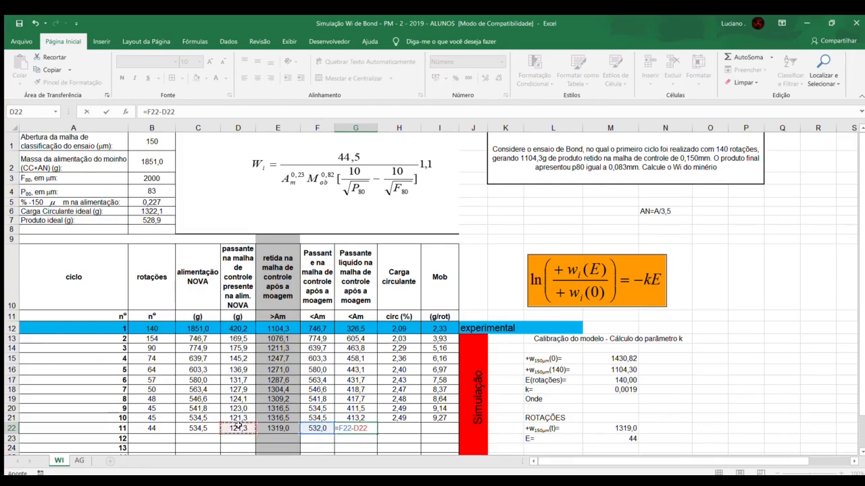
key("Return")
key("Return")
Step: Calculate cycle 11's circulating load in H22 as =E22/B7
key("Right")
key("Up")
key("Up")
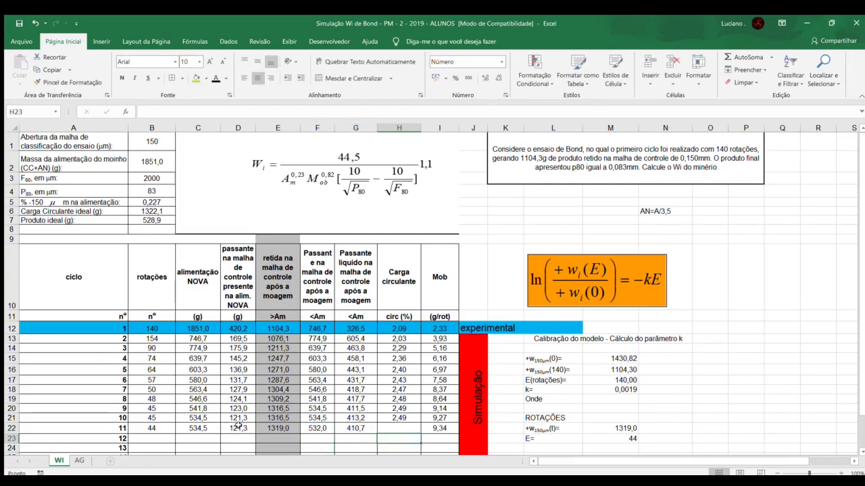
type("=")
left_click(271, 427)
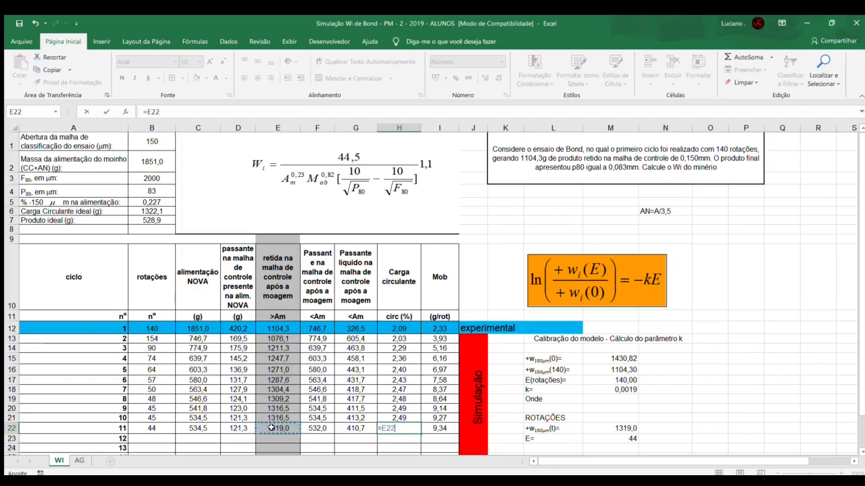
type("/")
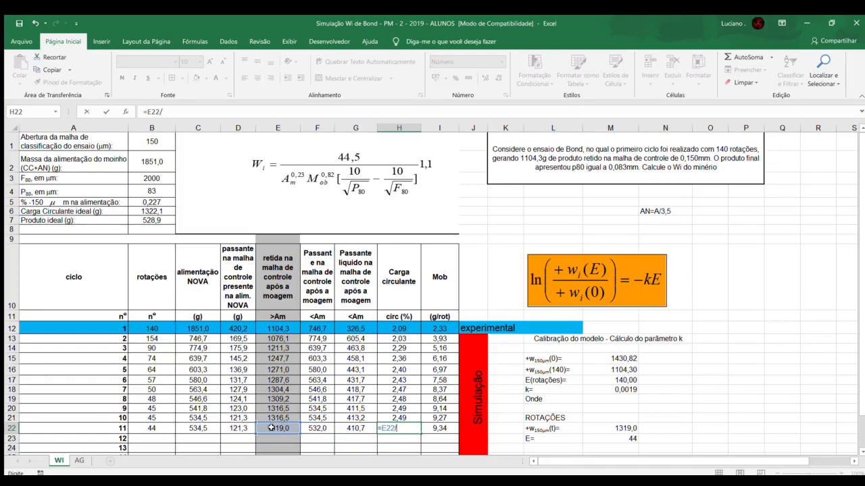
left_click(148, 220)
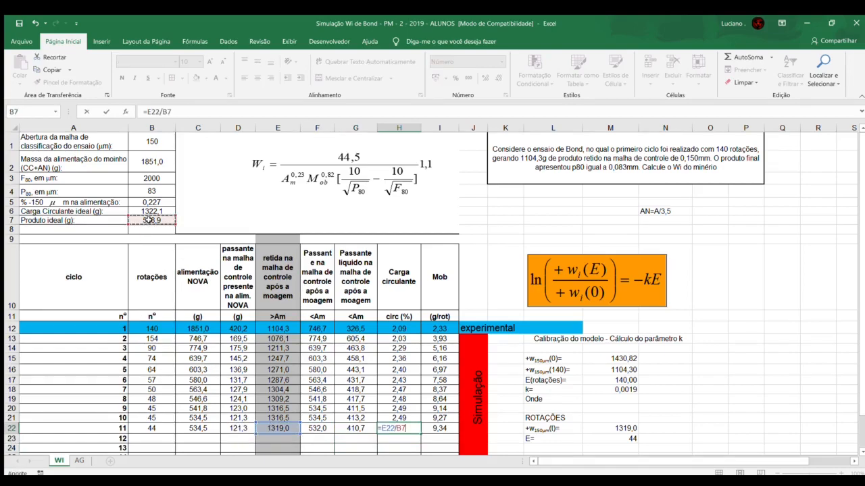
key("Return")
Step: Replace the formula for cycle 11's rotations in B22 with the fixed value 43
scroll(248, 328, "down", 1)
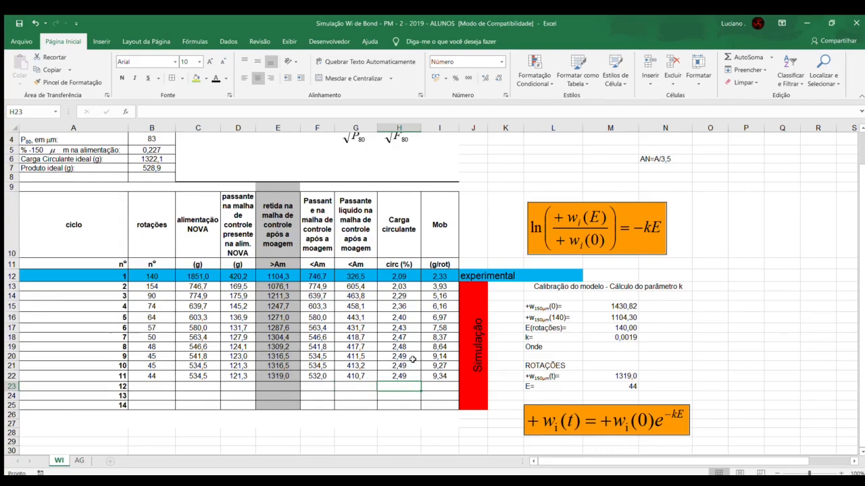
left_click_drag(415, 355, 405, 377)
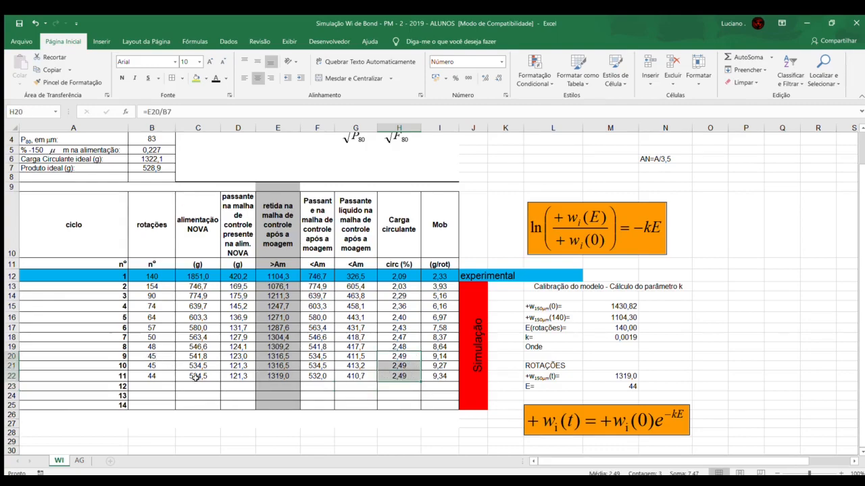
left_click(166, 389)
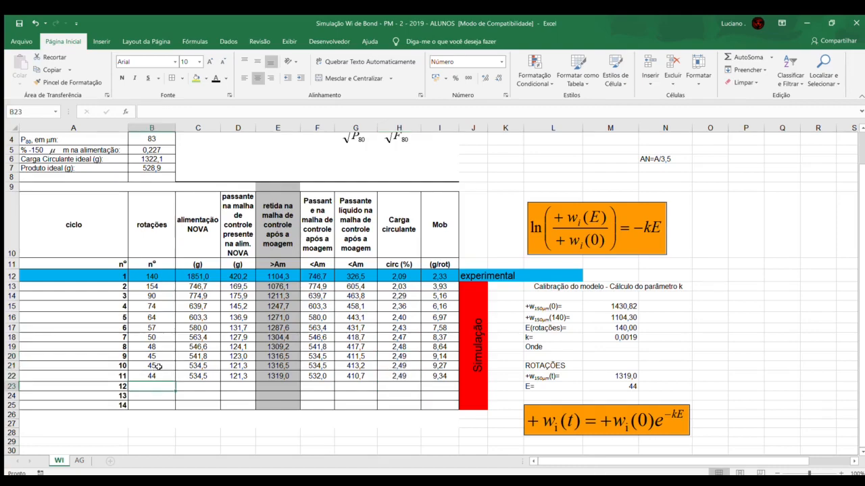
left_click(157, 373)
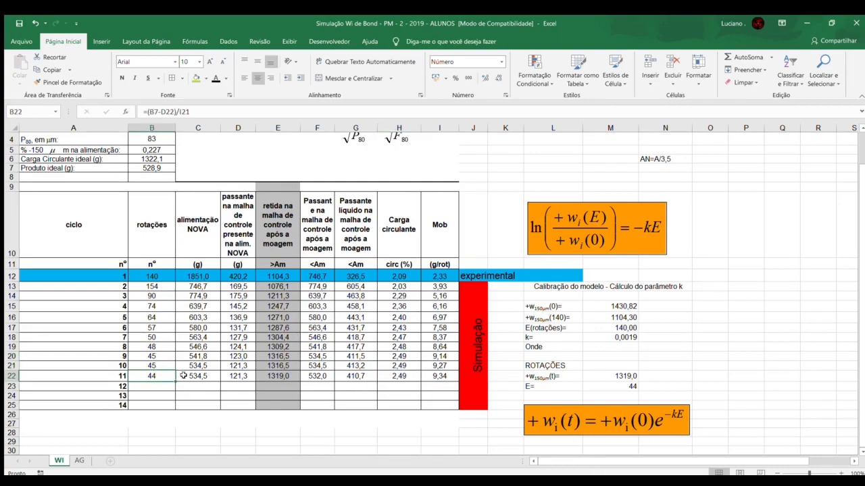
type("4")
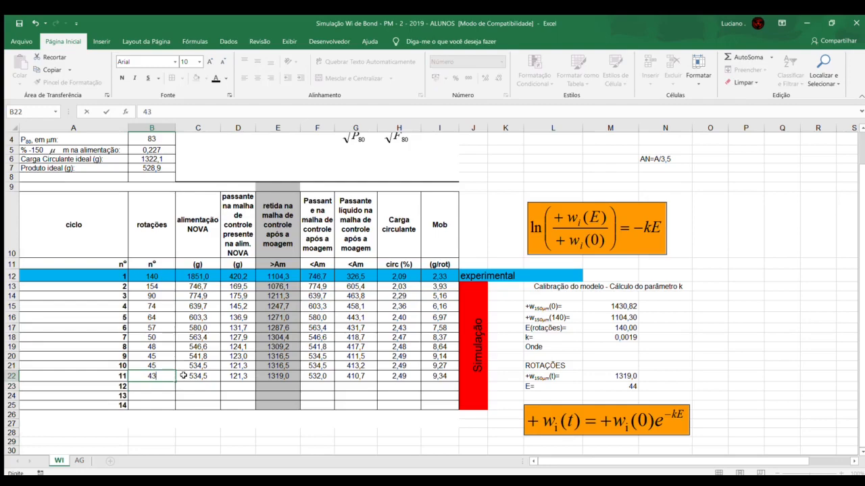
key("Return")
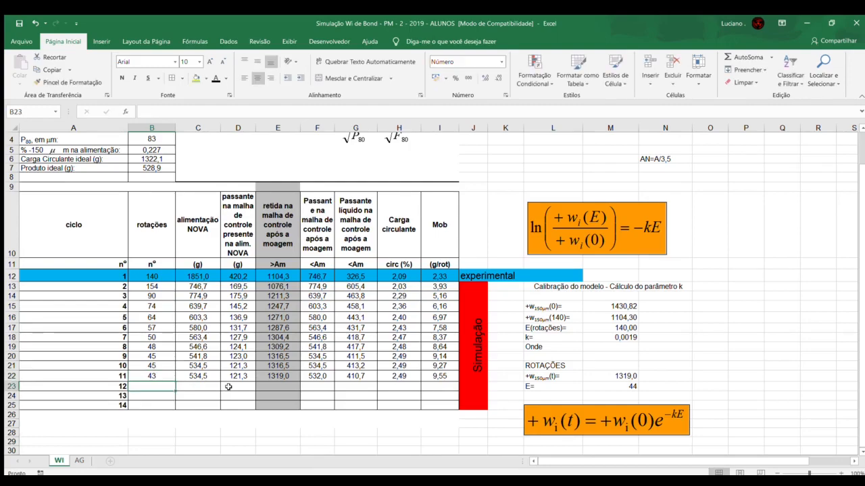
Step: Set the rotations E in the simulation model's cell M23 to 43
left_click(606, 386)
key("BackSpace")
type("3")
key("Return")
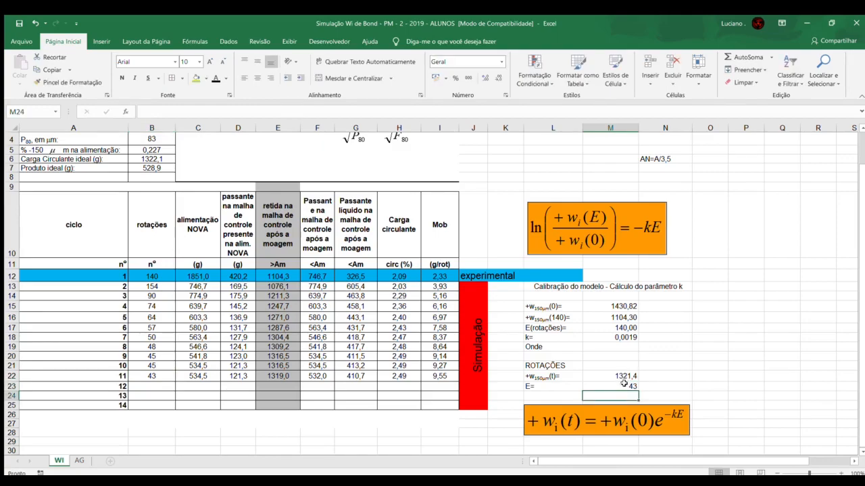
Step: Set cycle 11's mass retained after grinding in E22 to 1321,4
left_click(283, 376)
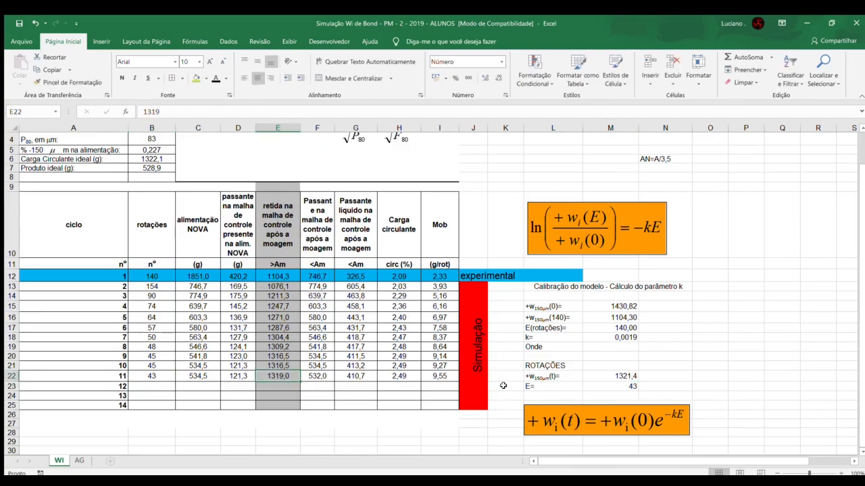
type("1321,4")
key("Return")
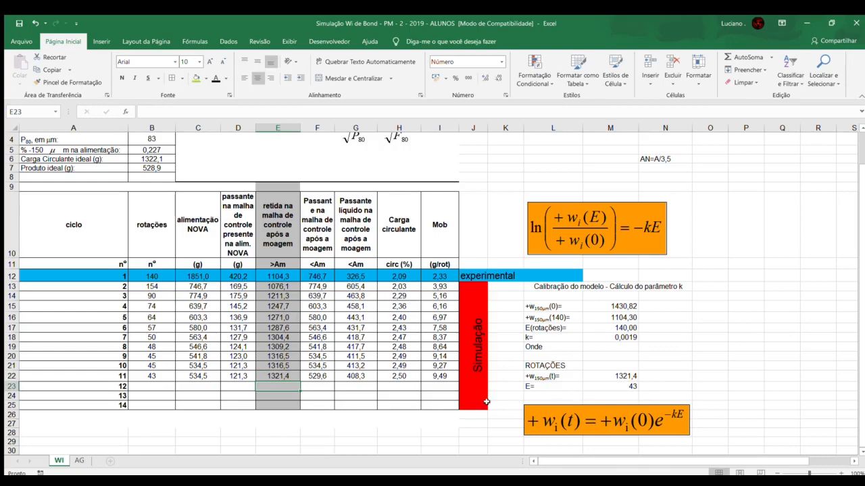
Step: Review cycle 11's circulating load and rotations, along with the blank rows for cycles 12 to 14
left_click(408, 376)
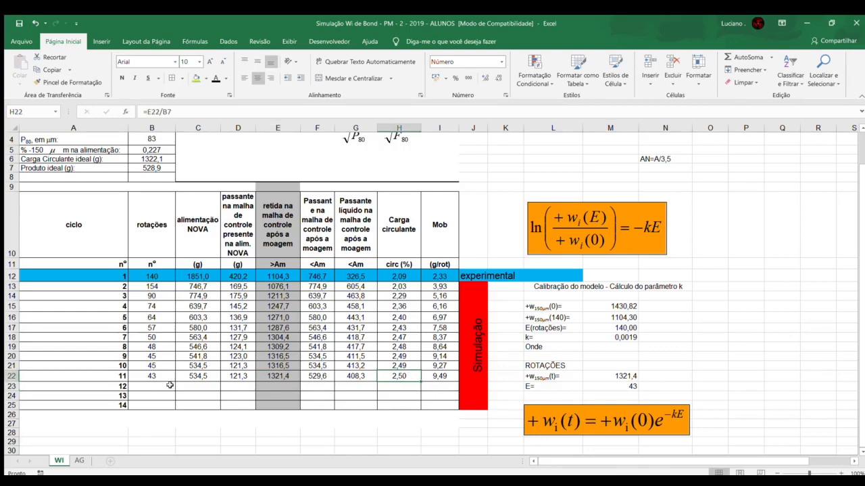
left_click_drag(143, 387, 412, 406)
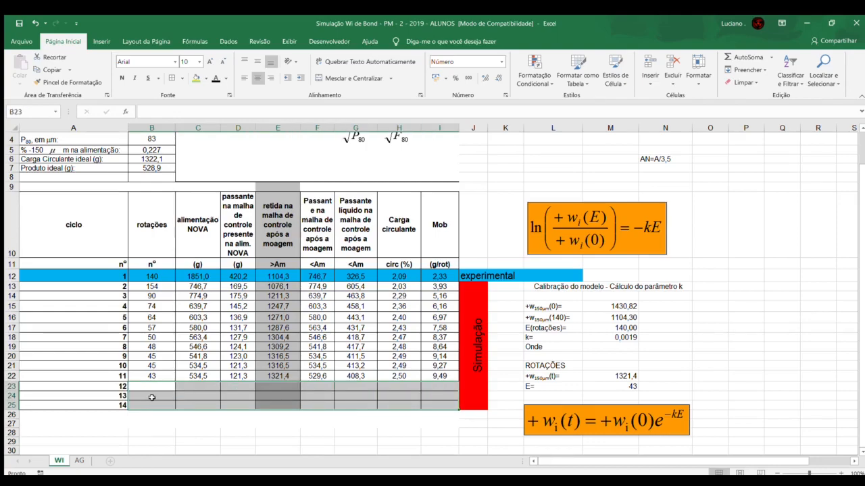
left_click(154, 396)
left_click_drag(157, 386, 203, 405)
left_click(401, 378)
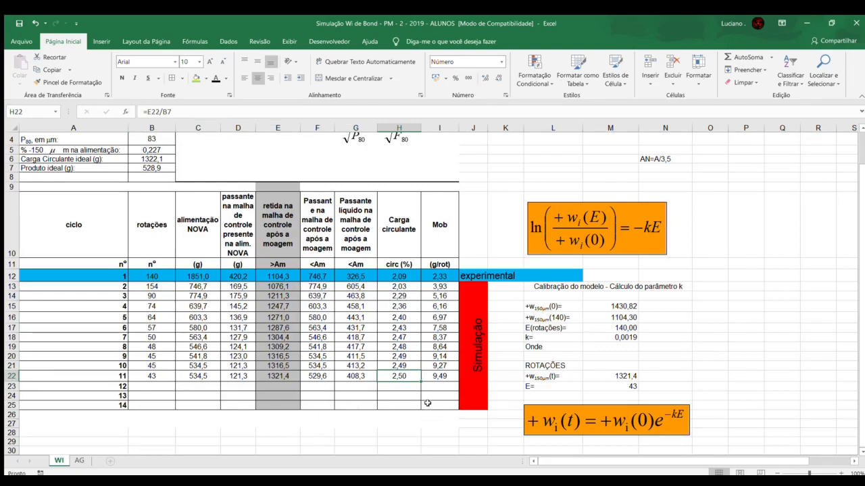
left_click(156, 377)
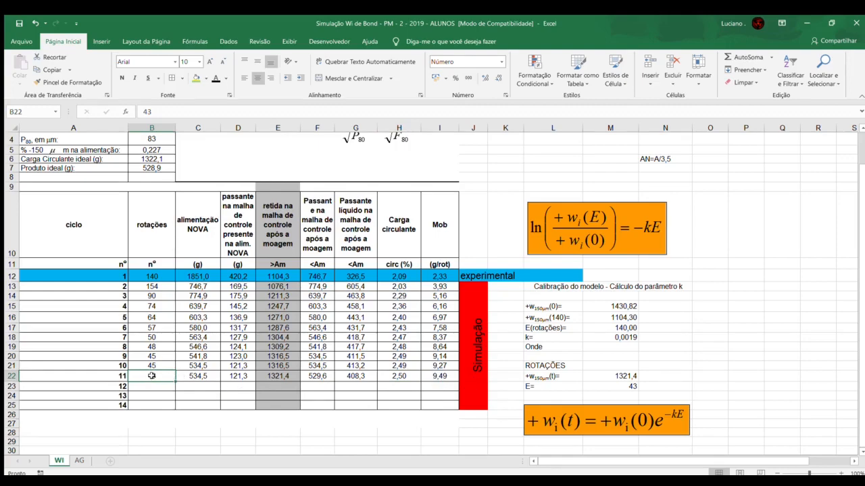
Step: Highlight cycle 11's Mob value in I22 with bold red text
left_click(433, 376)
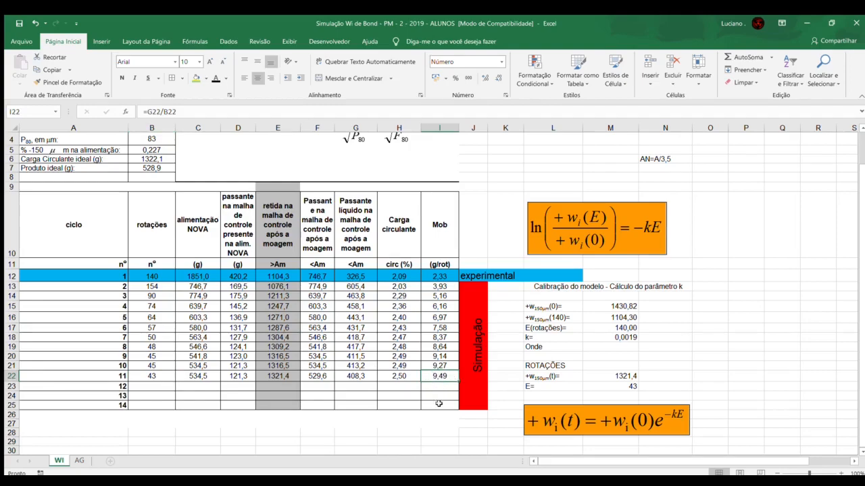
scroll(449, 406, "up", 1)
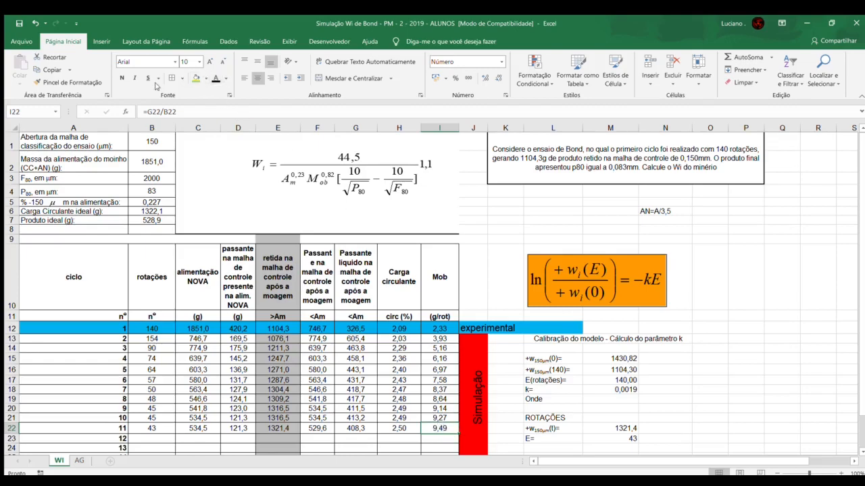
left_click(215, 78)
left_click(119, 78)
Step: Examine the Wi equation above the table for the constants and variables it requires
left_click(331, 177)
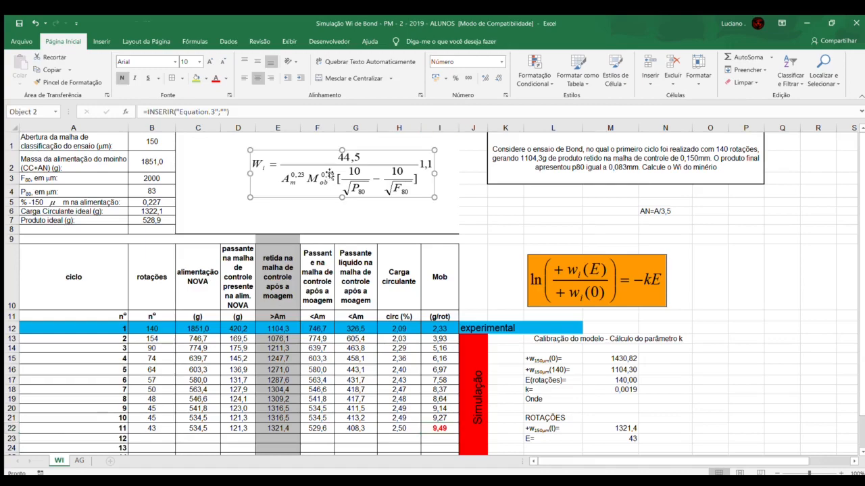
left_click(314, 220)
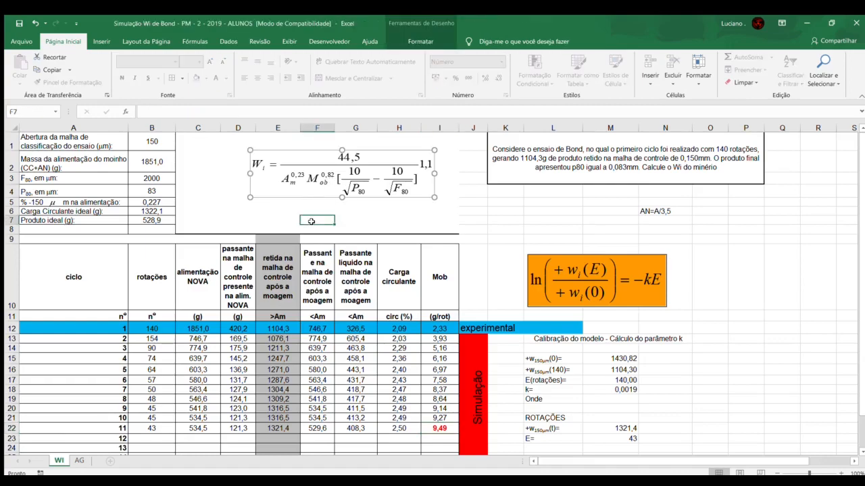
left_click(347, 158)
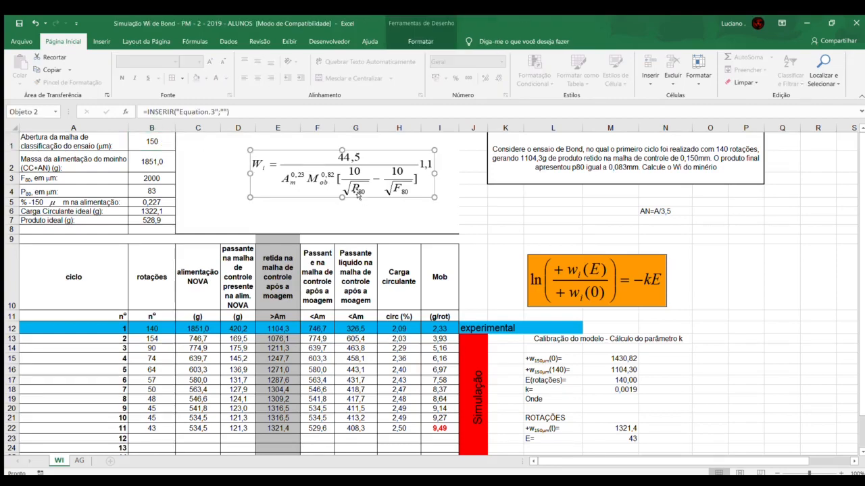
Step: Make the P80 value in B4 bold after reviewing cycle 11's row of results
left_click(167, 191)
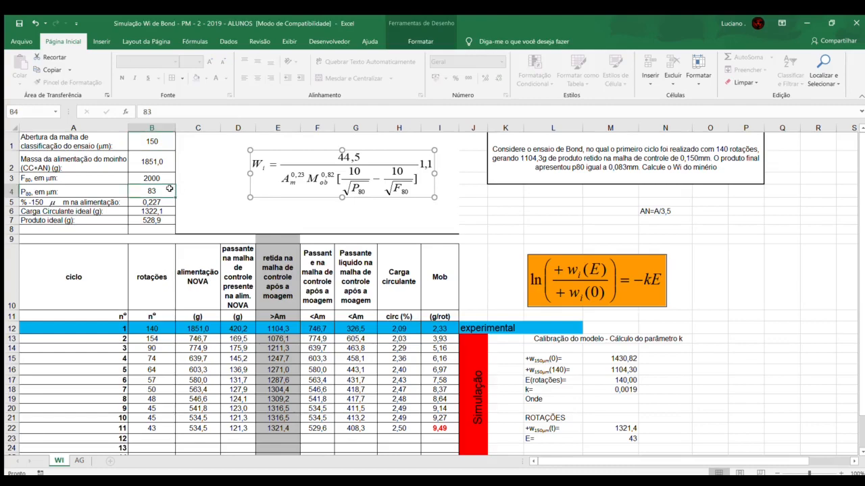
left_click_drag(138, 431, 438, 428)
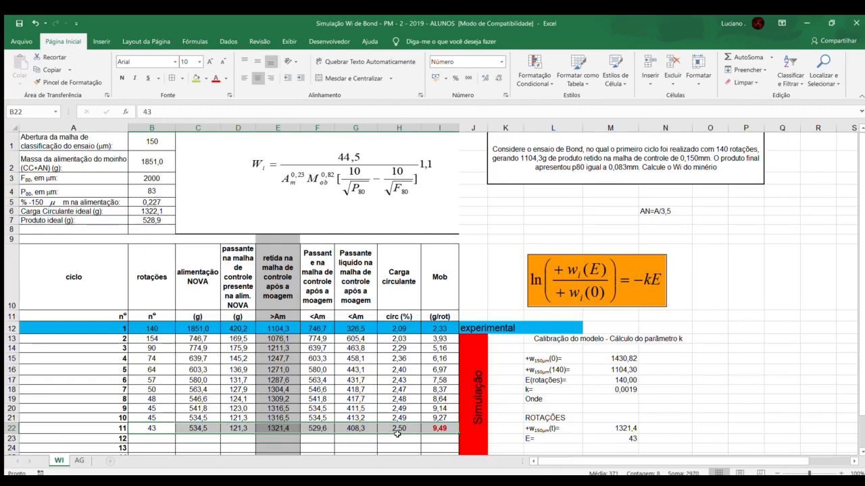
left_click(135, 193)
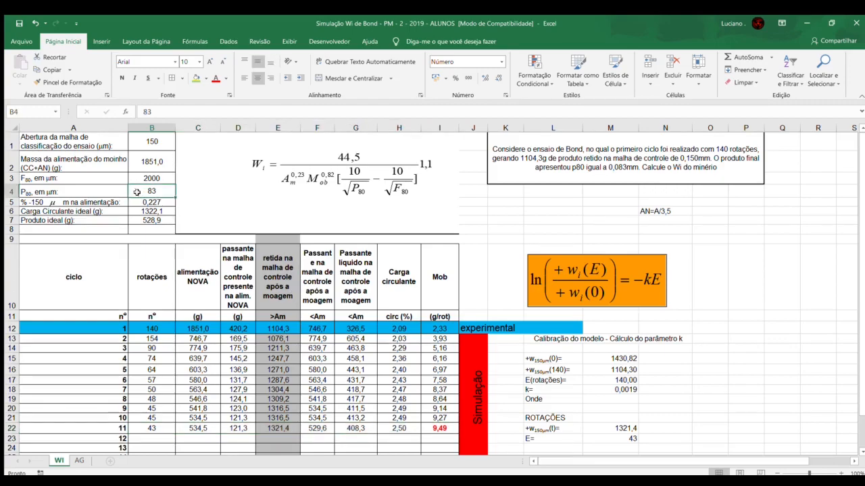
left_click(121, 78)
Step: Check the Wi equation's F80 input in B3 against the AG sheet's particle size analysis, and cycle 11's Mob in I22
left_click(323, 182)
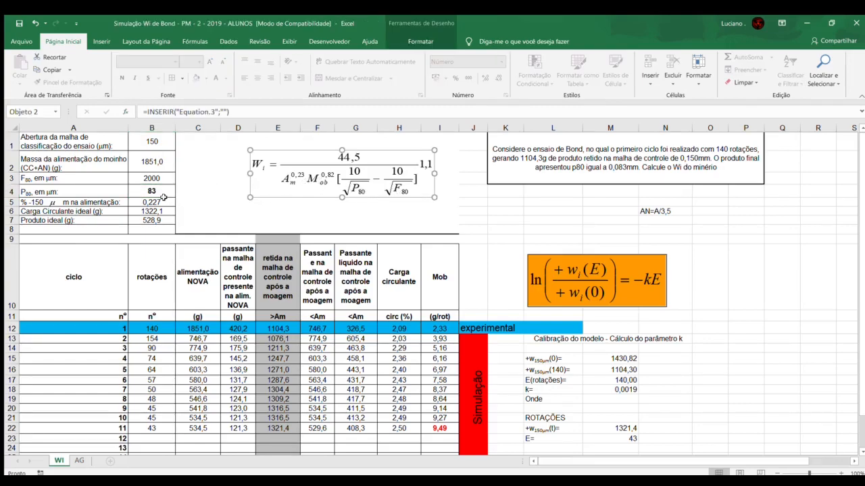
left_click(156, 178)
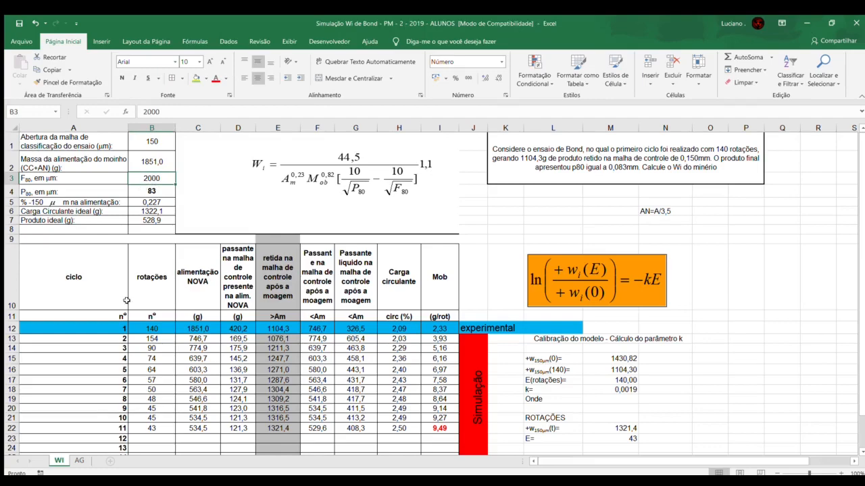
left_click(80, 459)
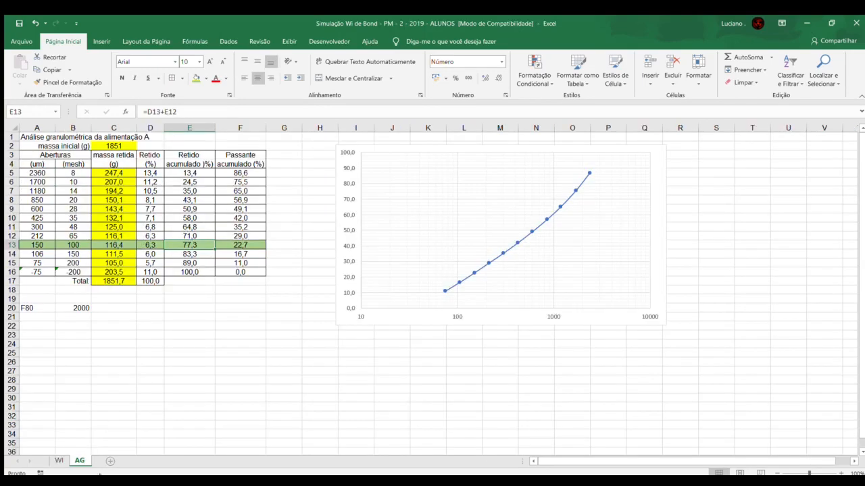
left_click(59, 460)
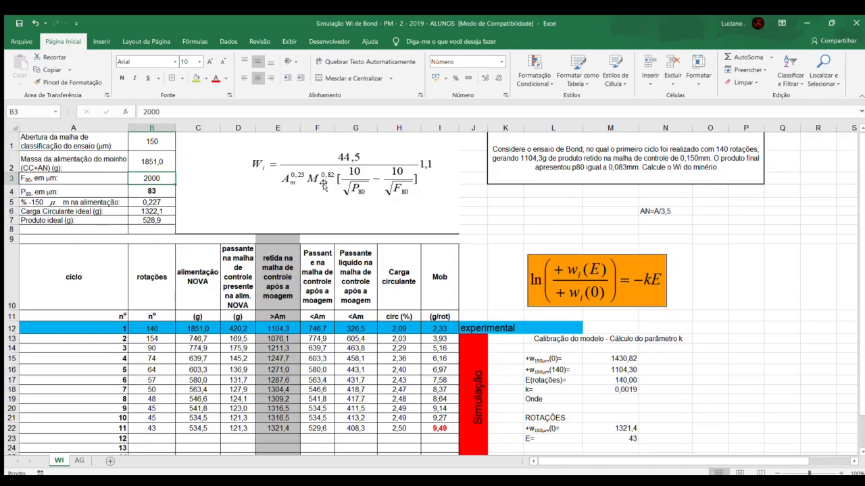
left_click(431, 428)
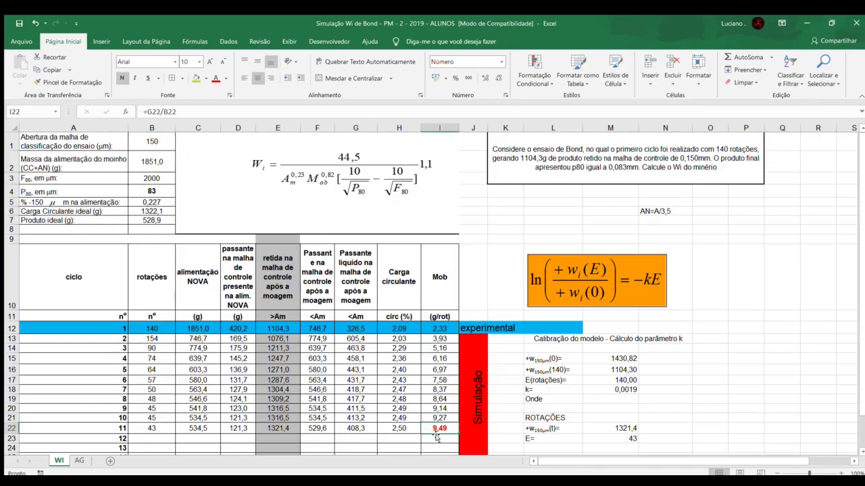